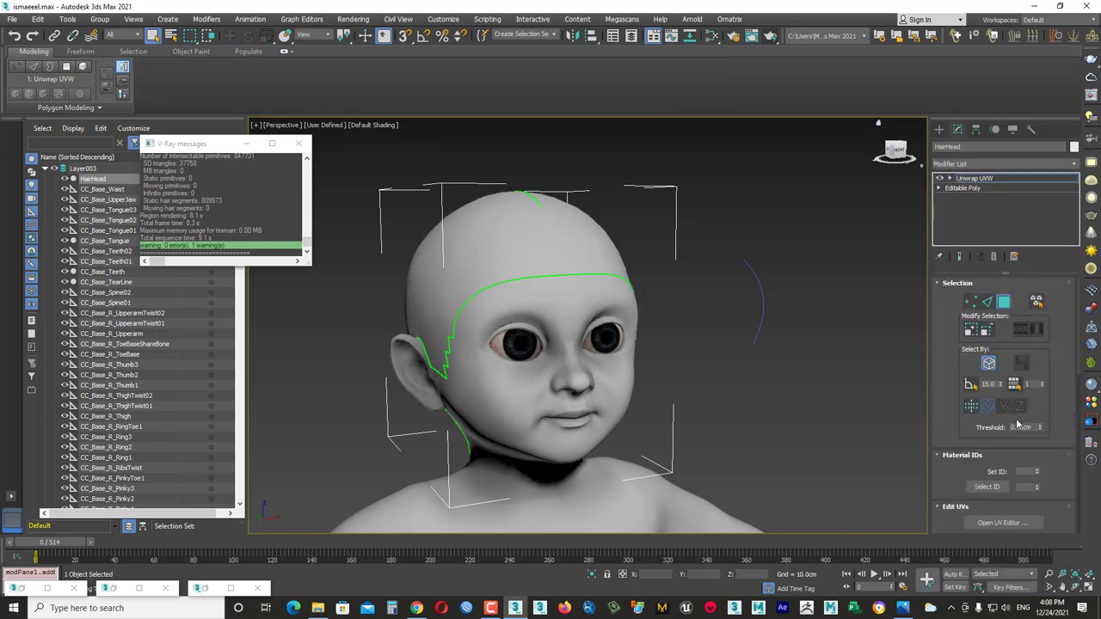
Inspect HairHead's scalp UV layout, then delete its Unwrap UVW modifier.
scroll(1002, 405, down, 1)
click(1002, 491)
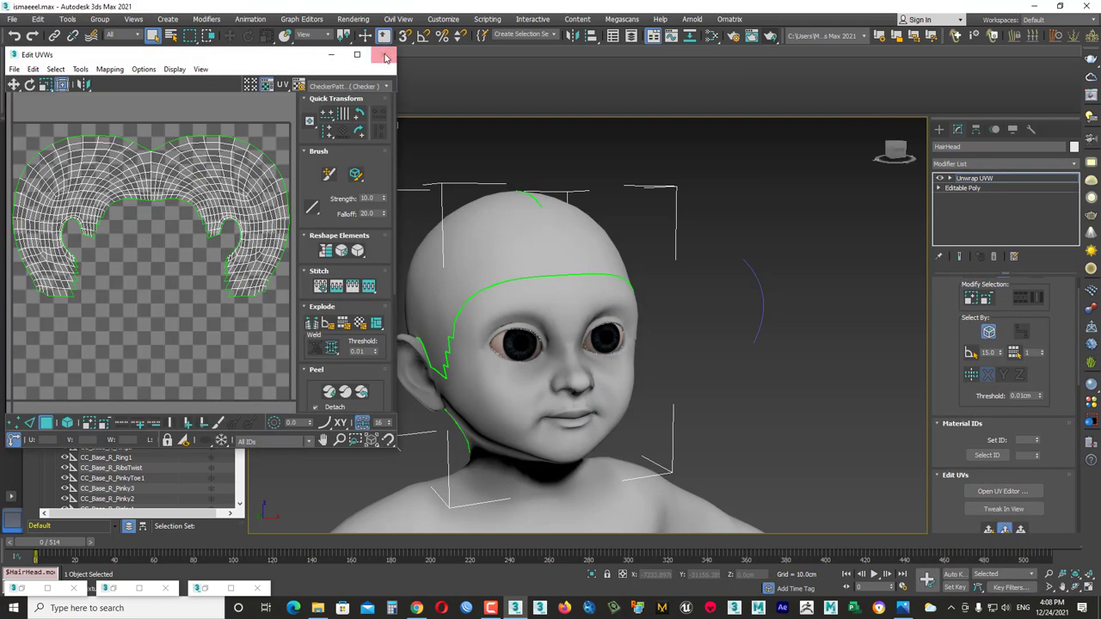
click(386, 57)
click(993, 255)
click(998, 161)
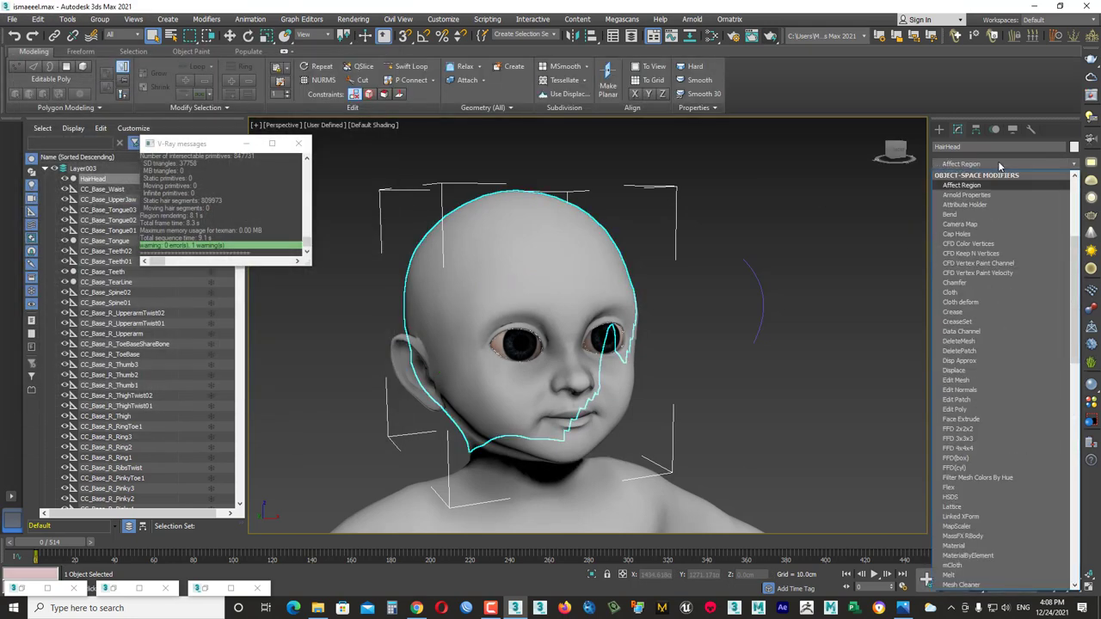
Add Ox Guides from Surface to HairHead with Topology-Based off and 300 root guides.
scroll(1000, 166, down, 15)
click(967, 226)
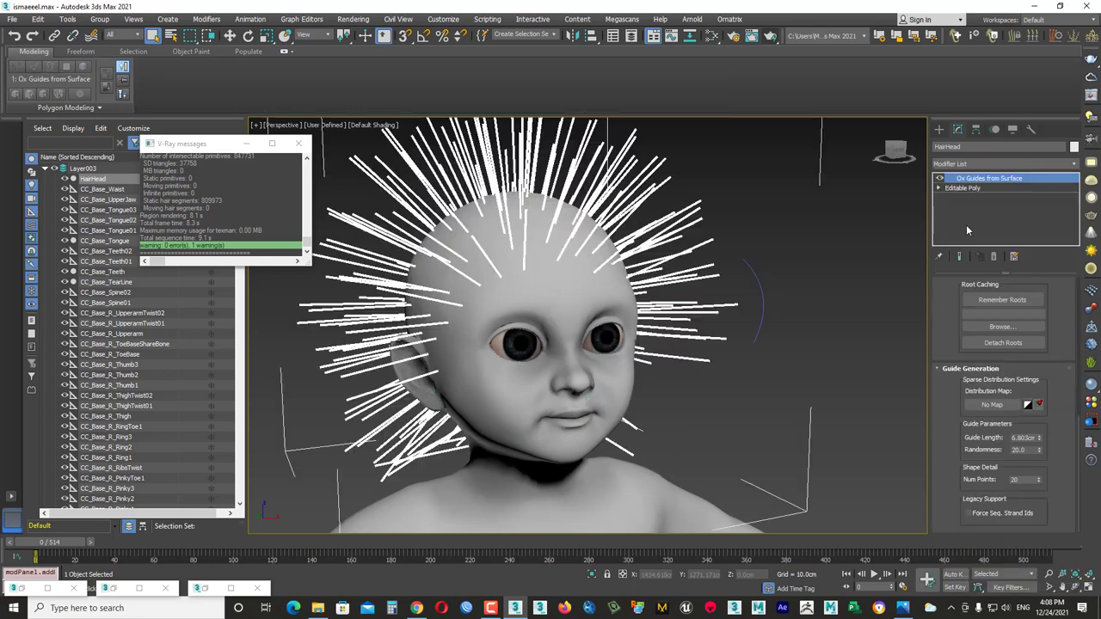
scroll(1045, 361, up, 3)
scroll(1036, 387, up, 3)
scroll(1030, 413, up, 2)
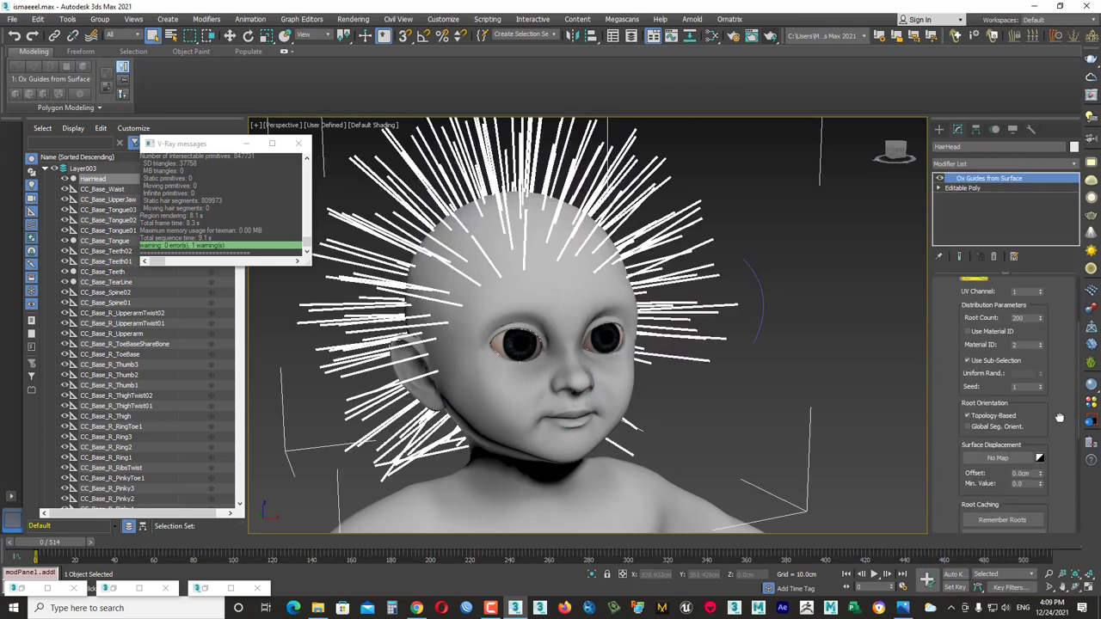
scroll(1024, 434, up, 2)
click(1013, 438)
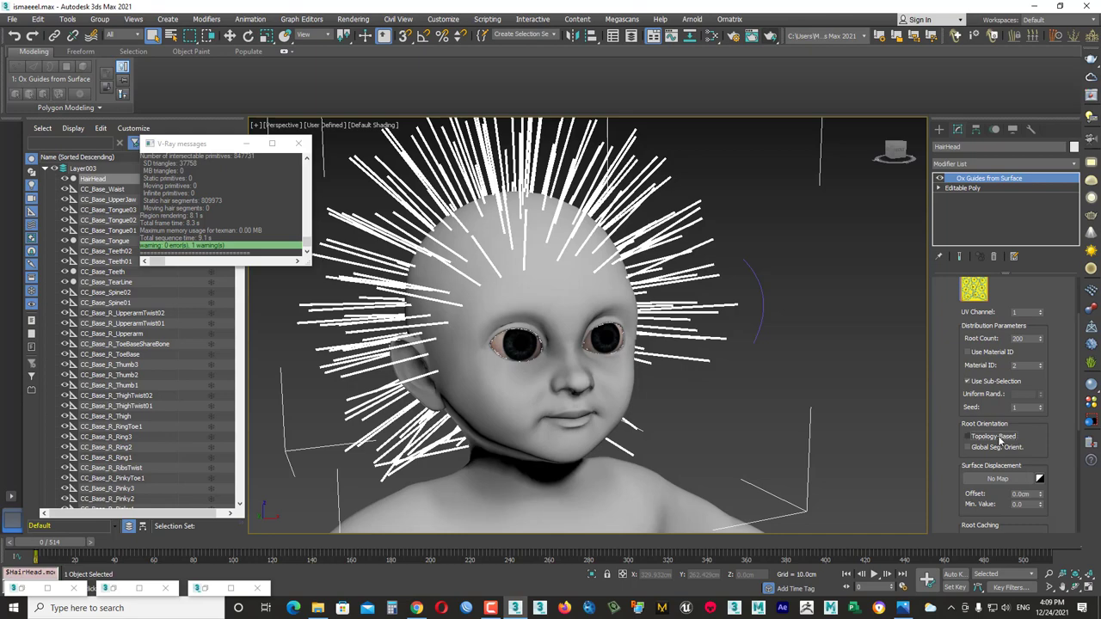
scroll(1065, 448, up, 3)
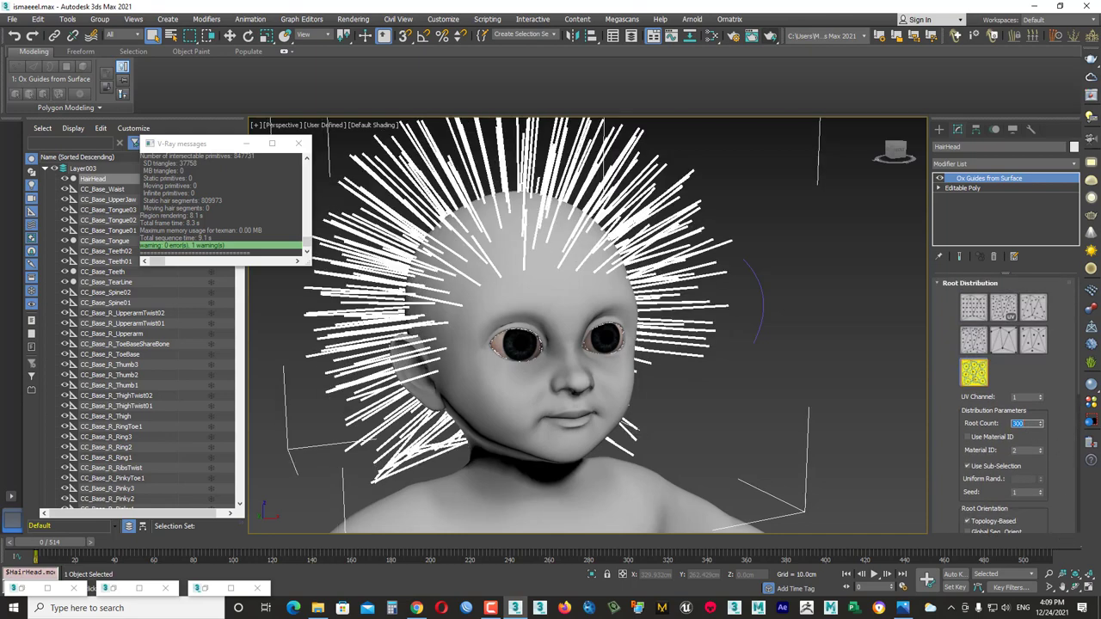
alt+middle_drag(519, 283, 462, 281)
Add Ox Surface Comb using the Mesh Vertex algorithm and start creating comb sinks.
click(997, 164)
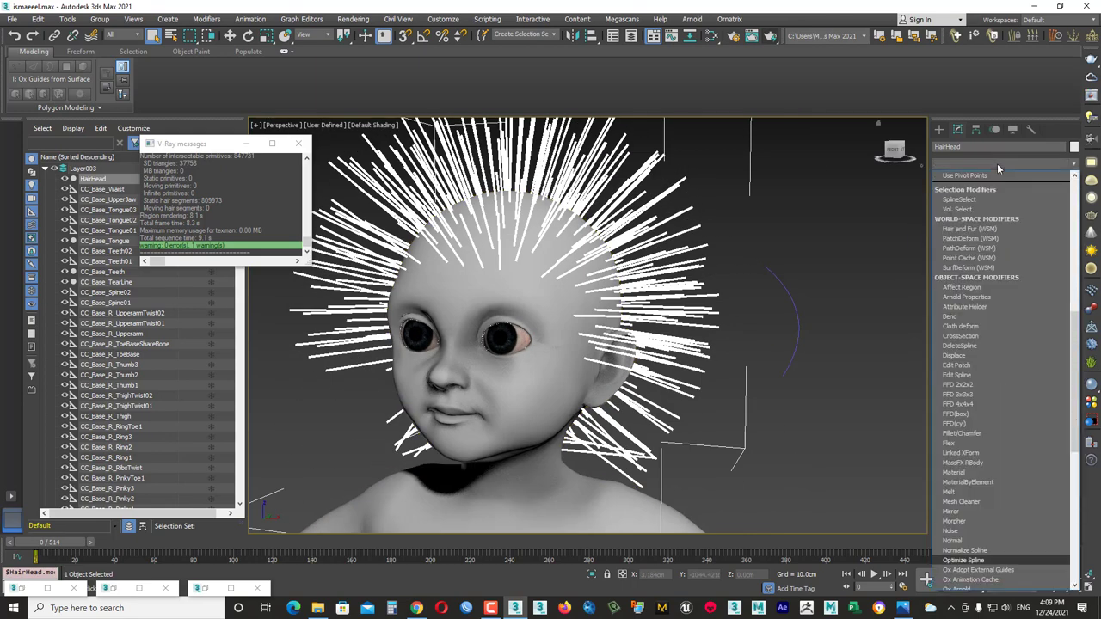
text(ox surface comb)
key(Return)
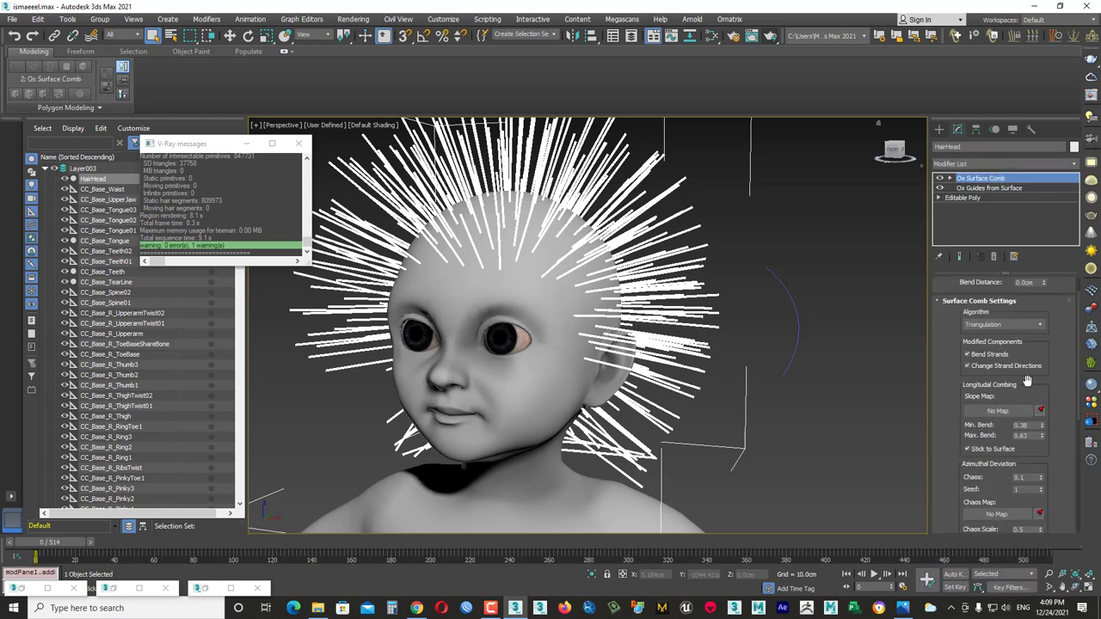
click(1002, 347)
click(976, 338)
scroll(1066, 425, down, 2)
scroll(1066, 425, down, 2)
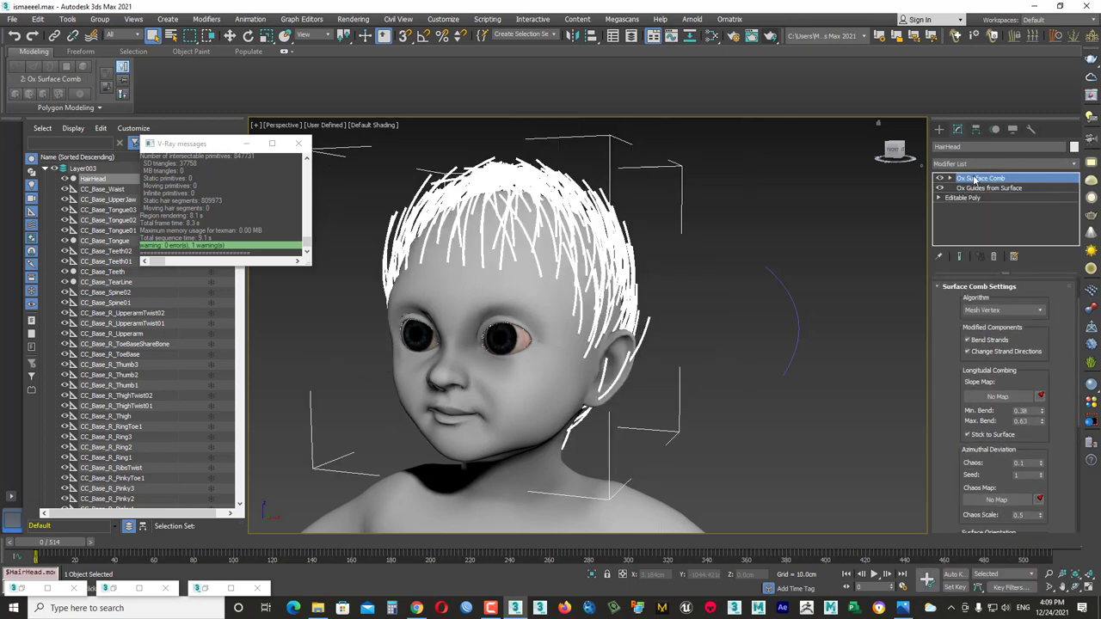
scroll(1066, 425, down, 3)
click(981, 309)
mouse_move(619, 292)
alt+middle_down()
mouse_move(724, 309)
mouse_move(523, 274)
mouse_move(527, 352)
mouse_move(860, 223)
alt+middle_up()
Stack Ox Edit Guides and Ox Hair from Guides on the head, discarding a trial Ox Hair Clustering.
click(1011, 188)
click(1015, 163)
text(ox e)
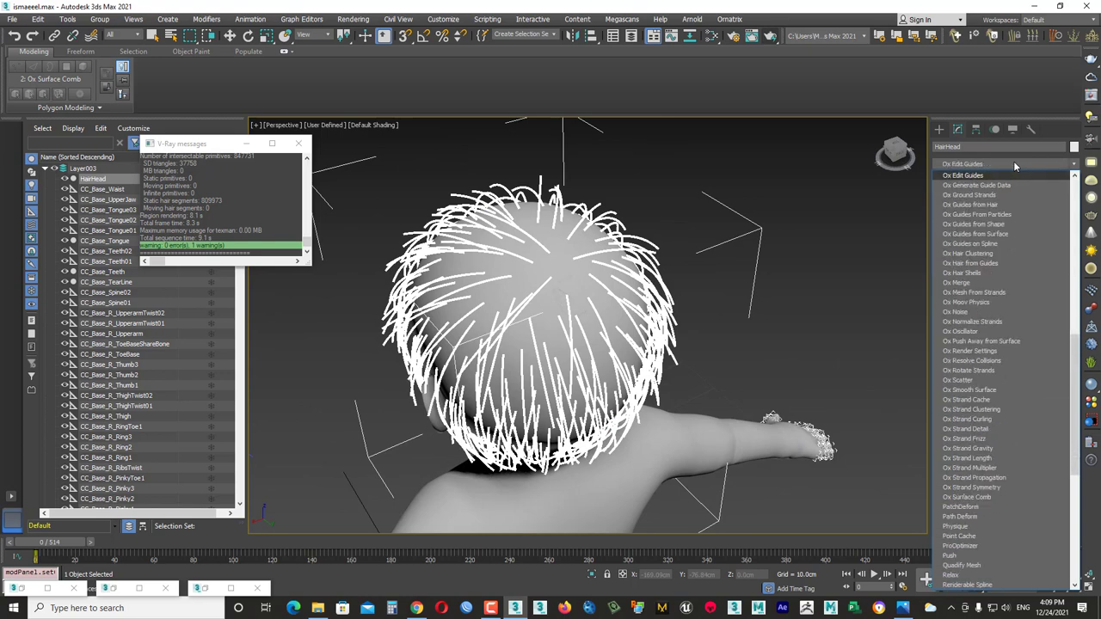
key(Return)
click(1015, 163)
click(998, 198)
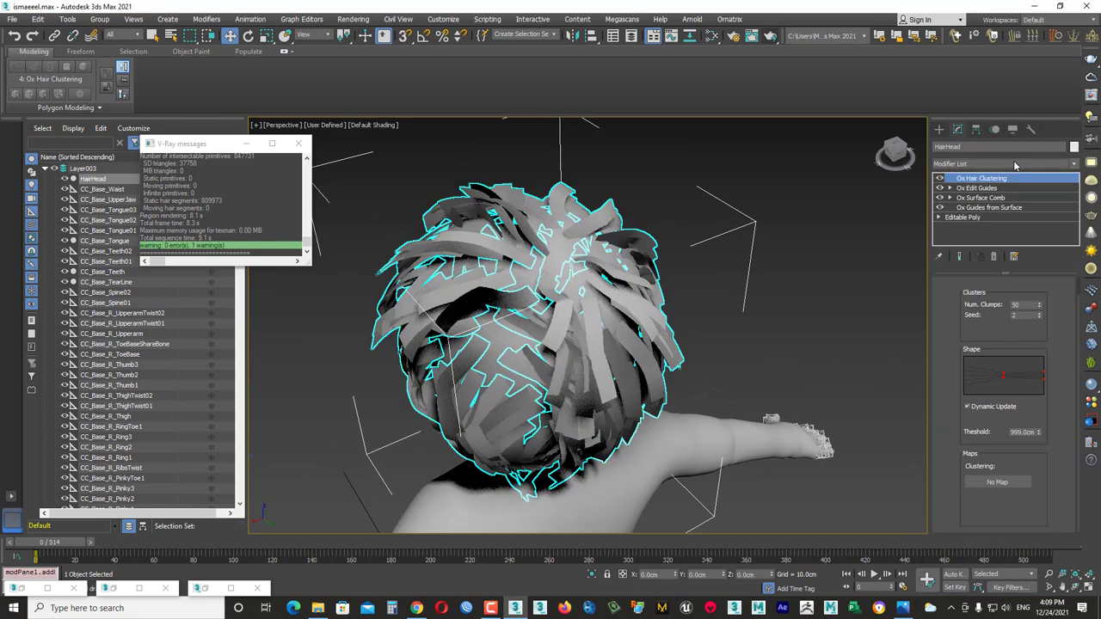
key(ctrl+z)
click(1018, 162)
text(ox h)
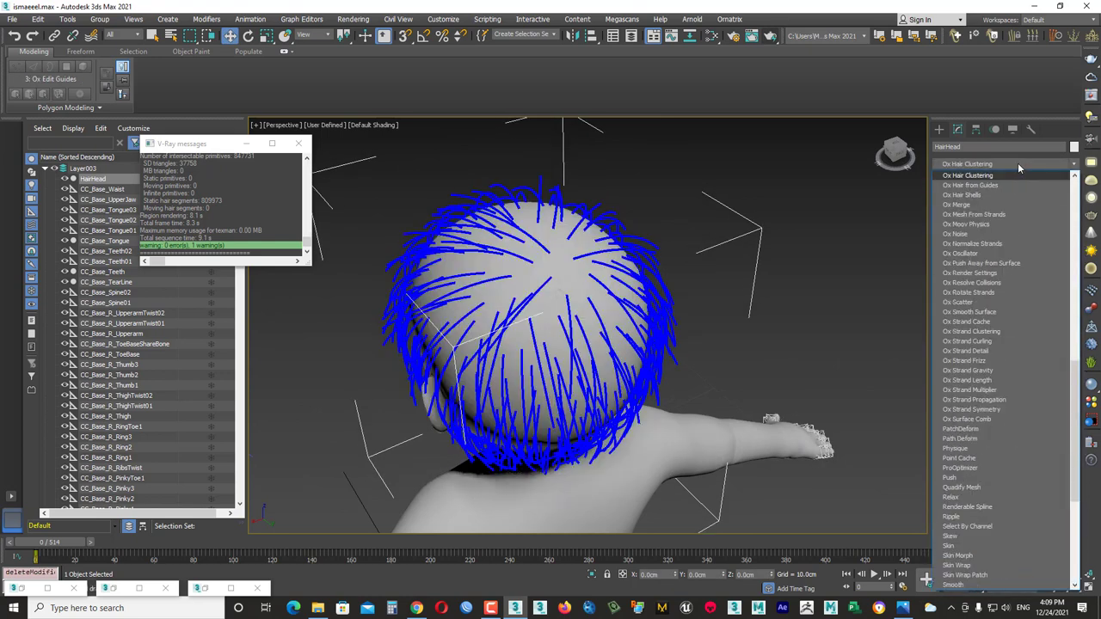
key(Return)
Add Ox Render Settings with a thinner Hair Radius curve, plus VRayOrnatrixMod.
scroll(1052, 486, down, 2)
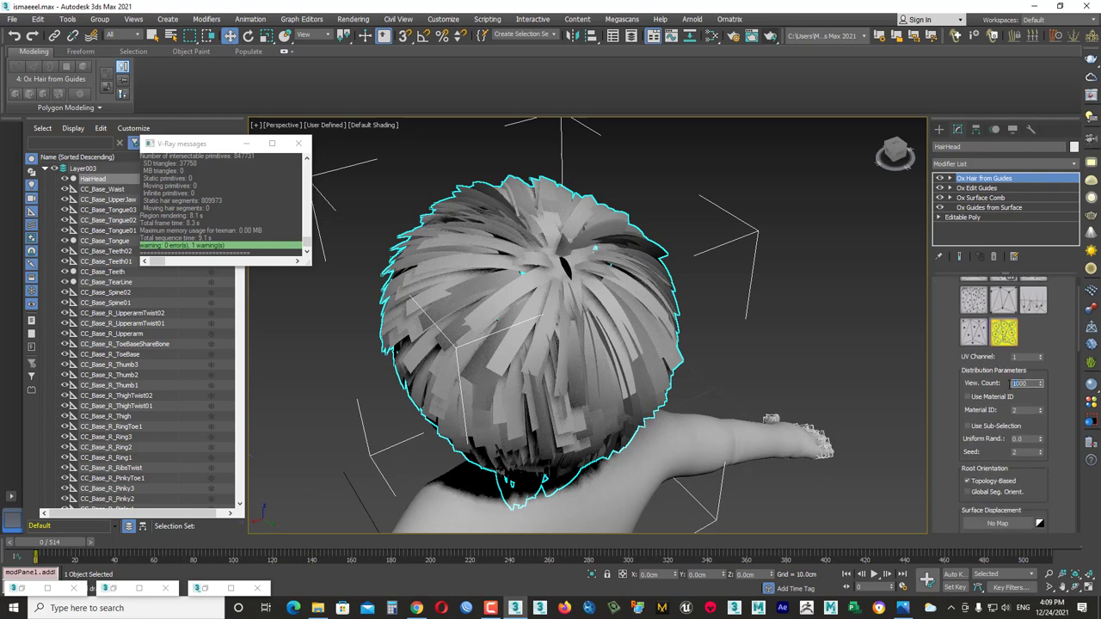
click(980, 163)
text(ox r)
key(Return)
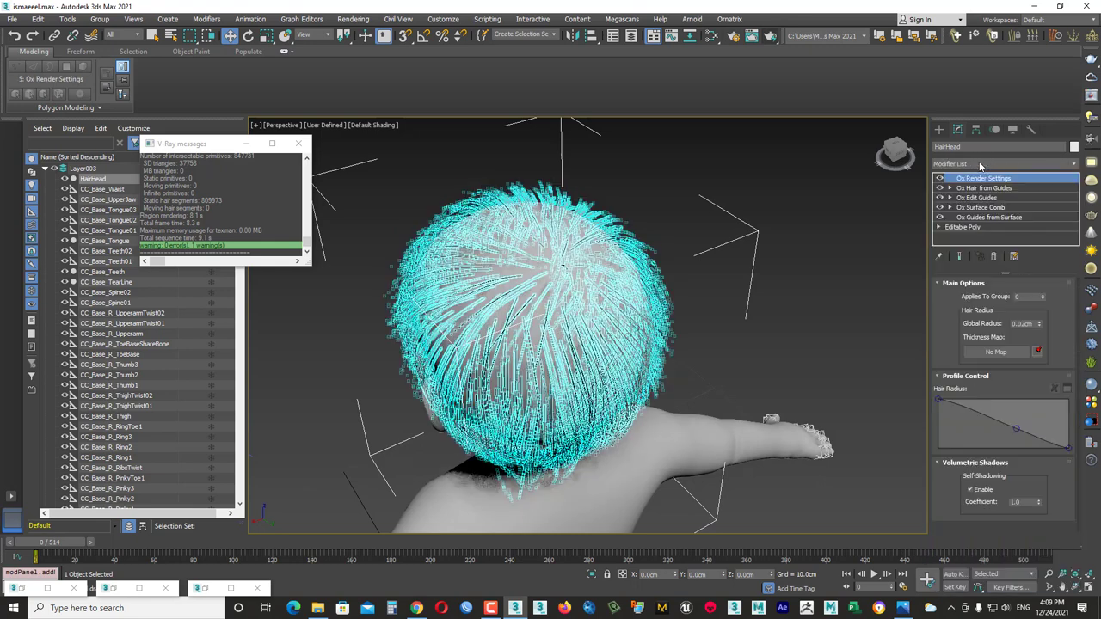
drag(939, 400, 940, 427)
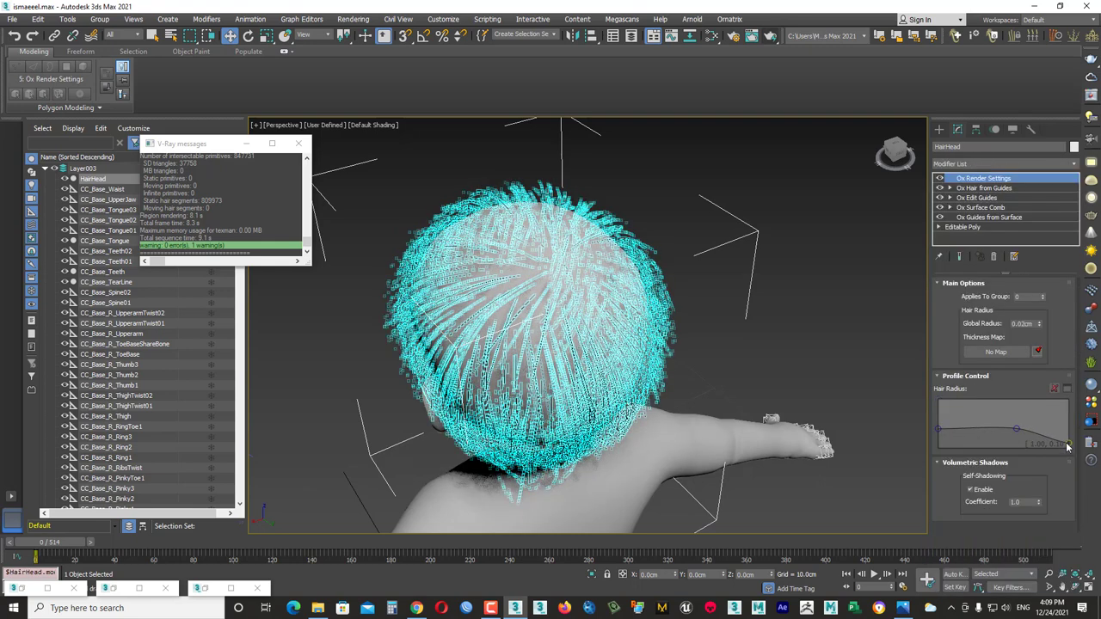
click(1002, 163)
text(vr)
key(Down)
key(Down)
key(Return)
In Ox Hair from Guides, show the final result, set View Count 30000, and enable Auto-Part Hair.
click(981, 198)
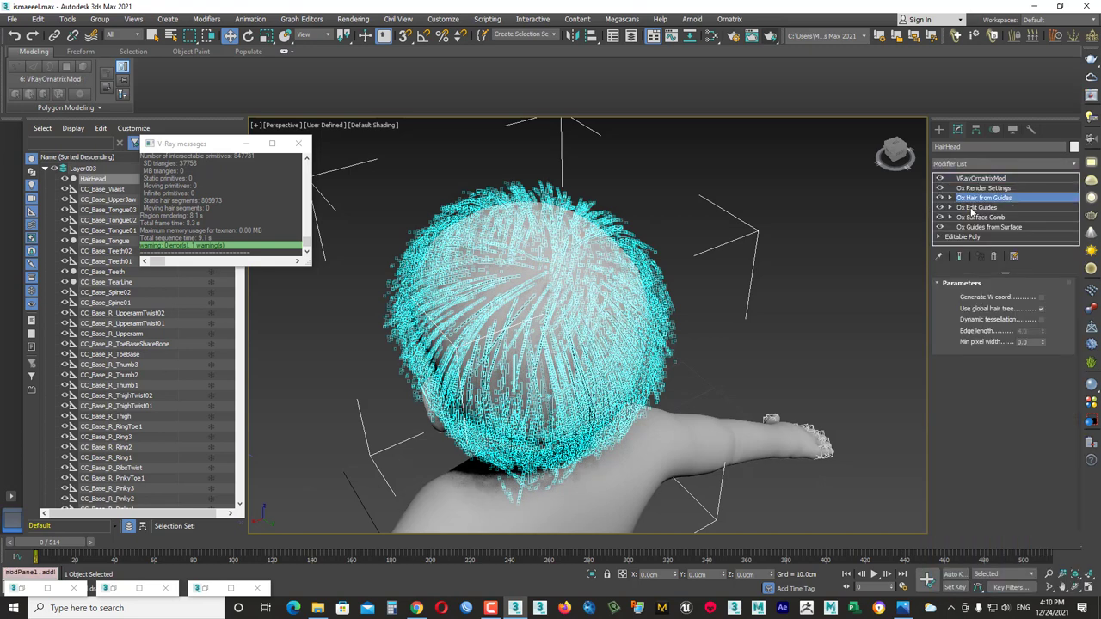
click(959, 256)
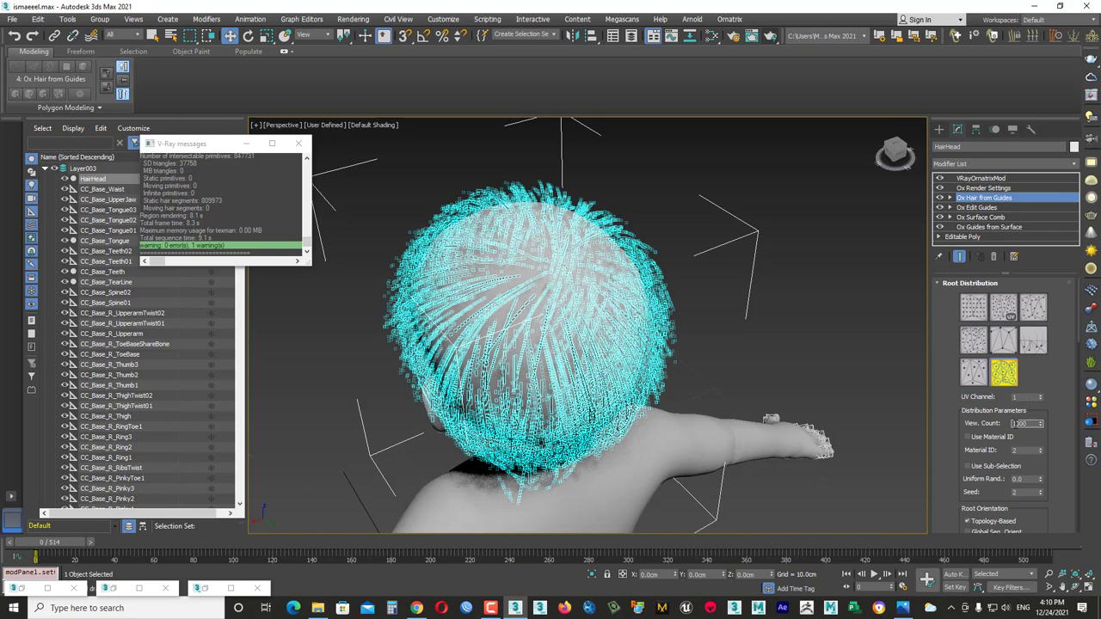
click(894, 153)
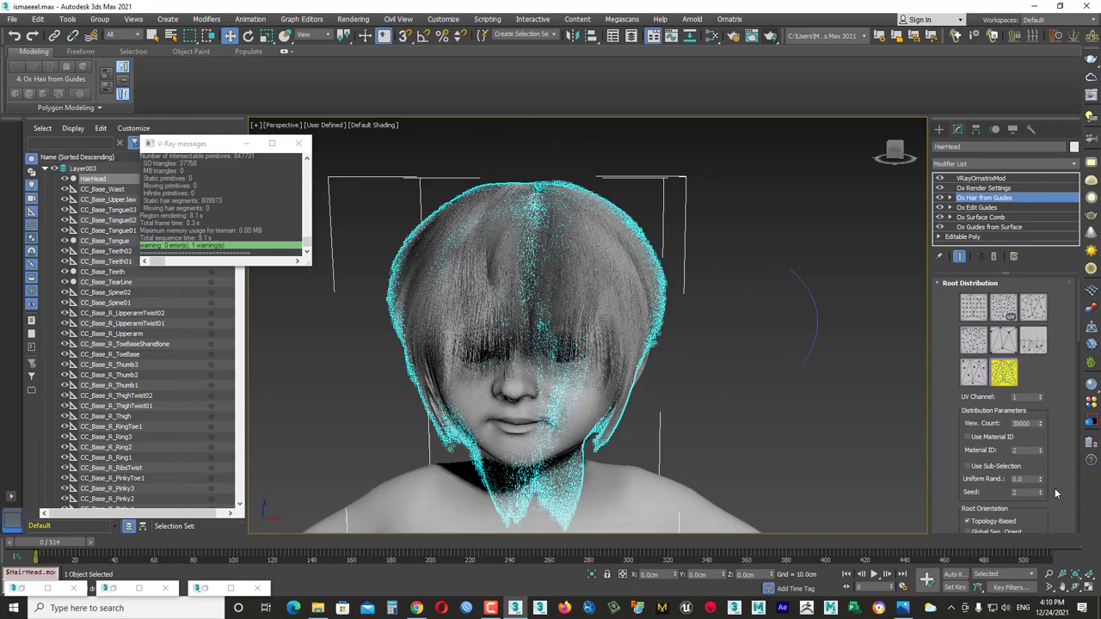
scroll(1058, 483, down, 5)
scroll(1051, 446, down, 5)
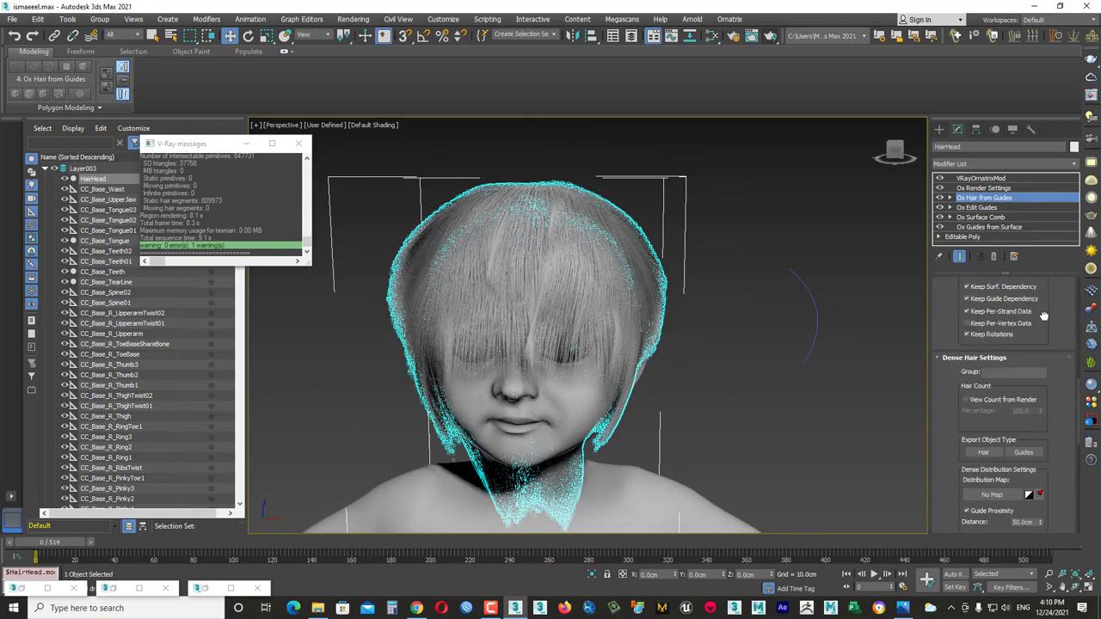
scroll(1055, 440, down, 5)
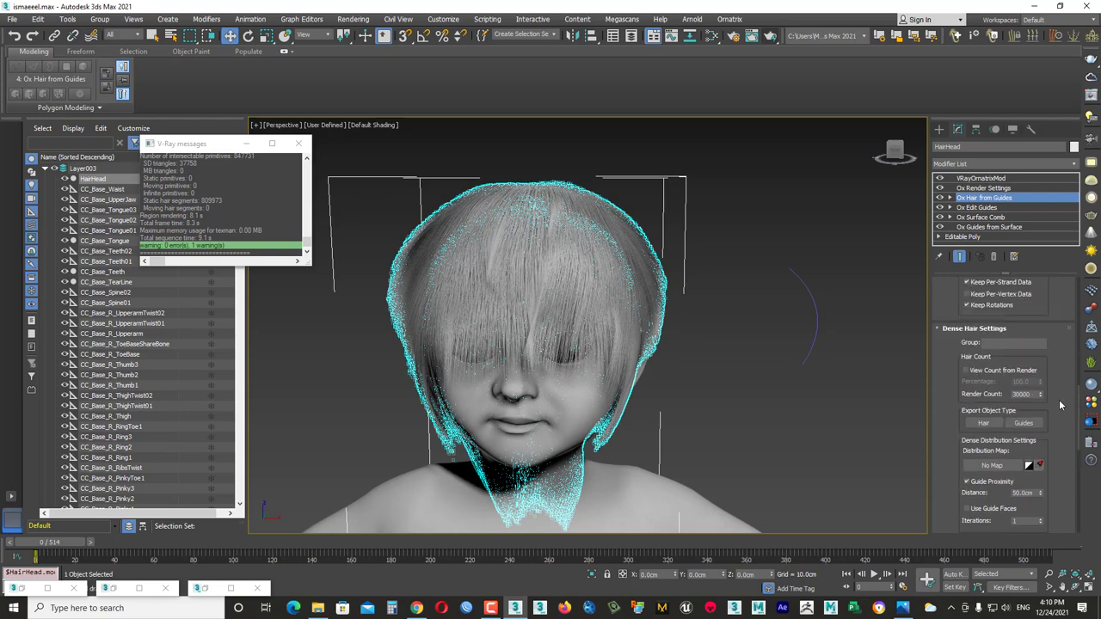
click(988, 457)
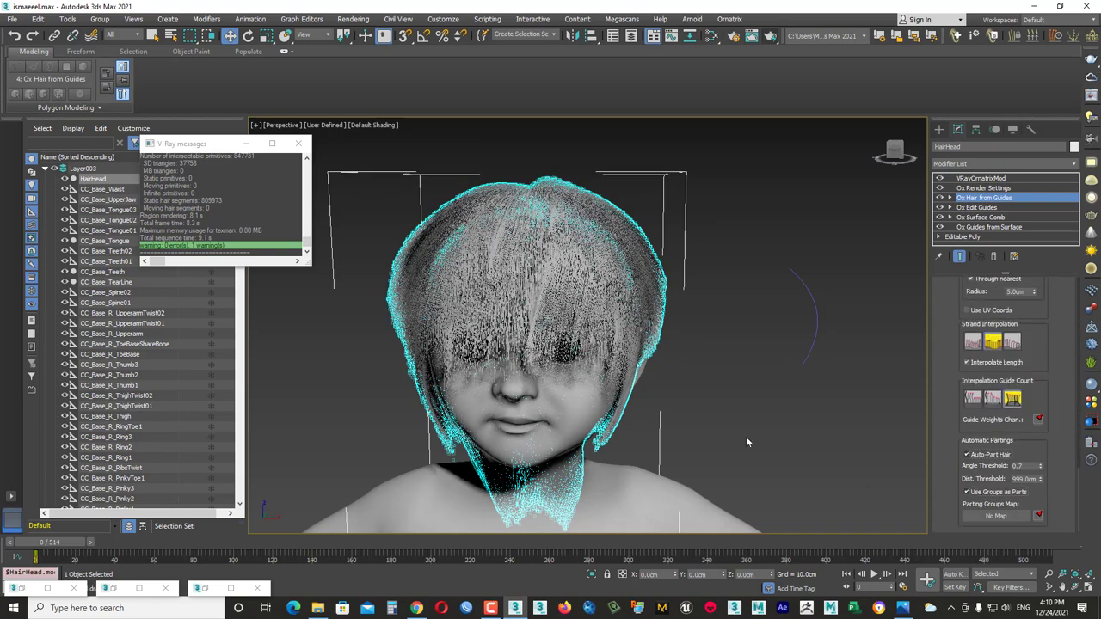
alt+middle_drag(745, 436, 774, 404)
click(949, 208)
Select a cluster of front guide roots and assign them to guide group 1.
click(969, 217)
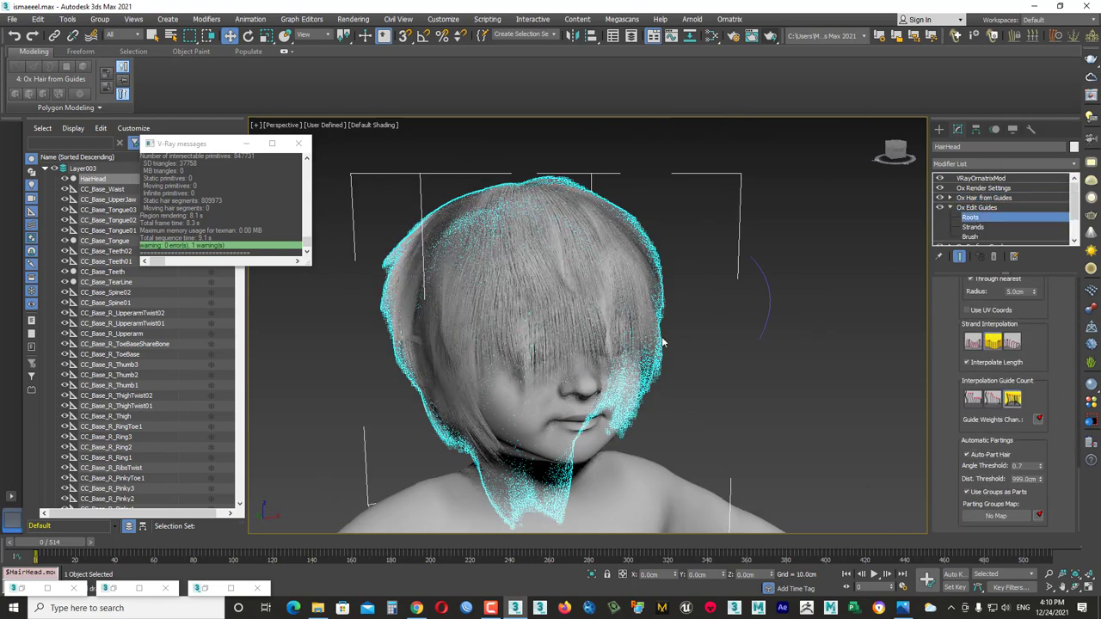
scroll(487, 319, up, 3)
scroll(488, 319, up, 2)
scroll(488, 318, down, 5)
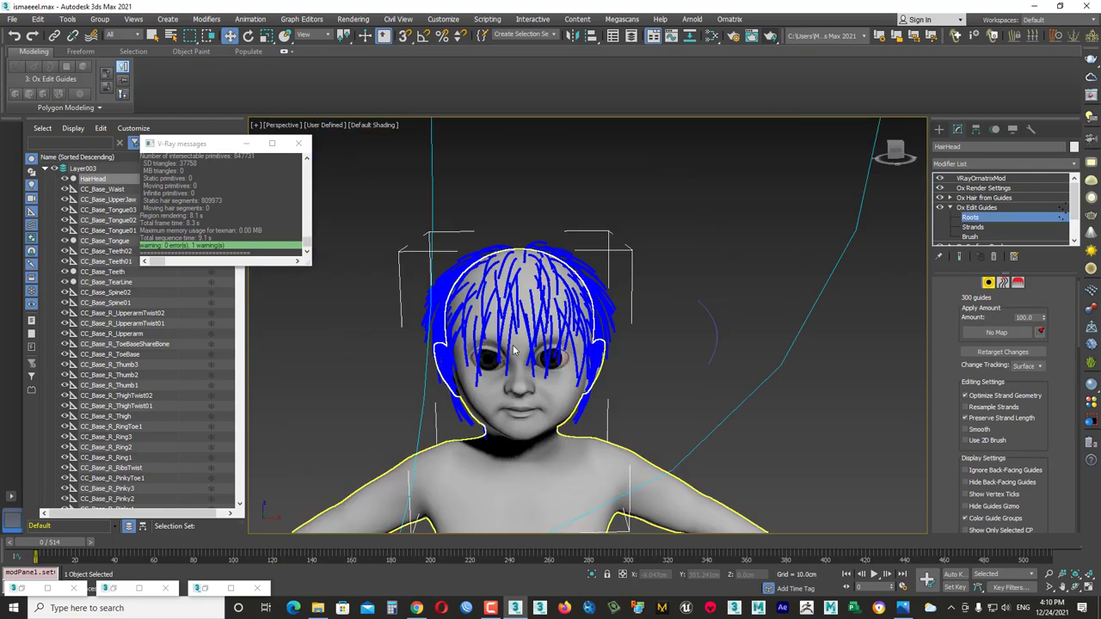
alt+middle_drag(488, 318, 510, 481)
drag(546, 396, 494, 319)
mouse_move(516, 344)
alt+middle_down()
mouse_move(613, 406)
mouse_move(400, 407)
alt+middle_up()
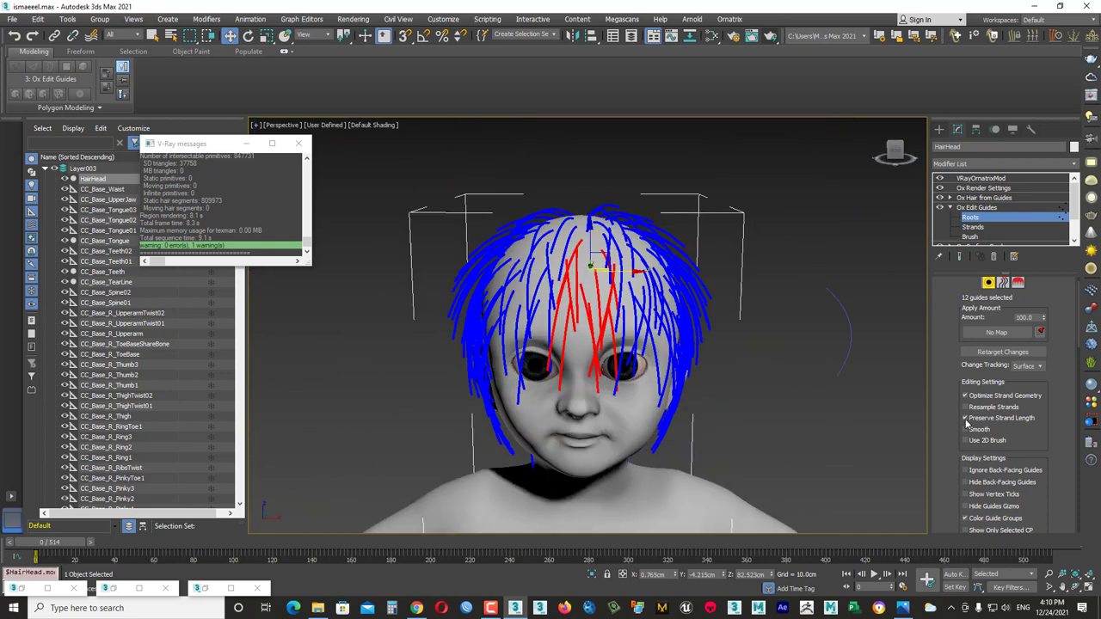
scroll(1045, 467, down, 5)
scroll(1045, 467, down, 5)
scroll(1045, 467, down, 5)
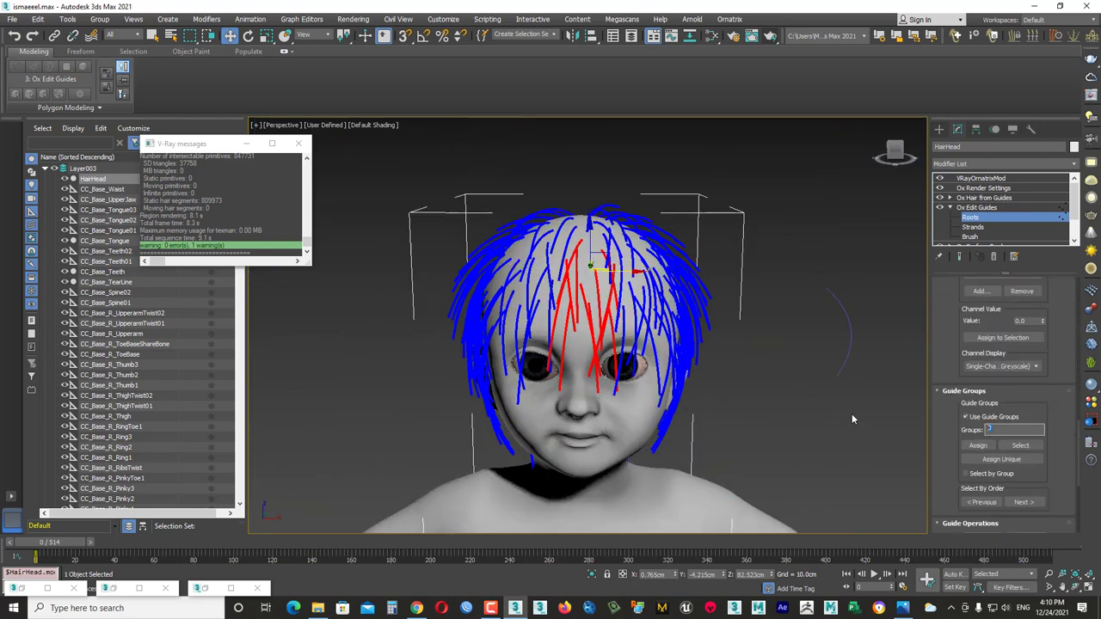
key(Return)
Comb the red guides leftward and down over the forehead with the Comb brush.
key(3)
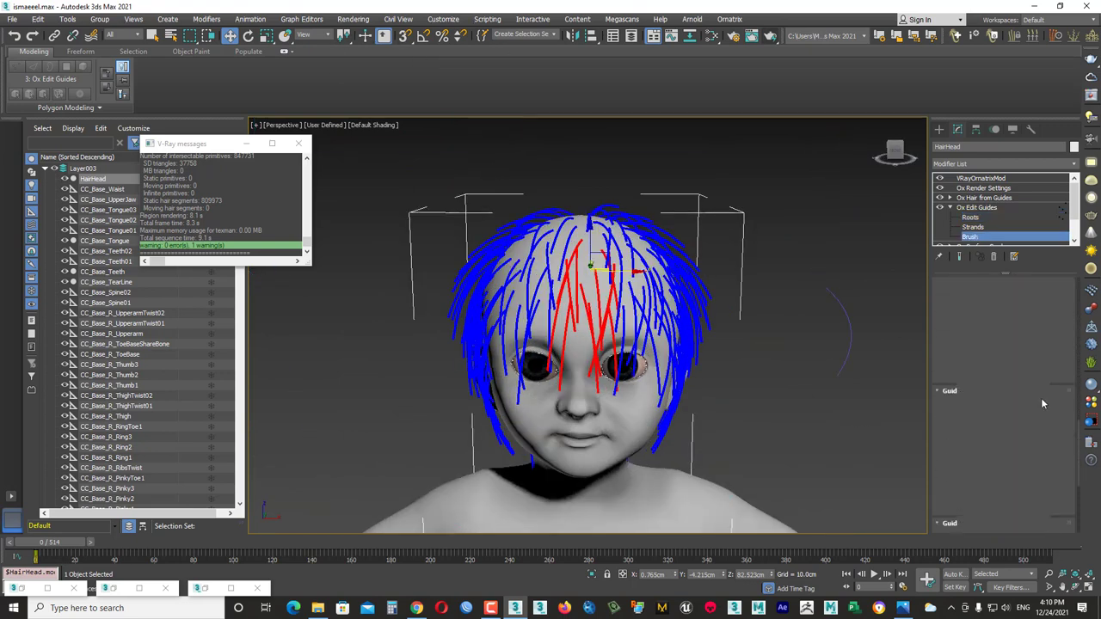
scroll(1054, 418, up, 2)
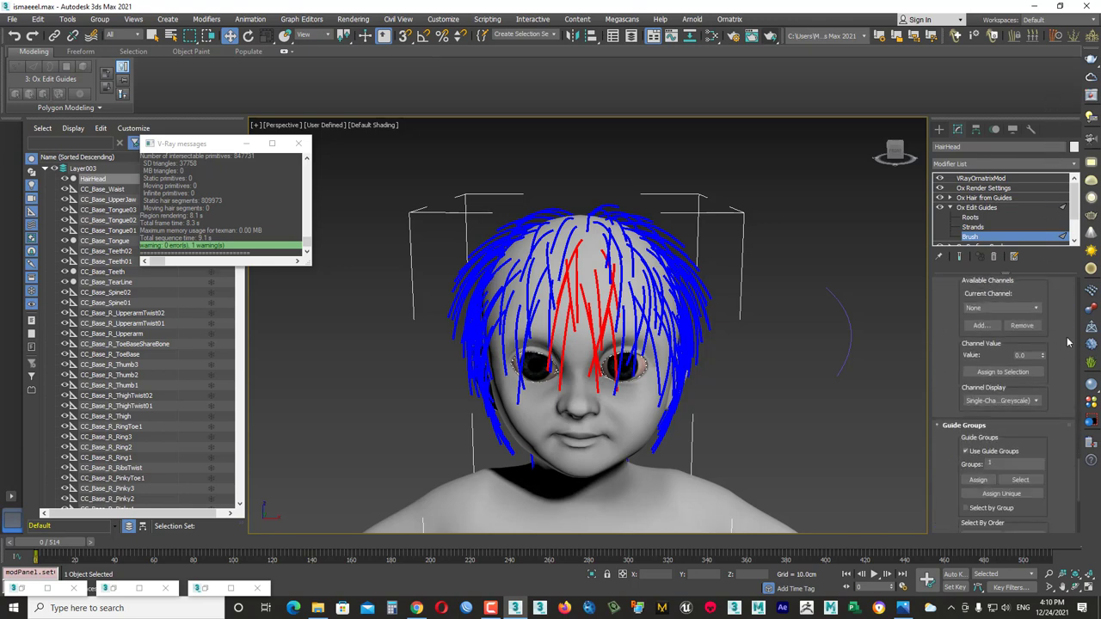
scroll(1054, 417, up, 2)
scroll(1054, 417, up, 2)
scroll(978, 440, up, 2)
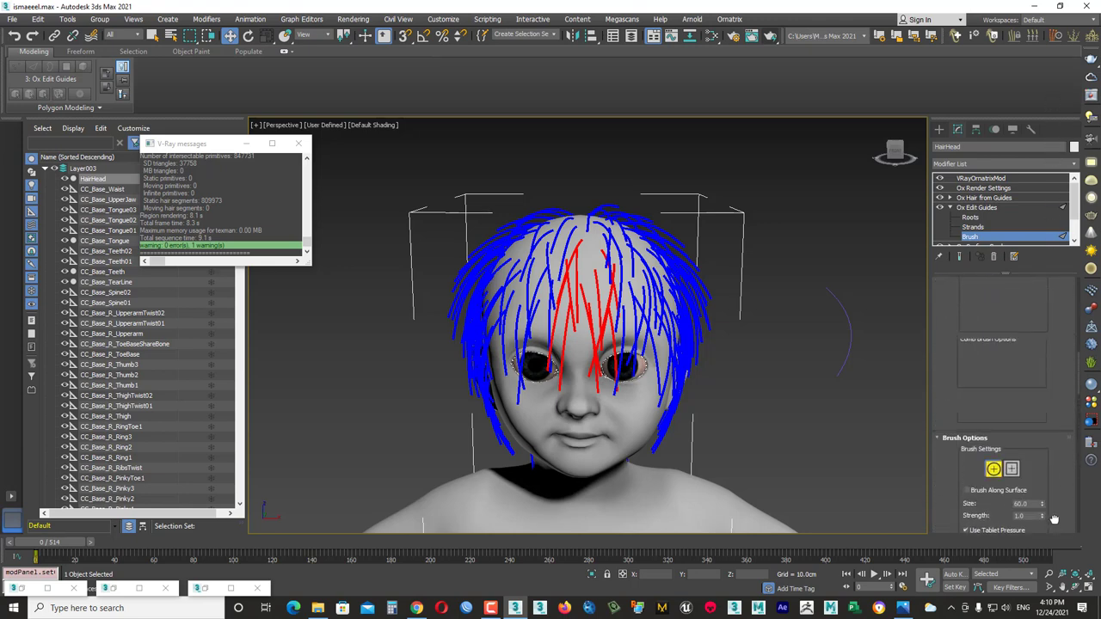
scroll(978, 440, up, 2)
drag(635, 325, 551, 344)
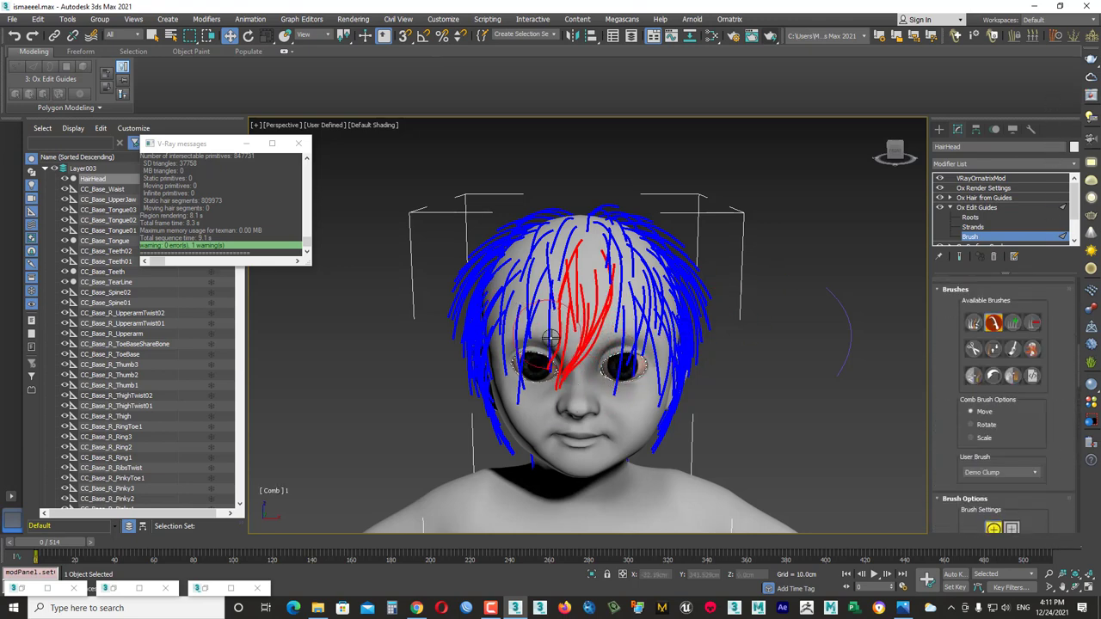
alt+middle_drag(568, 361, 678, 467)
alt+middle_drag(744, 434, 719, 387)
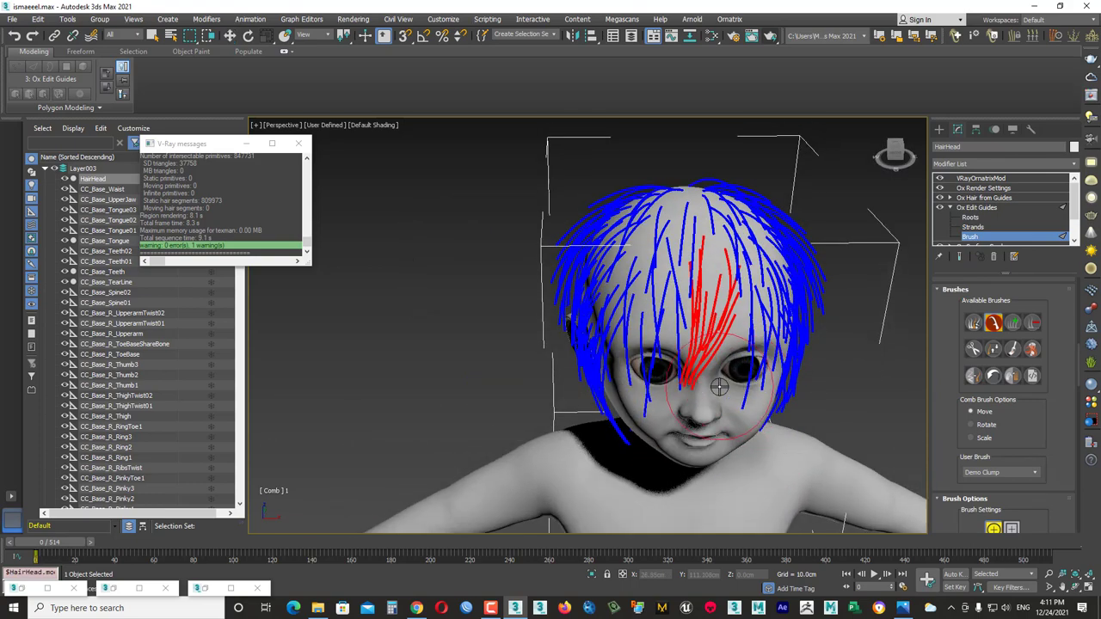
alt+middle_drag(665, 351, 589, 214)
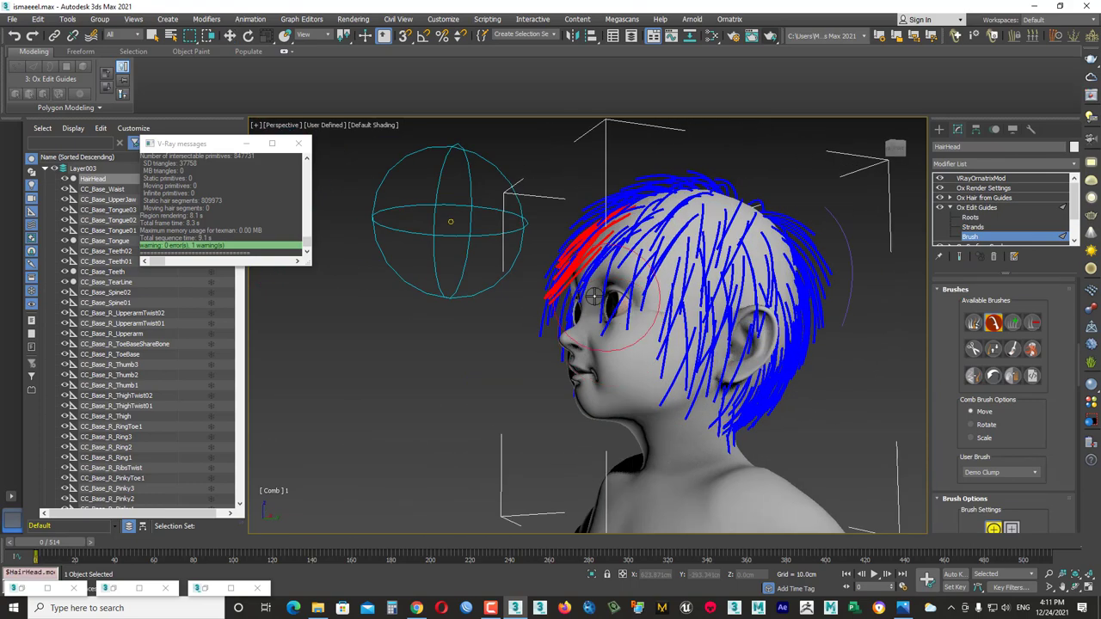
scroll(588, 213, up, 3)
scroll(588, 213, up, 2)
scroll(590, 213, down, 5)
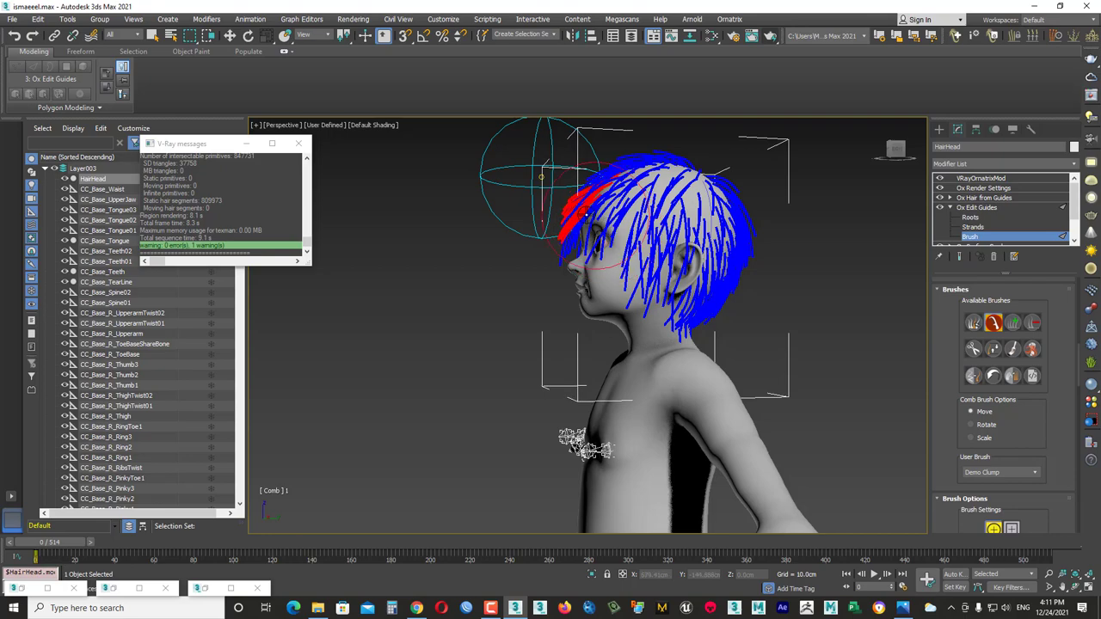
scroll(541, 194, up, 5)
drag(620, 176, 619, 208)
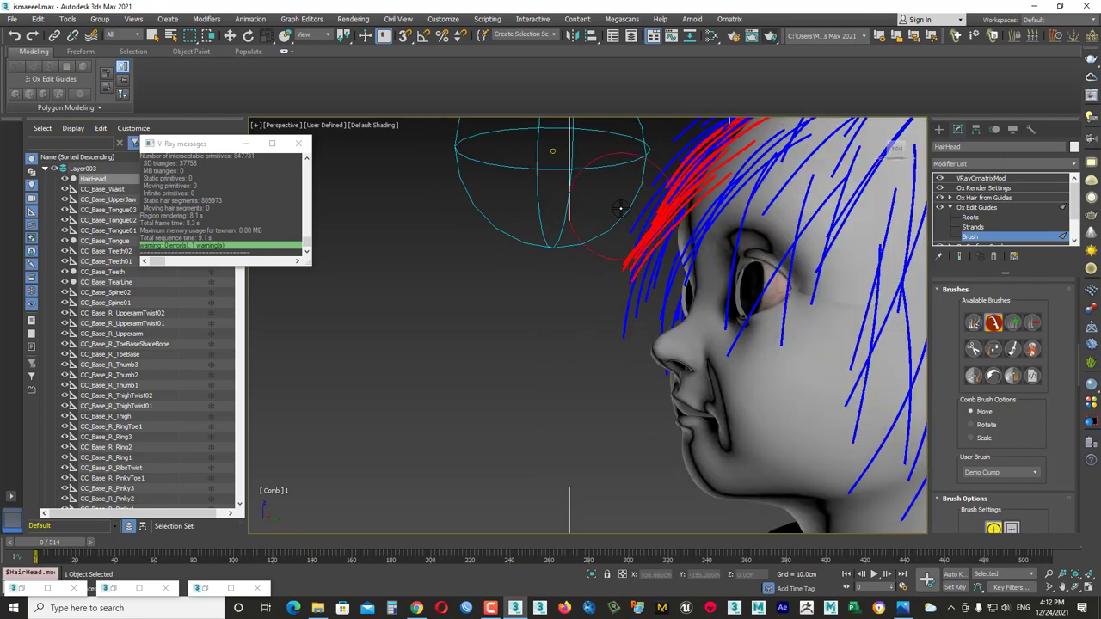
Bend the red strands toward the right and curl their tips up toward the forehead.
alt+middle_drag(609, 278, 672, 239)
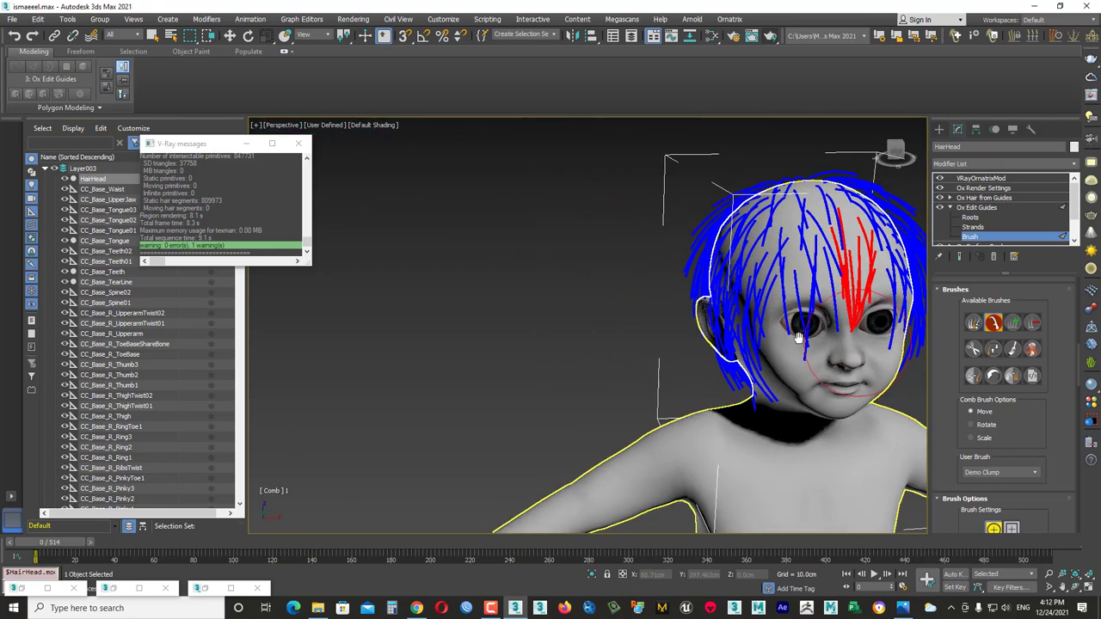
alt+middle_drag(839, 267, 781, 284)
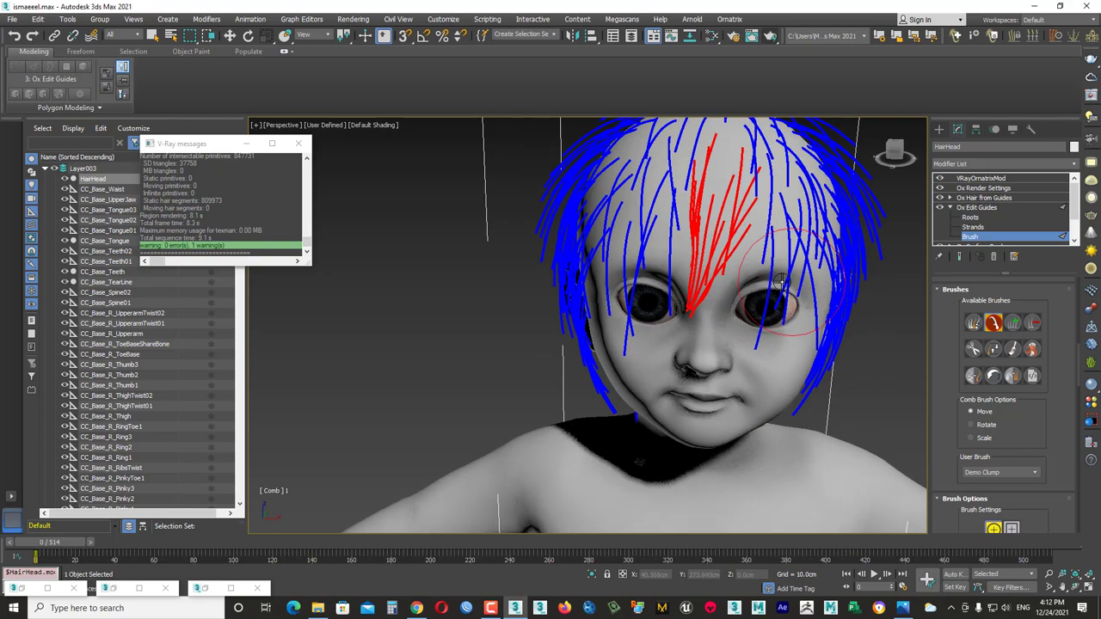
drag(724, 260, 781, 244)
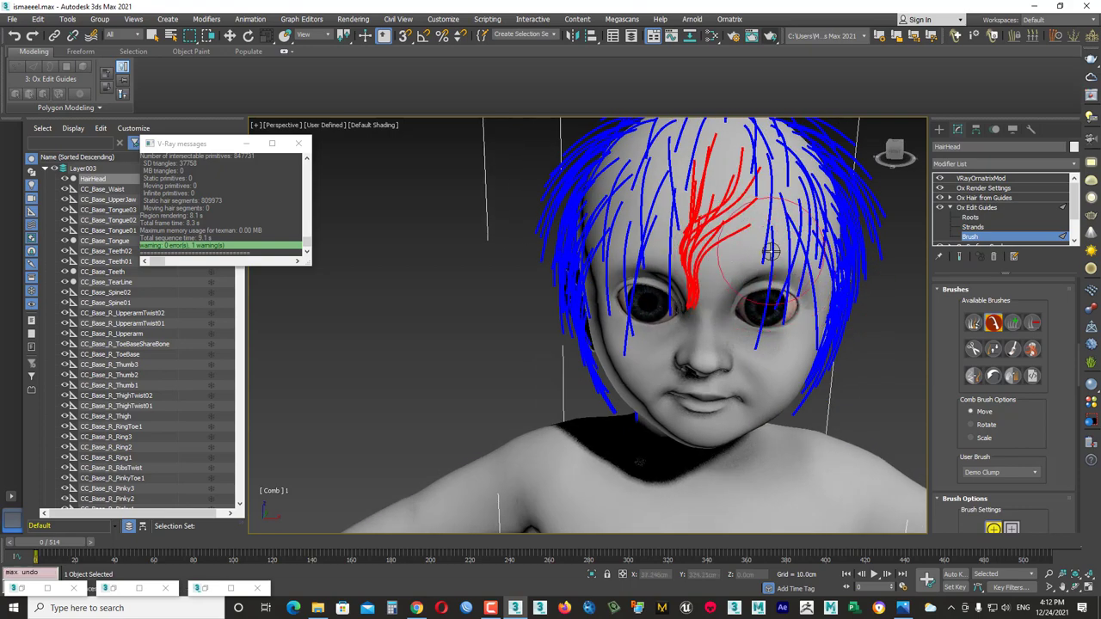
mouse_move(771, 250)
alt+middle_down()
mouse_move(656, 220)
mouse_move(775, 283)
alt+middle_up()
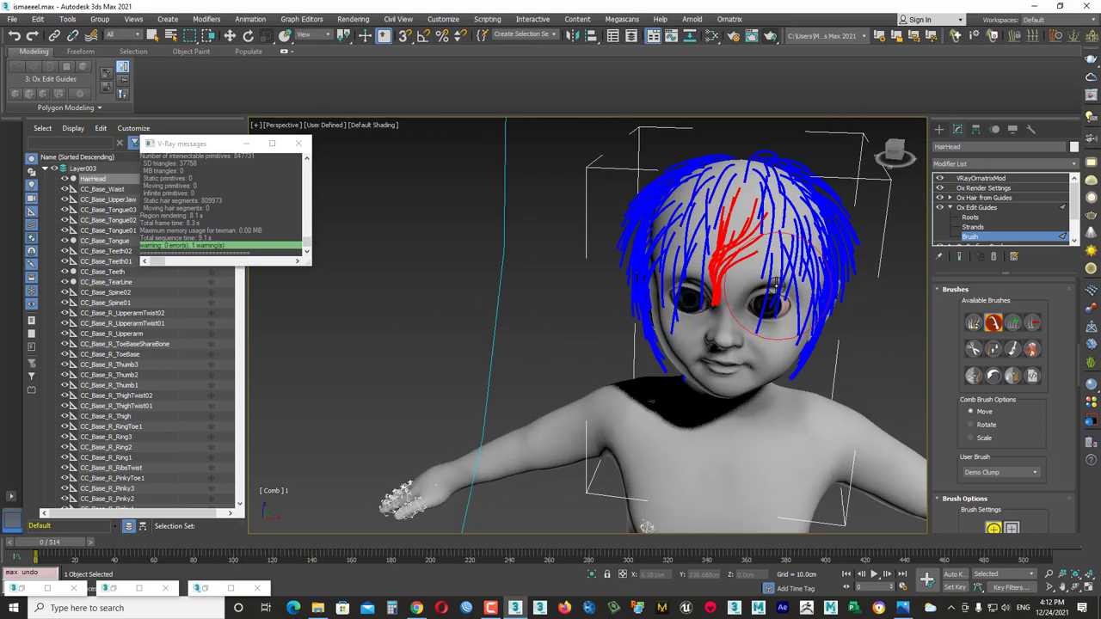
scroll(732, 357, up, 1)
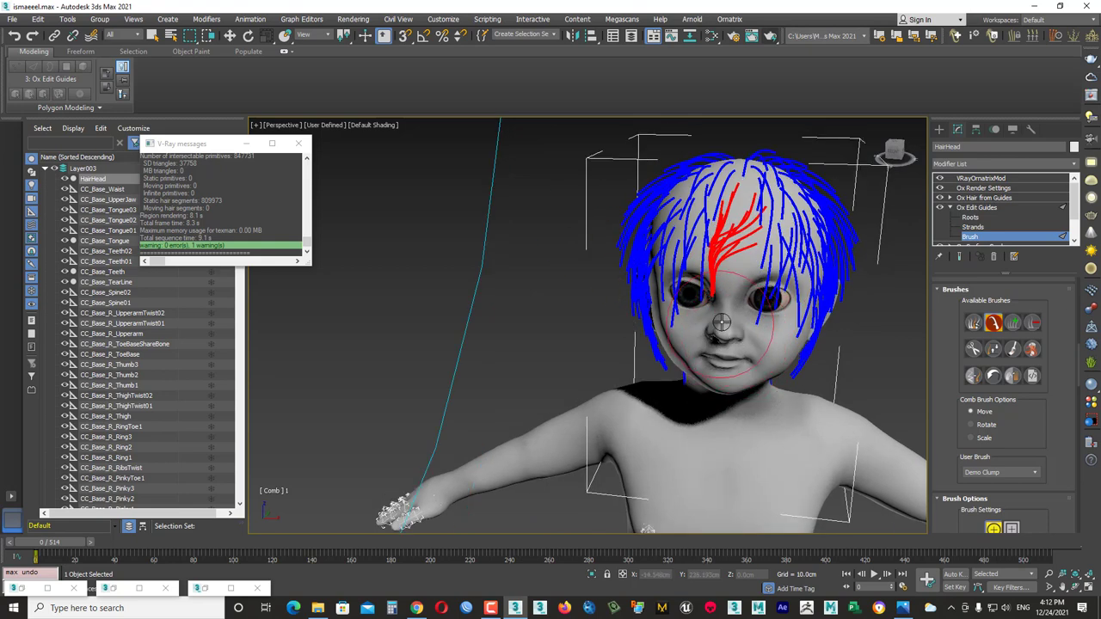
scroll(739, 327, up, 2)
scroll(750, 285, up, 1)
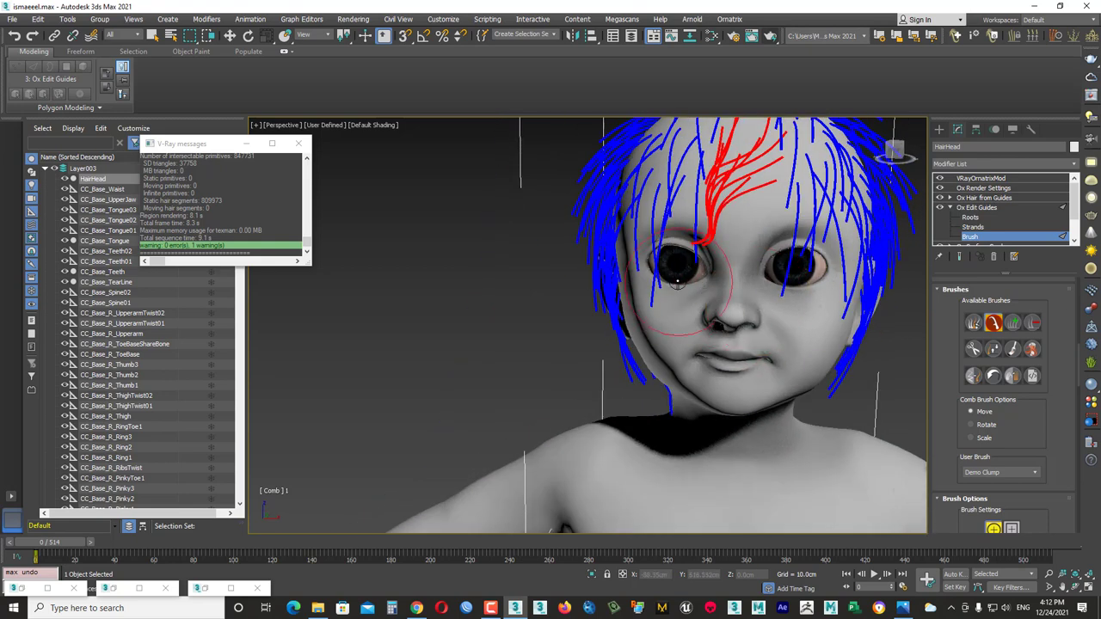
mouse_move(678, 284)
alt+middle_down()
mouse_move(751, 274)
mouse_move(647, 311)
alt+middle_up()
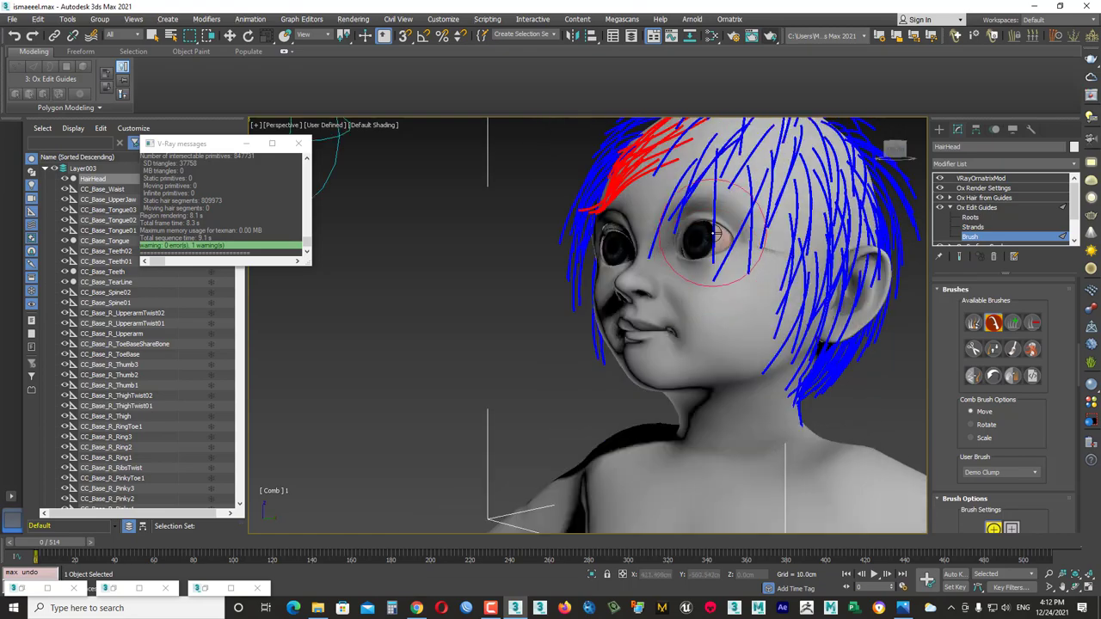
scroll(688, 297, down, 3)
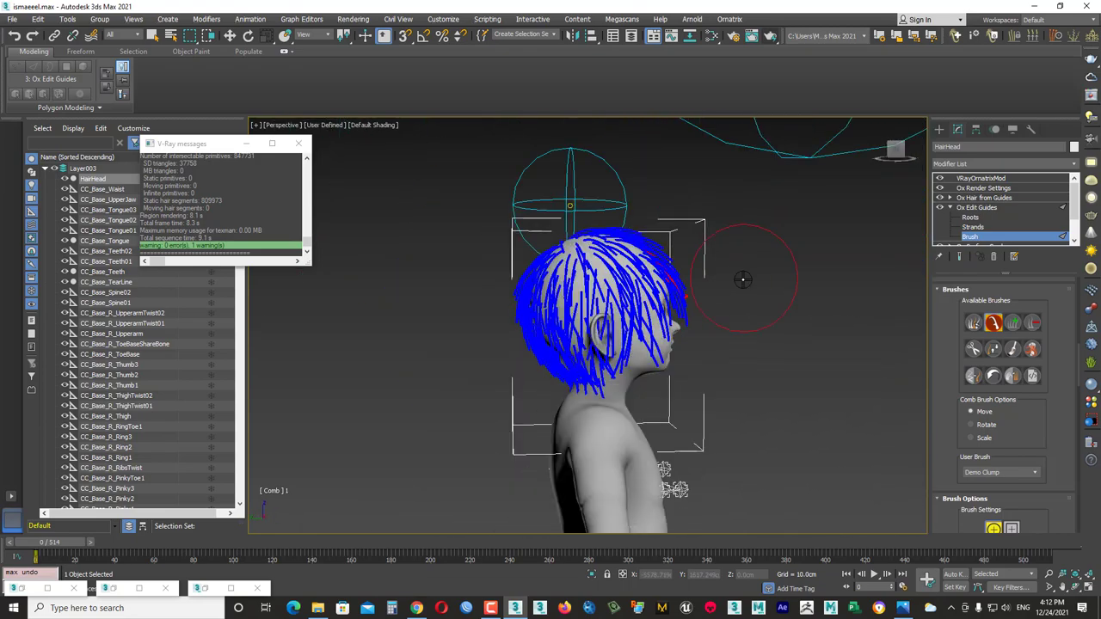
alt+middle_drag(713, 278, 762, 216)
scroll(696, 344, up, 5)
scroll(602, 361, up, 3)
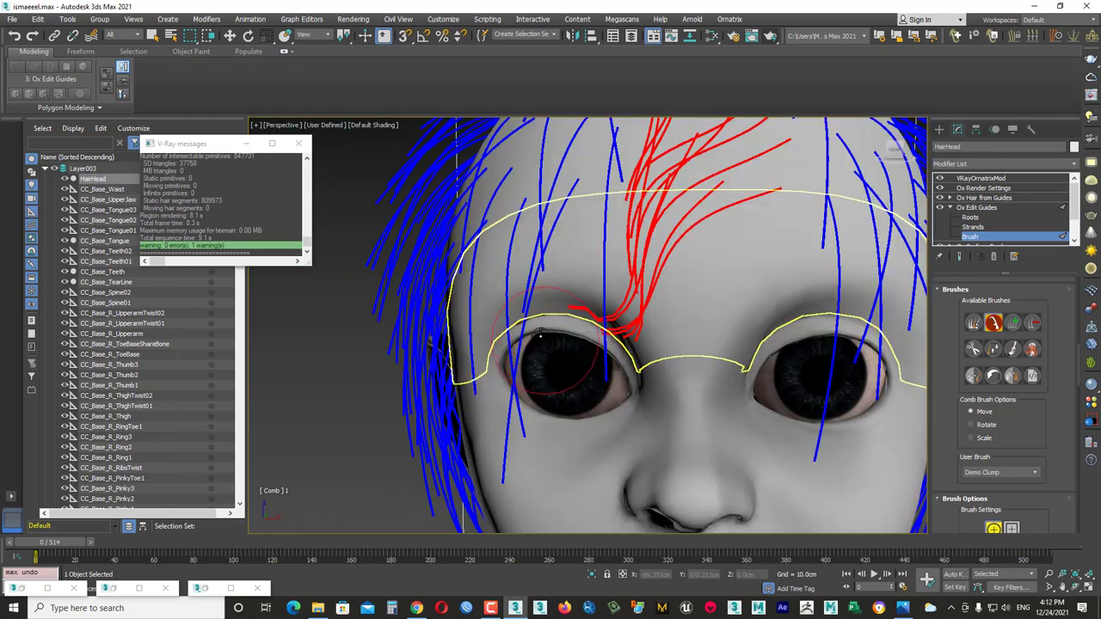
drag(602, 361, 538, 300)
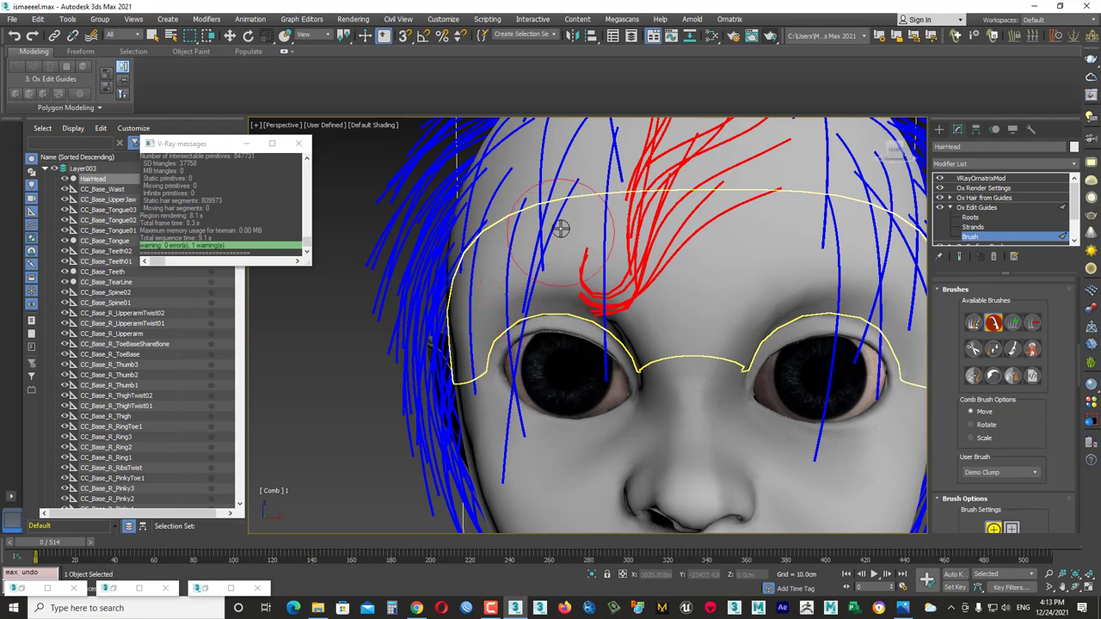
scroll(776, 294, down, 5)
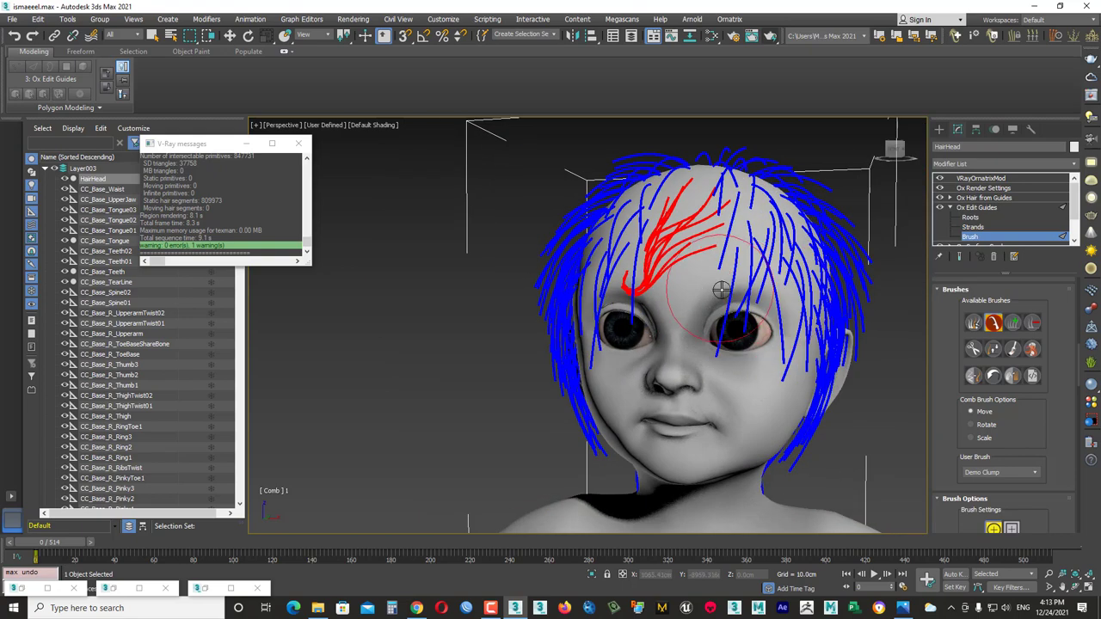
scroll(721, 289, up, 2)
scroll(722, 310, down, 4)
scroll(727, 338, down, 4)
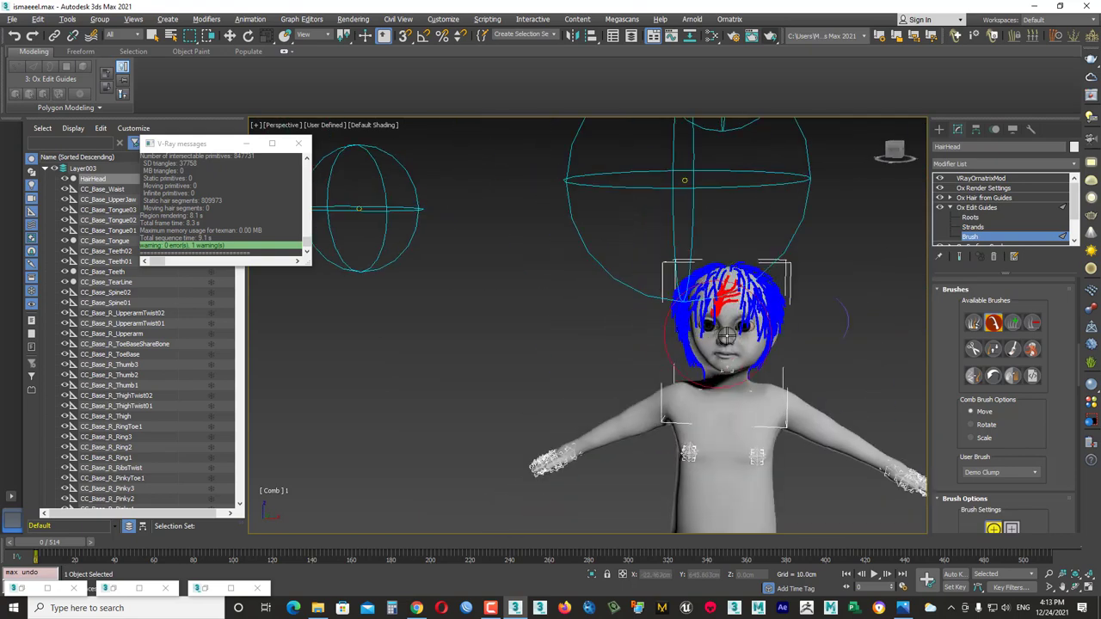
scroll(727, 335, up, 4)
scroll(741, 219, down, 3)
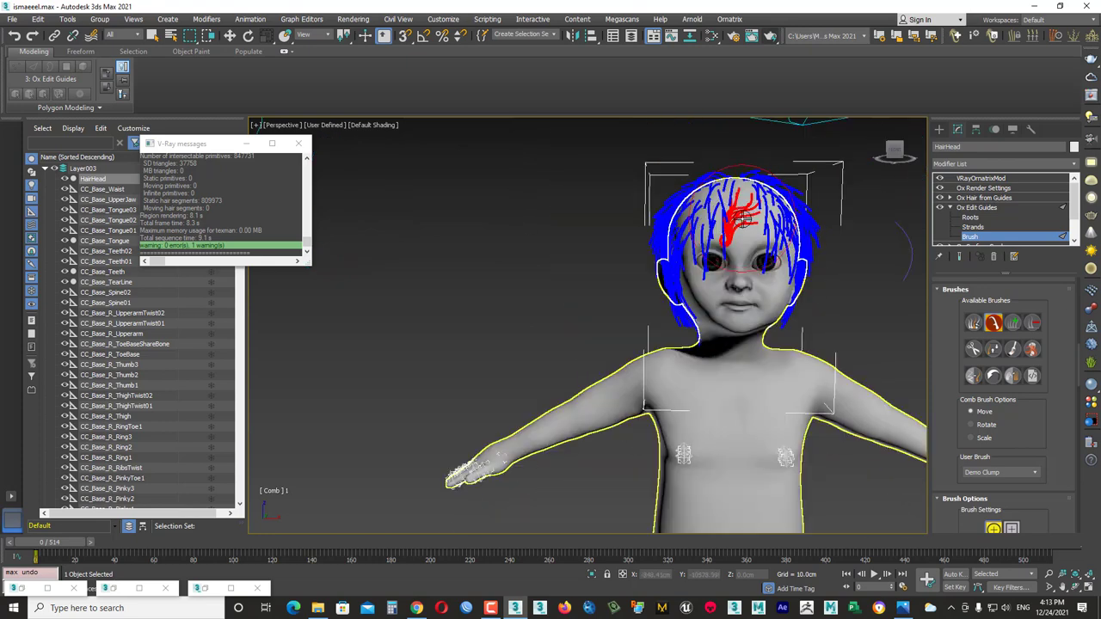
scroll(743, 219, up, 3)
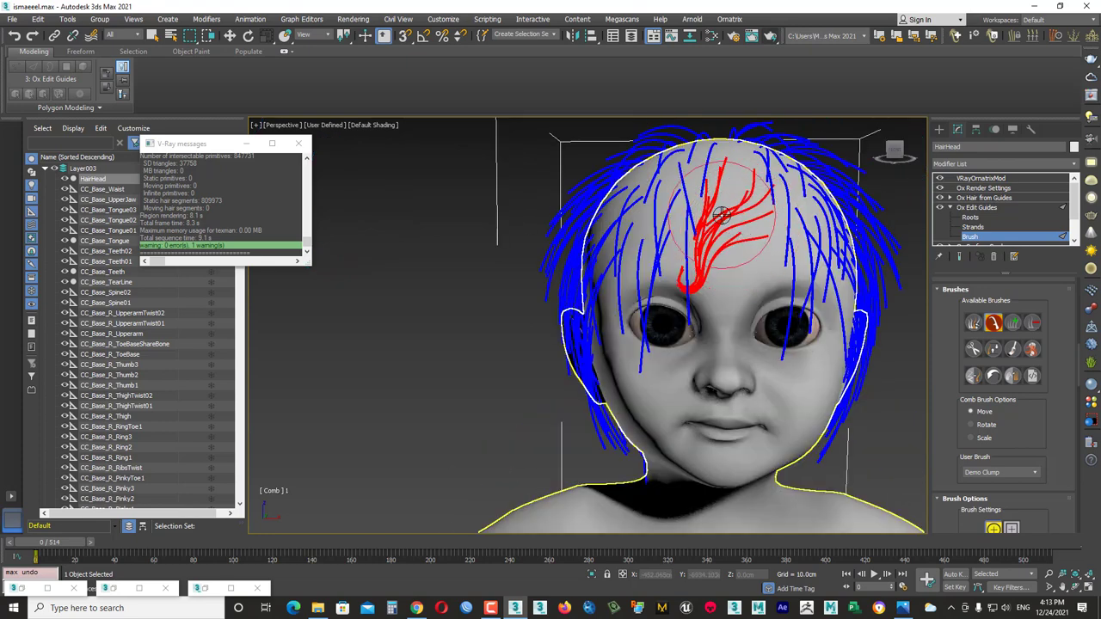
Orbit around the head to review the swept fringe, ending at the guide Roots level.
key(w)
alt+middle_drag(761, 274, 1068, 464)
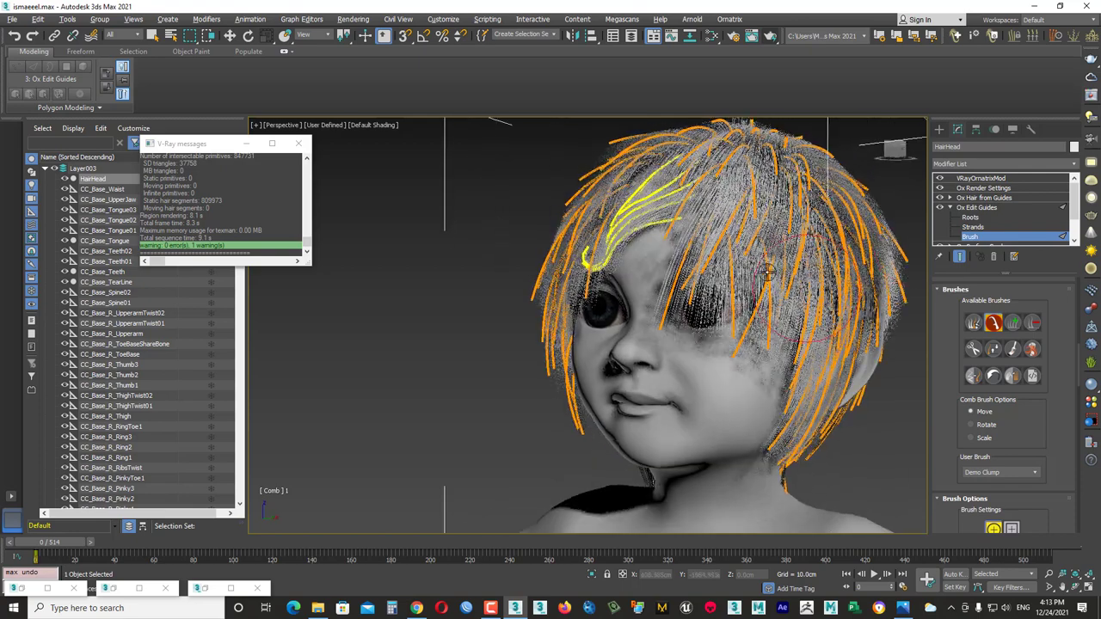
click(1045, 217)
key(ctrl+z)
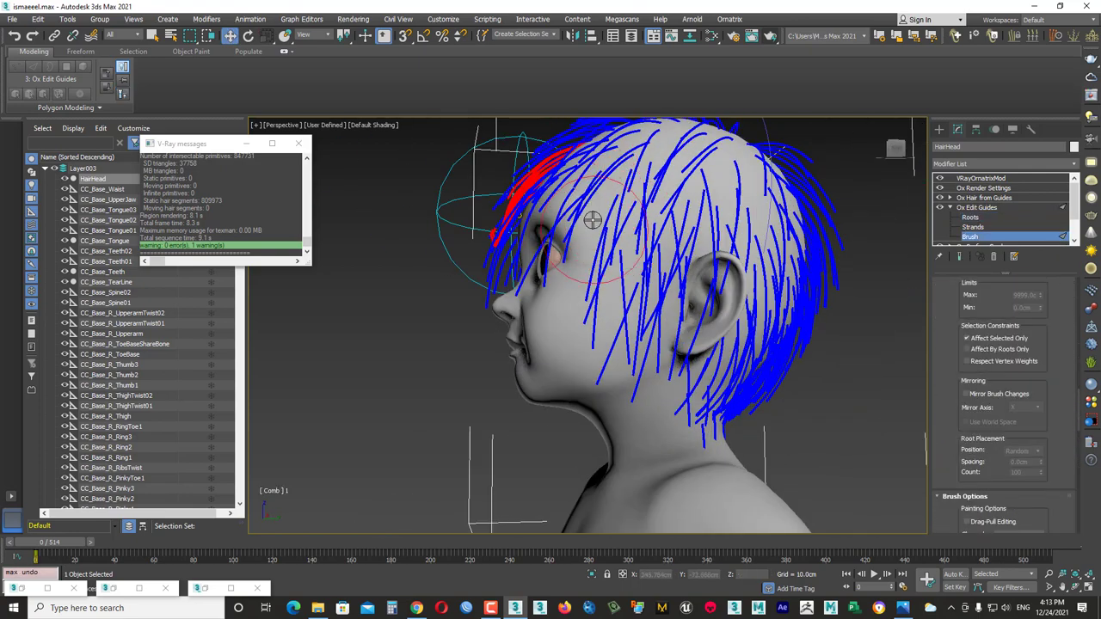
alt+middle_drag(593, 220, 628, 231)
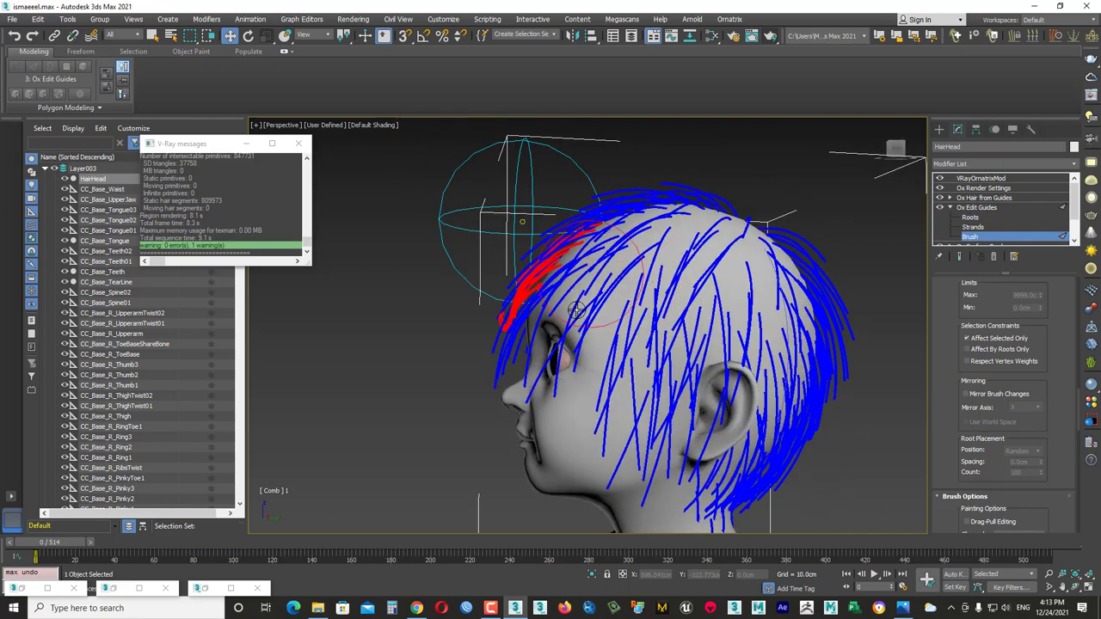
mouse_move(601, 249)
alt+middle_down()
mouse_move(771, 403)
mouse_move(729, 389)
alt+middle_up()
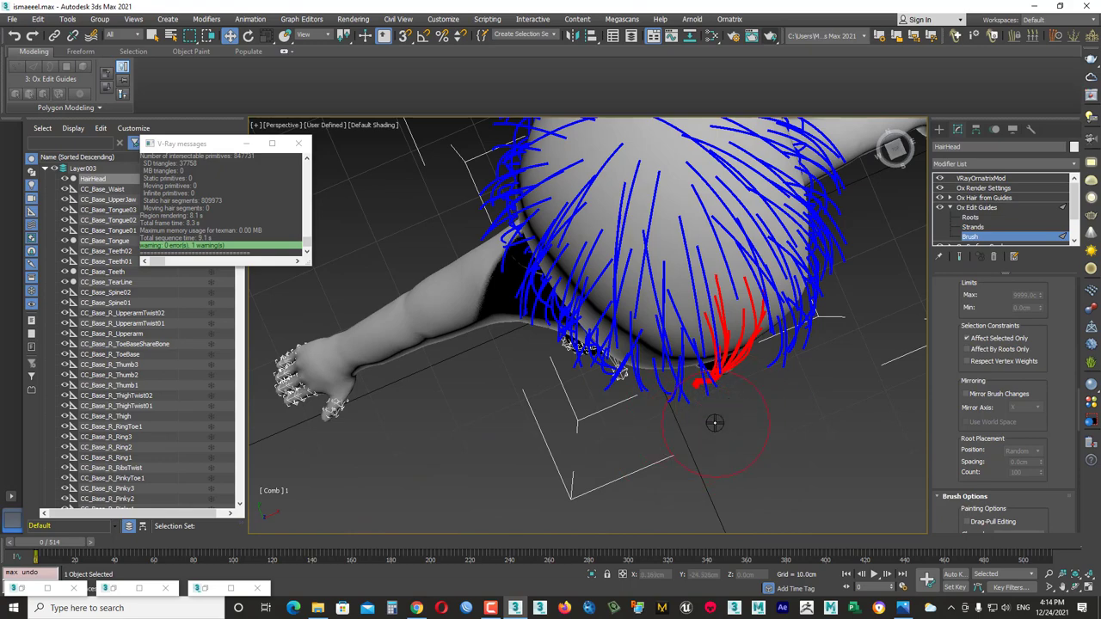
alt+middle_drag(713, 404, 721, 275)
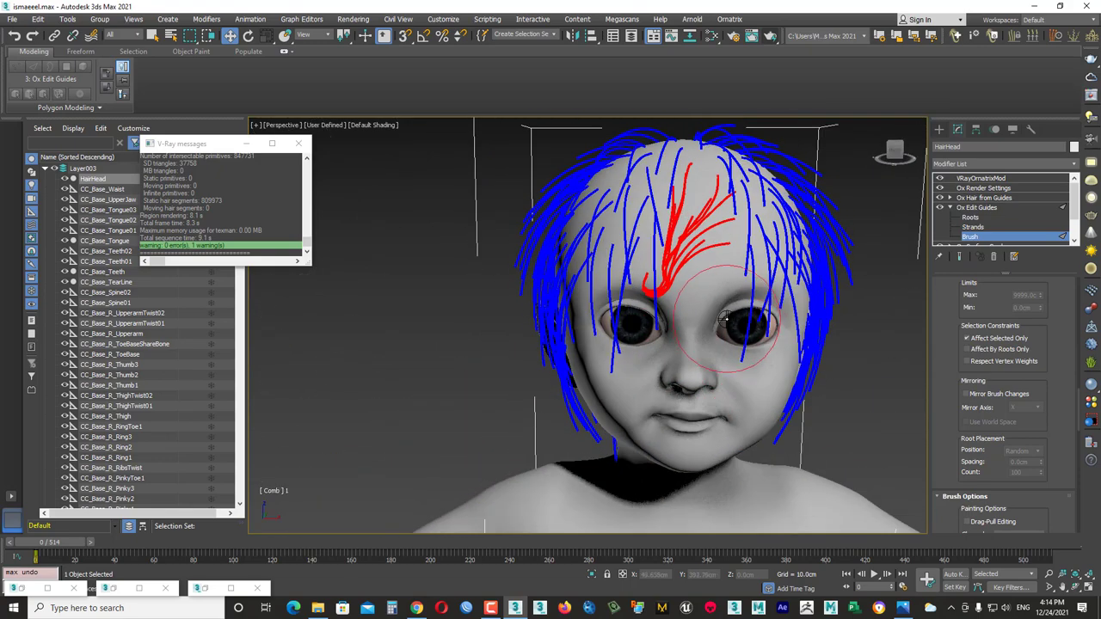
scroll(753, 295, down, 5)
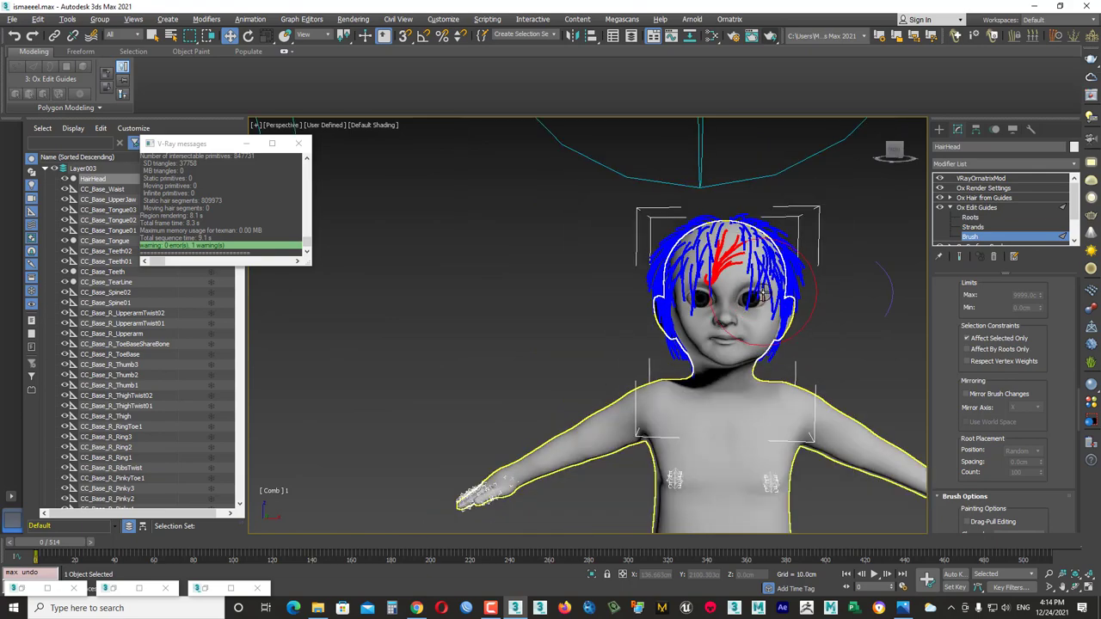
scroll(766, 306, down, 2)
key(1)
scroll(772, 313, up, 8)
mouse_move(773, 313)
alt+middle_down()
mouse_move(761, 307)
mouse_move(715, 357)
alt+middle_up()
scroll(748, 298, down, 5)
mouse_move(762, 302)
alt+middle_down()
mouse_move(828, 298)
mouse_move(712, 346)
mouse_move(758, 379)
mouse_move(719, 236)
mouse_move(753, 308)
alt+middle_up()
scroll(731, 272, up, 3)
scroll(727, 252, up, 2)
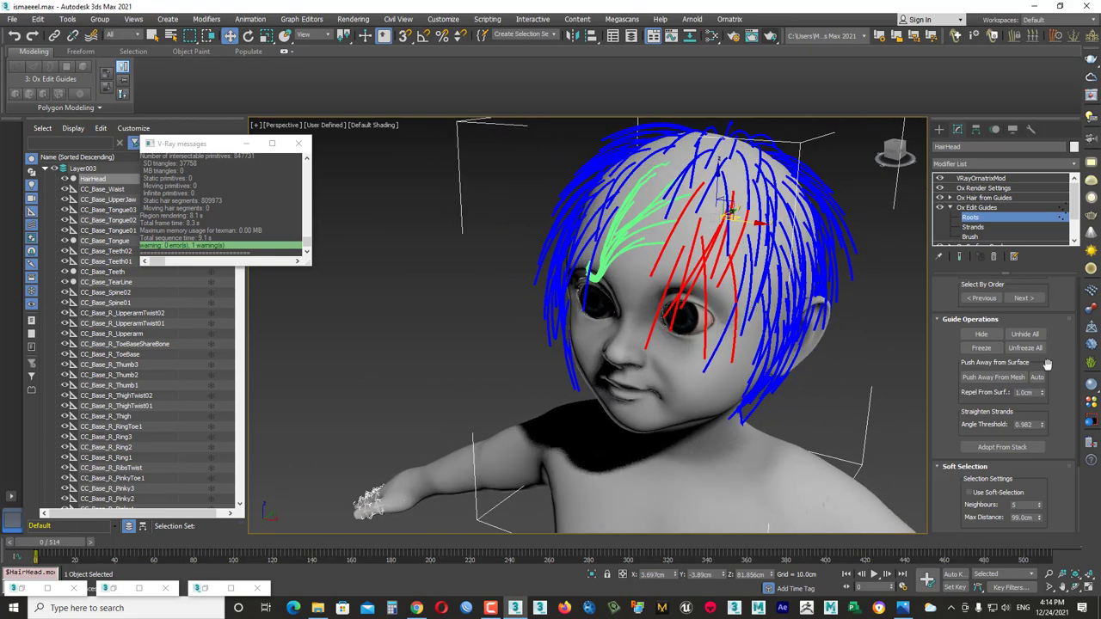
Assign the selected forehead guides to group 2 and comb them downward.
scroll(1047, 364, up, 3)
text(2)
click(976, 372)
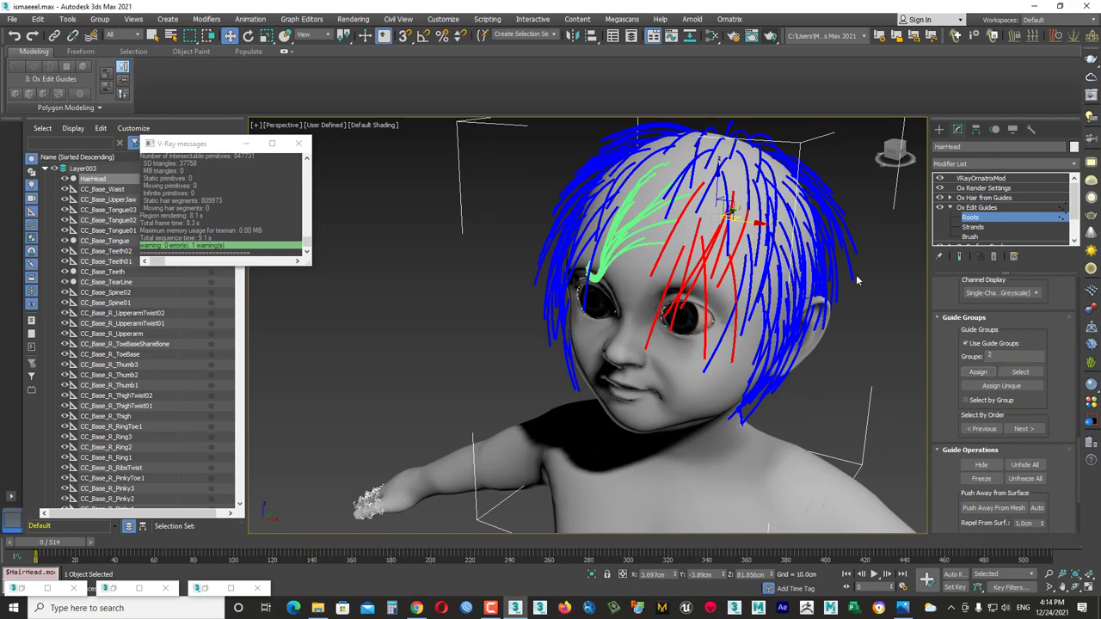
click(967, 234)
mouse_move(781, 283)
alt+middle_down()
mouse_move(731, 263)
mouse_move(430, 246)
mouse_move(622, 221)
alt+middle_up()
drag(623, 222, 701, 319)
alt+middle_drag(701, 318, 538, 231)
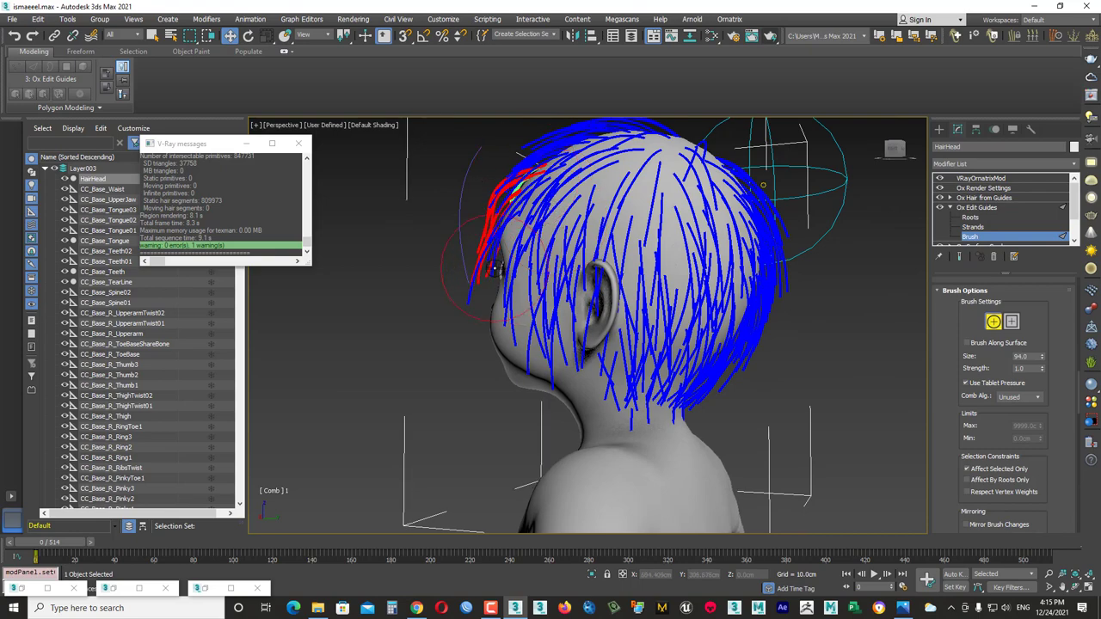
Comb the red strands into a curve beside the right eye and shorten their tips.
scroll(540, 281, up, 5)
alt+middle_drag(644, 313, 581, 254)
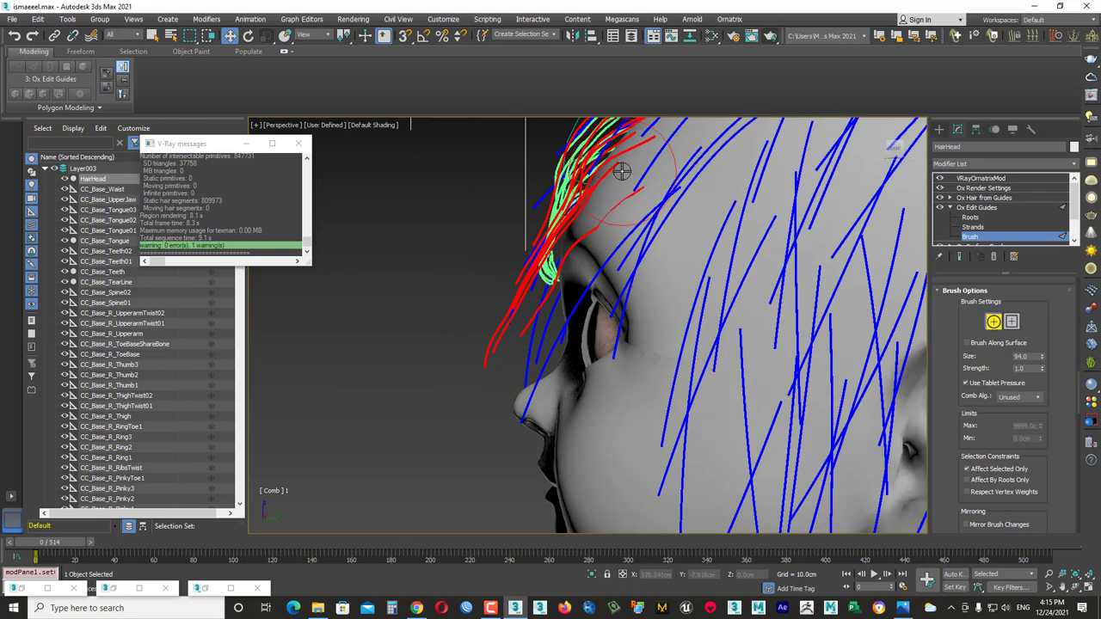
mouse_move(581, 254)
mouse_down()
mouse_move(622, 228)
mouse_move(445, 302)
mouse_up()
mouse_move(445, 301)
alt+middle_down()
mouse_move(853, 386)
mouse_move(782, 342)
alt+middle_up()
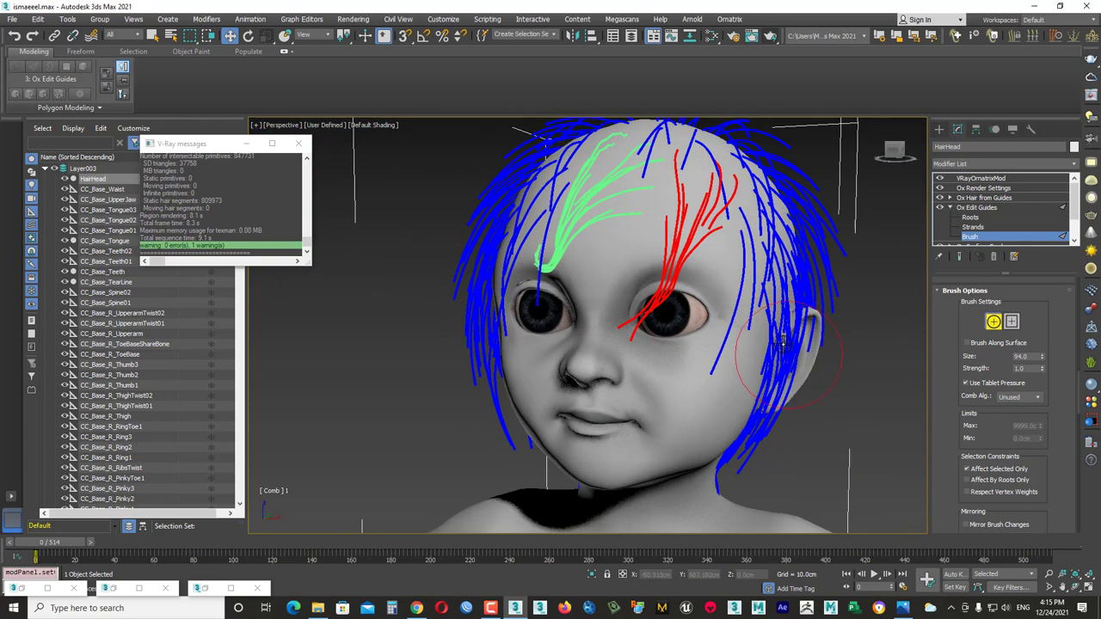
scroll(966, 303, up, 2)
scroll(953, 331, up, 2)
scroll(950, 318, up, 1)
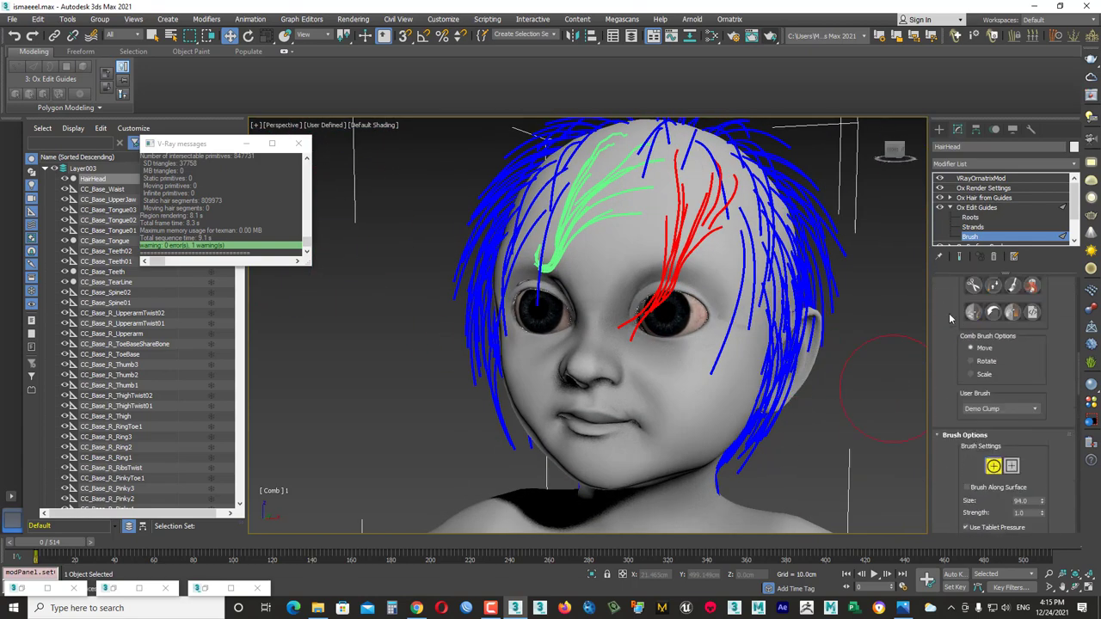
drag(586, 322, 626, 343)
Comb the red and green guides down-left so they curve toward the eye.
alt+middle_drag(641, 316, 641, 321)
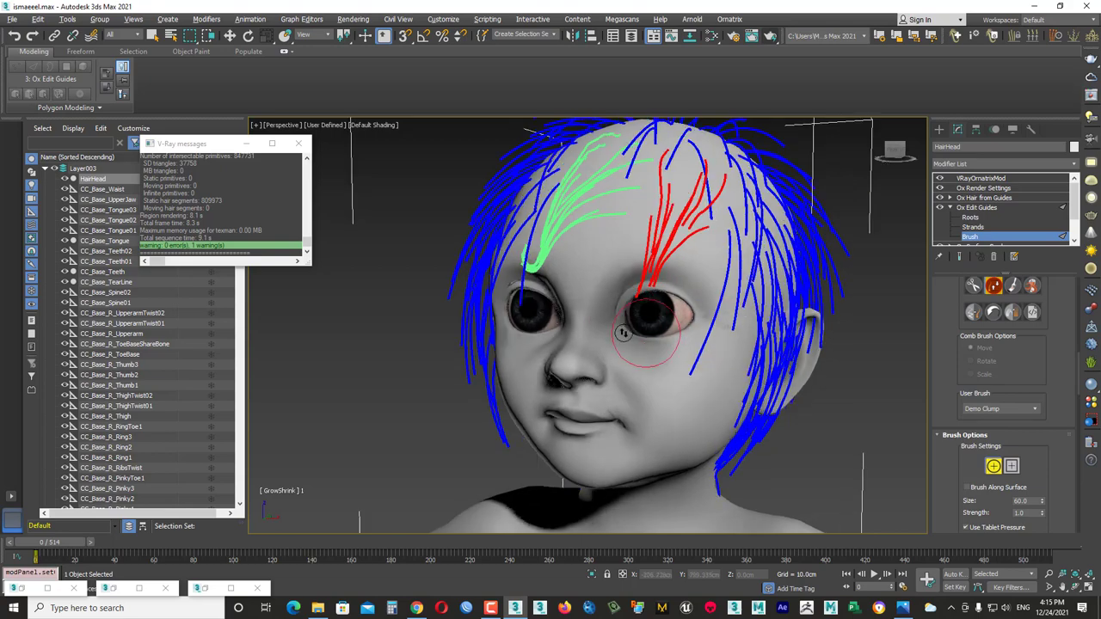
scroll(1000, 365, up, 3)
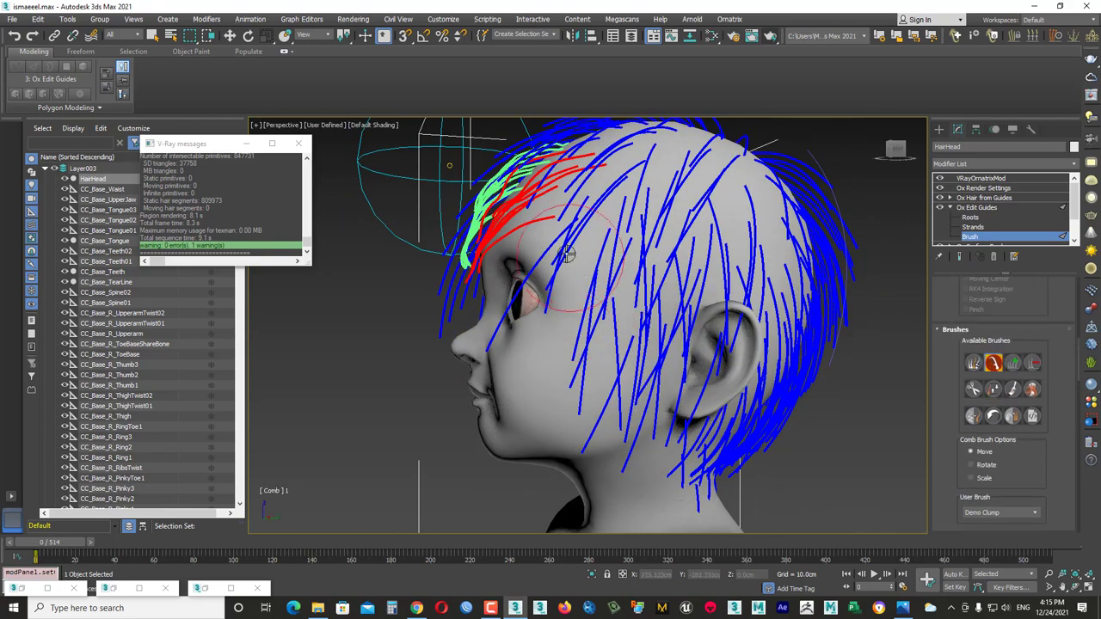
alt+middle_drag(563, 211, 522, 223)
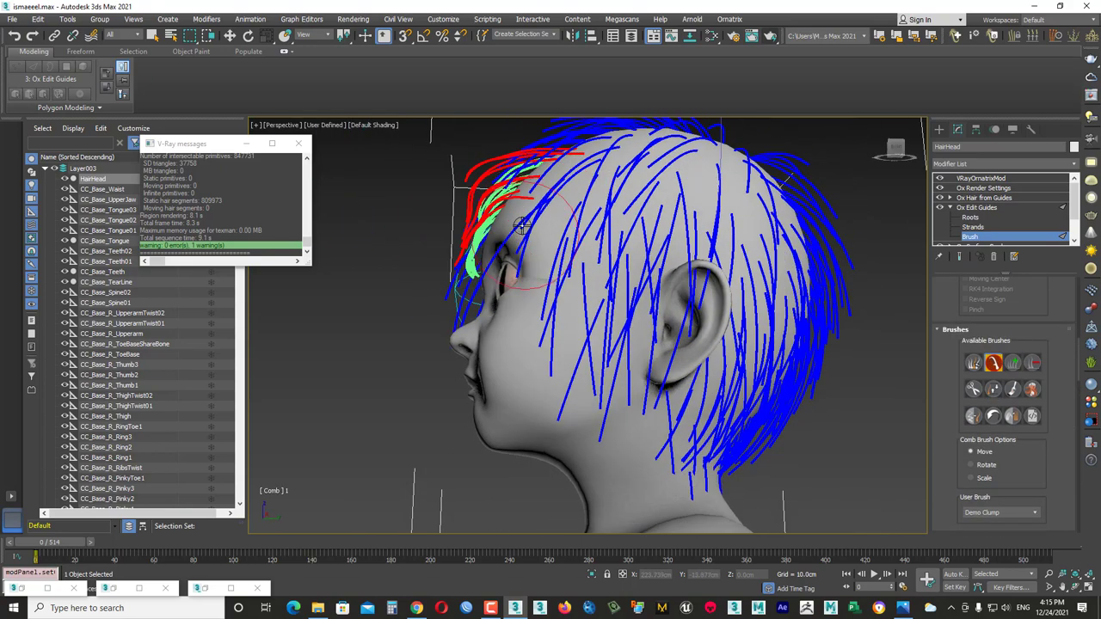
drag(445, 164, 427, 178)
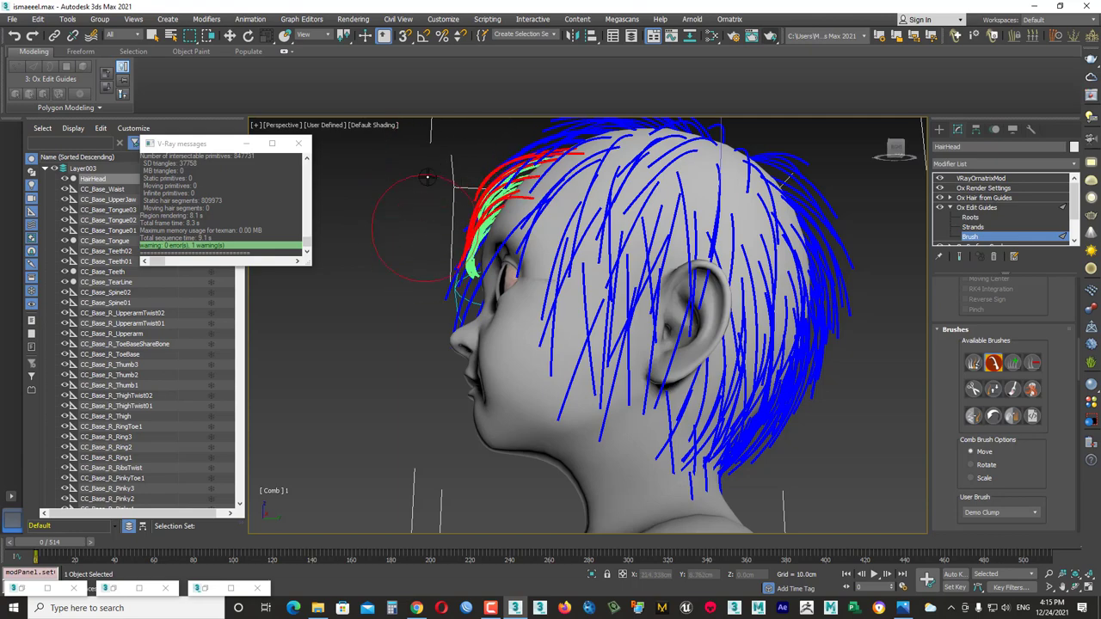
alt+middle_drag(442, 263, 670, 327)
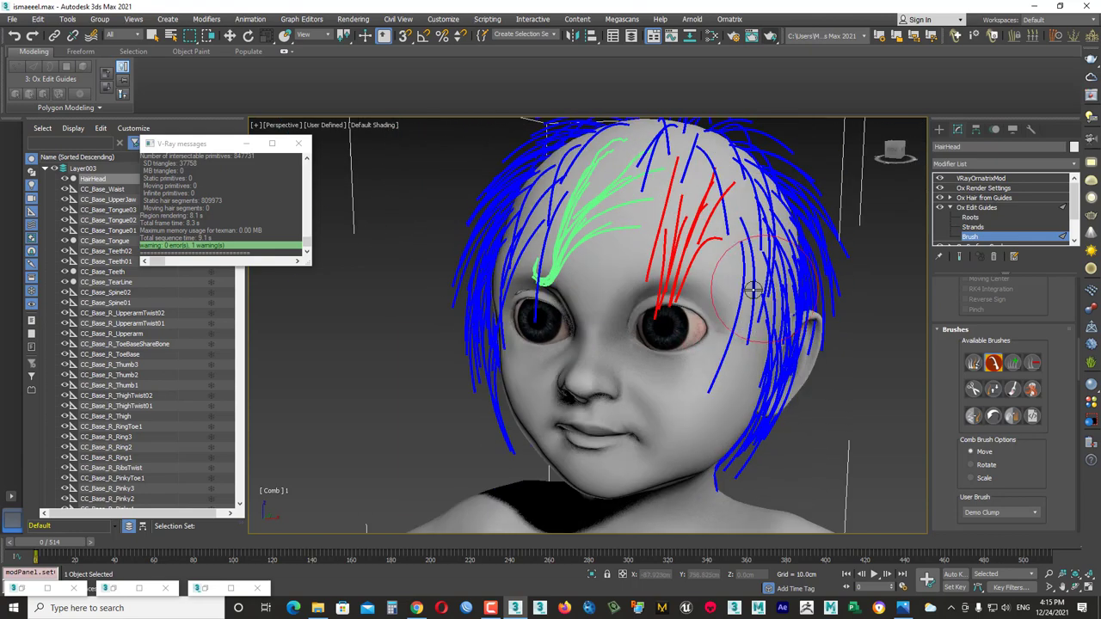
mouse_move(684, 292)
mouse_down()
mouse_move(663, 246)
mouse_move(725, 270)
mouse_move(700, 253)
mouse_move(670, 328)
mouse_up()
click(993, 390)
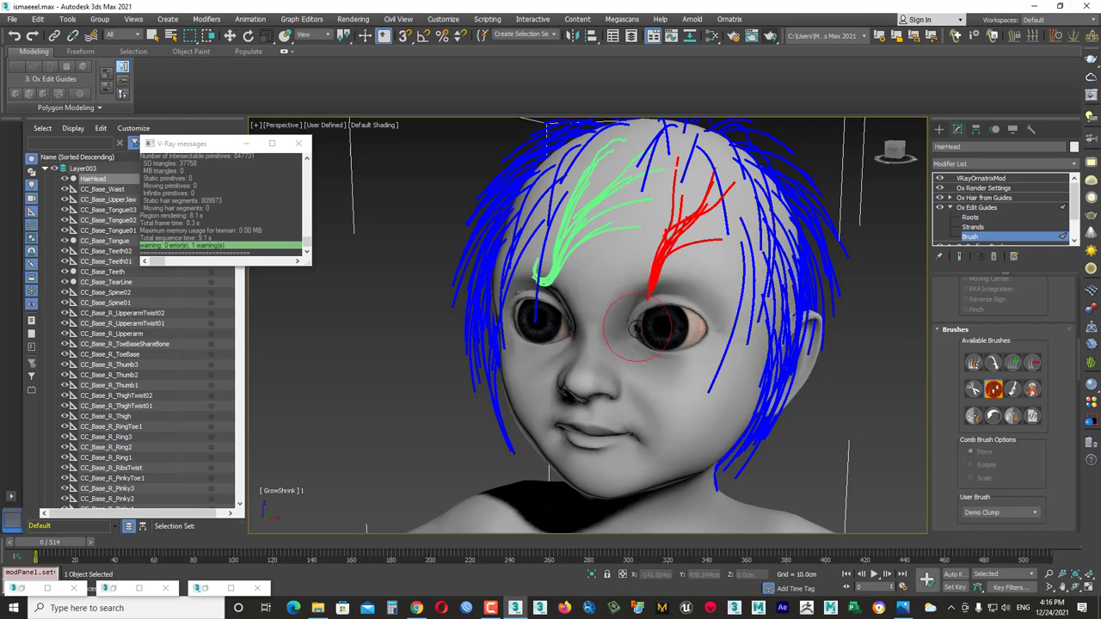
alt+middle_drag(860, 285, 639, 245)
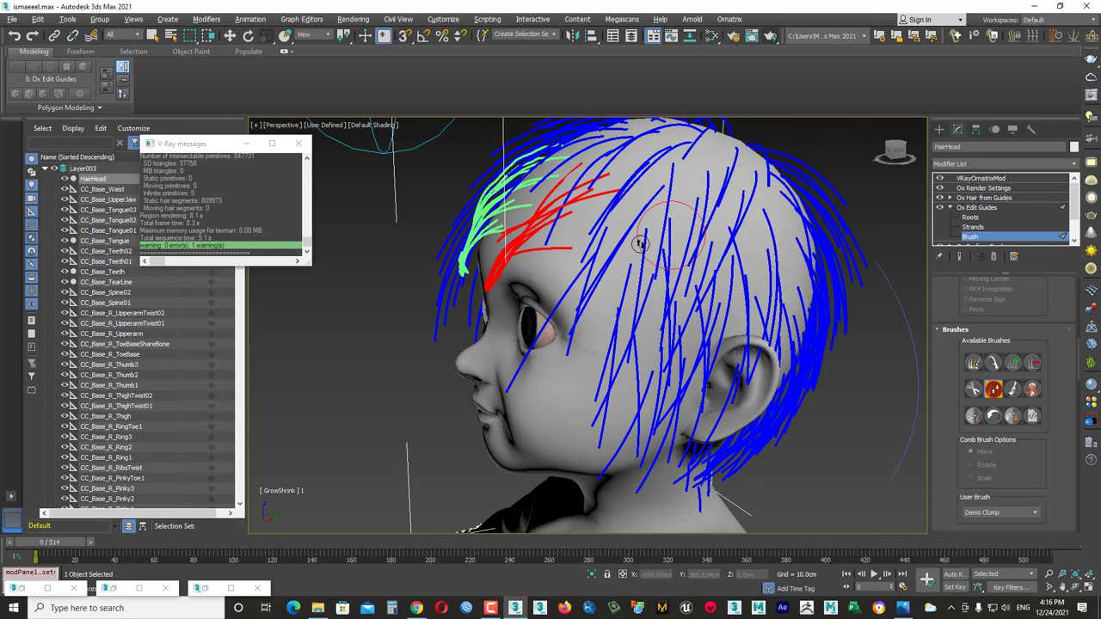
click(970, 217)
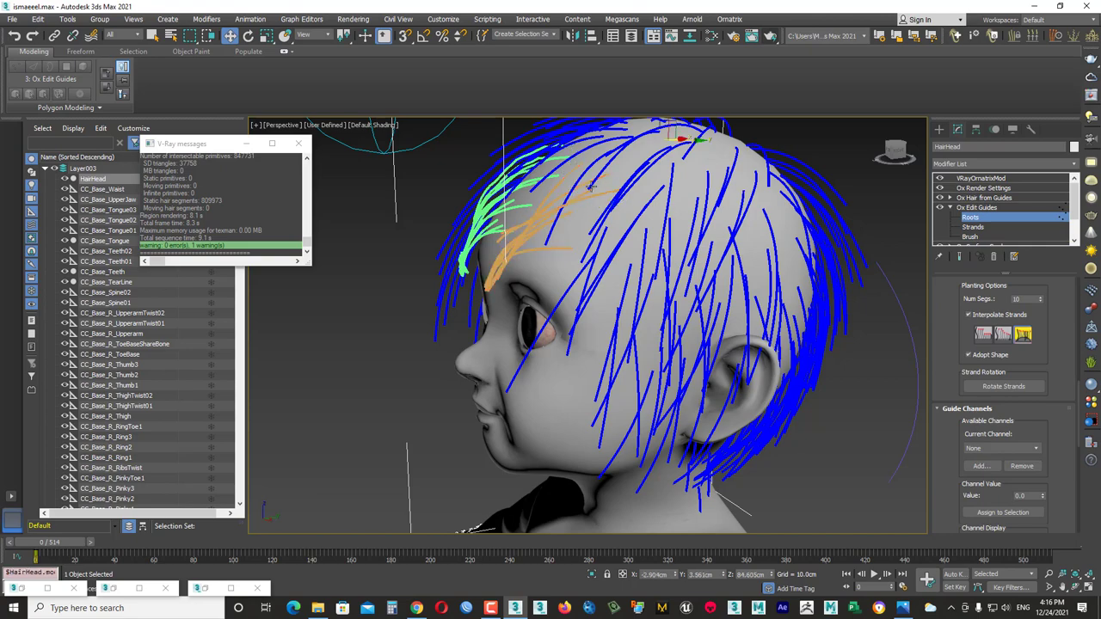
Orbit to the head's other side and select a guide root near the crown.
click(970, 236)
alt+middle_drag(688, 223, 602, 198)
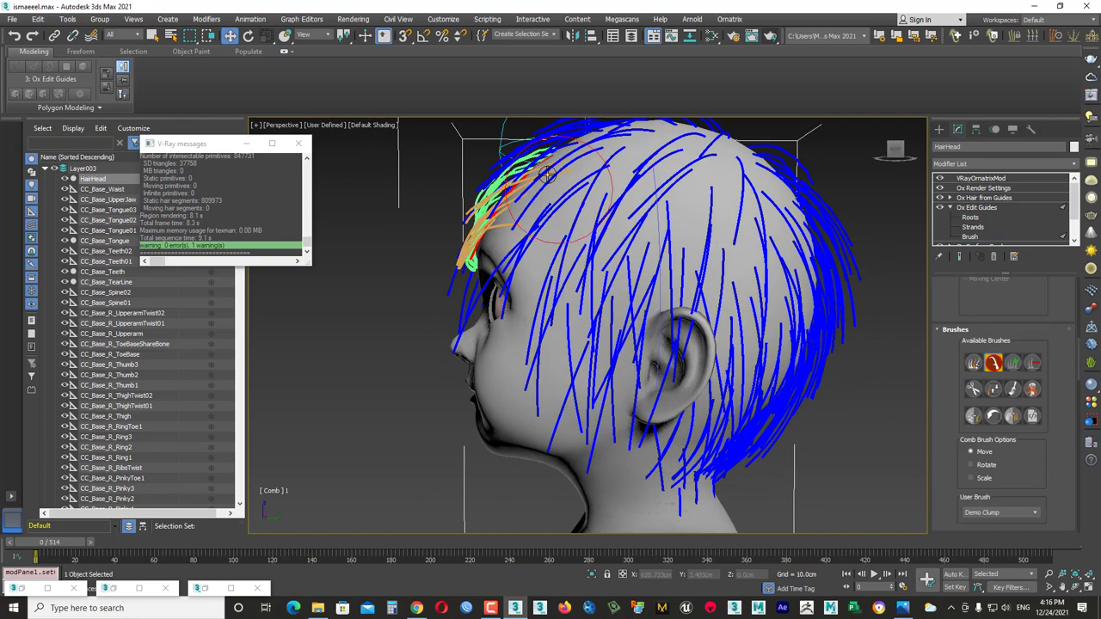
mouse_move(530, 181)
alt+middle_down()
mouse_move(644, 252)
mouse_move(794, 258)
mouse_move(699, 264)
alt+middle_up()
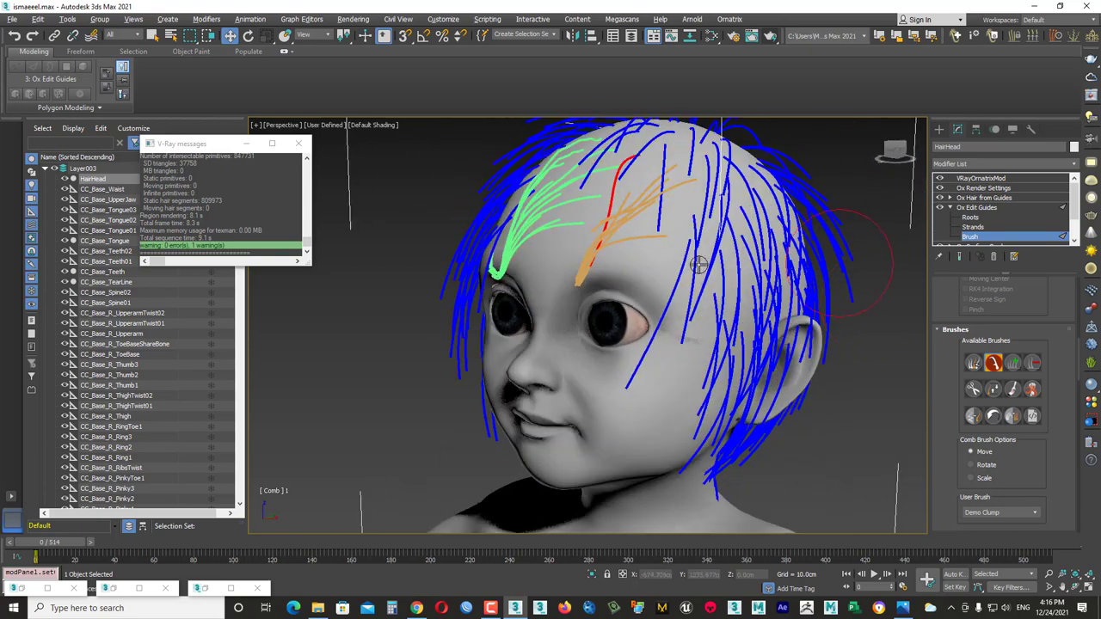
click(980, 217)
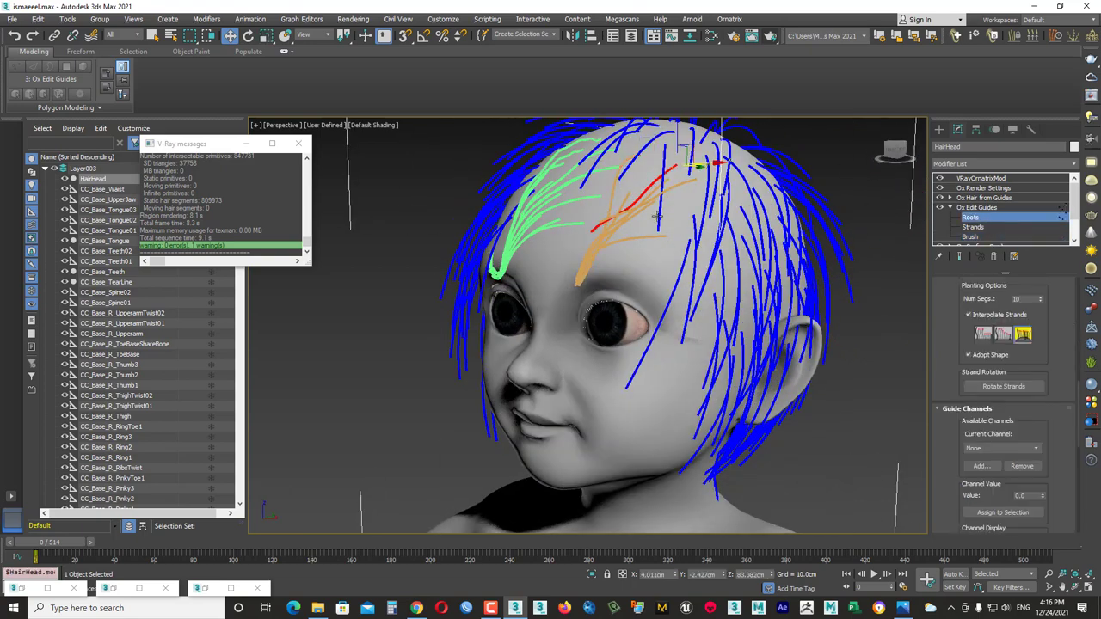
mouse_move(657, 216)
alt+middle_down()
mouse_move(602, 232)
mouse_move(507, 215)
mouse_move(431, 177)
alt+middle_up()
Comb the red and orange forehead guides further to the left.
click(970, 236)
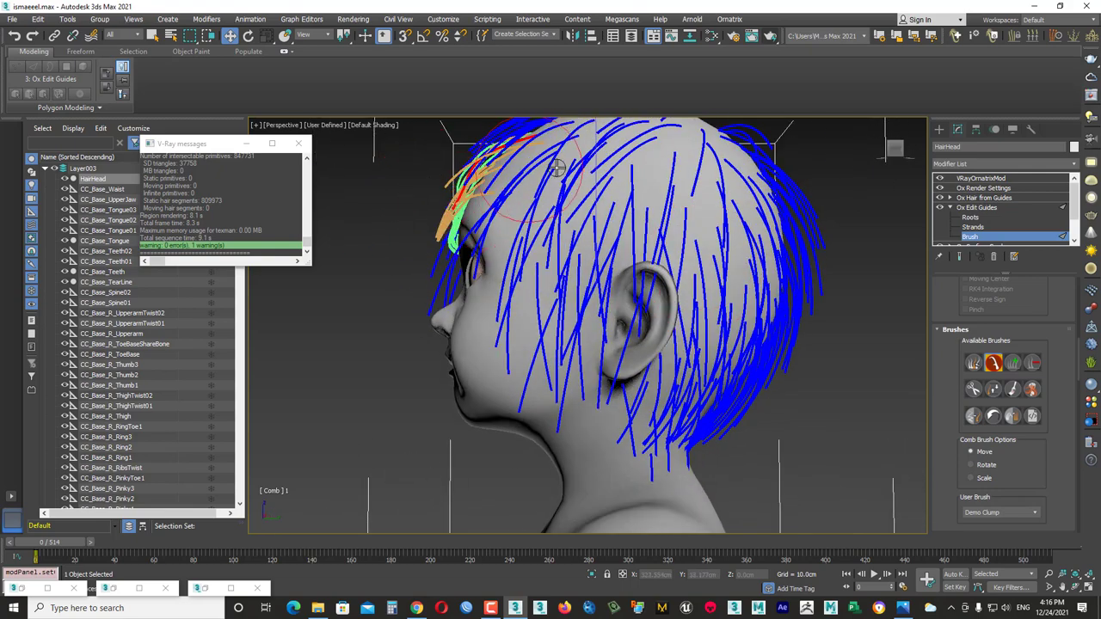
alt+middle_drag(572, 212, 860, 233)
key(1)
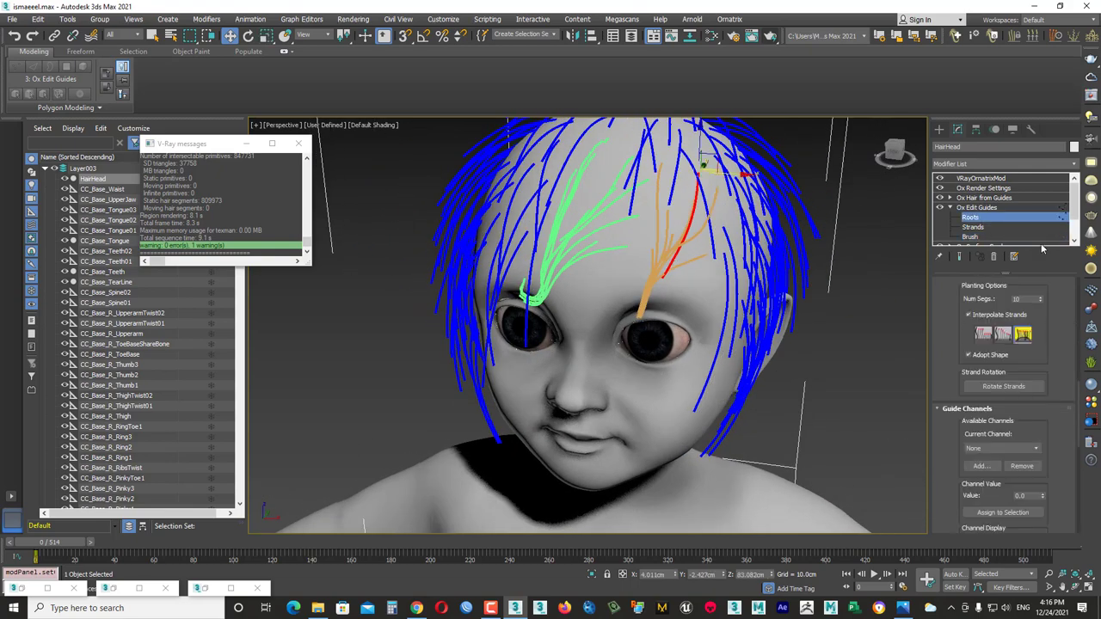
key(3)
drag(695, 292, 648, 290)
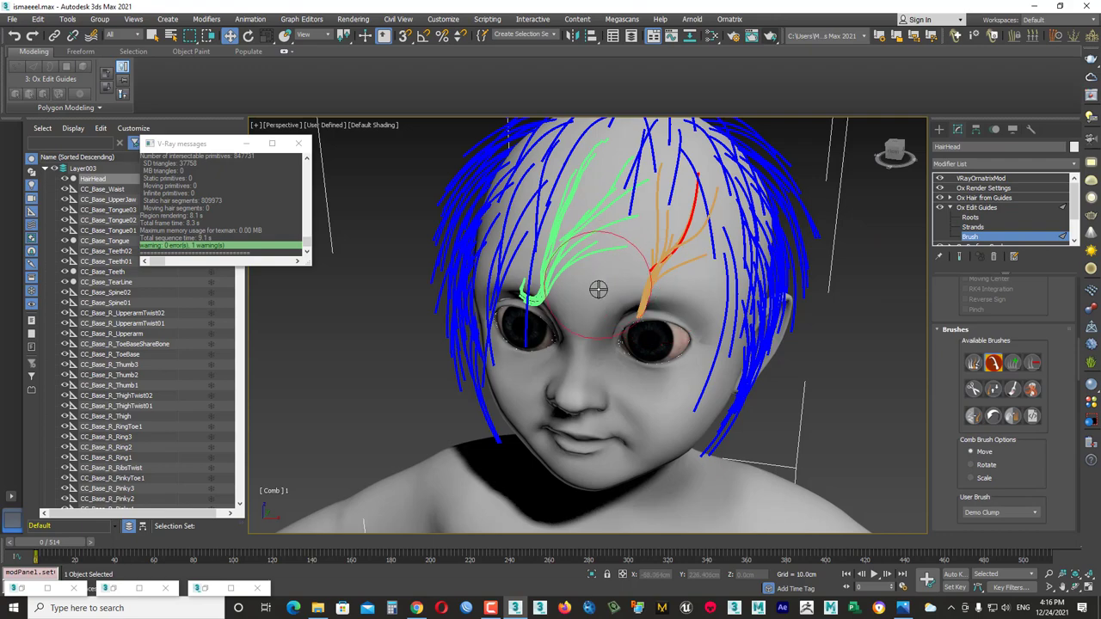
Select all guide strands and exit brushing to preview the full dense hair.
alt+middle_drag(616, 248, 889, 255)
key(ctrl+a)
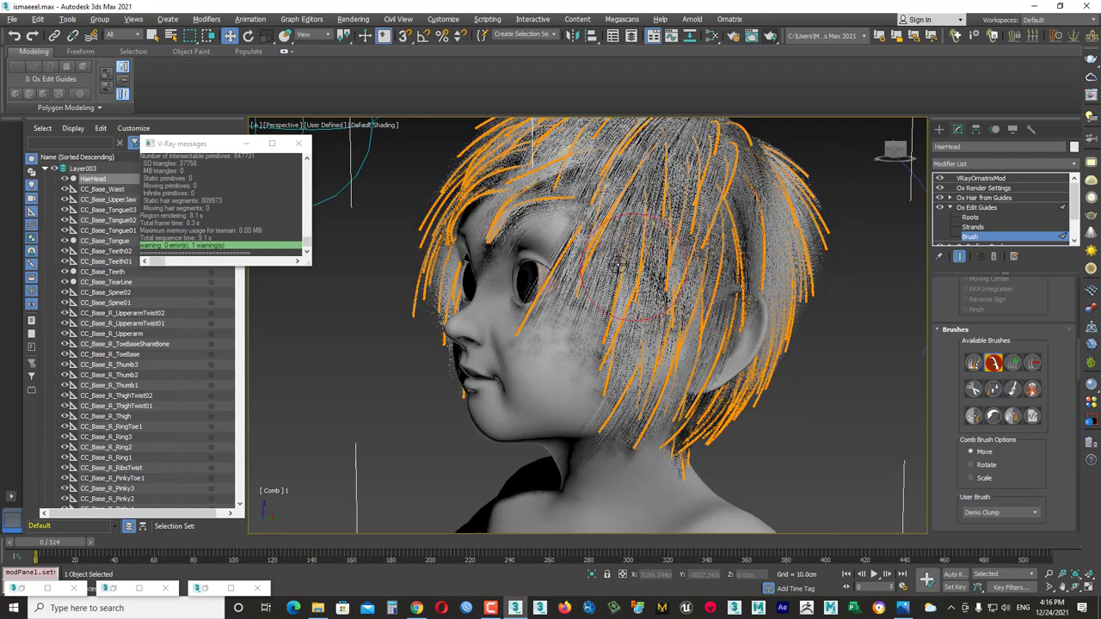
alt+middle_drag(618, 266, 799, 315)
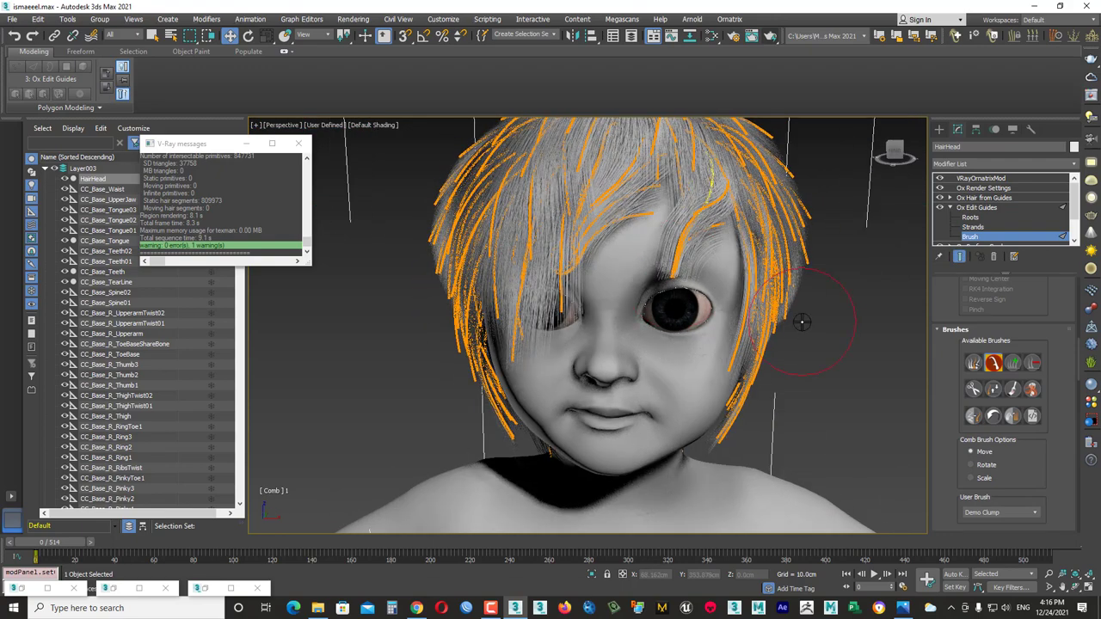
alt+middle_drag(688, 307, 658, 267)
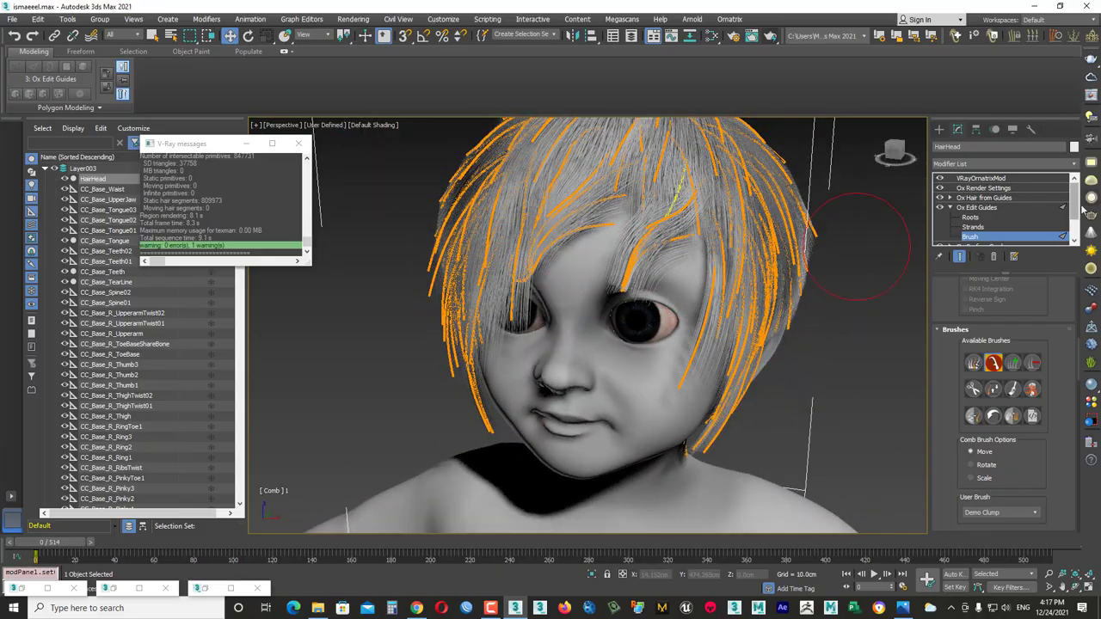
key(ctrl+b)
Switch to Roots and orbit around the forehead to locate the red guide.
alt+middle_drag(602, 243, 607, 254)
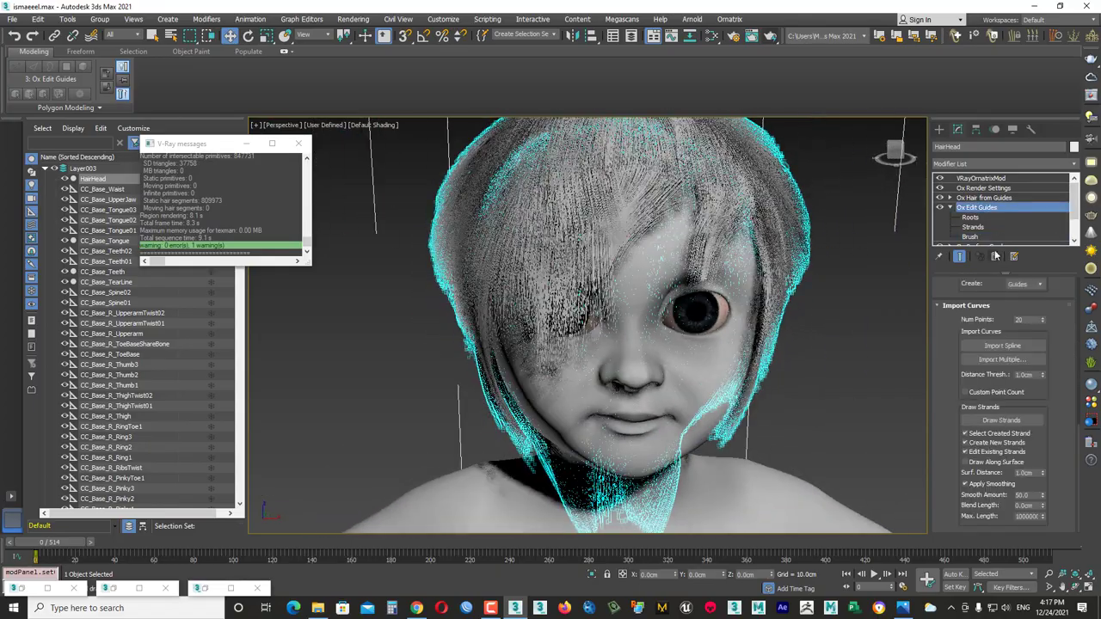
key(1)
scroll(606, 254, up, 5)
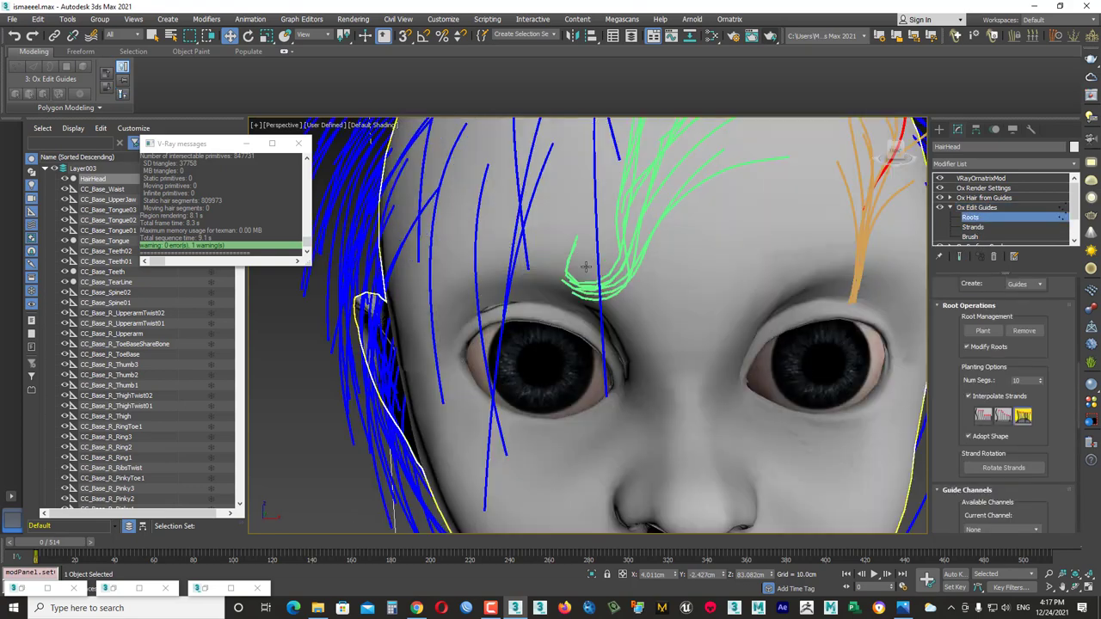
scroll(613, 244, down, 4)
scroll(603, 179, up, 4)
mouse_move(603, 178)
alt+middle_down()
mouse_move(631, 270)
mouse_move(615, 295)
alt+middle_up()
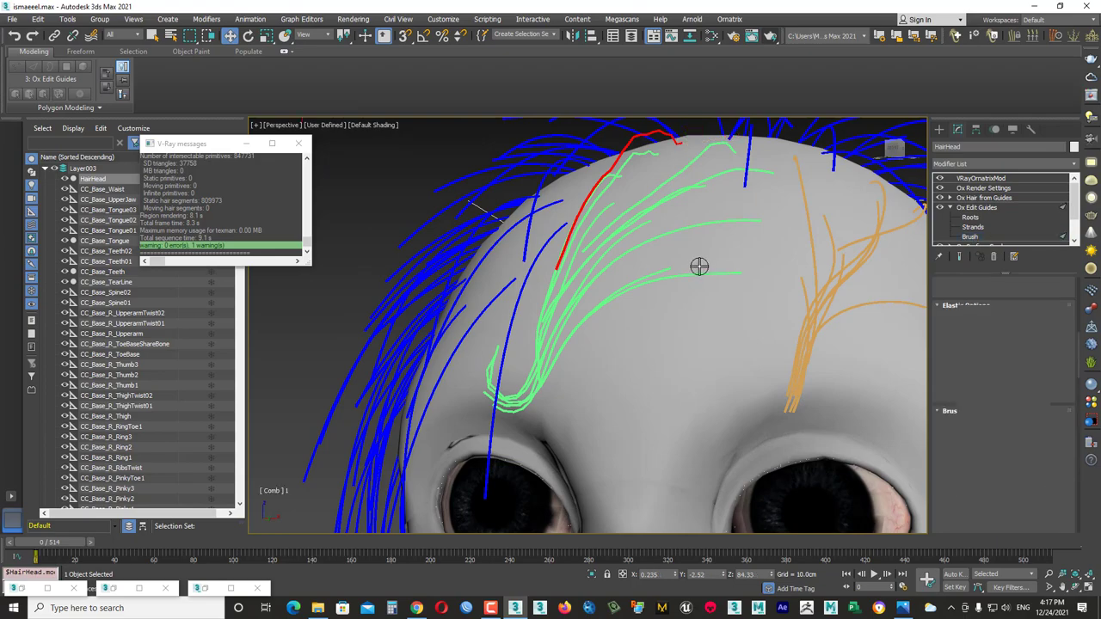
alt+middle_drag(695, 265, 496, 219)
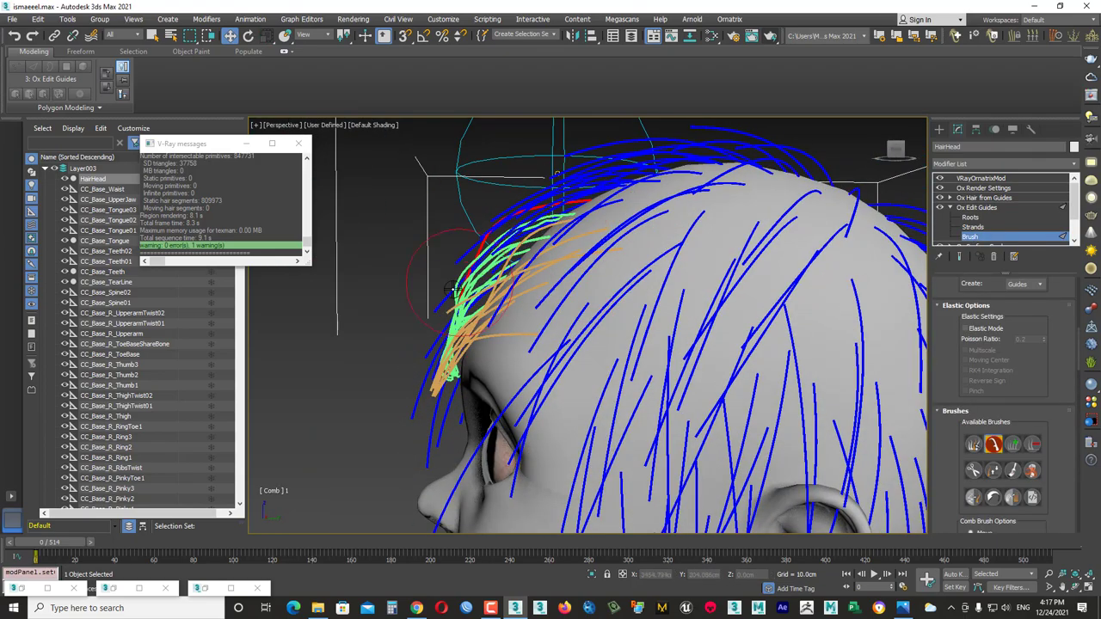
alt+middle_drag(454, 290, 734, 354)
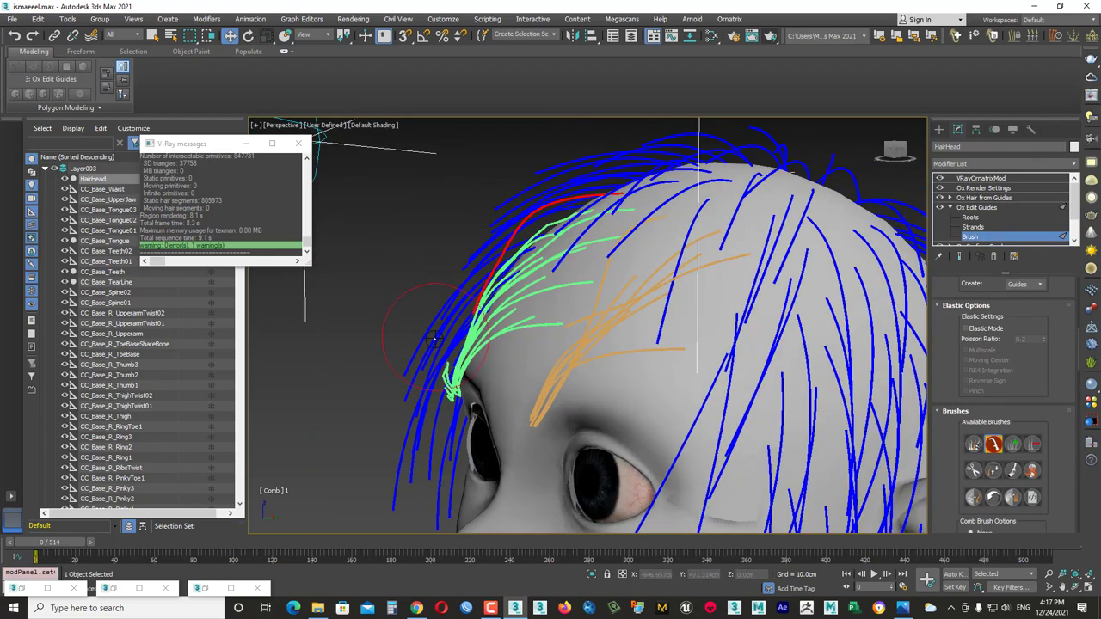
mouse_move(428, 370)
alt+middle_down()
mouse_move(602, 351)
mouse_move(685, 226)
alt+middle_up()
Select the red forehead guide at its root and return to brushing.
key(1)
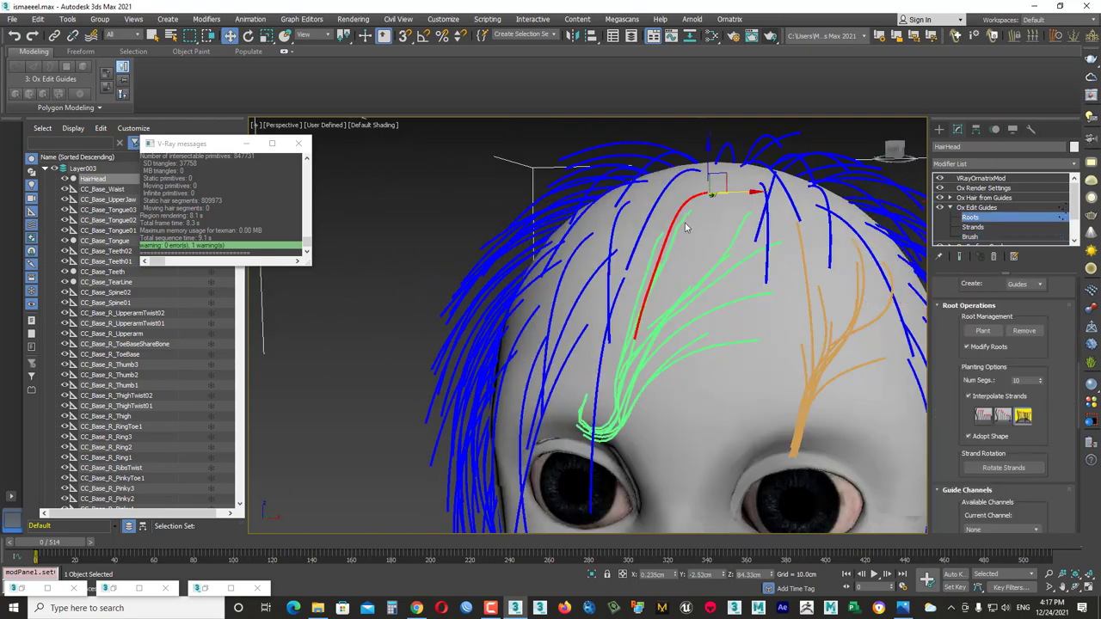
alt+middle_drag(706, 278, 670, 237)
key(3)
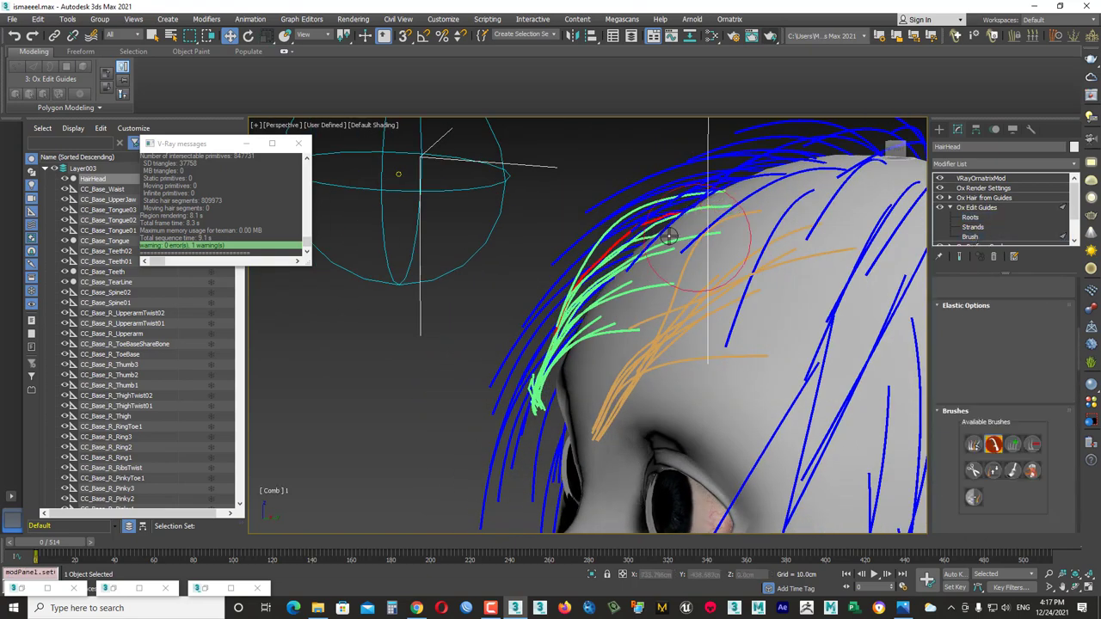
mouse_move(533, 361)
alt+middle_down()
mouse_move(762, 381)
mouse_move(745, 298)
mouse_move(682, 197)
alt+middle_up()
mouse_move(488, 264)
alt+middle_down()
mouse_move(843, 364)
mouse_move(825, 284)
mouse_move(769, 263)
mouse_move(634, 300)
mouse_move(648, 294)
alt+middle_up()
click(970, 217)
click(973, 238)
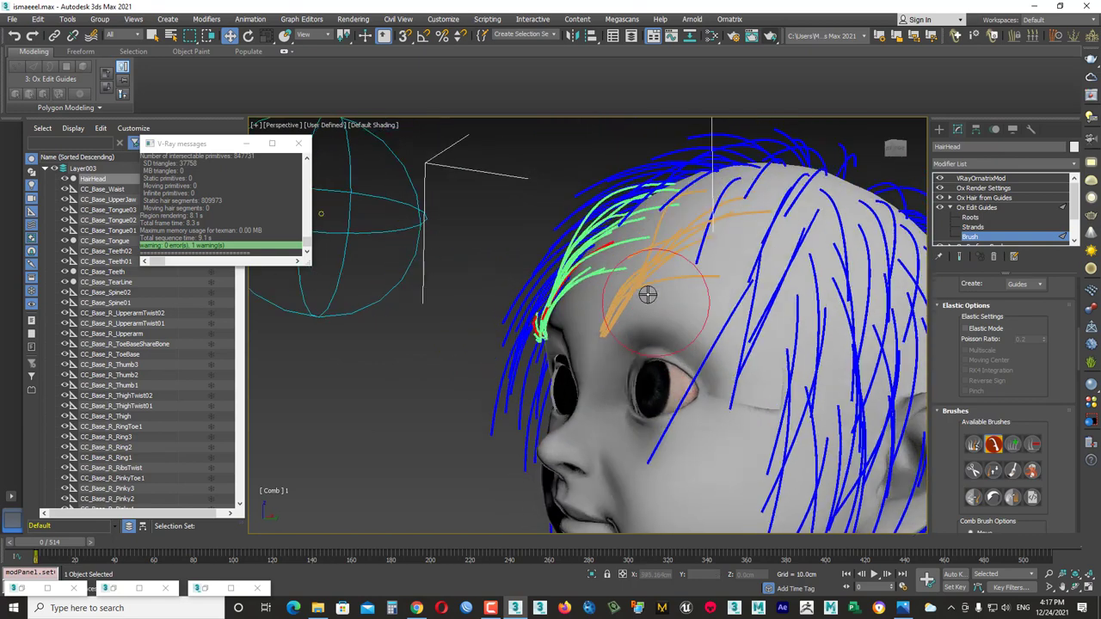
Comb the red guide along the green curl at the eyebrow, then show the full hair.
alt+middle_drag(591, 338, 666, 378)
scroll(676, 368, up, 3)
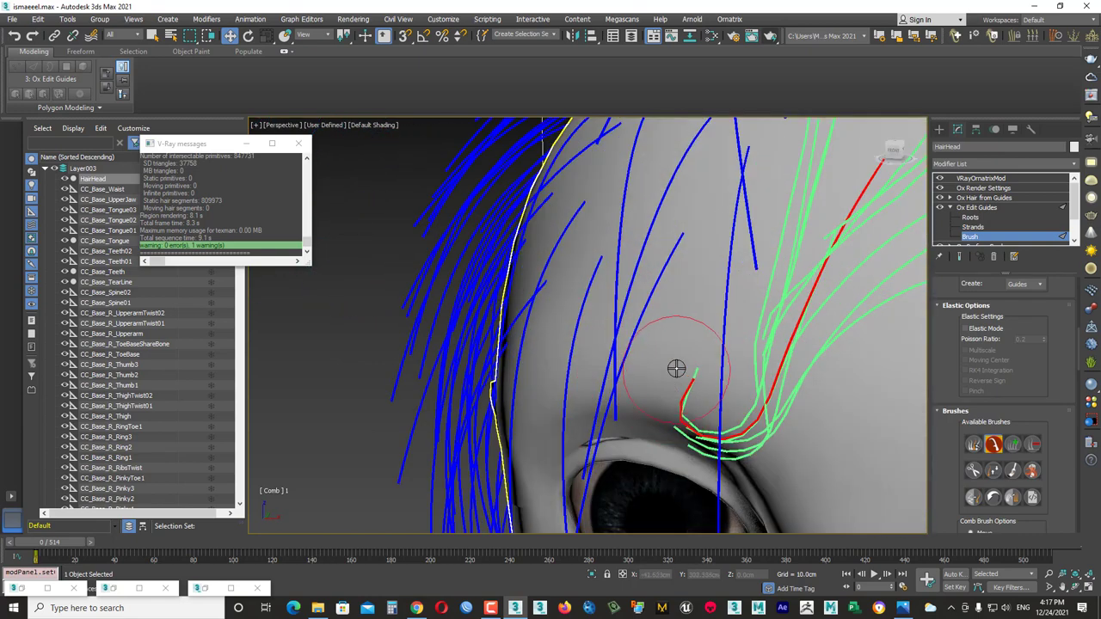
click(970, 218)
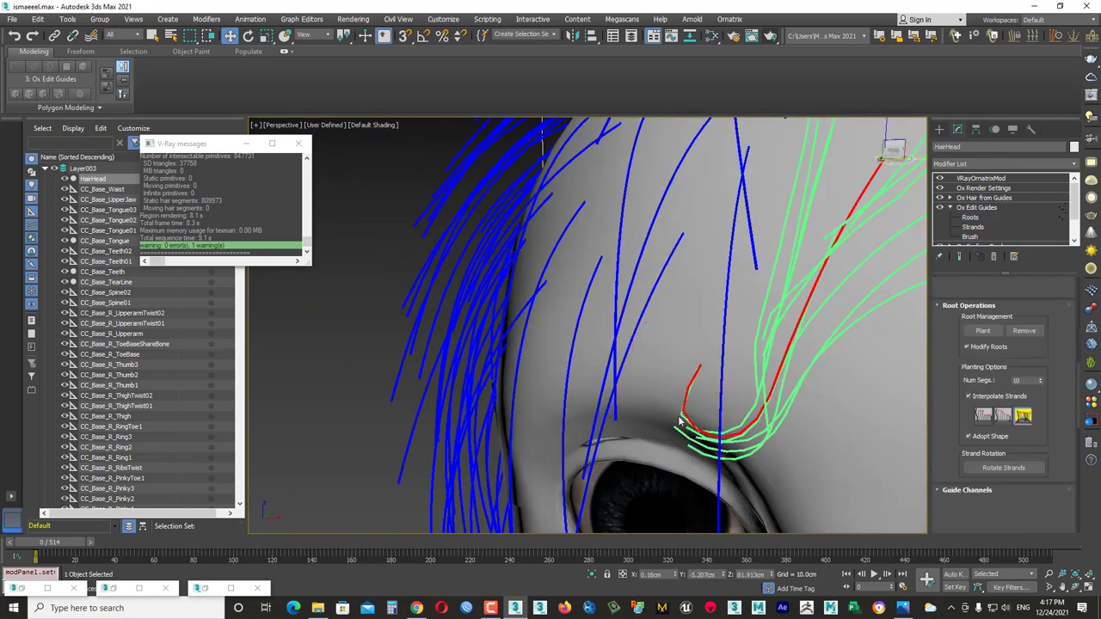
click(973, 238)
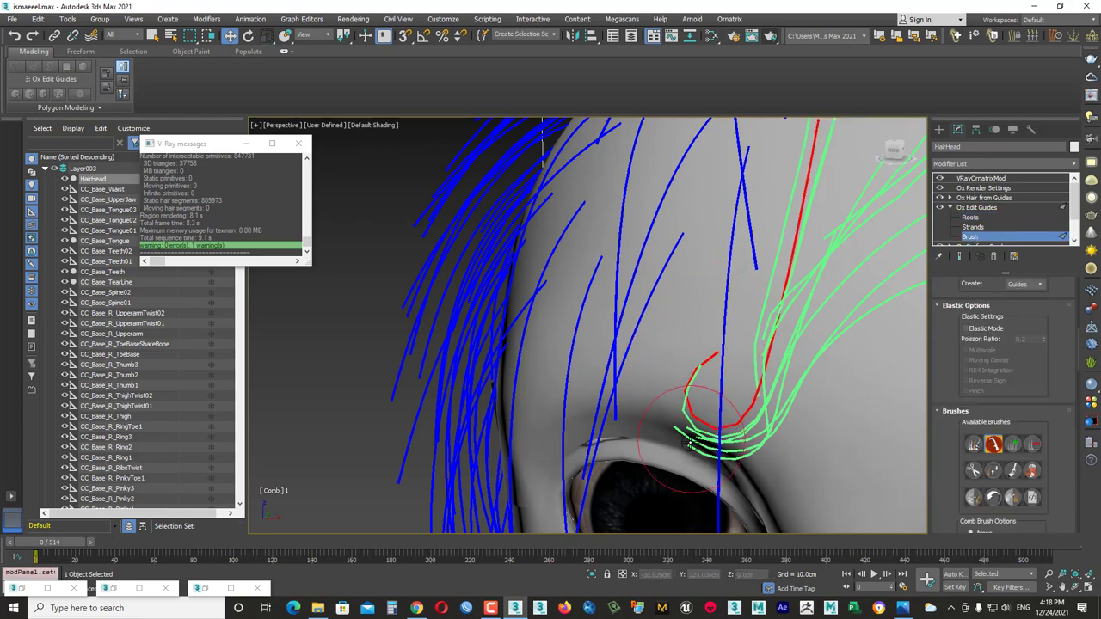
alt+middle_drag(810, 406, 656, 384)
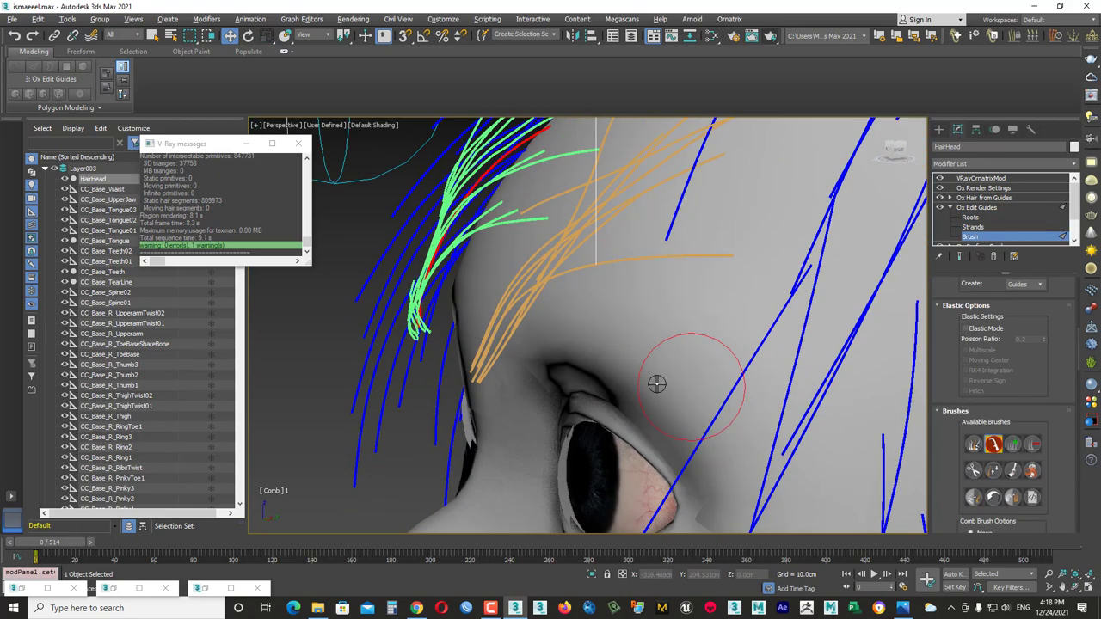
click(978, 209)
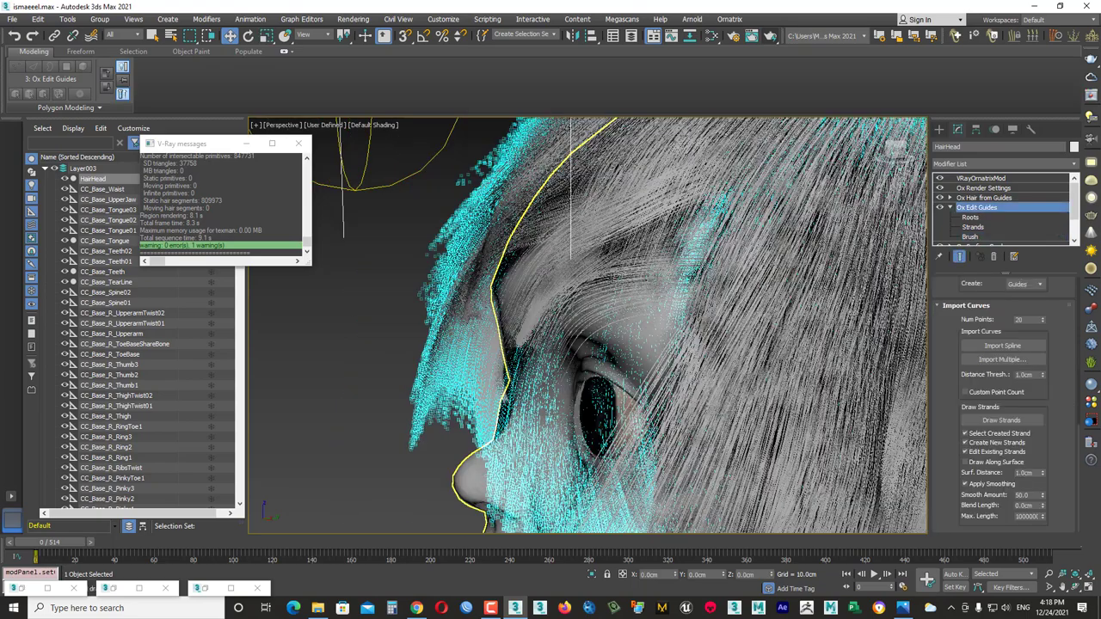
Show the editable guides and enter the Roots sub-level of Ox Edit Guides.
alt+middle_drag(688, 301, 830, 296)
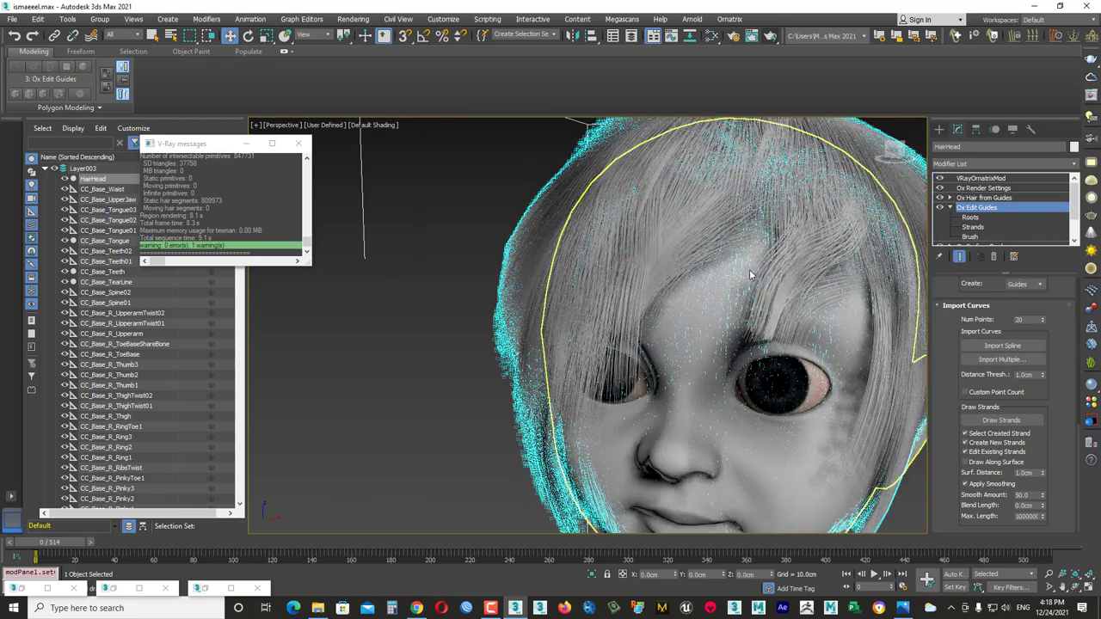
click(951, 208)
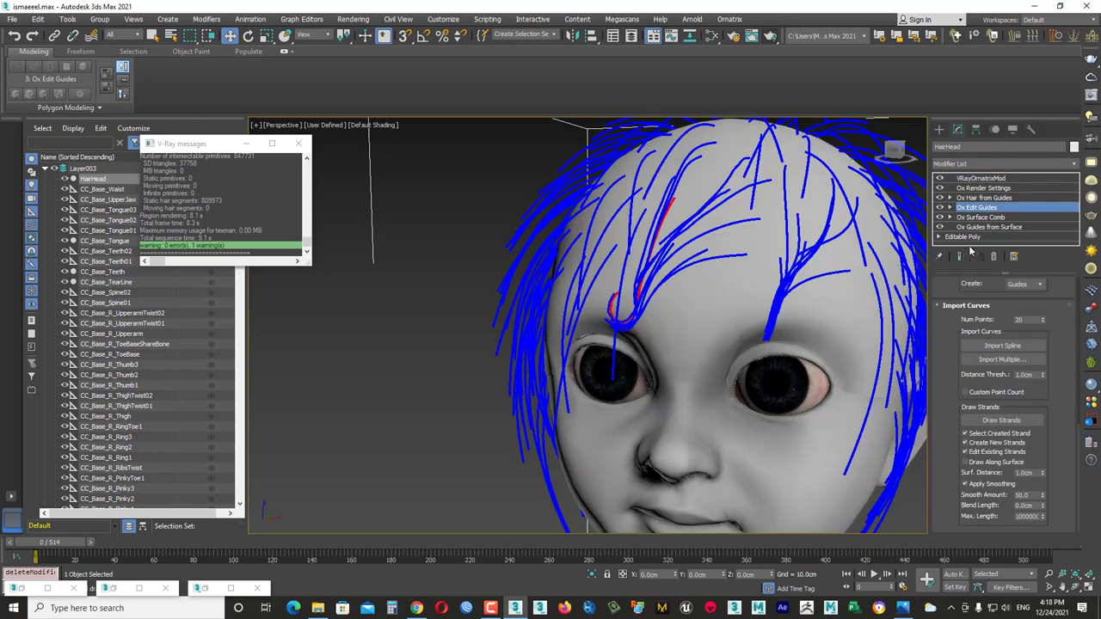
alt+middle_drag(701, 255, 774, 258)
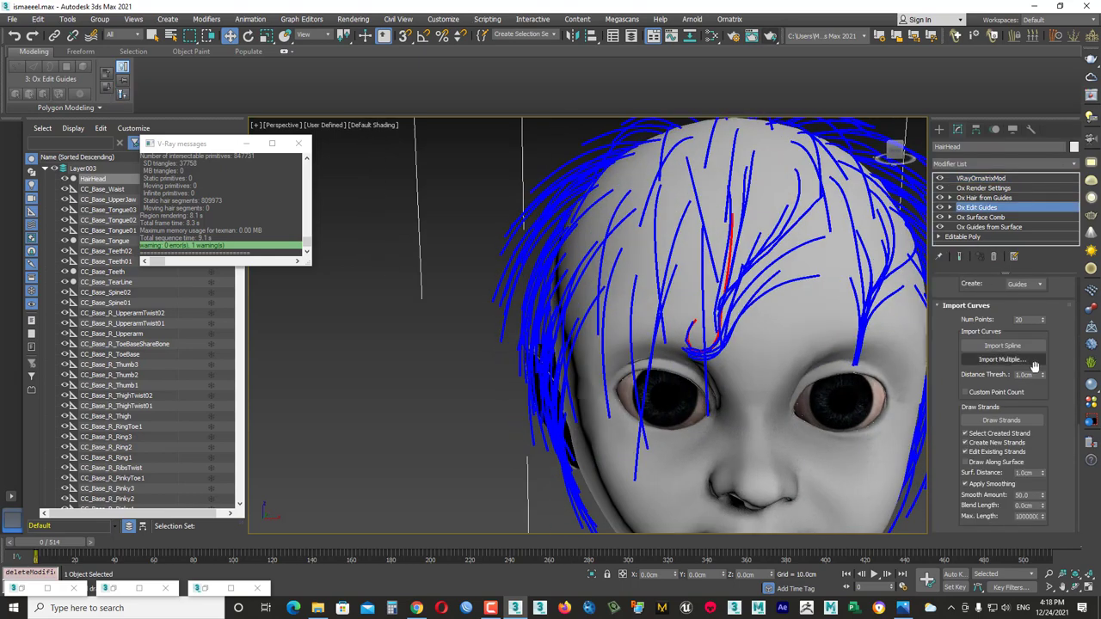
click(950, 208)
click(971, 217)
scroll(1018, 401, up, 3)
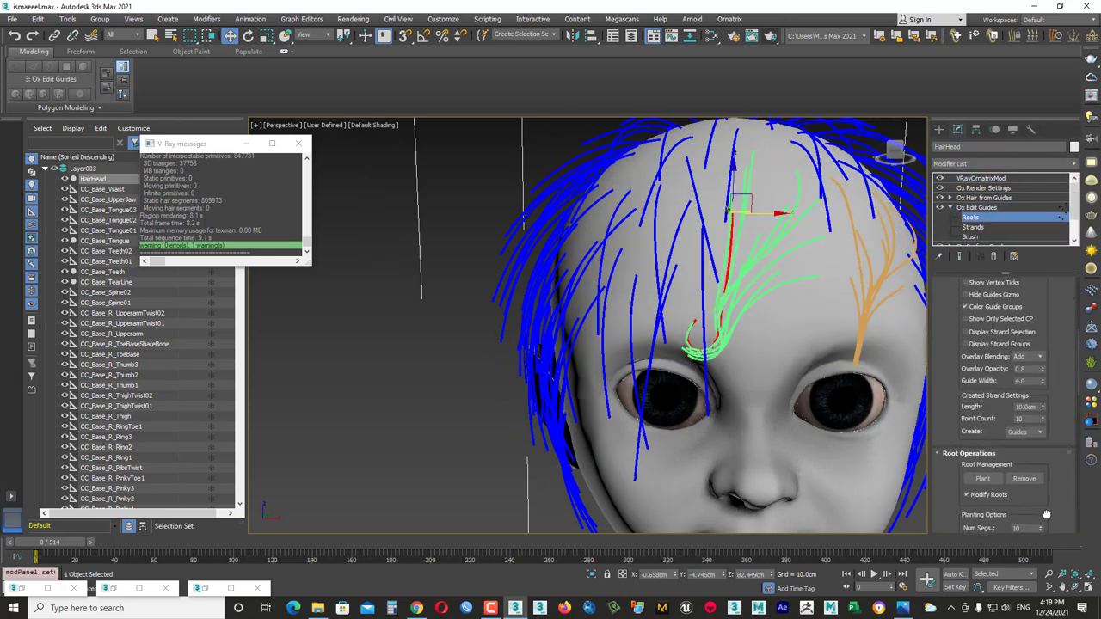
scroll(1018, 401, up, 3)
scroll(1048, 378, down, 3)
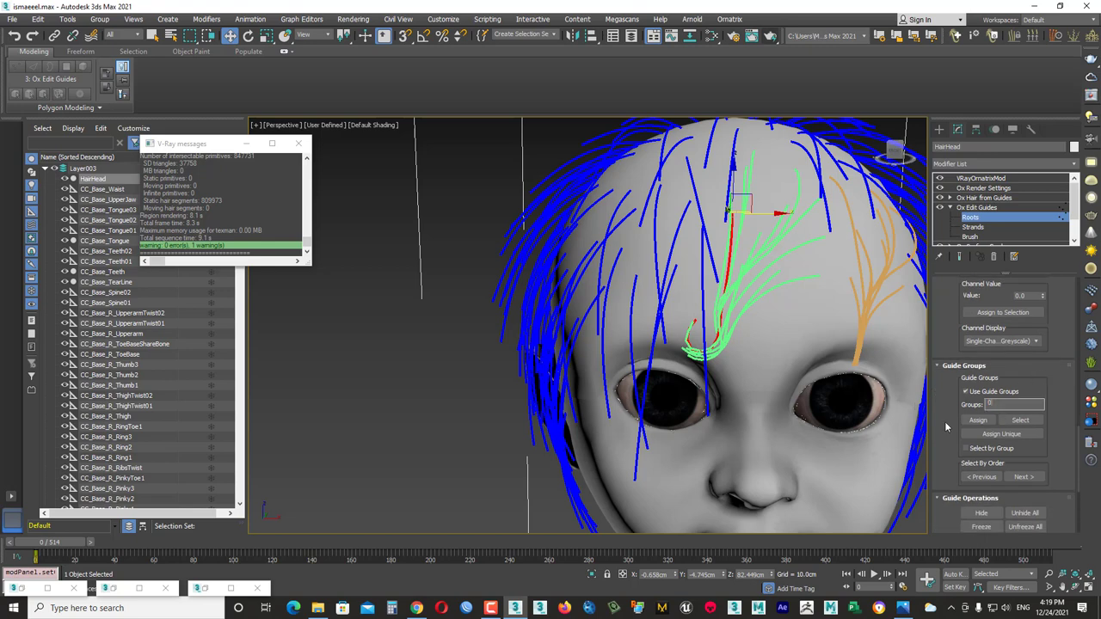
Select the ungrouped guide set, then marquee-deselect all but the left front hairline guides.
click(1021, 420)
alt+middle_drag(705, 258, 739, 258)
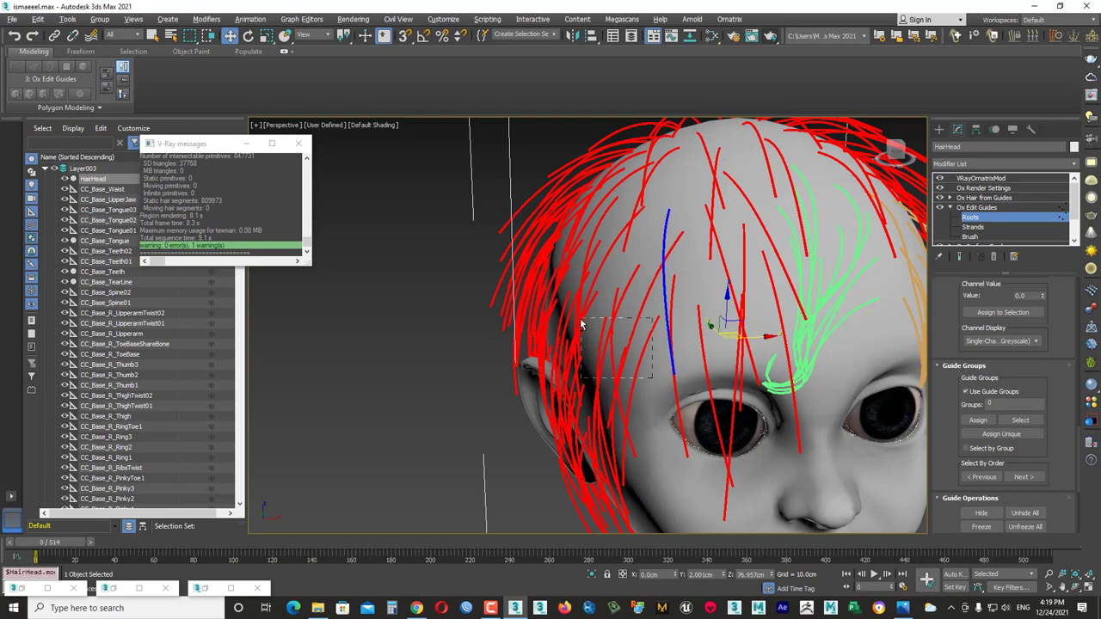
alt+drag(581, 323, 534, 395)
mouse_move(602, 301)
alt+middle_down()
mouse_move(682, 254)
mouse_move(666, 509)
alt+middle_up()
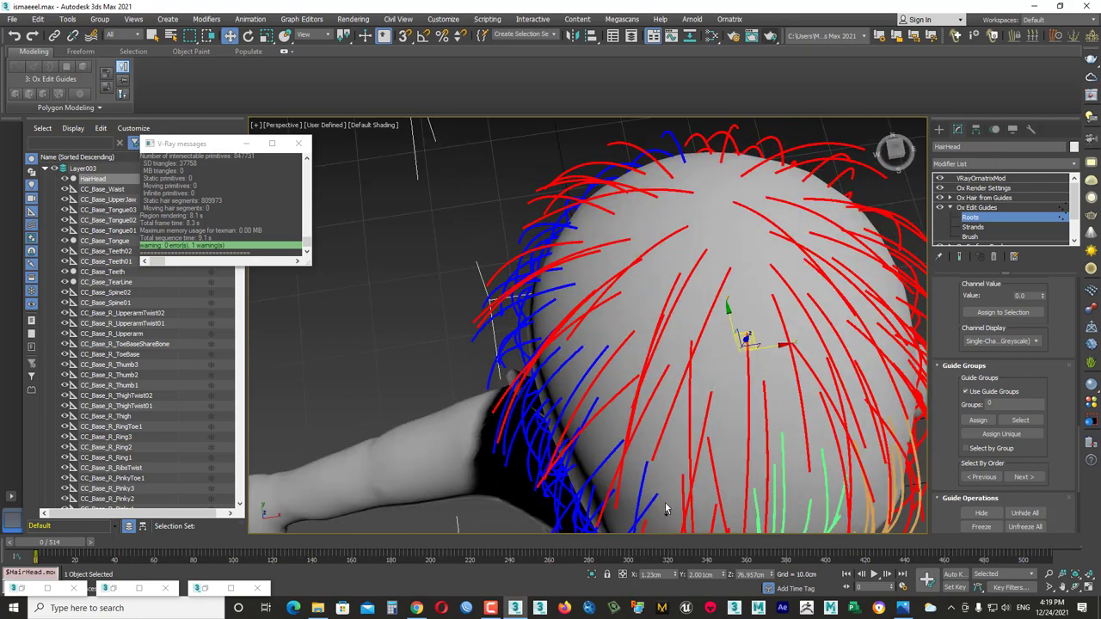
scroll(741, 373, down, 10)
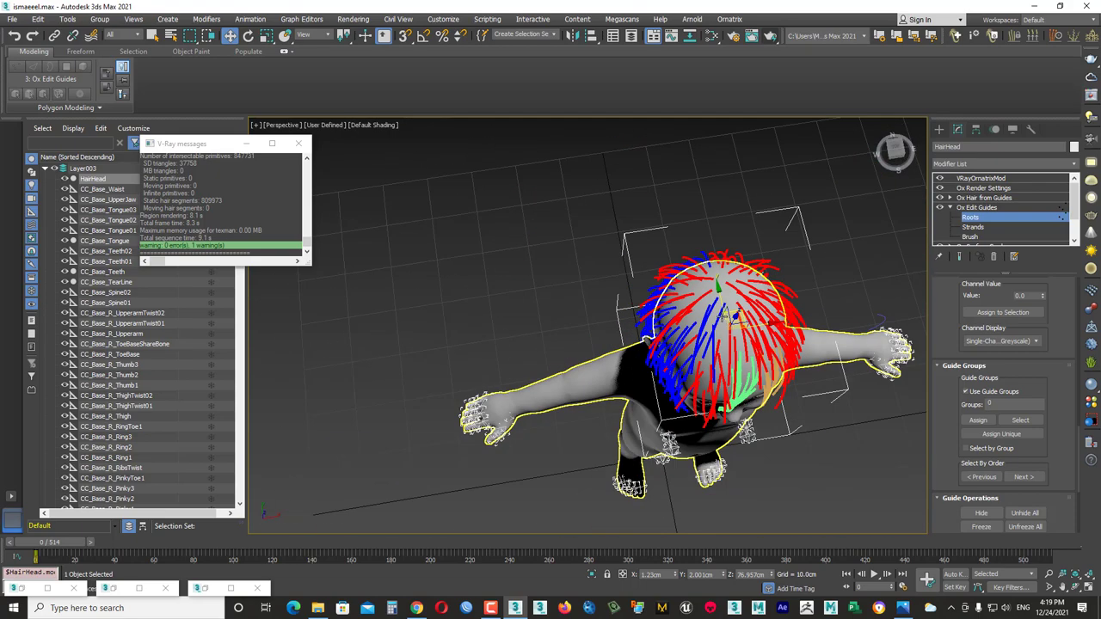
alt+middle_drag(741, 372, 717, 297)
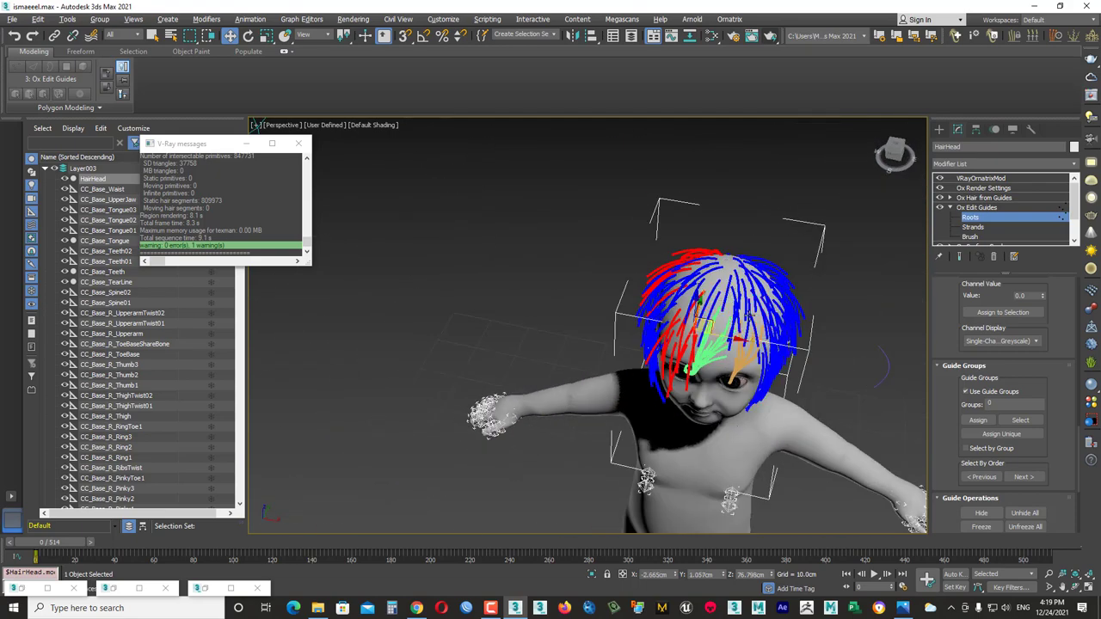
mouse_move(771, 351)
alt+middle_down()
mouse_move(773, 257)
mouse_move(540, 494)
mouse_move(802, 407)
alt+middle_up()
scroll(774, 257, up, 5)
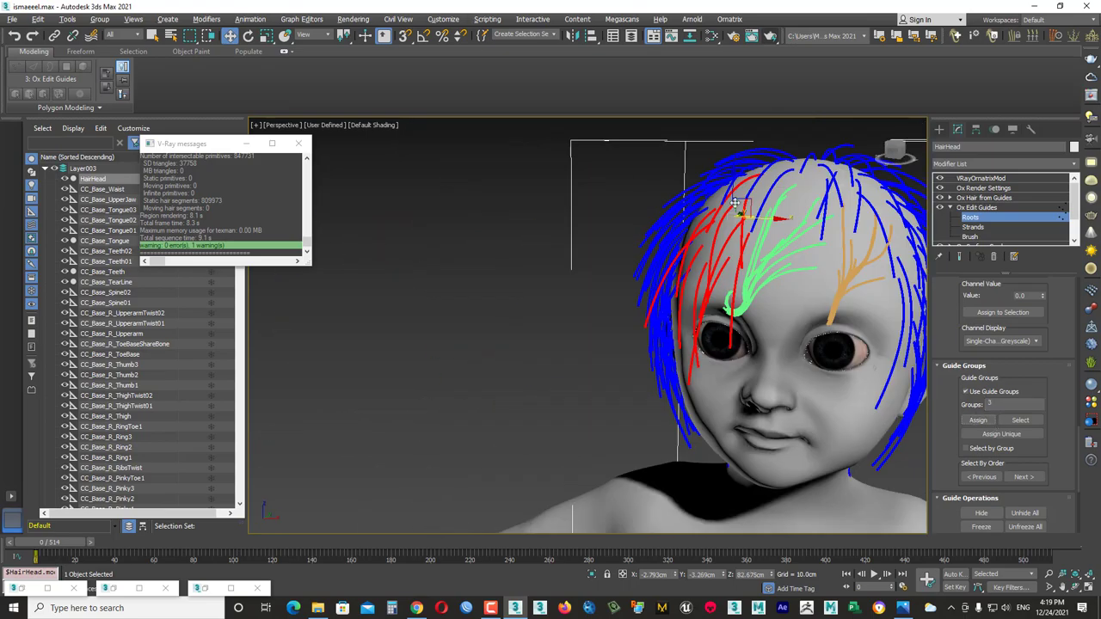
Switch to the Comb brush and orbit around the head to inspect the selected guides.
key(3)
mouse_move(697, 326)
alt+middle_down()
mouse_move(835, 287)
mouse_move(864, 295)
alt+middle_up()
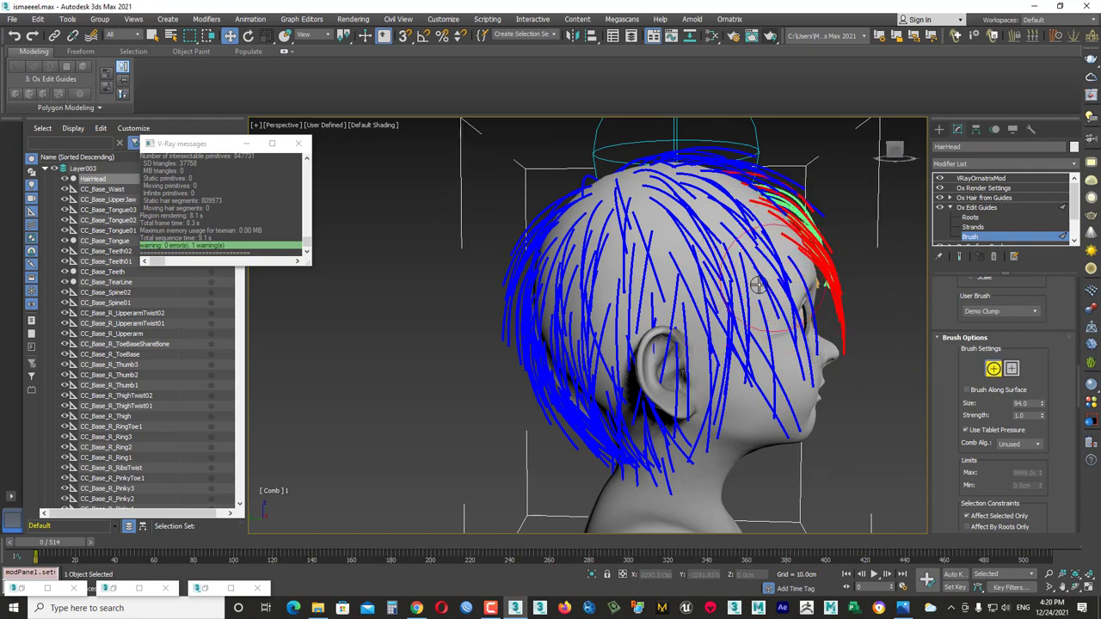
alt+middle_drag(757, 286, 885, 344)
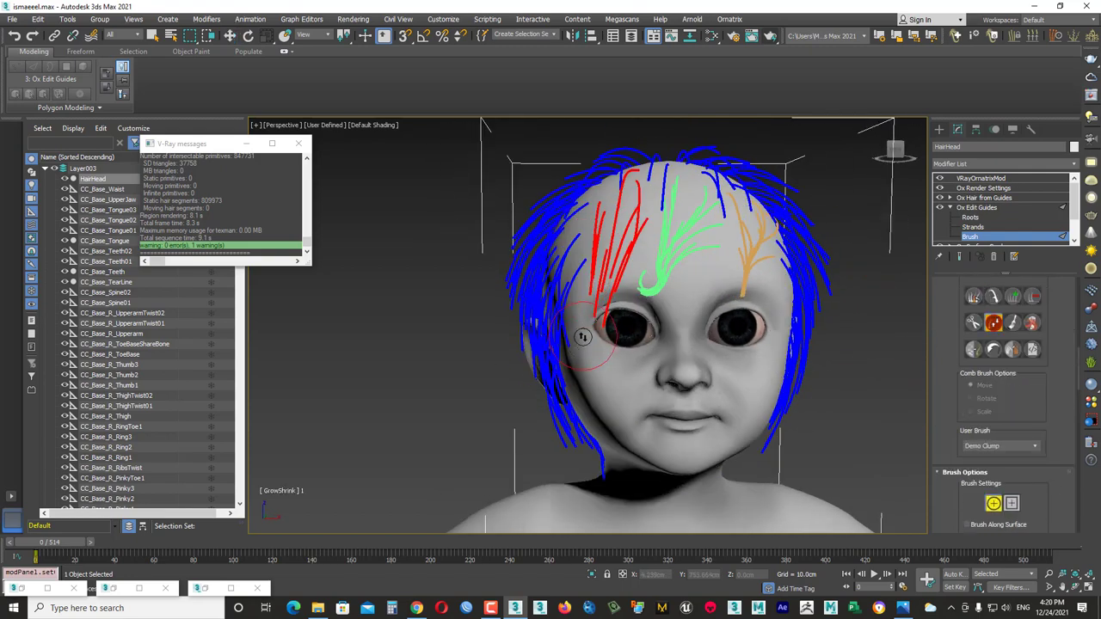
alt+middle_drag(582, 337, 740, 293)
key(c)
alt+middle_drag(863, 203, 768, 304)
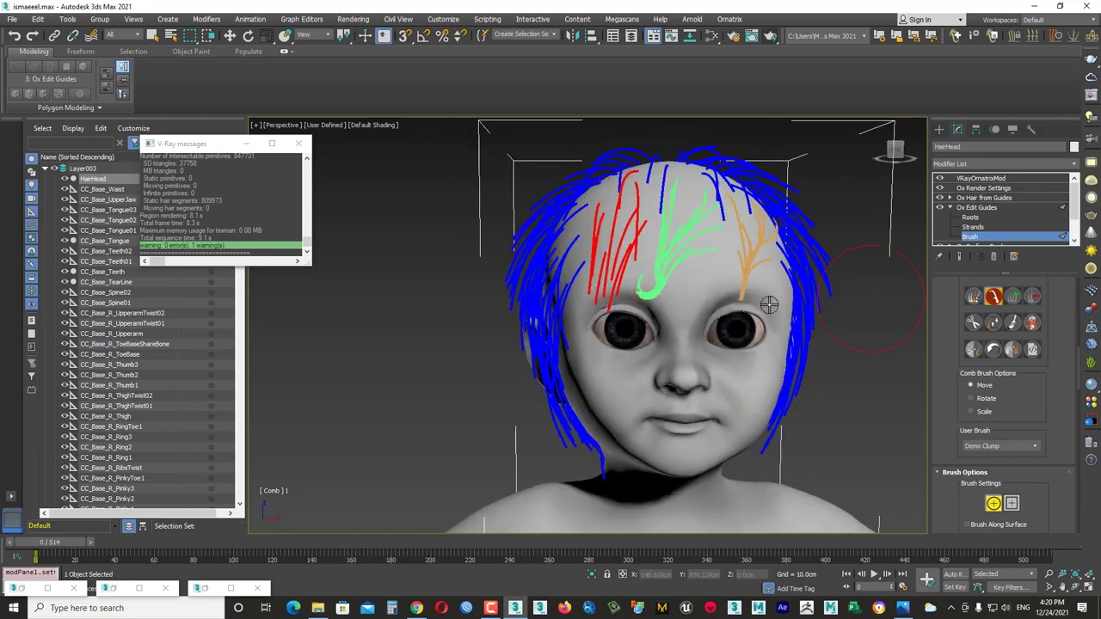
Comb the red front guides down over the forehead, then return to the full hair view.
scroll(616, 290, up, 2)
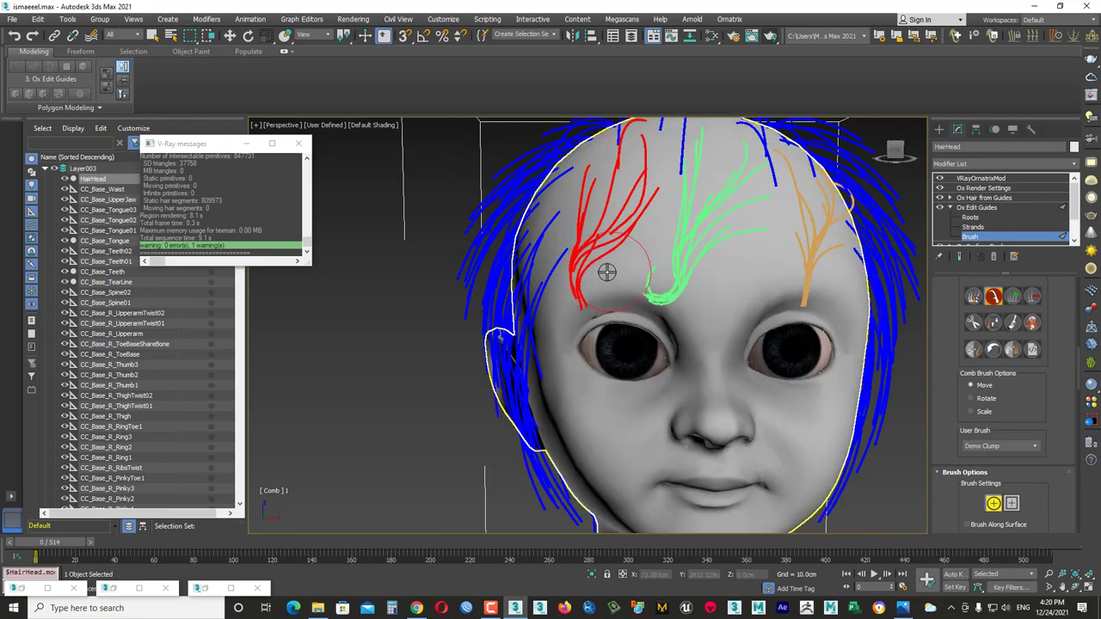
alt+middle_drag(661, 244, 697, 300)
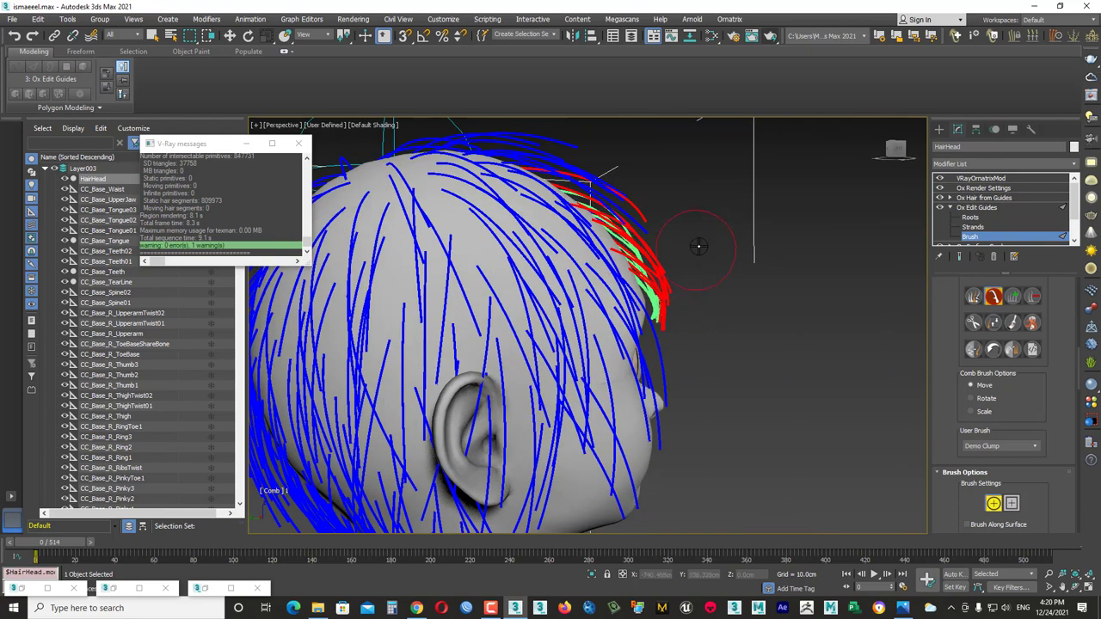
alt+middle_drag(699, 247, 658, 198)
alt+middle_drag(694, 305, 474, 312)
drag(474, 312, 464, 315)
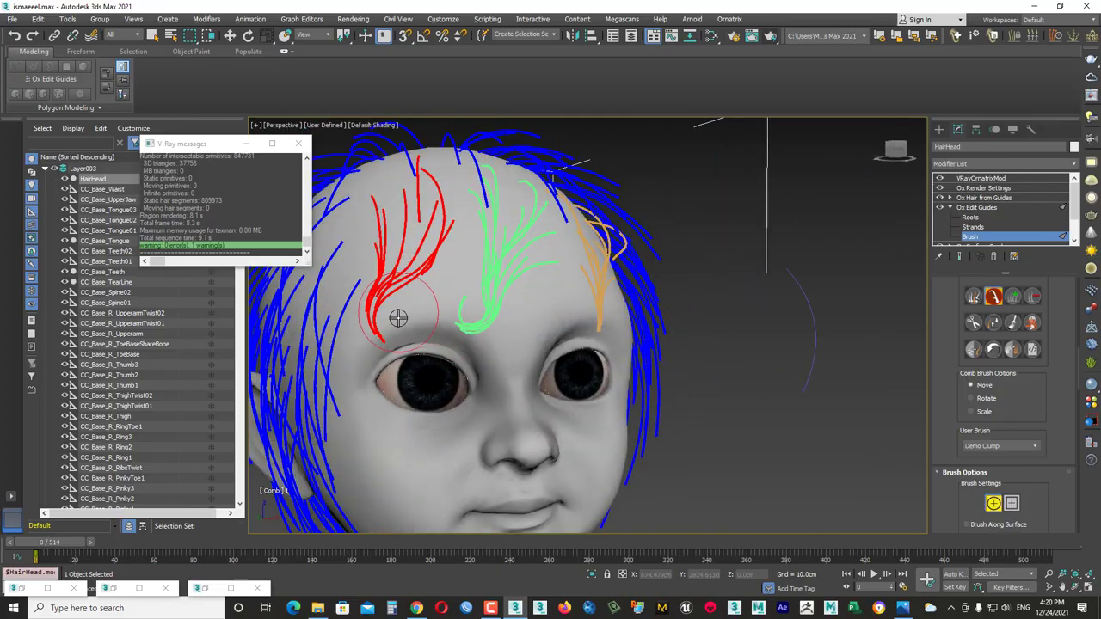
scroll(516, 327, down, 3)
click(977, 207)
Render a V-Ray preview from Ox Render Settings and close the frame buffer.
scroll(533, 327, up, 3)
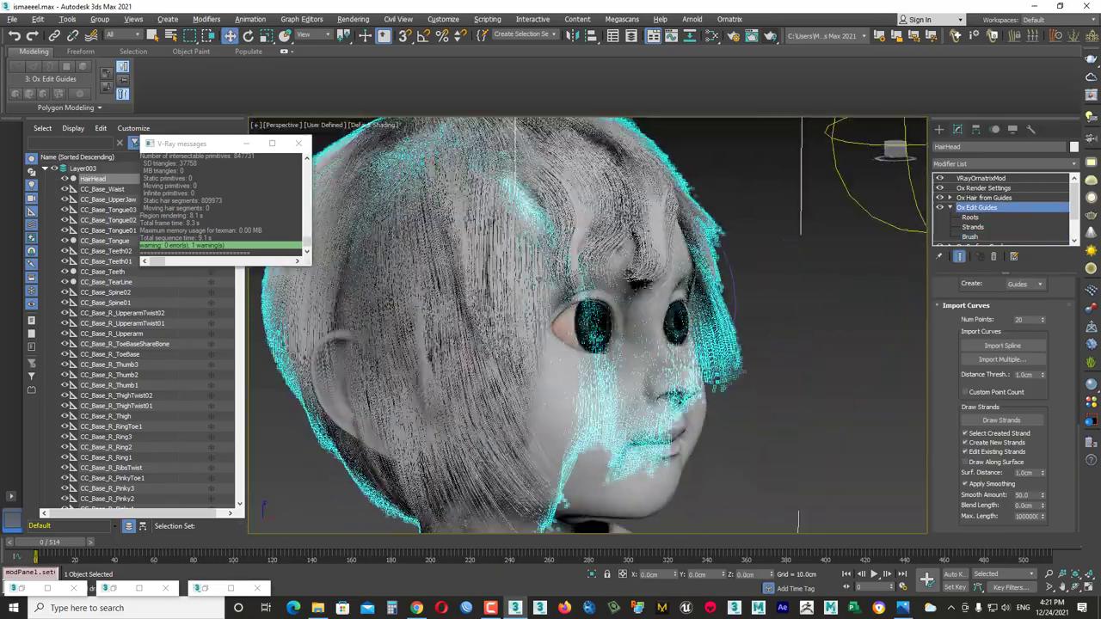
scroll(533, 327, down, 3)
click(983, 187)
key(shift+q)
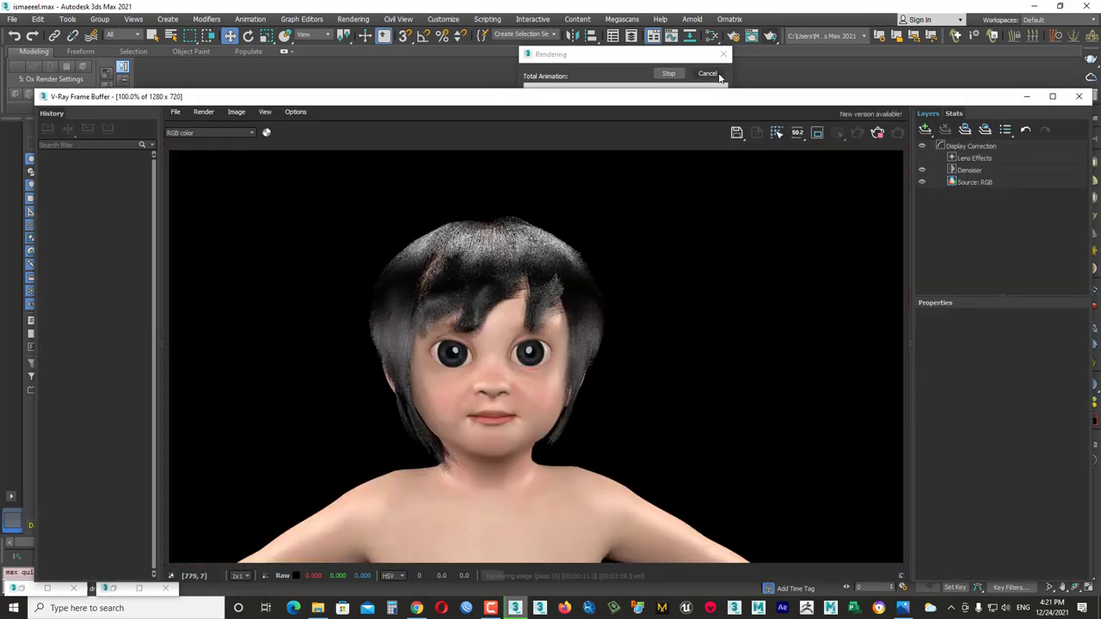
click(1078, 96)
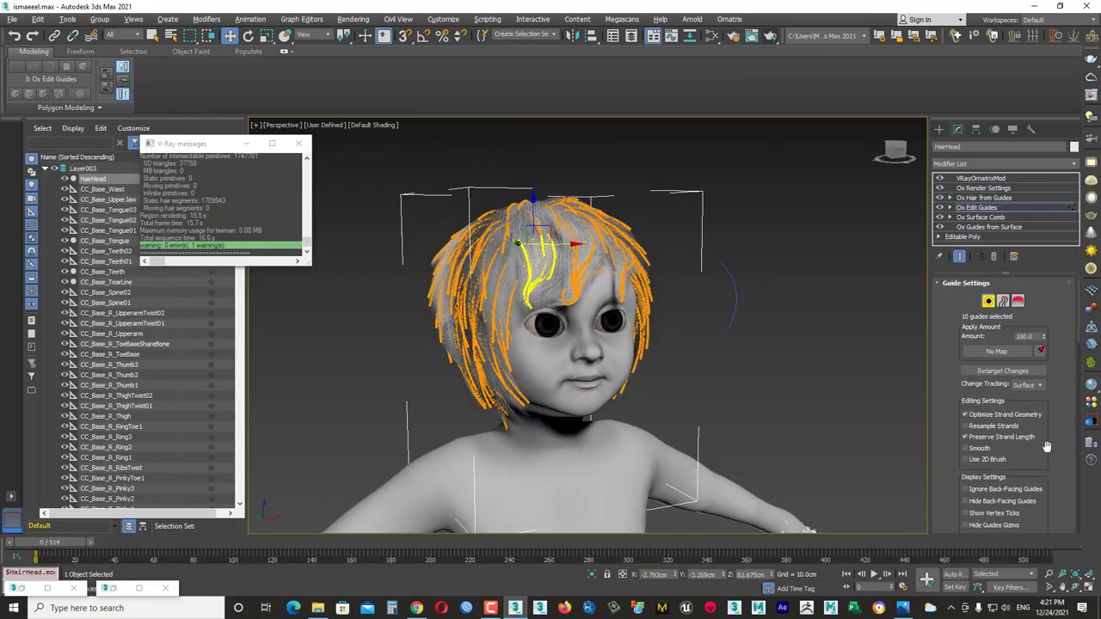
scroll(1046, 447, down, 5)
scroll(1047, 446, down, 5)
scroll(1047, 446, down, 5)
Comb the left-temple guides forward and down toward the eye, orbiting to check them.
mouse_move(904, 440)
alt+middle_down()
mouse_move(606, 328)
mouse_move(548, 266)
alt+middle_up()
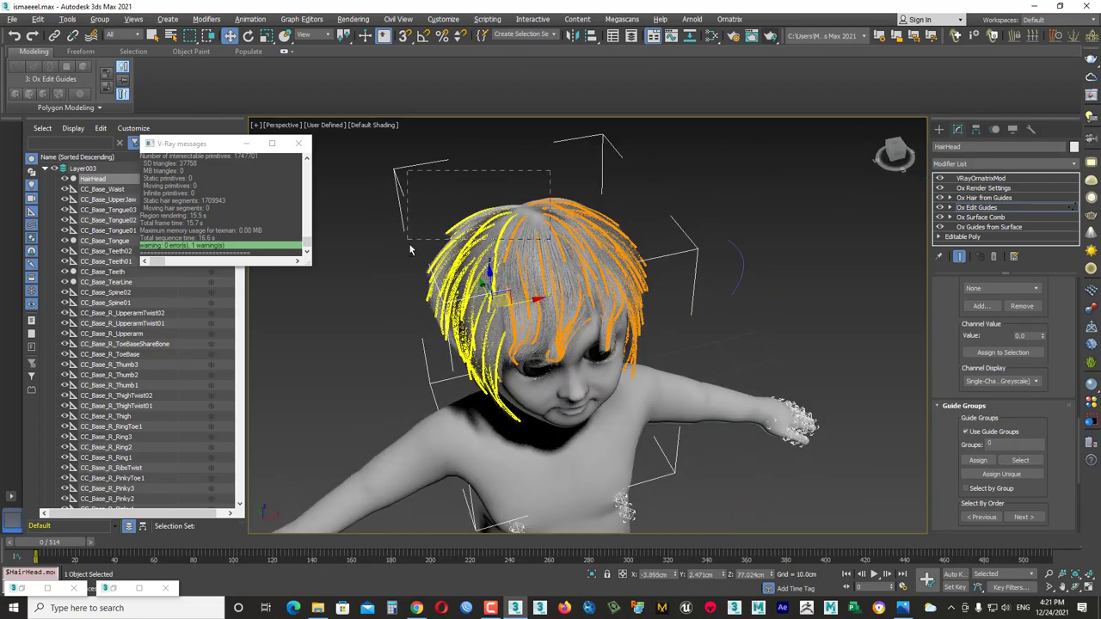
mouse_move(411, 249)
alt+middle_down()
mouse_move(537, 229)
mouse_move(828, 353)
alt+middle_up()
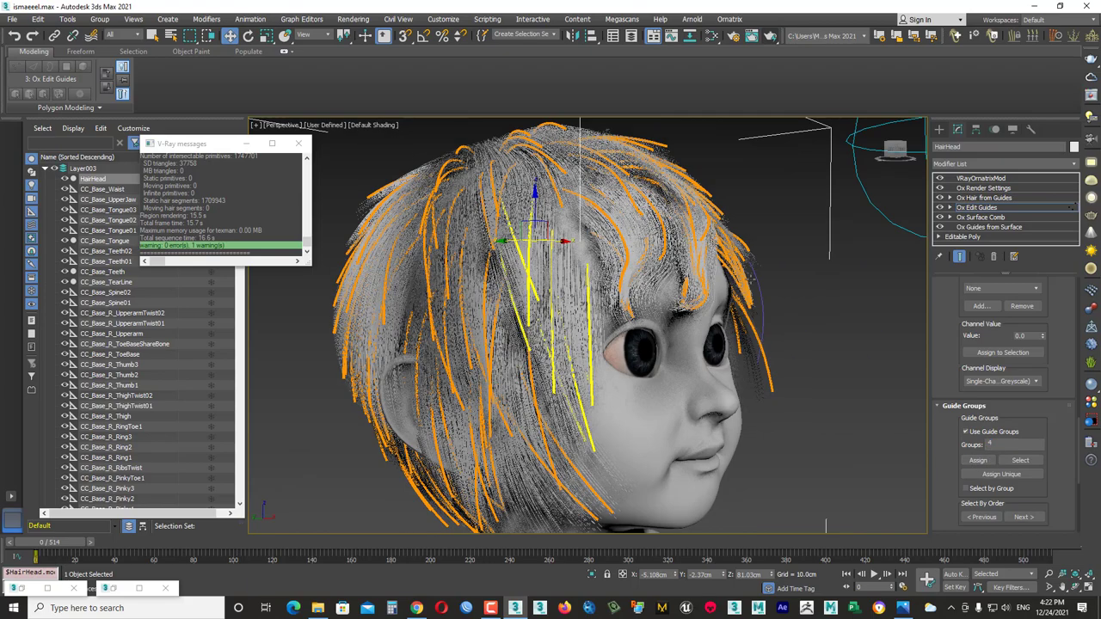
key(3)
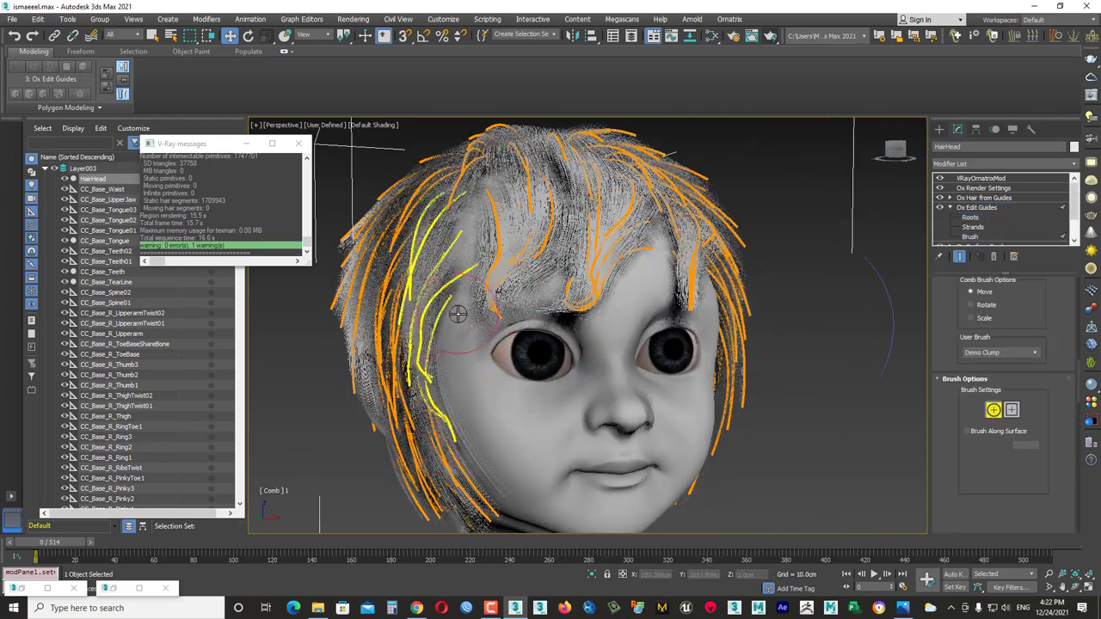
mouse_move(593, 398)
alt+middle_down()
mouse_move(577, 406)
mouse_move(387, 343)
alt+middle_up()
scroll(1034, 381, up, 3)
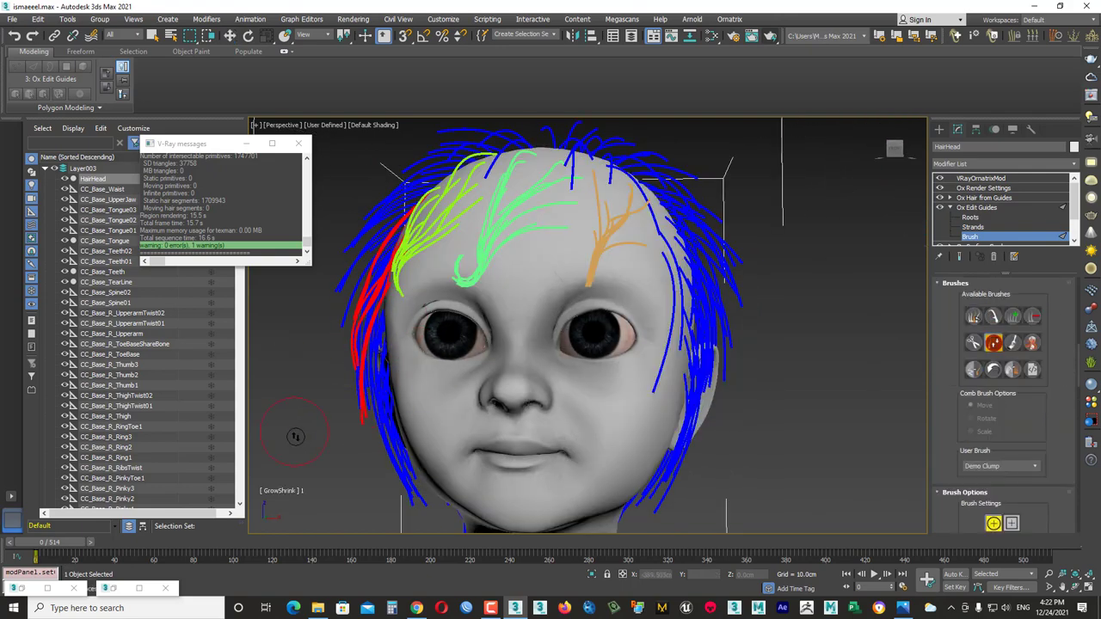
alt+middle_drag(604, 337, 603, 286)
alt+middle_drag(621, 370, 428, 311)
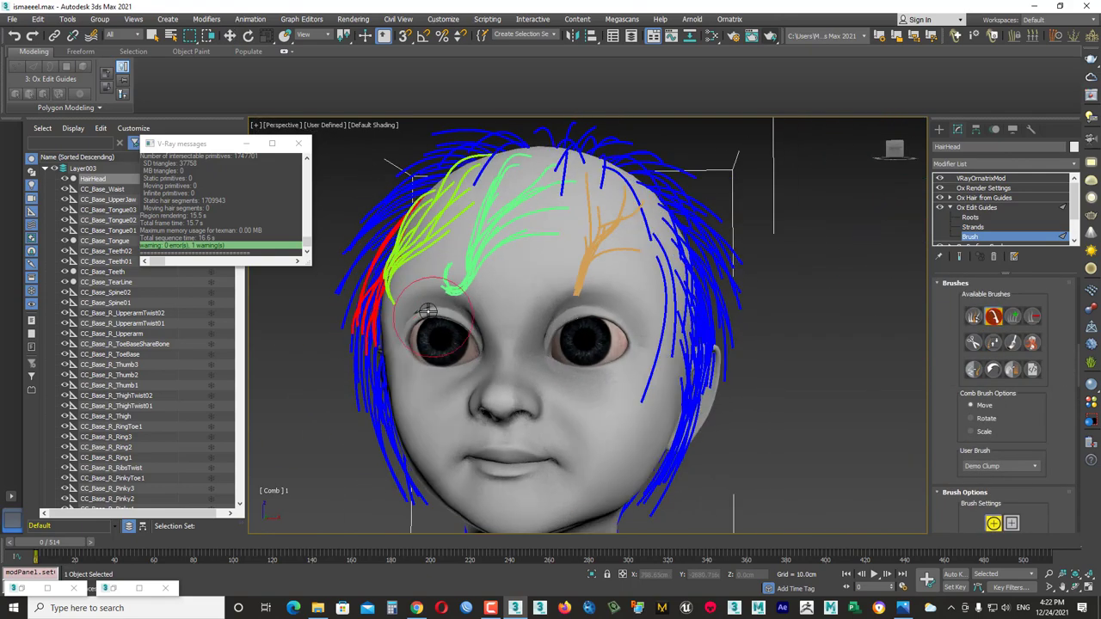
mouse_move(332, 303)
alt+middle_down()
mouse_move(593, 327)
mouse_move(453, 324)
alt+middle_up()
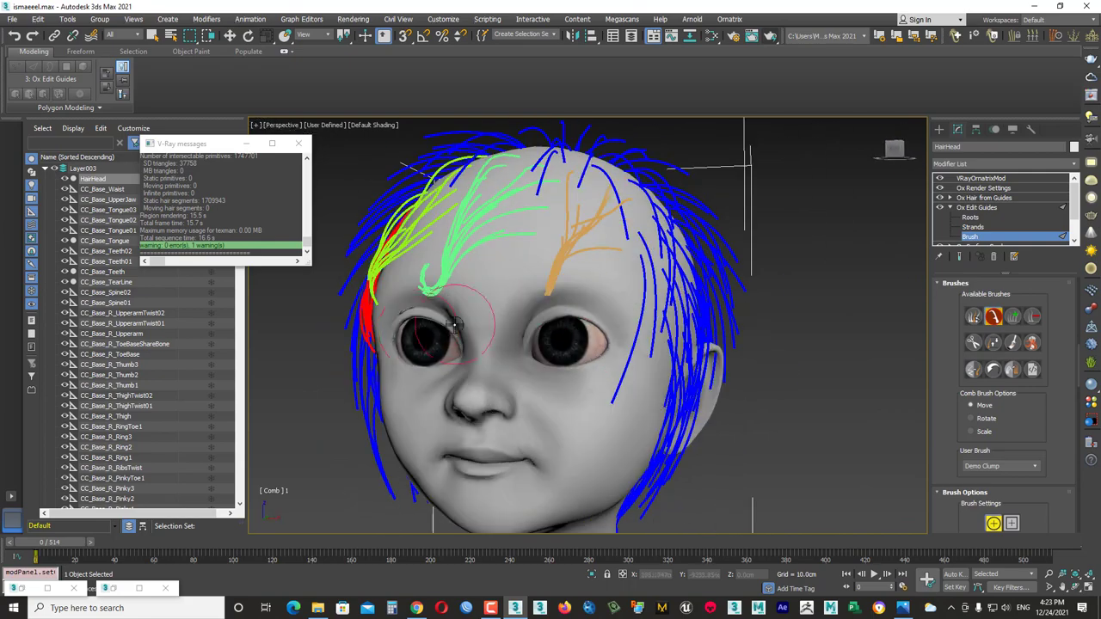
mouse_move(342, 351)
alt+middle_down()
mouse_move(437, 331)
mouse_move(402, 329)
mouse_move(705, 372)
mouse_move(644, 321)
alt+middle_up()
Alternate Roots and Brush sub-levels while combing the left guides from the back and side.
key(1)
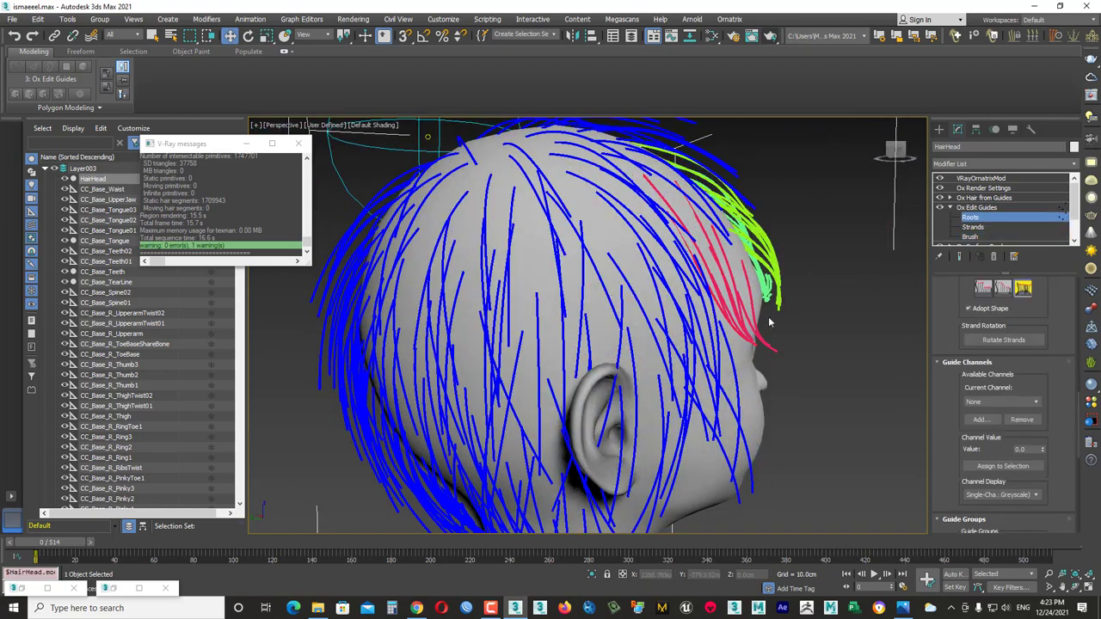
mouse_move(772, 295)
alt+middle_down()
mouse_move(807, 262)
mouse_move(654, 237)
alt+middle_up()
key(3)
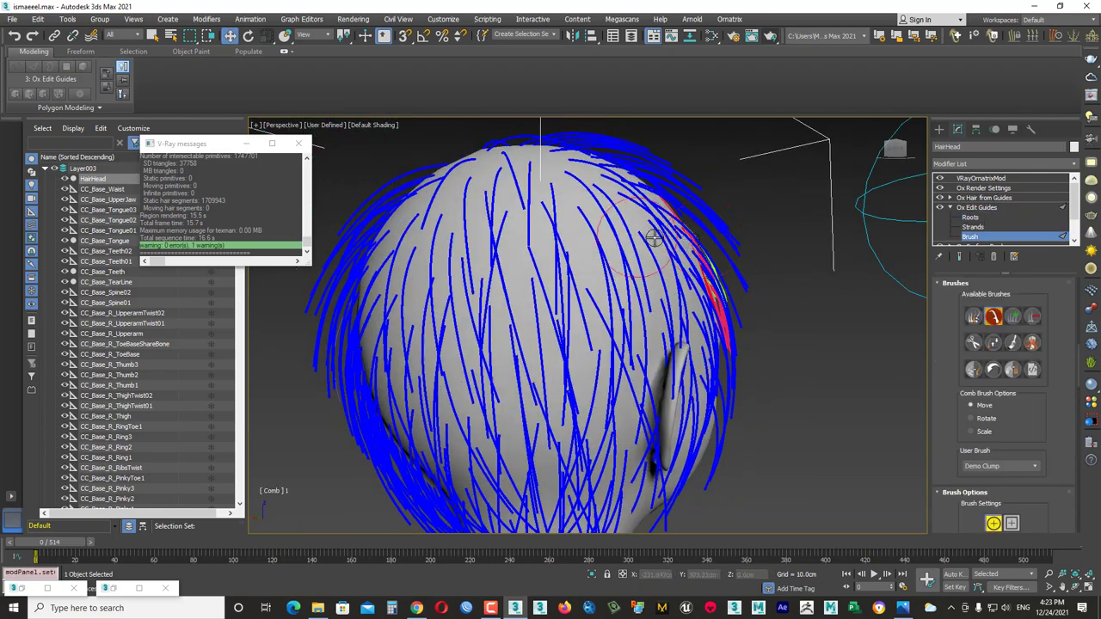
mouse_move(710, 316)
alt+middle_down()
mouse_move(609, 340)
mouse_move(693, 233)
mouse_move(671, 244)
mouse_move(703, 200)
mouse_move(602, 258)
mouse_move(491, 222)
mouse_move(550, 292)
mouse_move(545, 356)
mouse_move(590, 393)
alt+middle_up()
key(1)
key(3)
key(1)
key(3)
Exit Brush and face the front to view the full fringed bob over the guides.
scroll(538, 246, down, 5)
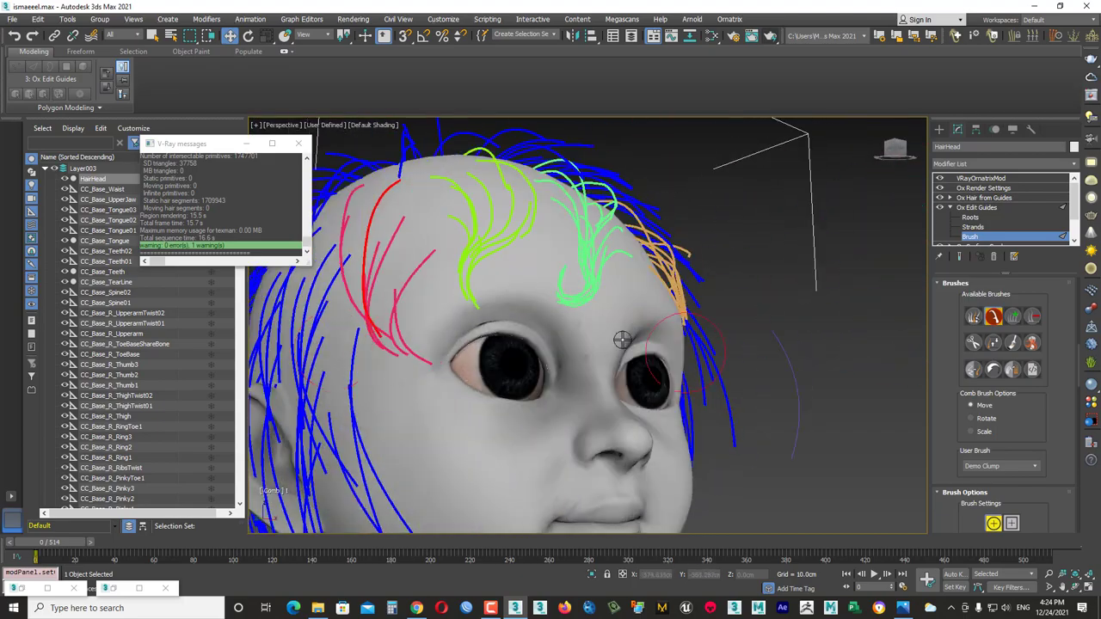
key(3)
scroll(620, 344, down, 6)
alt+middle_drag(619, 344, 607, 249)
scroll(606, 249, up, 2)
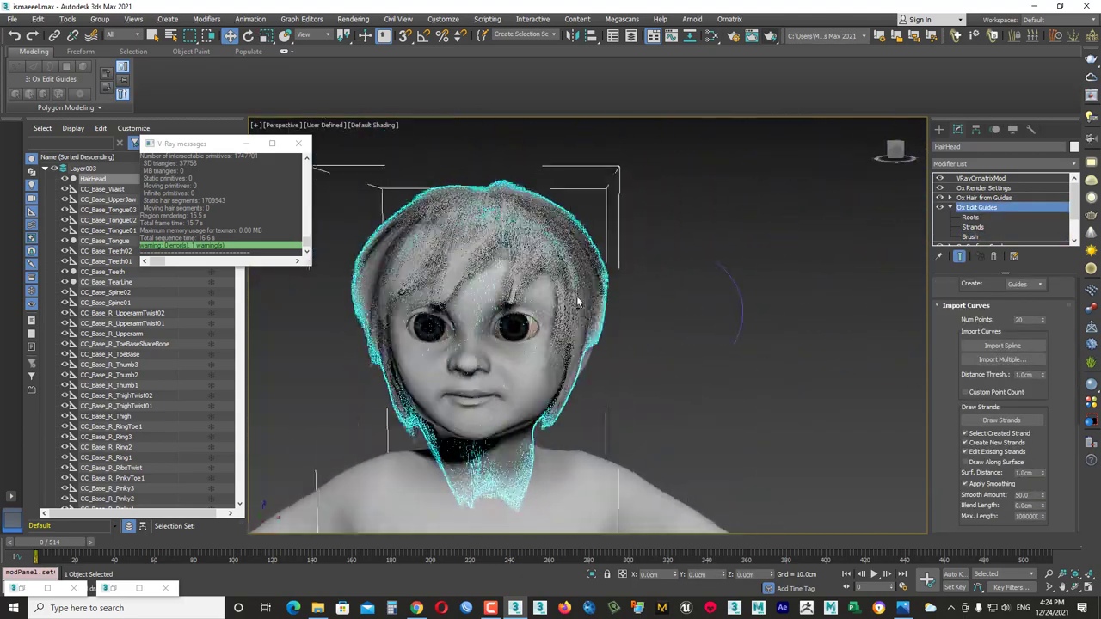
scroll(637, 275, up, 5)
Orbit to a three-quarter view and switch Ox Edit Guides from Roots to Brush.
key(1)
scroll(568, 207, down, 5)
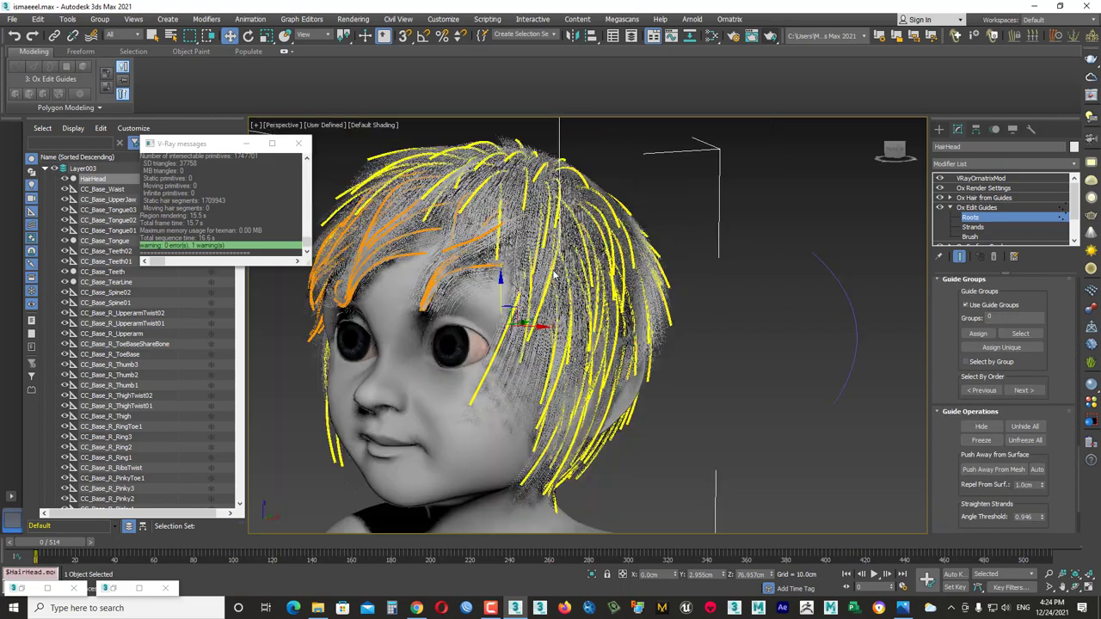
mouse_move(568, 191)
alt+middle_down()
mouse_move(578, 437)
mouse_move(572, 395)
alt+middle_up()
scroll(563, 336, up, 4)
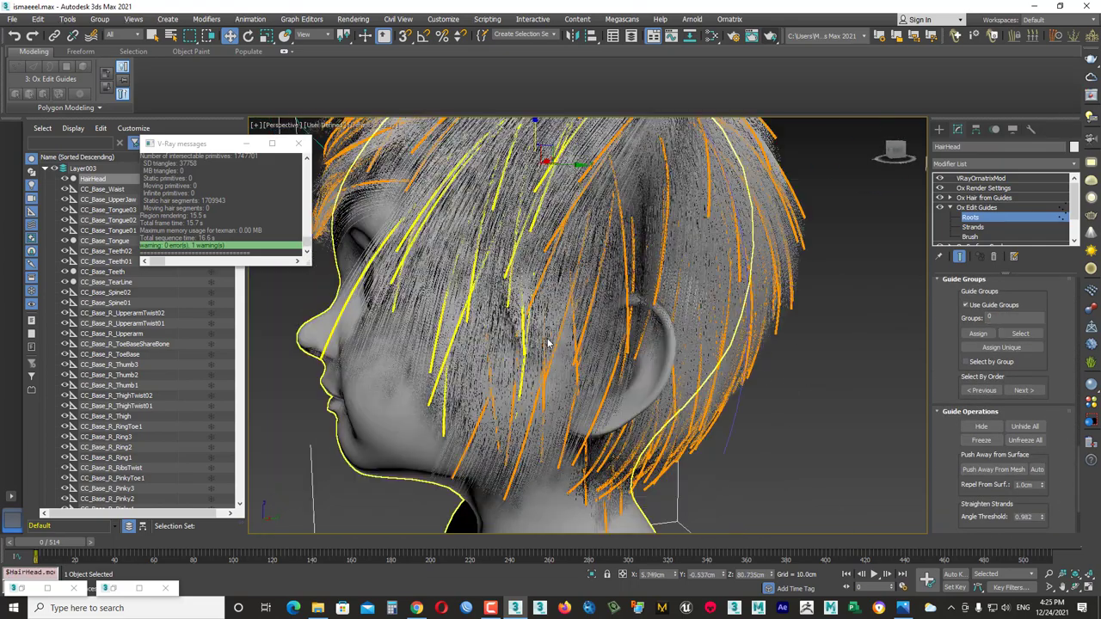
scroll(563, 335, down, 4)
mouse_move(542, 223)
alt+middle_down()
mouse_move(575, 219)
mouse_move(860, 308)
alt+middle_up()
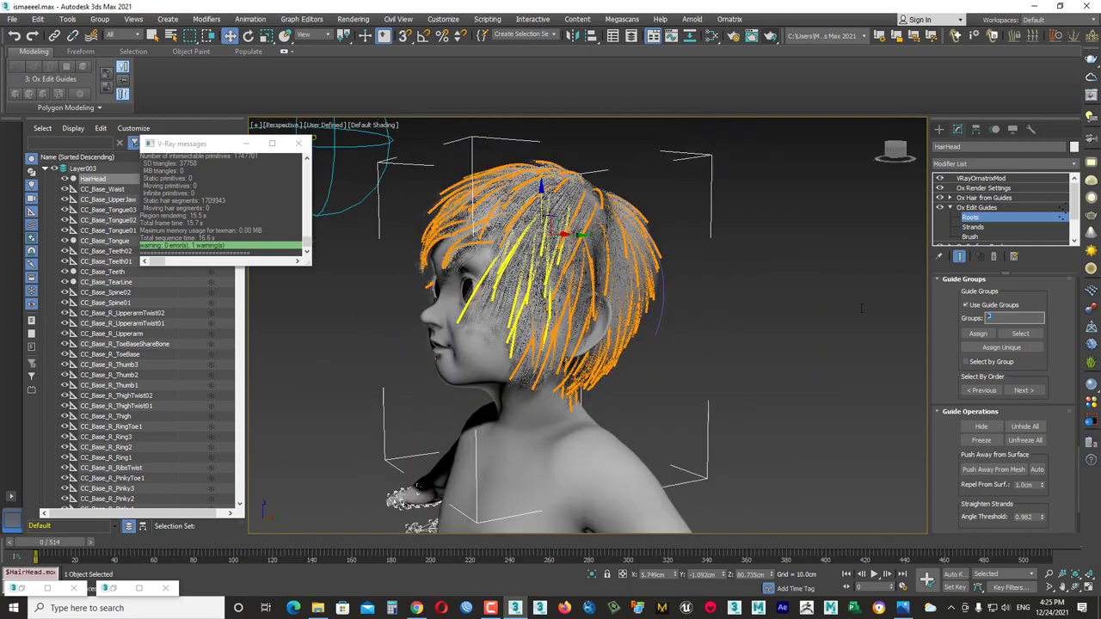
key(3)
mouse_move(684, 264)
alt+middle_down()
mouse_move(517, 256)
mouse_move(624, 288)
mouse_move(551, 310)
alt+middle_up()
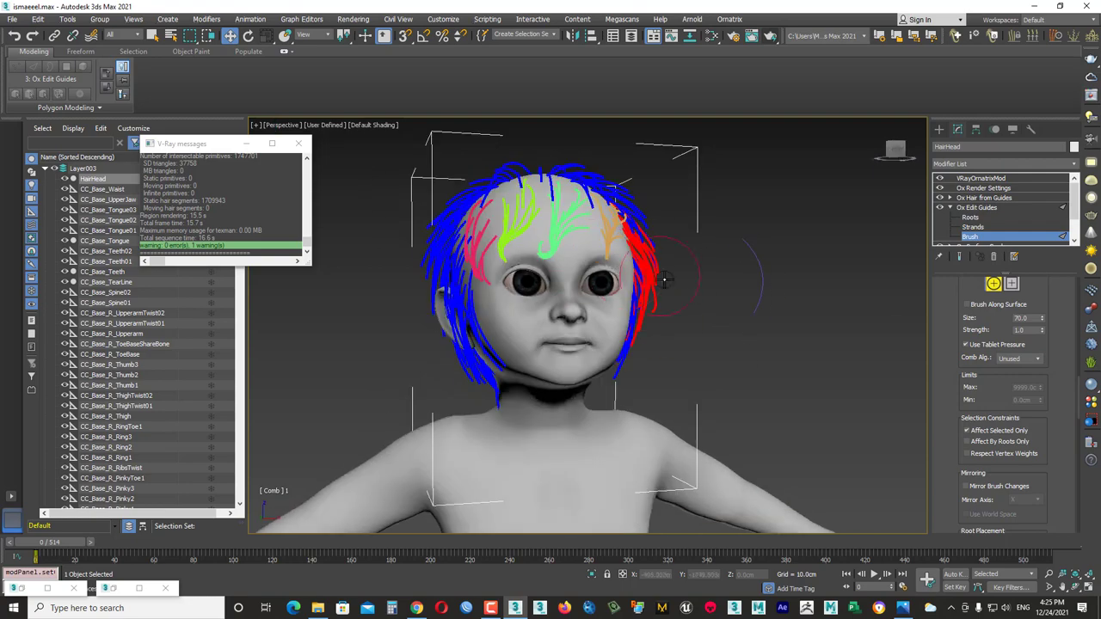
Orbit around the head in Brush mode to check the guides, then leave brushing.
scroll(1019, 351, down, 5)
key(1)
mouse_move(921, 327)
alt+middle_down()
mouse_move(812, 259)
mouse_move(546, 273)
alt+middle_up()
key(3)
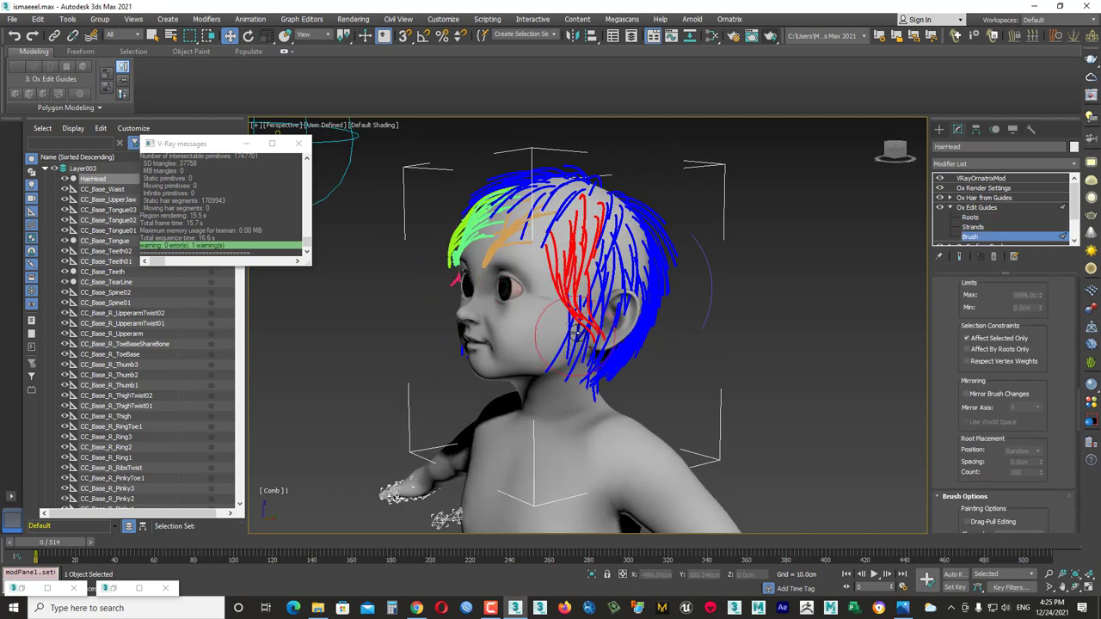
mouse_move(576, 331)
alt+middle_down()
mouse_move(623, 311)
mouse_move(625, 286)
alt+middle_up()
alt+middle_drag(702, 314, 479, 308)
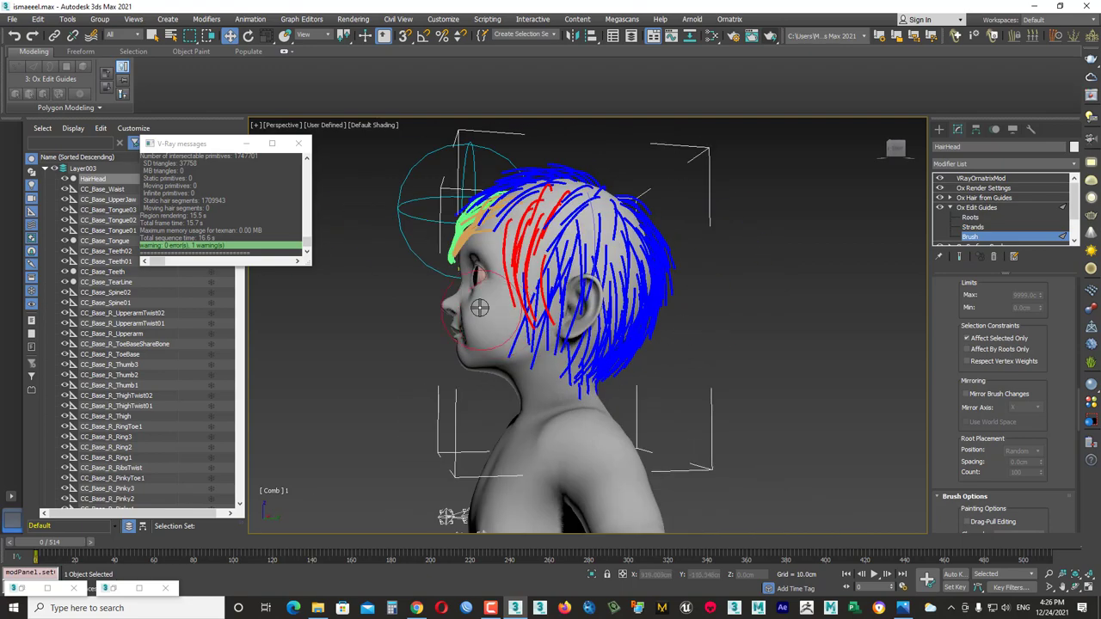
alt+middle_drag(568, 344, 712, 225)
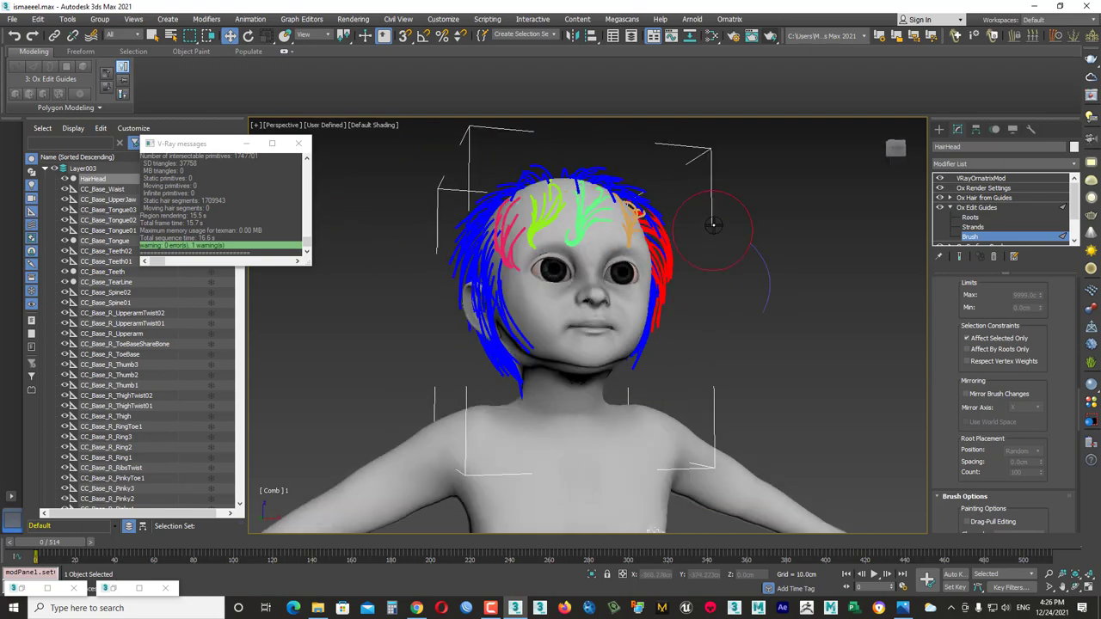
mouse_move(687, 264)
alt+middle_down()
mouse_move(869, 325)
mouse_move(802, 287)
mouse_move(699, 311)
mouse_move(758, 288)
mouse_move(1016, 368)
alt+middle_up()
key(ctrl+b)
Switch to Roots, reposition the view, and return to brushing from the front.
key(1)
scroll(1016, 368, down, 5)
scroll(1016, 368, down, 2)
mouse_move(654, 344)
alt+middle_down()
mouse_move(602, 387)
mouse_move(594, 414)
mouse_move(671, 422)
alt+middle_up()
scroll(652, 269, up, 4)
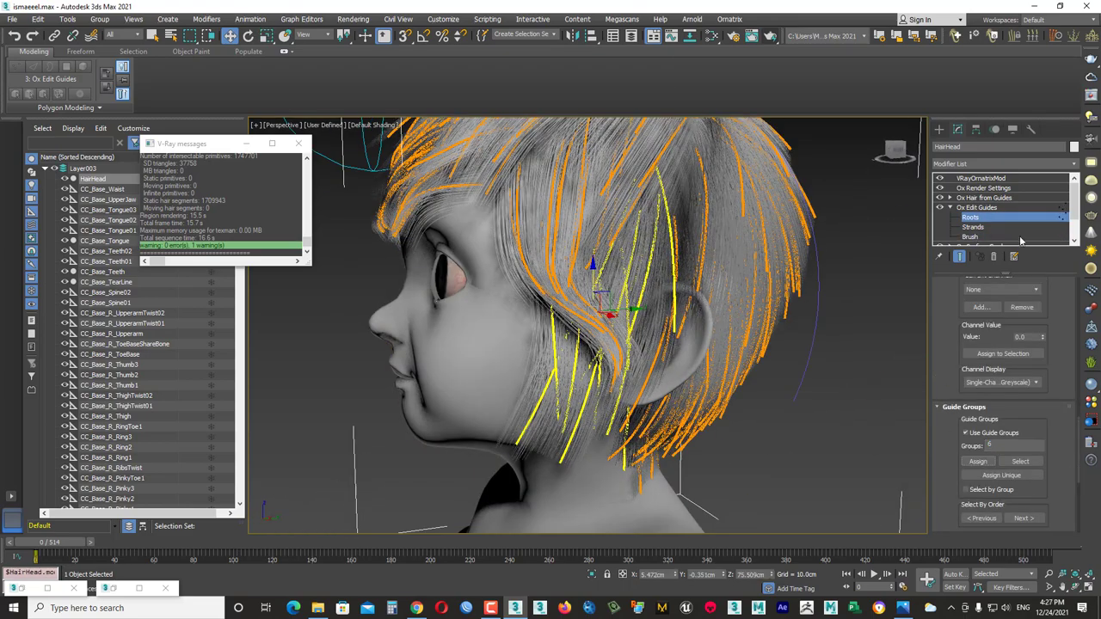
click(970, 236)
scroll(516, 290, down, 2)
alt+middle_drag(579, 391, 643, 344)
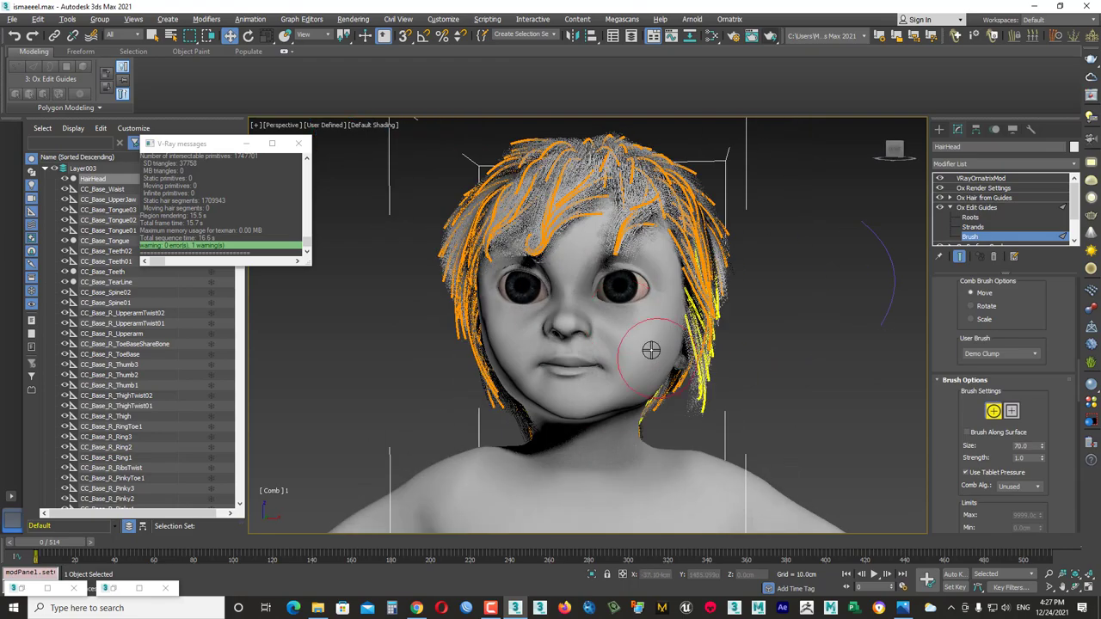
Choose the GrowShrink brush and reshape the guide strands beside the cheek.
key(1)
mouse_move(776, 474)
alt+middle_down()
mouse_move(864, 360)
mouse_move(824, 332)
alt+middle_up()
scroll(817, 430, up, 3)
scroll(817, 430, down, 3)
key(3)
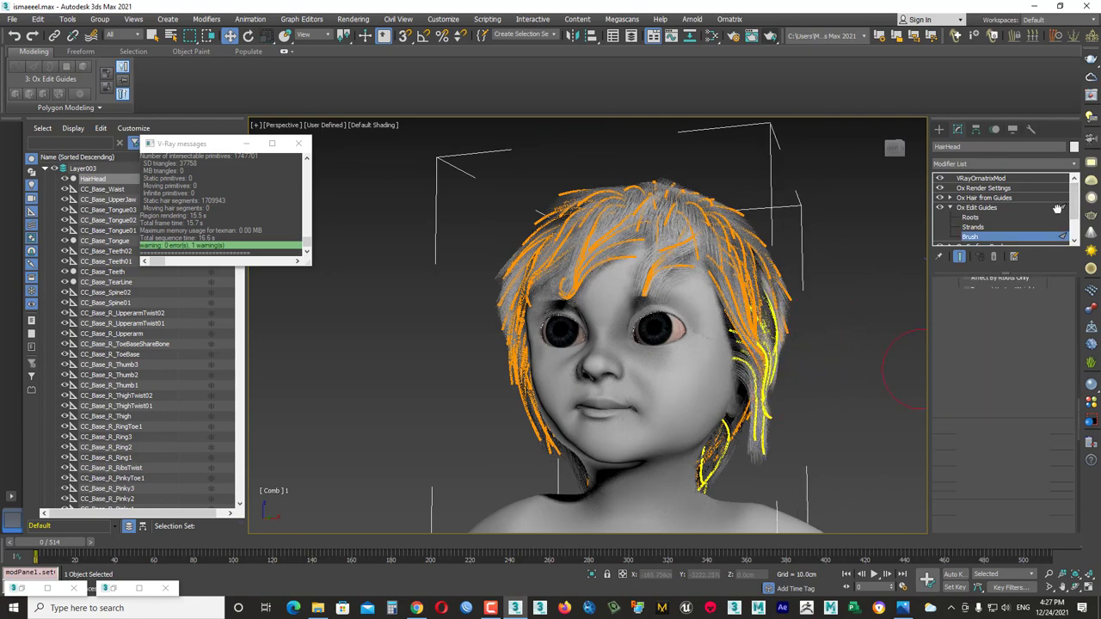
click(964, 524)
scroll(1002, 447, down, 5)
drag(776, 444, 773, 445)
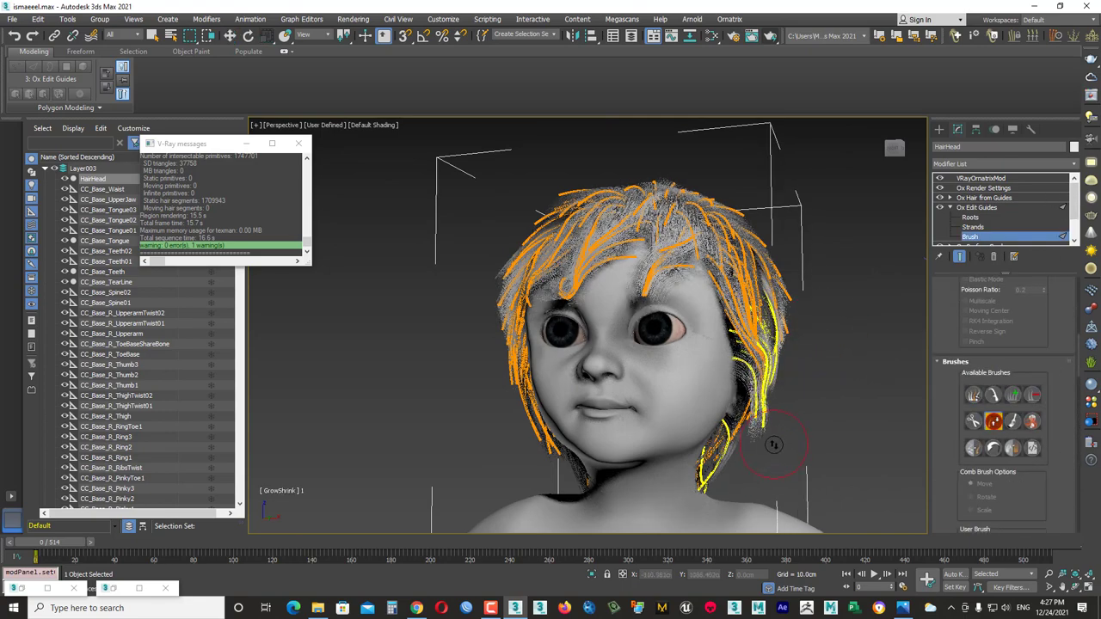
Comb the guides from the side profile, then start a V-Ray render of the hair.
mouse_move(774, 442)
alt+middle_down()
mouse_move(818, 393)
mouse_move(660, 463)
mouse_move(762, 447)
mouse_move(762, 381)
mouse_move(691, 365)
mouse_move(909, 319)
mouse_move(698, 282)
alt+middle_up()
key(2)
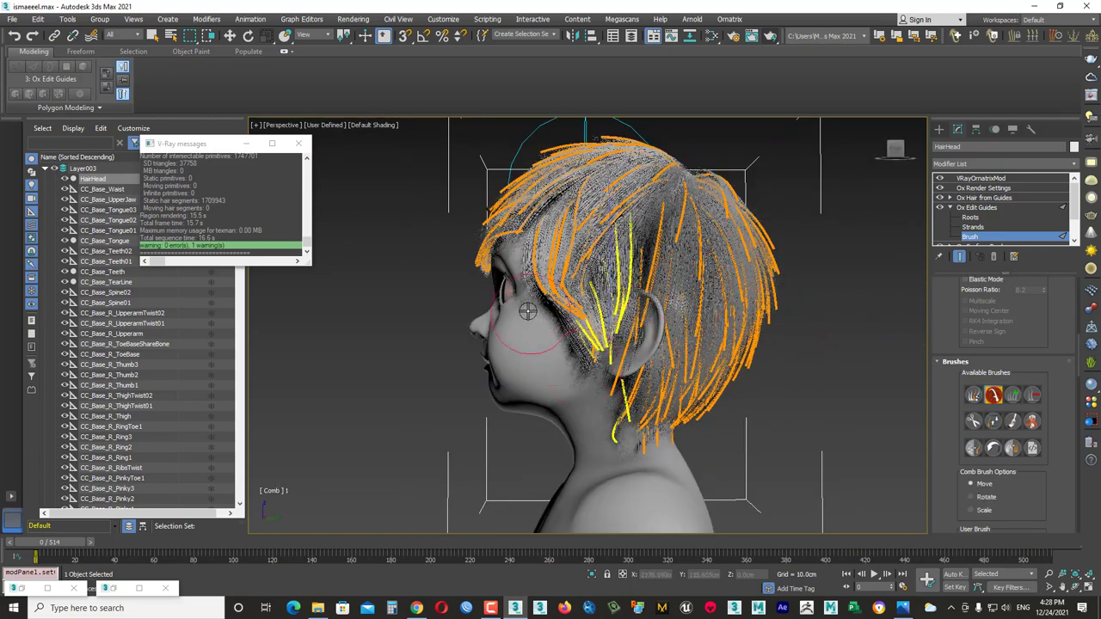
mouse_move(527, 312)
alt+middle_down()
mouse_move(700, 319)
mouse_move(777, 350)
mouse_move(652, 317)
mouse_move(708, 352)
mouse_move(561, 370)
mouse_move(713, 344)
mouse_move(585, 325)
alt+middle_up()
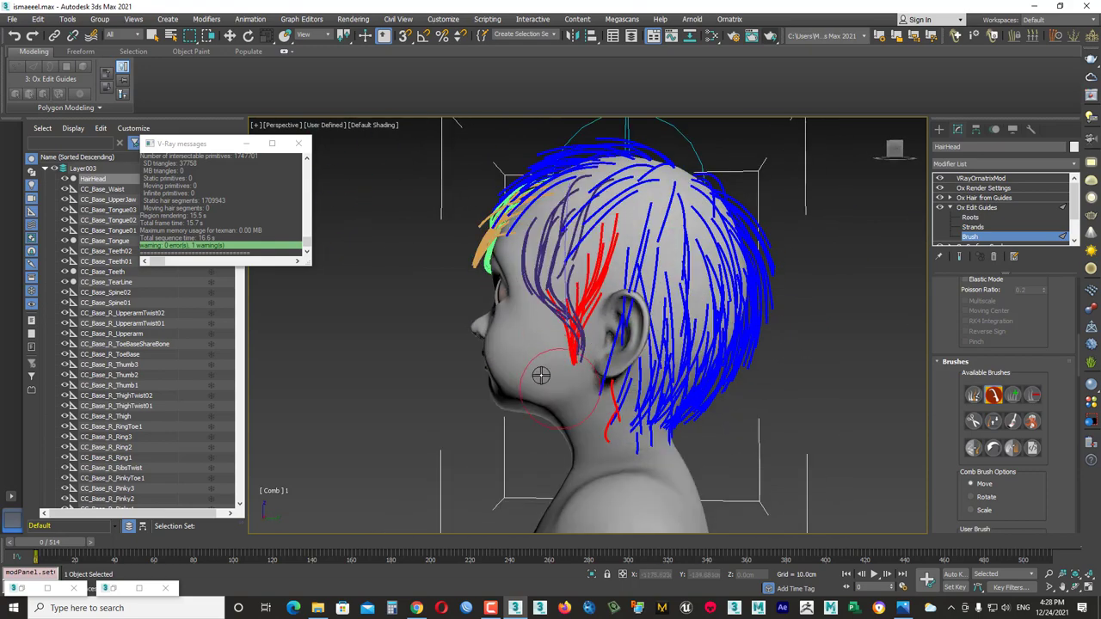
mouse_move(664, 419)
alt+middle_down()
mouse_move(663, 393)
mouse_move(750, 332)
mouse_move(774, 356)
mouse_move(746, 370)
mouse_move(840, 303)
mouse_move(757, 326)
alt+middle_up()
key(shift+q)
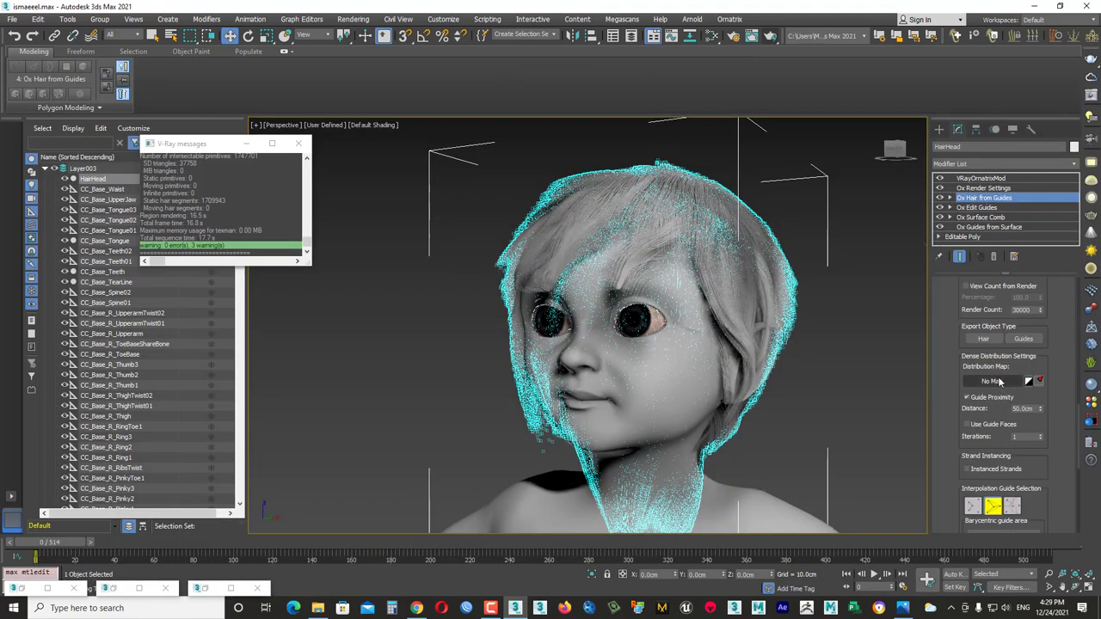
Load the hairhead hairdistribution.jpg bitmap as the Ox Hair from Guides distribution map.
click(991, 381)
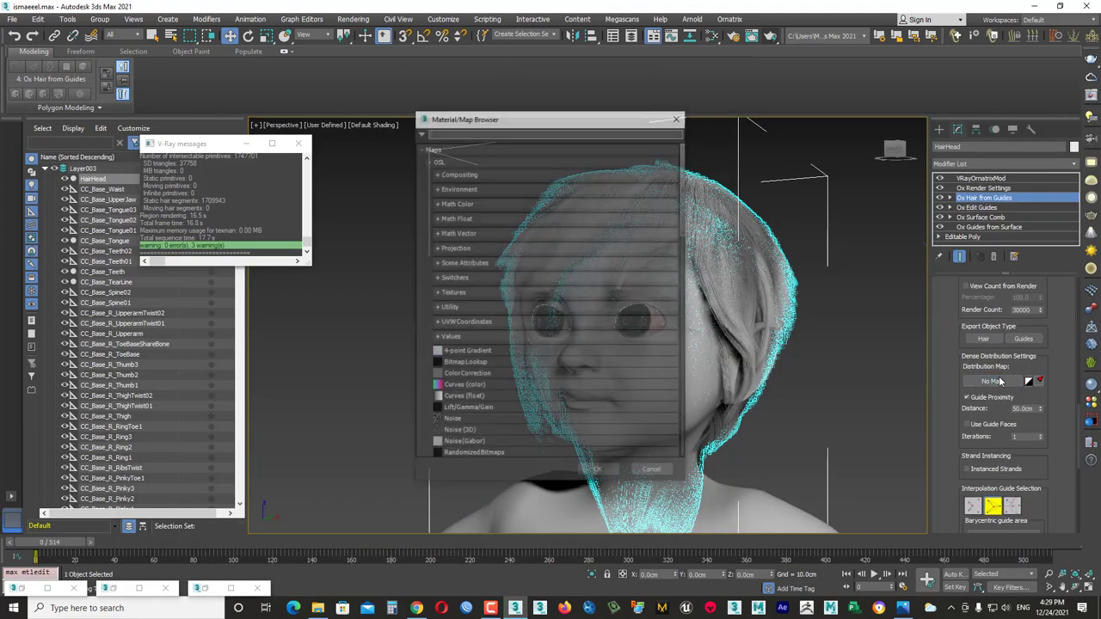
scroll(492, 386, down, 1)
scroll(492, 386, down, 2)
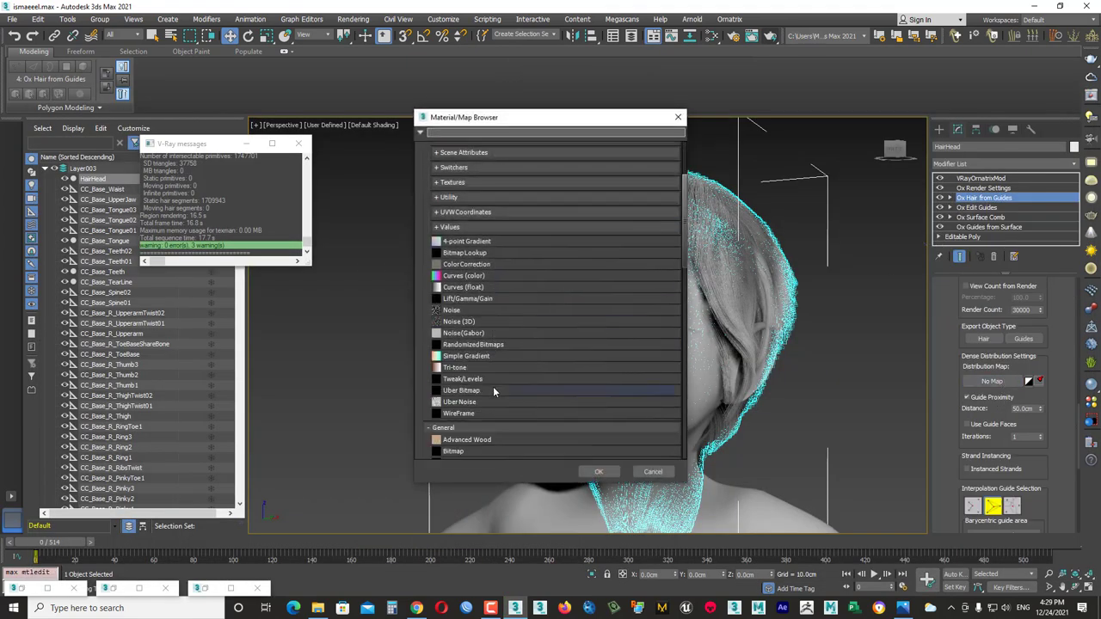
scroll(492, 387, down, 1)
click(464, 425)
double_click(465, 425)
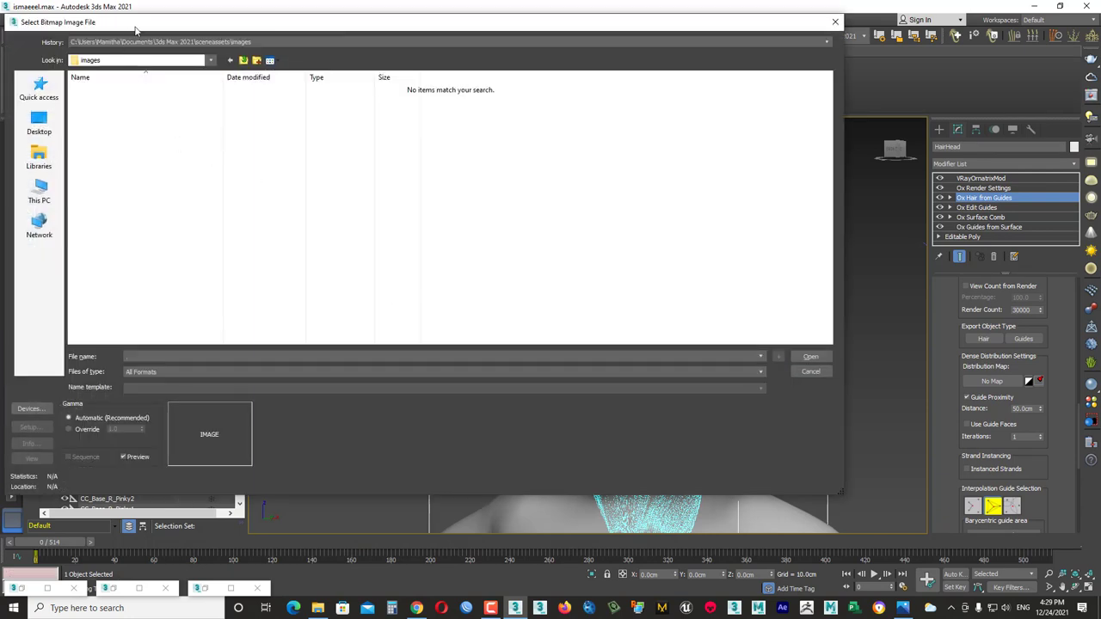
click(138, 38)
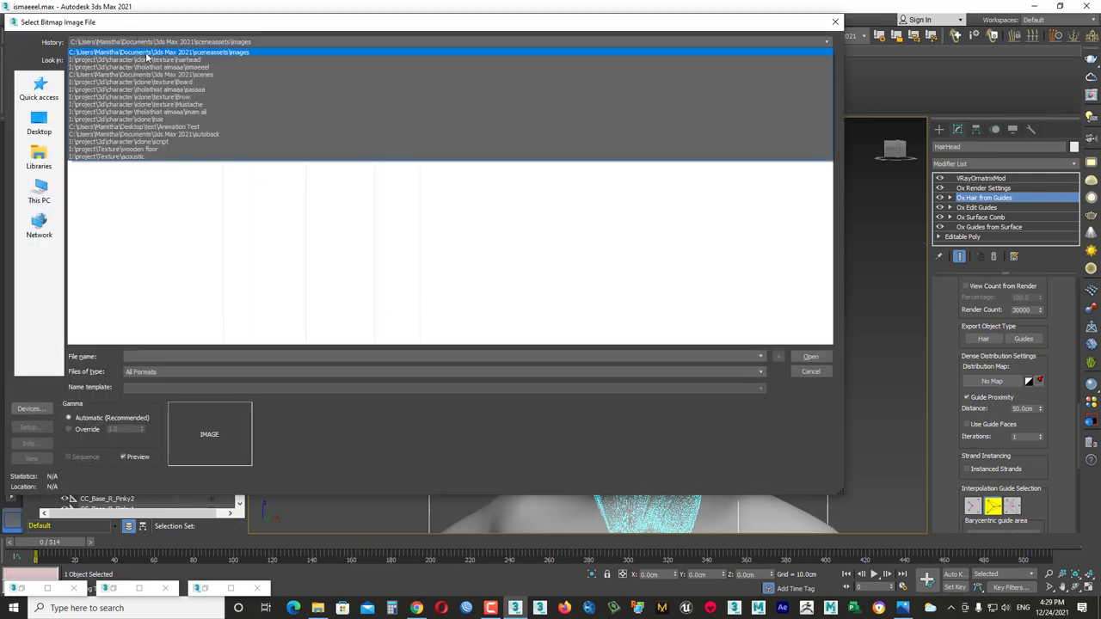
click(154, 60)
double_click(92, 109)
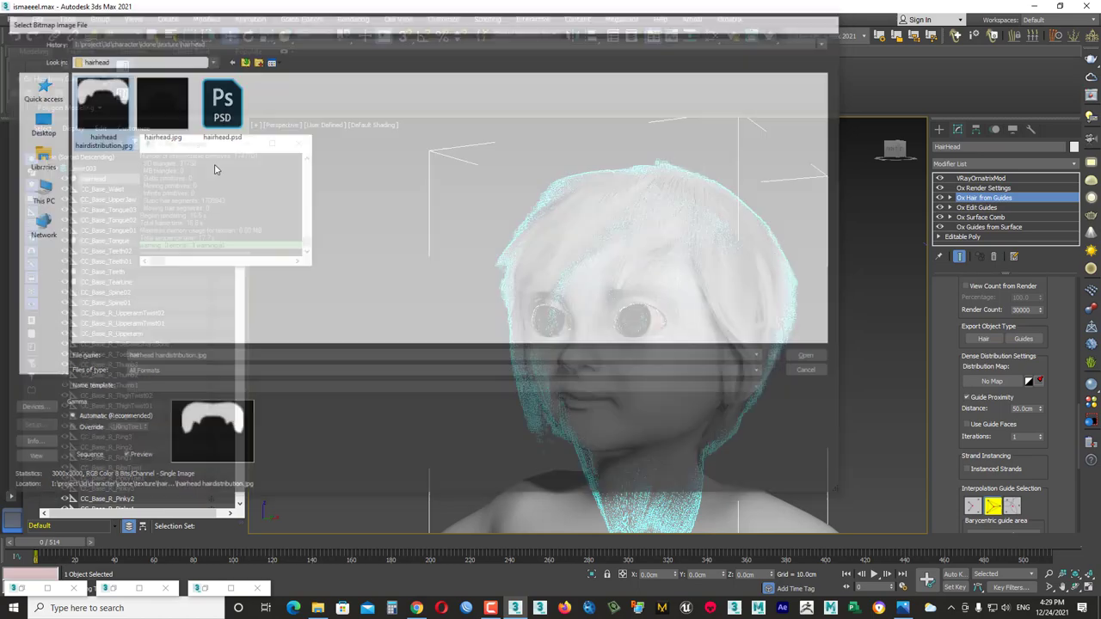
Re-render the head in V-Ray from frontal and three-quarter angles to check the redistributed hair.
alt+middle_drag(800, 300, 775, 43)
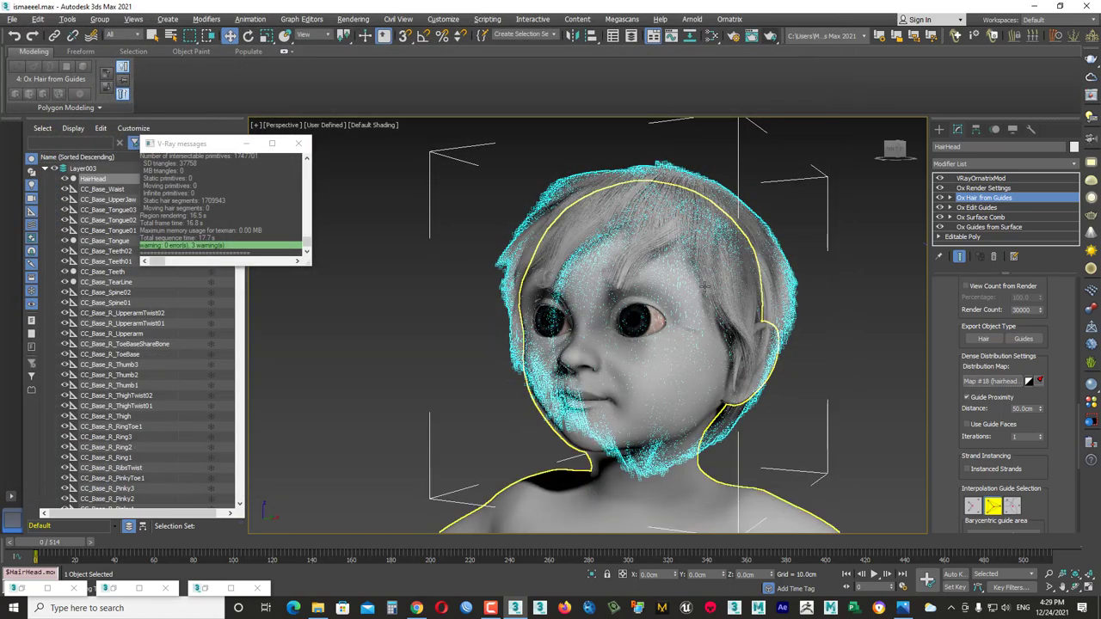
click(772, 37)
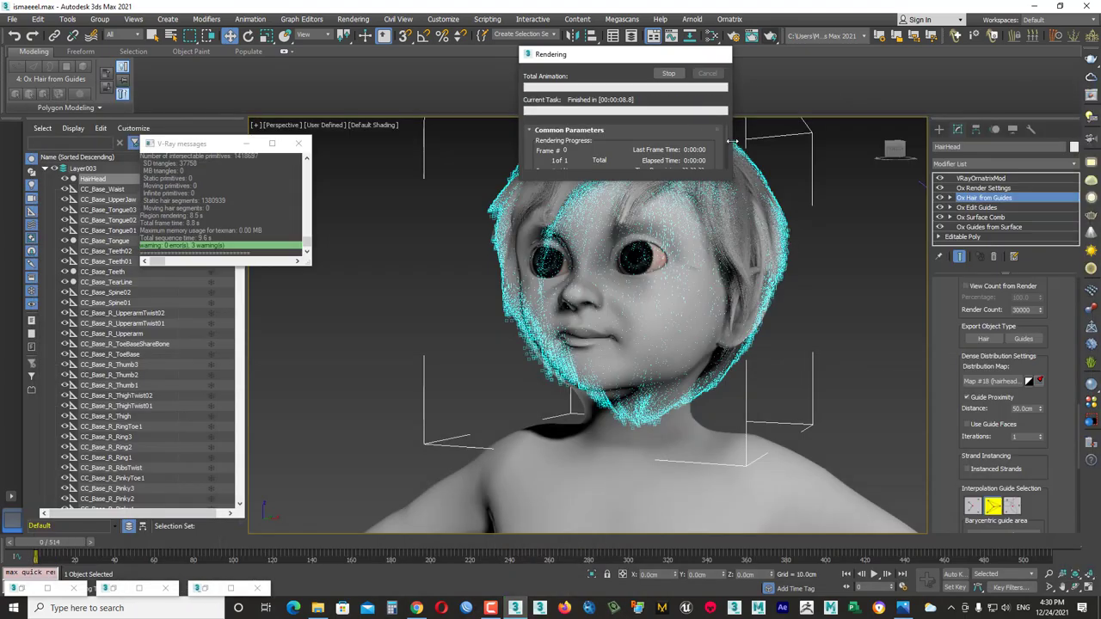
alt+middle_drag(864, 222, 774, 51)
click(772, 38)
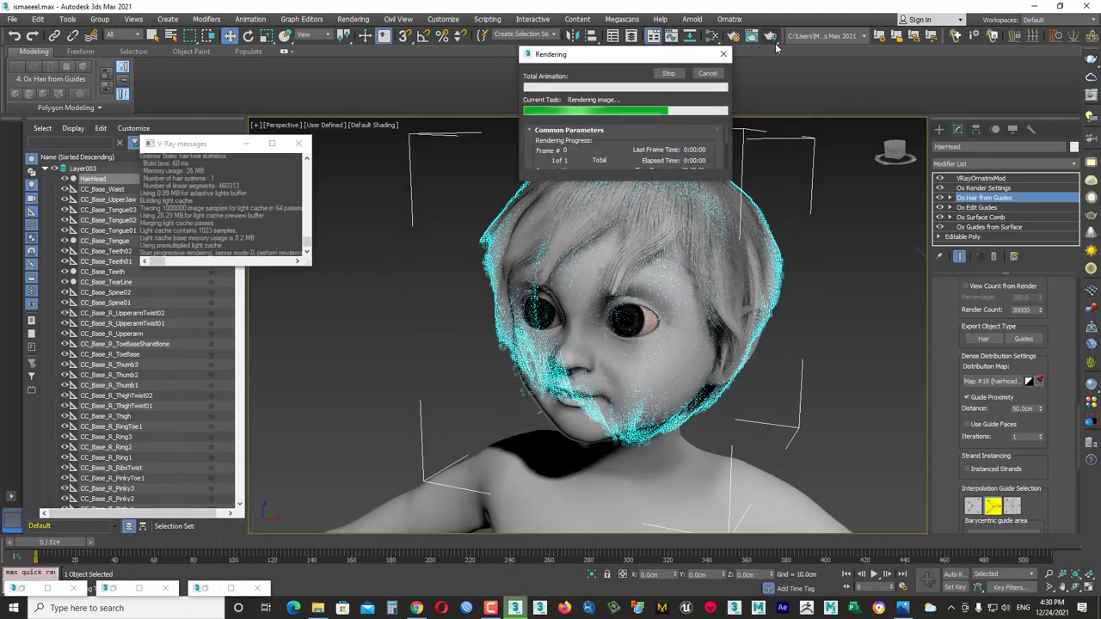
click(213, 590)
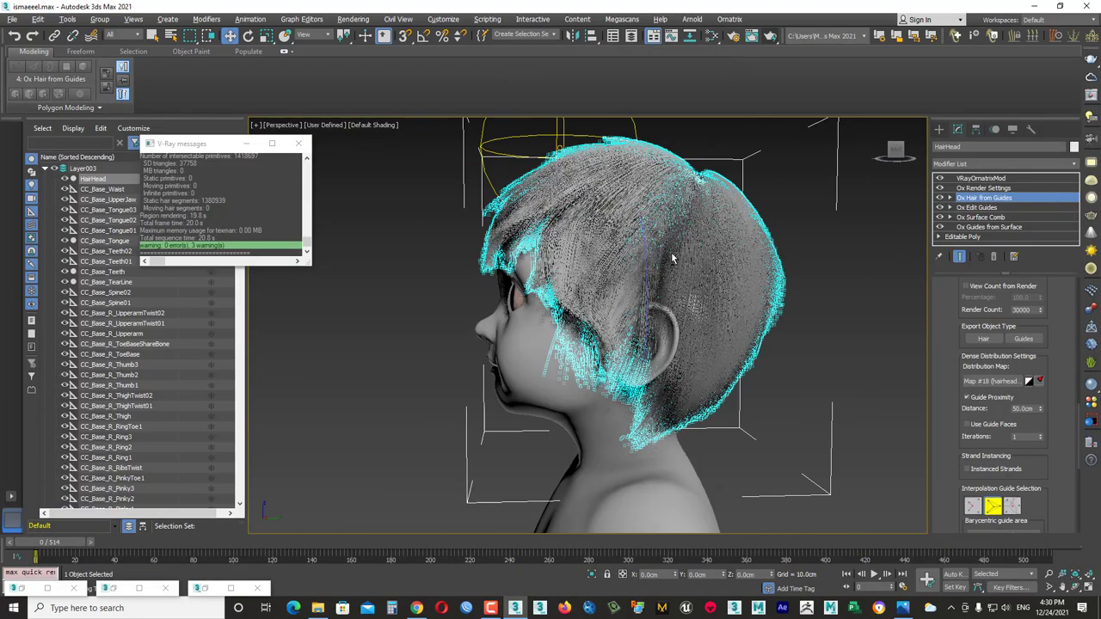
alt+middle_drag(673, 258, 774, 262)
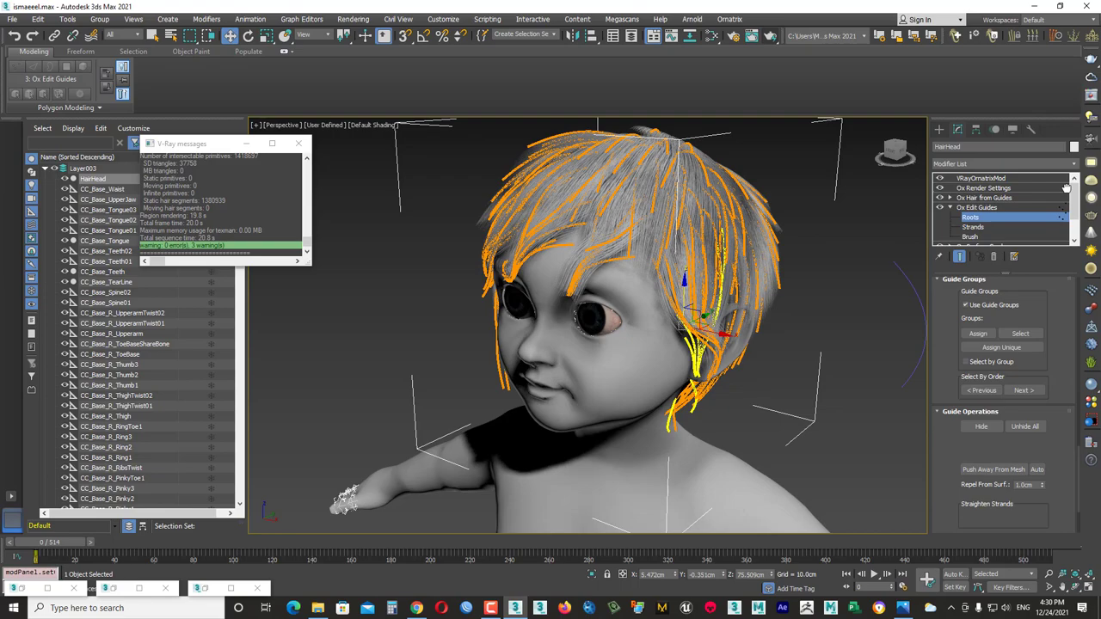
Put Ox Edit Guides into brush mode and quick-render a side view of the hair.
scroll(1053, 376, up, 3)
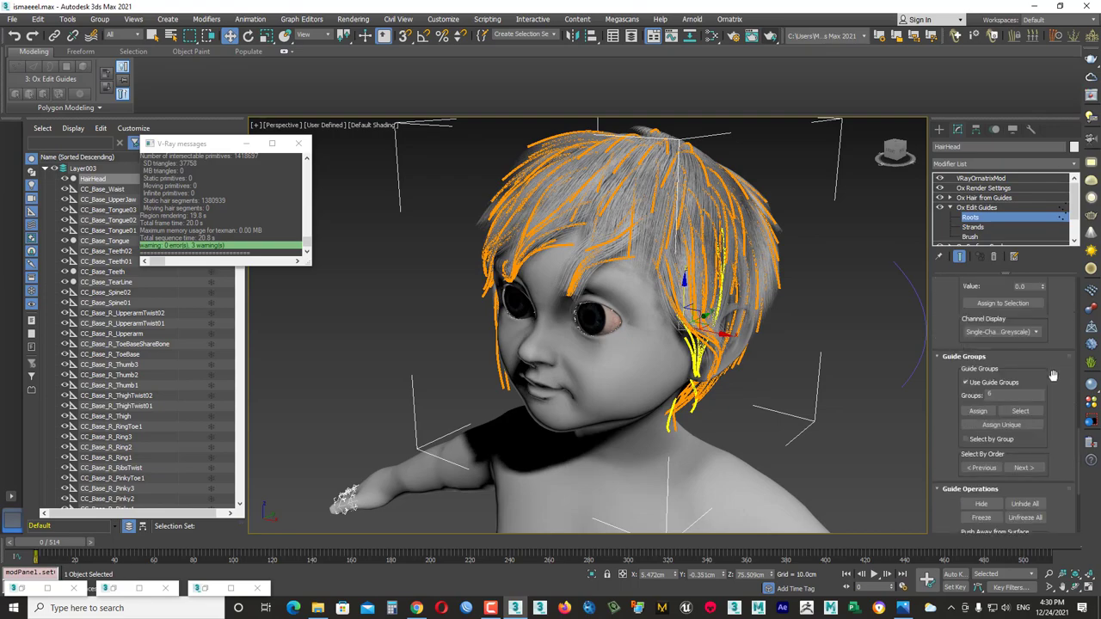
alt+middle_drag(904, 404, 798, 290)
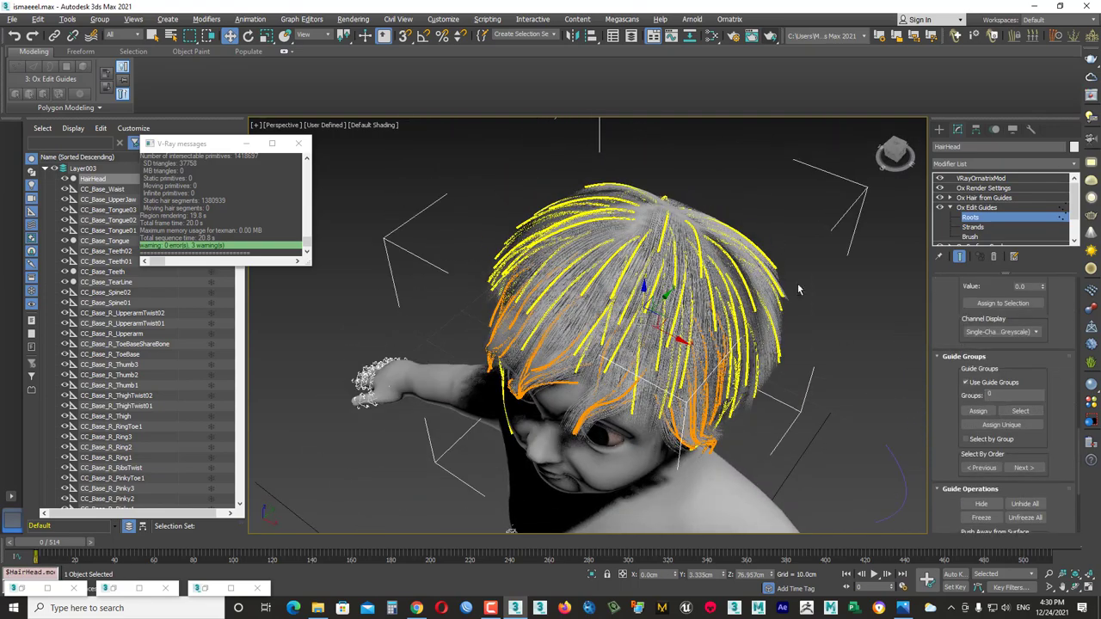
mouse_move(746, 194)
alt+middle_down()
mouse_move(1023, 395)
mouse_move(817, 361)
mouse_move(897, 332)
alt+middle_up()
key(3)
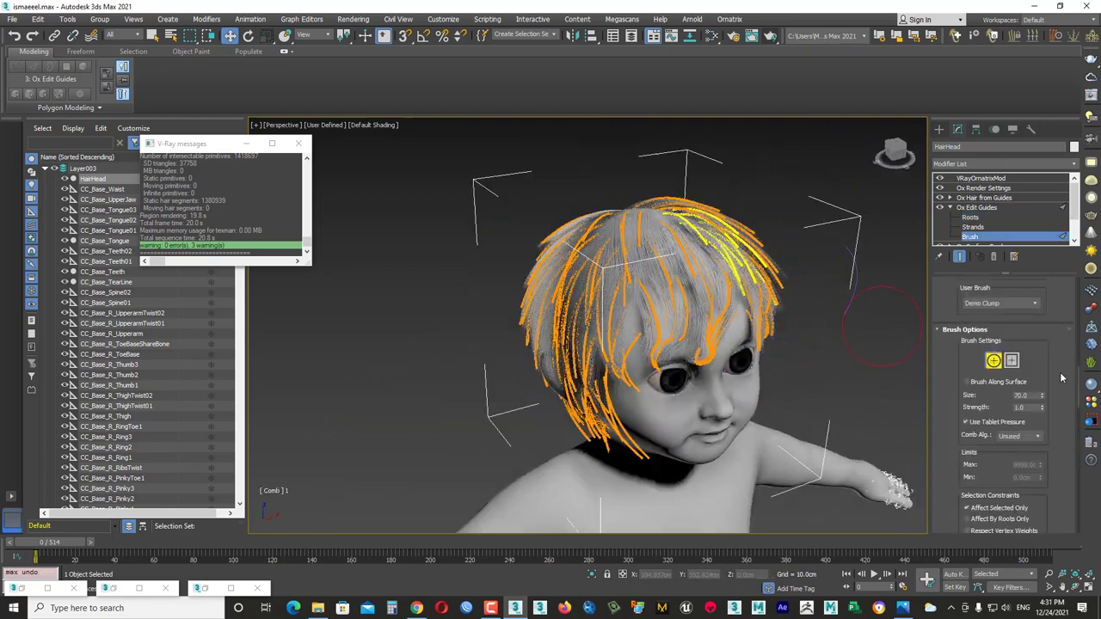
key(1)
key(3)
mouse_move(629, 364)
alt+middle_down()
mouse_move(619, 284)
mouse_move(588, 194)
mouse_move(639, 295)
mouse_move(810, 247)
mouse_move(801, 348)
mouse_move(851, 360)
mouse_move(462, 247)
mouse_move(524, 230)
alt+middle_up()
key(shift+q)
key(1)
key(3)
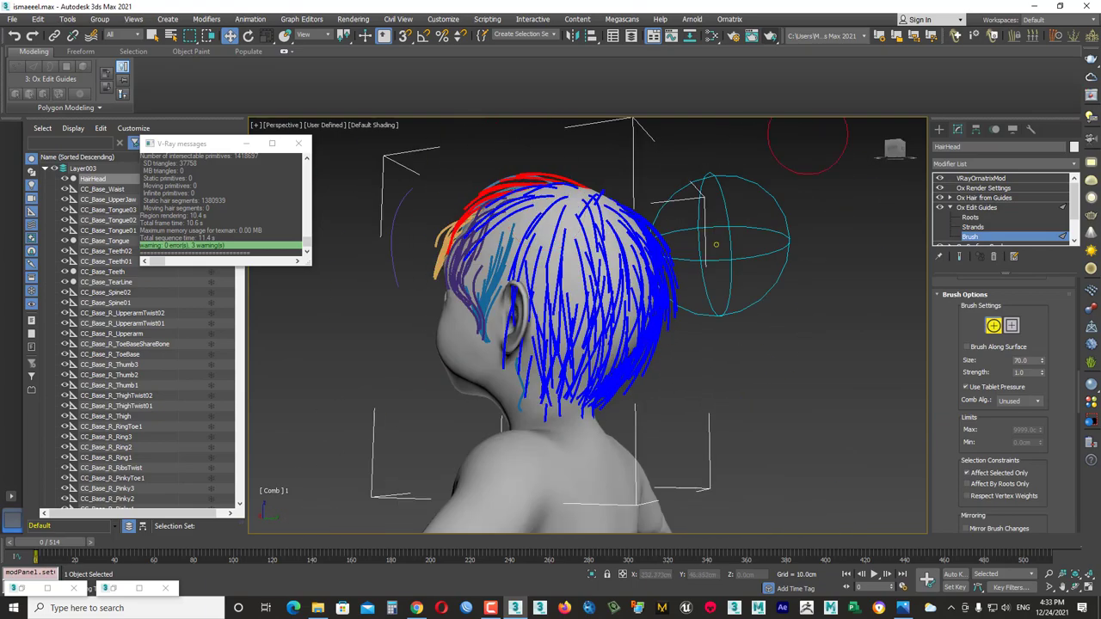
key(1)
Comb the side guides down around the right ear, undoing an unwanted stroke.
mouse_move(716, 244)
alt+middle_down()
mouse_move(907, 412)
mouse_move(881, 412)
mouse_move(675, 194)
mouse_move(641, 188)
alt+middle_up()
key(3)
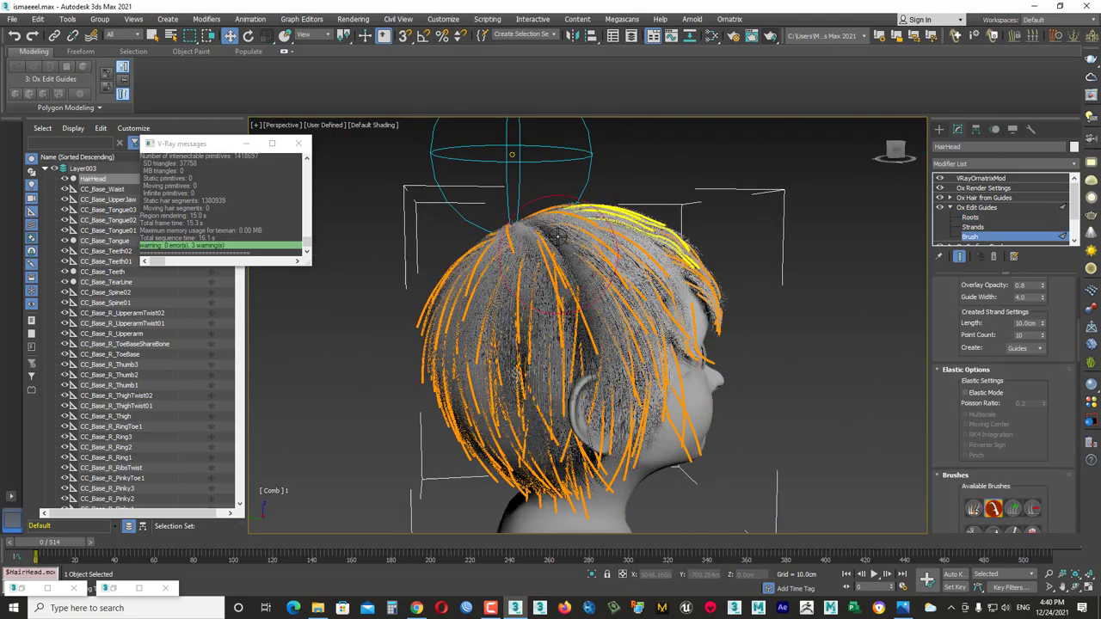
alt+middle_drag(731, 242, 912, 361)
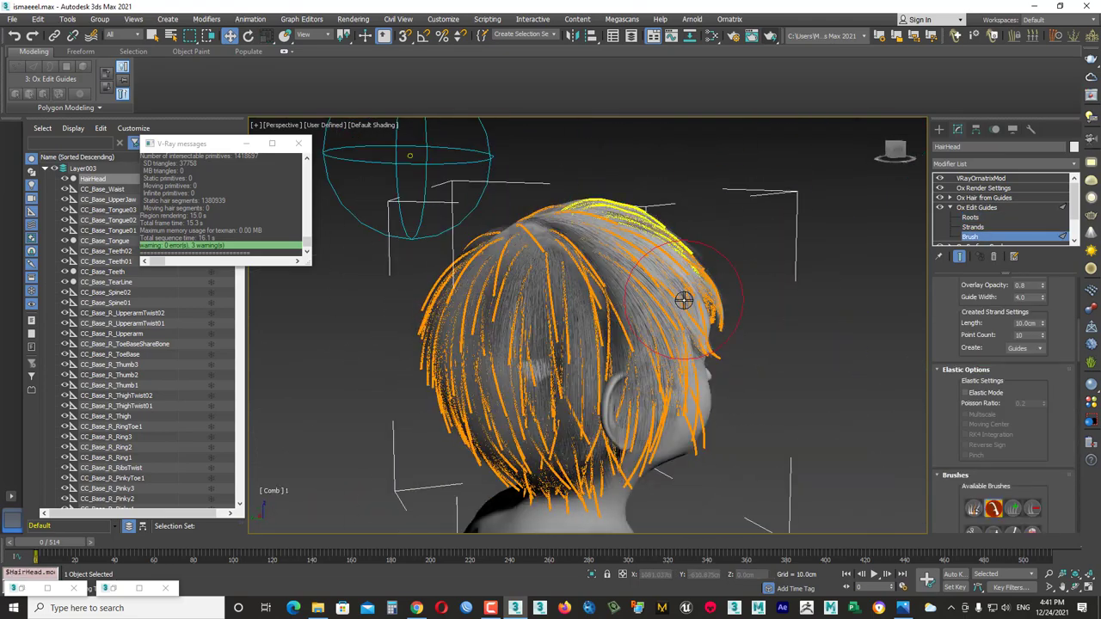
key(1)
scroll(1055, 392, down, 1)
scroll(1060, 352, down, 1)
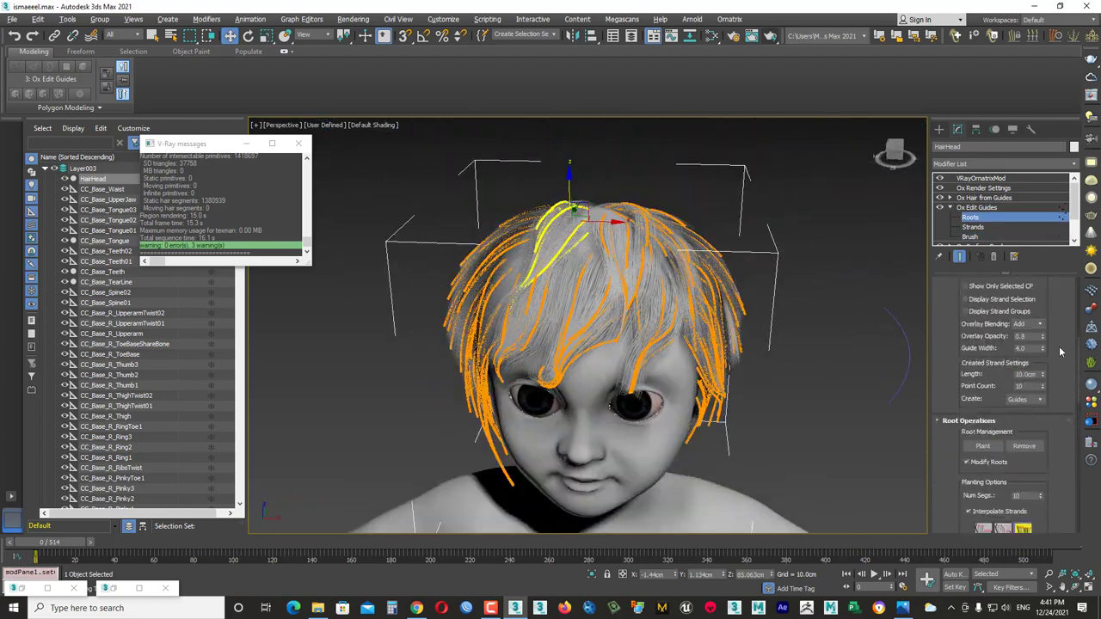
alt+middle_drag(926, 421, 607, 361)
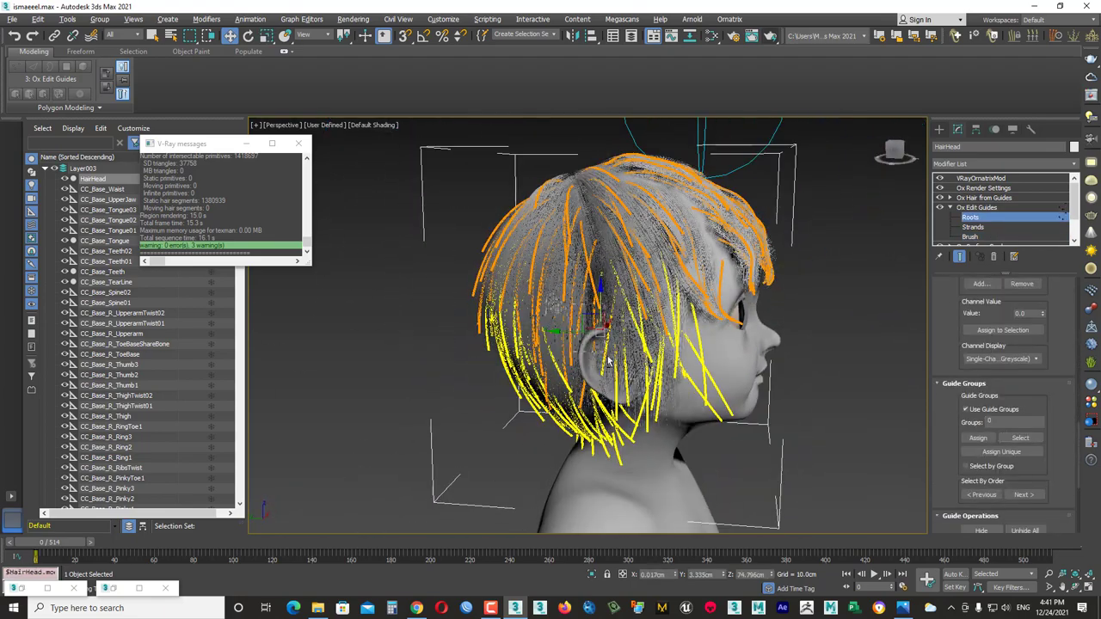
alt+middle_drag(621, 426, 860, 441)
scroll(860, 430, up, 5)
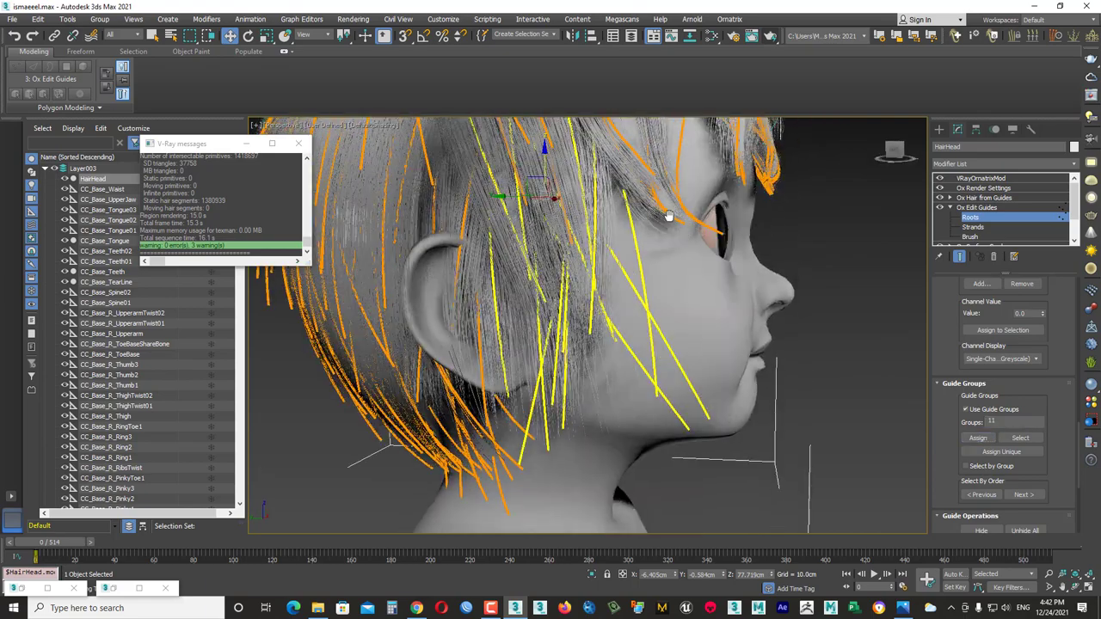
key(3)
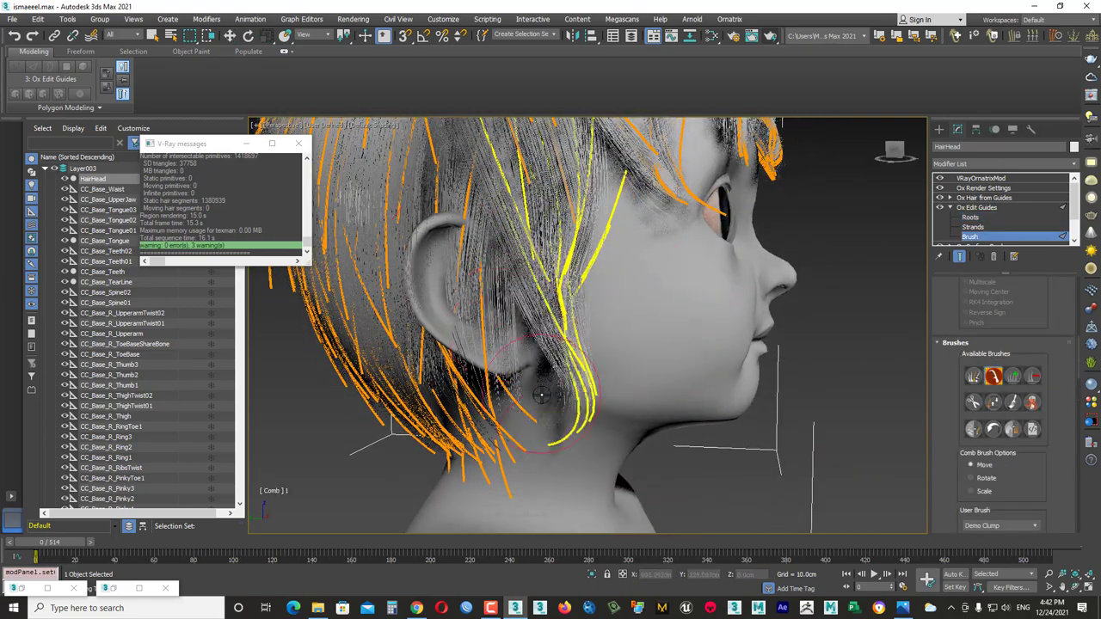
key(ctrl+z)
mouse_move(563, 339)
alt+middle_down()
mouse_move(620, 270)
mouse_move(390, 303)
alt+middle_up()
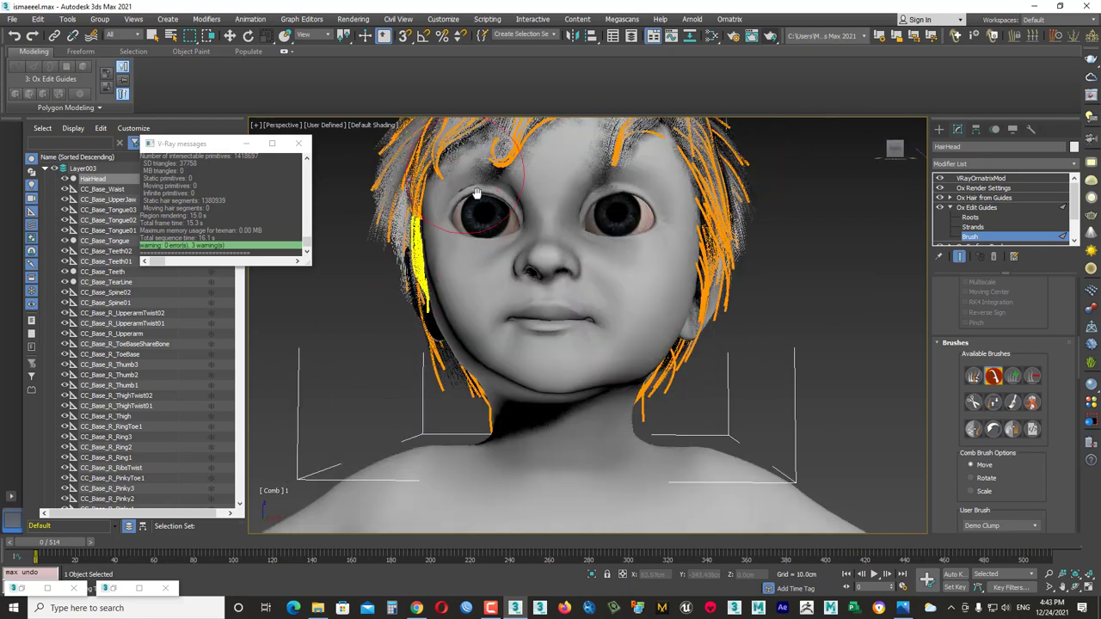
Add Ox Strand Length above Ox Render Settings with Randomize Amount 30.
key(3)
alt+middle_drag(479, 356, 620, 258)
click(976, 188)
click(1016, 165)
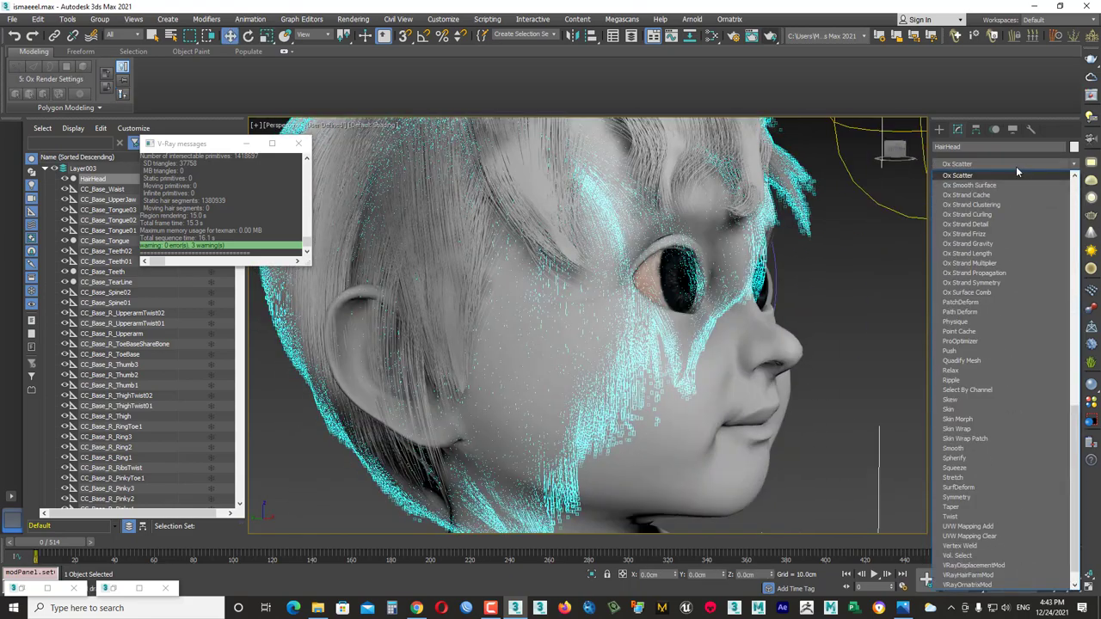
key(Down)
key(Down)
key(Down)
key(Down)
key(Down)
key(Down)
key(Down)
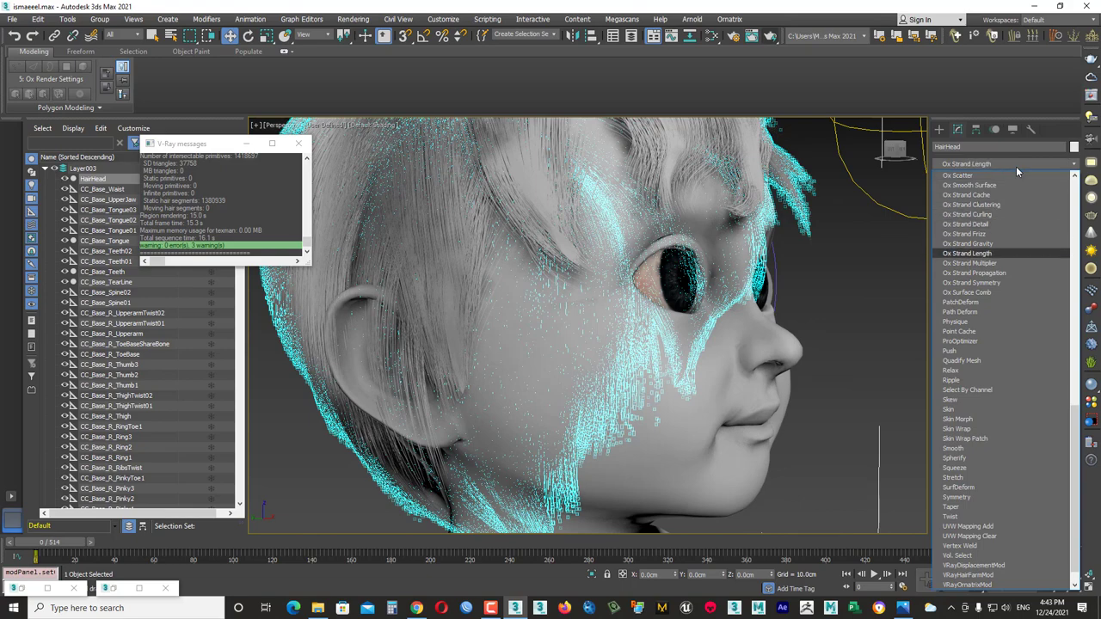
key(Return)
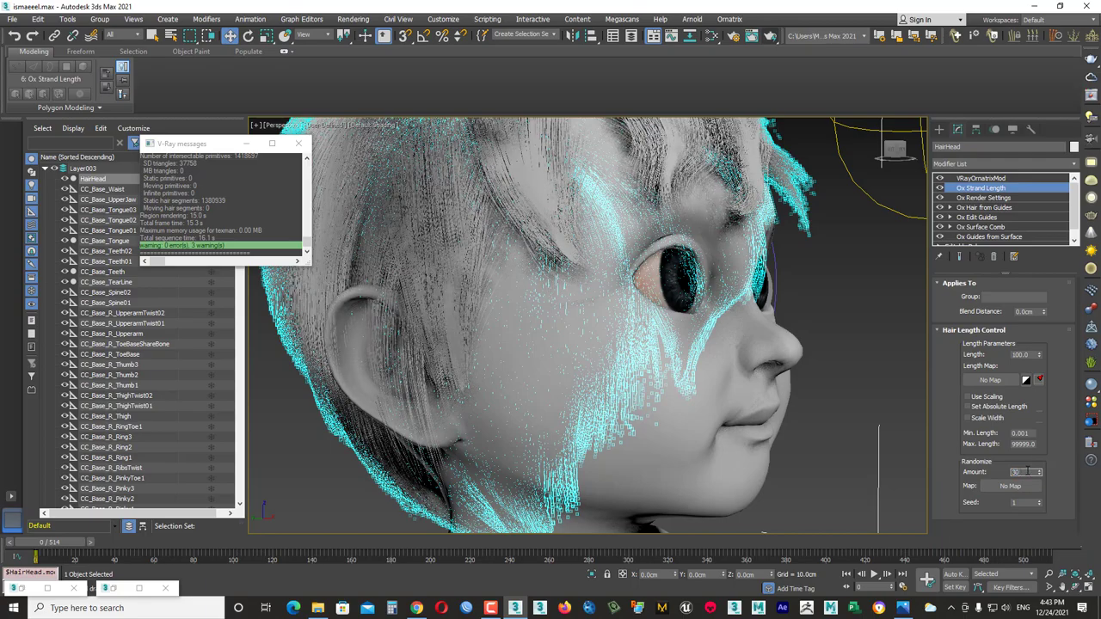
alt+middle_drag(509, 179, 619, 426)
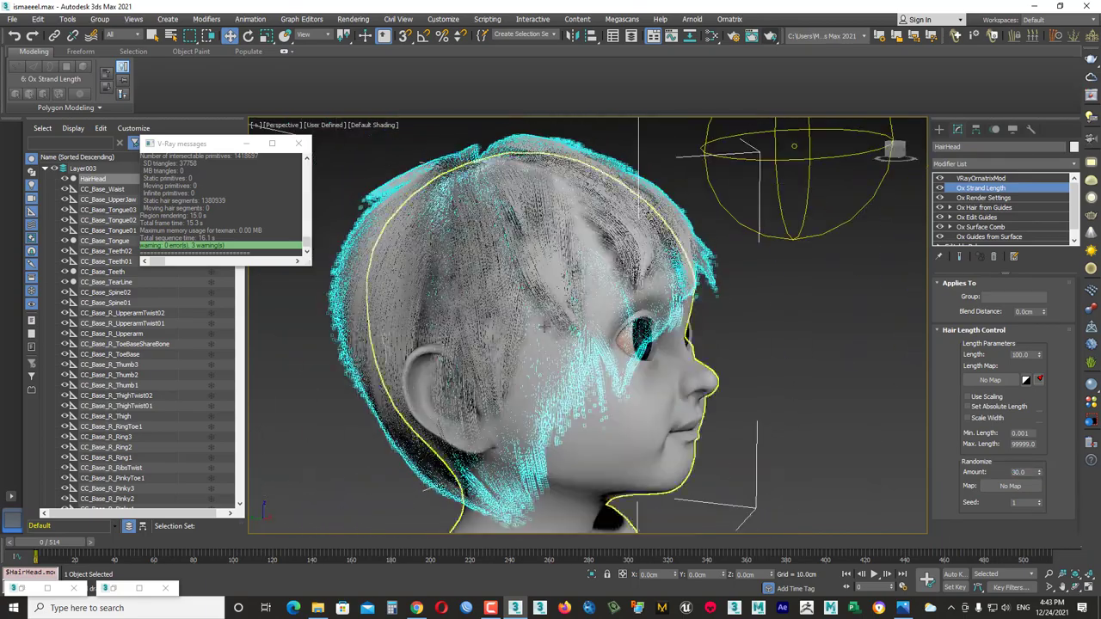
alt+middle_drag(542, 324, 944, 218)
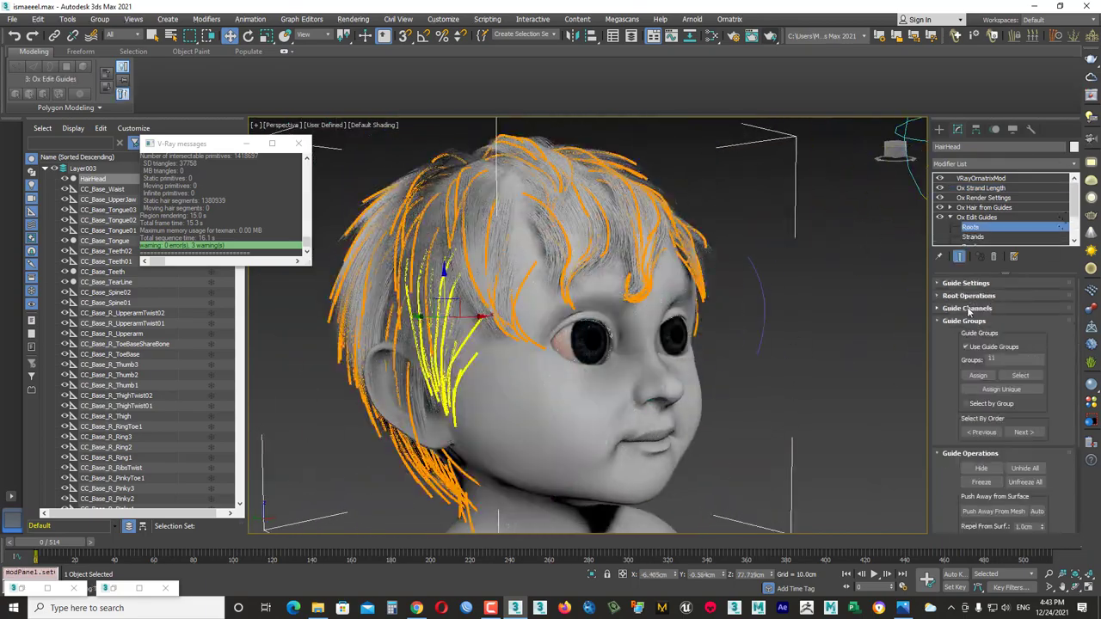
Brush the guides near the ear and run a V-Ray preview render.
mouse_move(602, 344)
alt+middle_down()
mouse_move(539, 418)
mouse_move(736, 241)
mouse_move(688, 258)
alt+middle_up()
key(3)
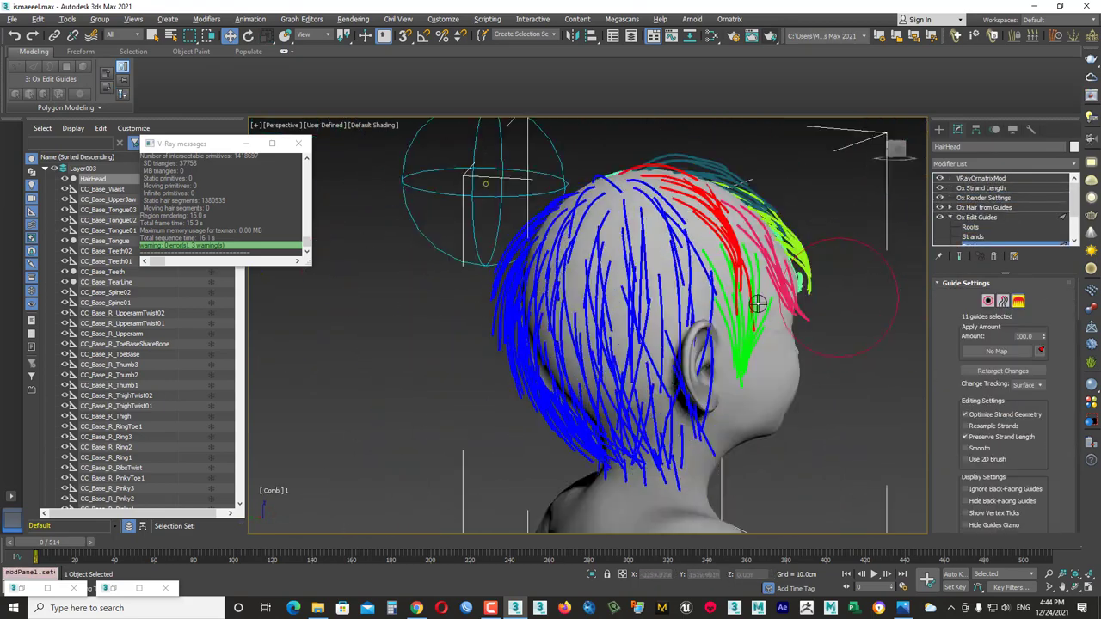
click(770, 35)
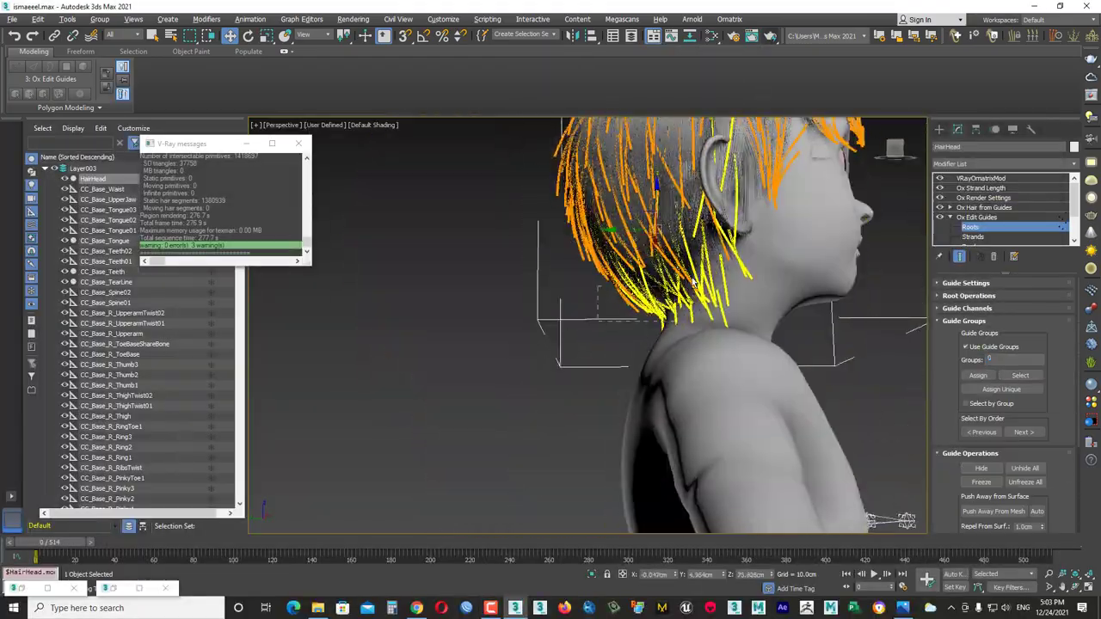
mouse_move(658, 284)
alt+middle_down()
mouse_move(751, 531)
mouse_move(632, 310)
mouse_move(641, 404)
alt+middle_up()
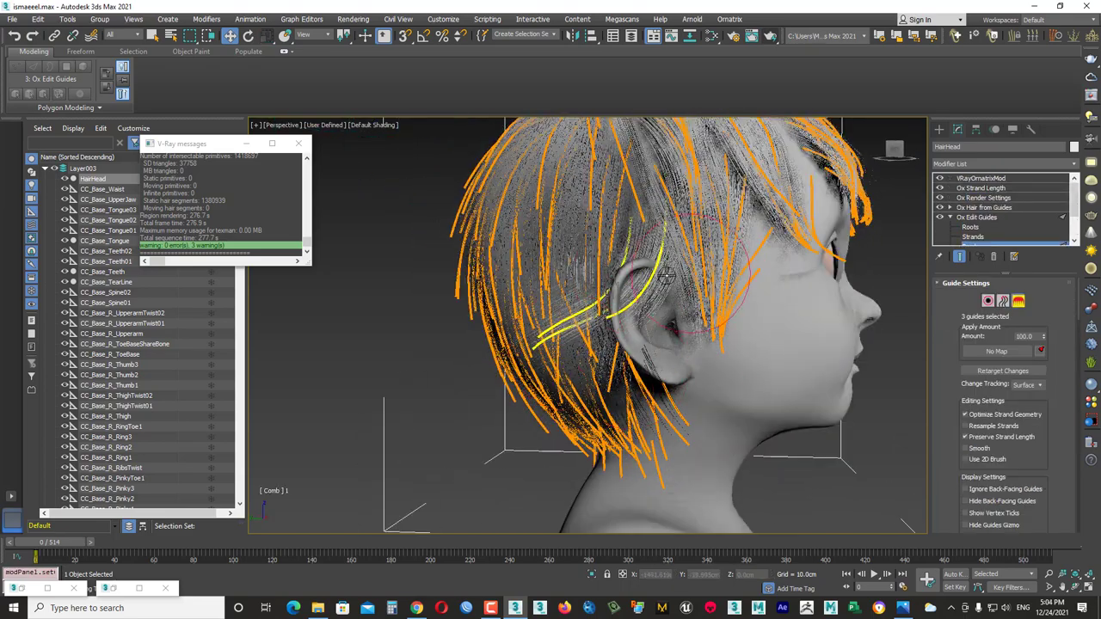
Inspect the ear area and face from several angles, then switch the viewport to wireframe.
alt+middle_drag(679, 292, 615, 419)
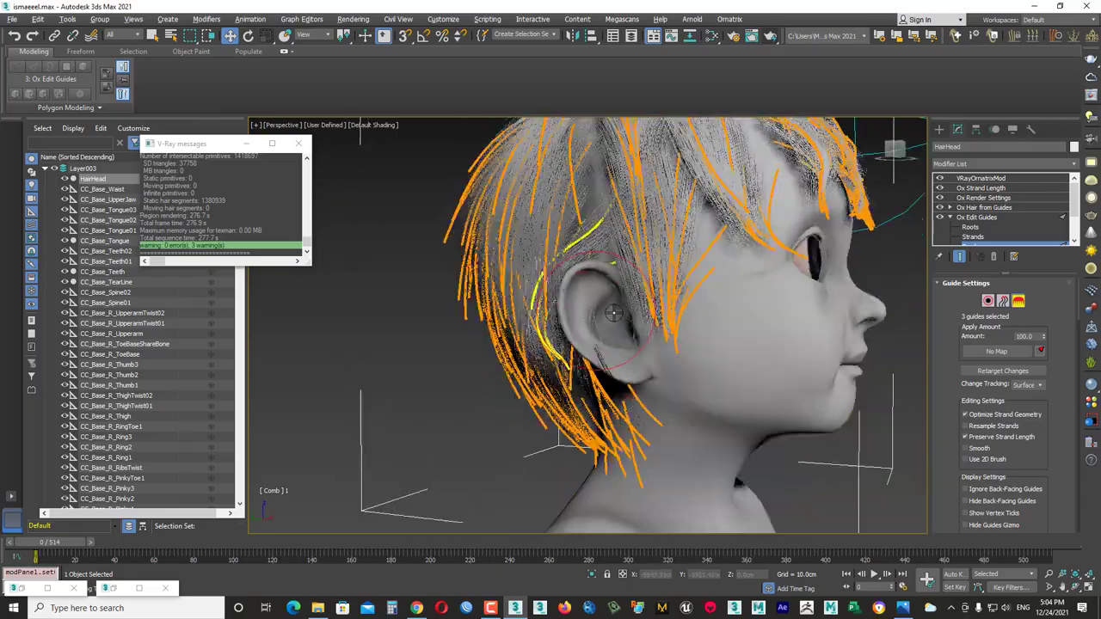
scroll(615, 419, up, 3)
scroll(615, 419, down, 3)
mouse_move(715, 356)
alt+middle_down()
mouse_move(526, 302)
mouse_move(831, 527)
alt+middle_up()
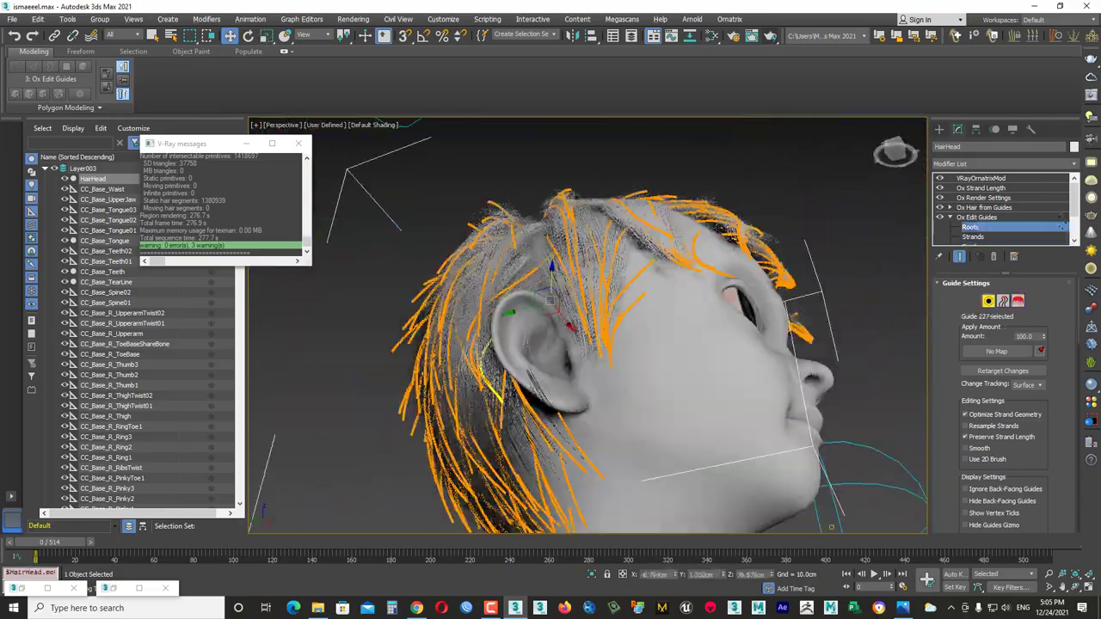
alt+middle_drag(523, 244, 602, 362)
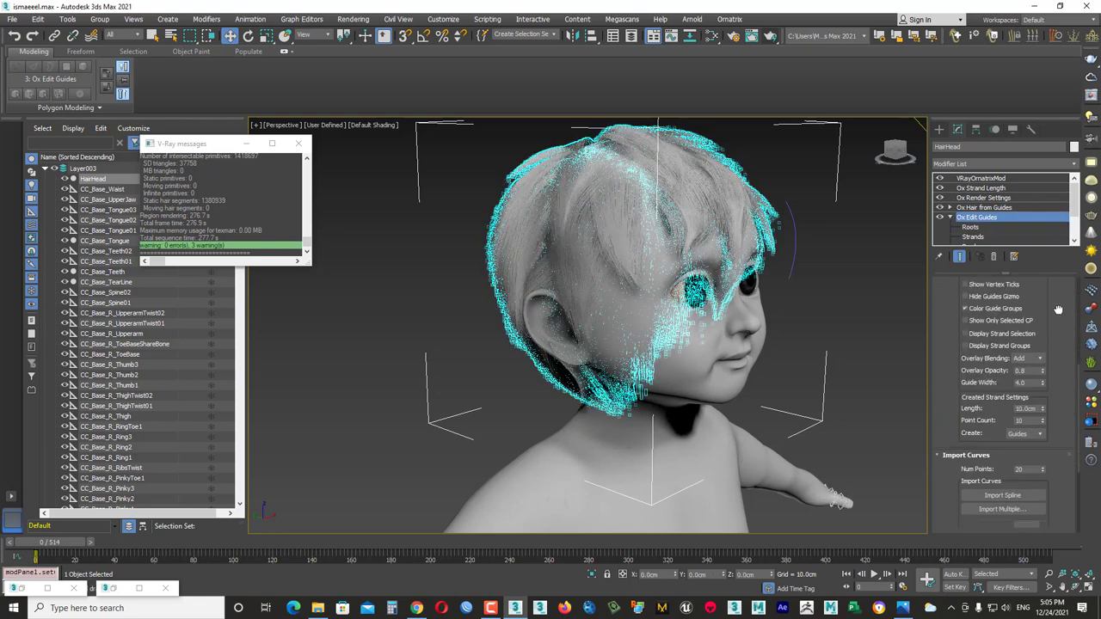
alt+middle_drag(886, 239, 638, 234)
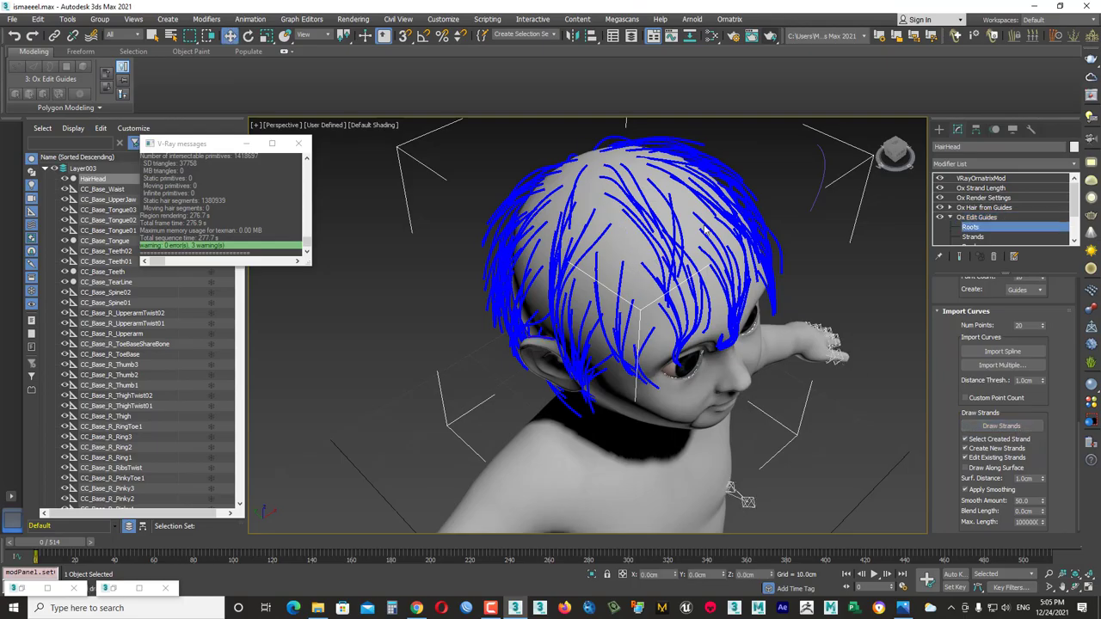
mouse_move(705, 232)
alt+middle_down()
mouse_move(670, 208)
mouse_move(894, 279)
alt+middle_up()
key(F3)
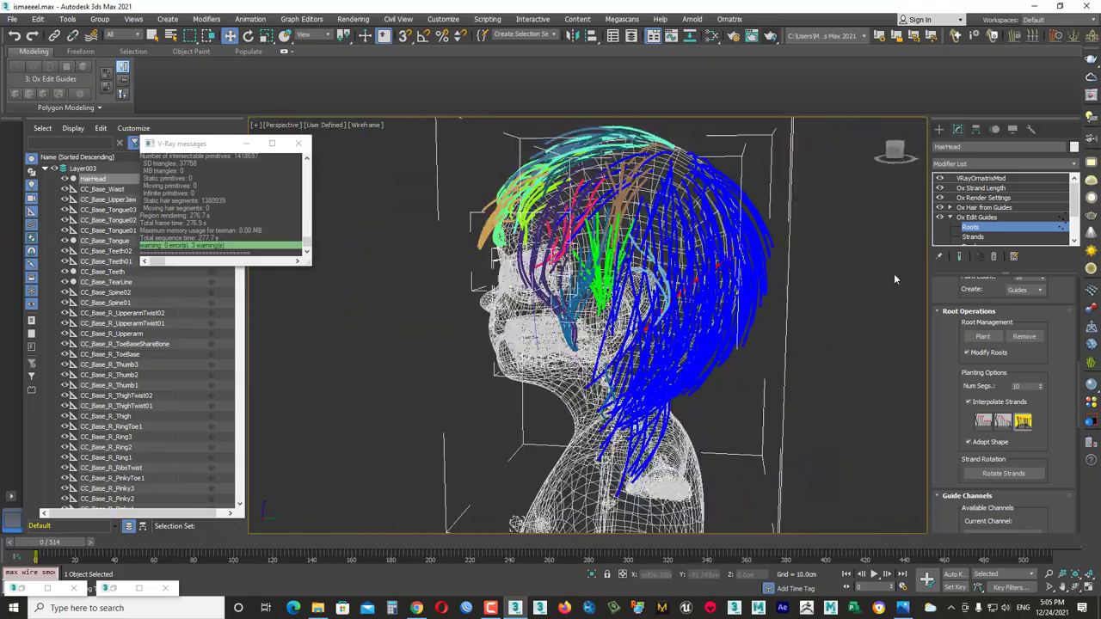
Return to shaded display, frame the head, and examine the red guide arching over the top.
alt+middle_drag(760, 244, 578, 270)
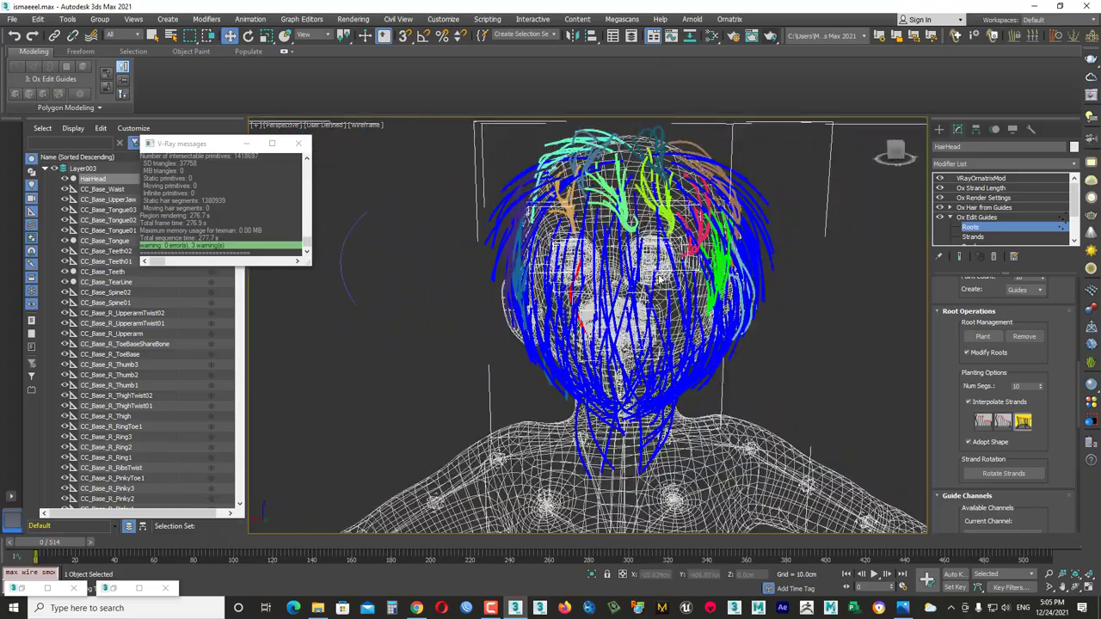
key(F3)
alt+middle_drag(578, 180, 843, 264)
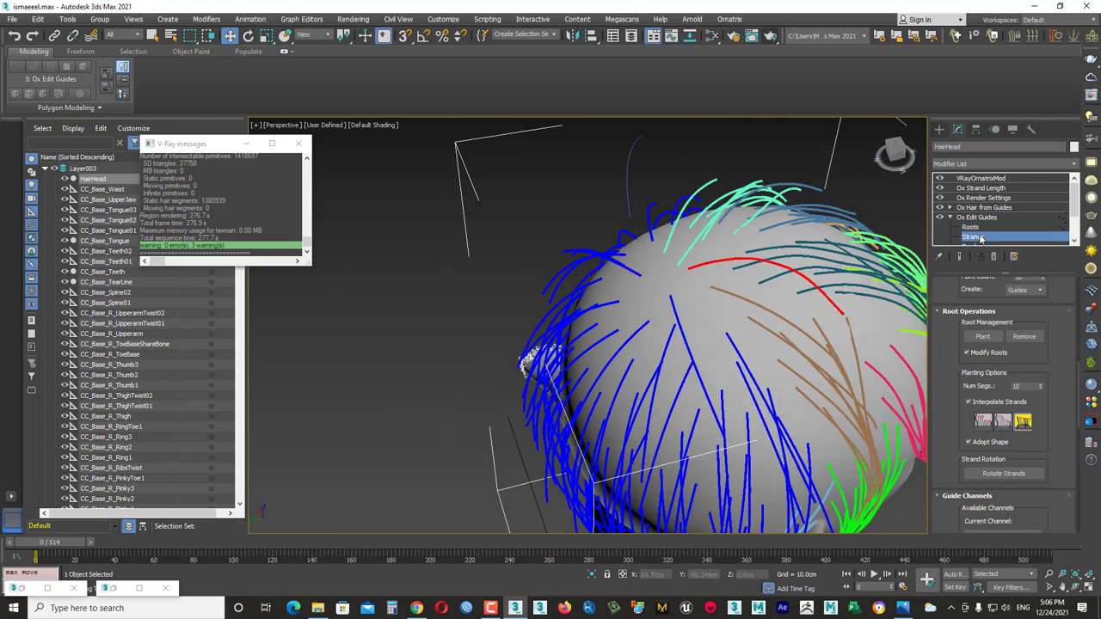
scroll(851, 238, down, 2)
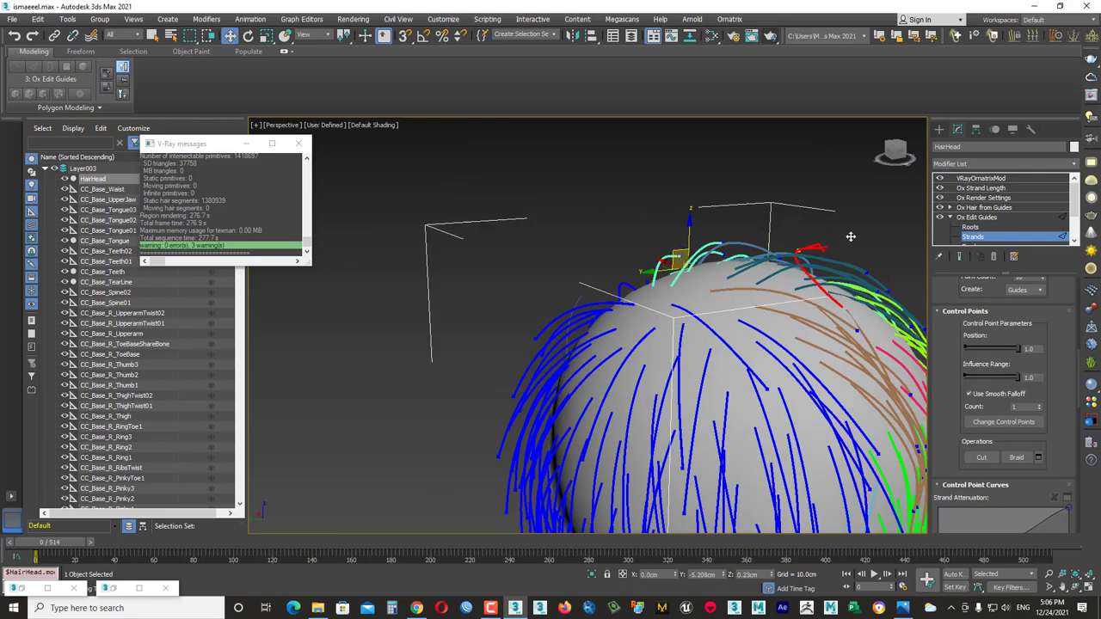
key(z)
alt+middle_drag(711, 287, 703, 199)
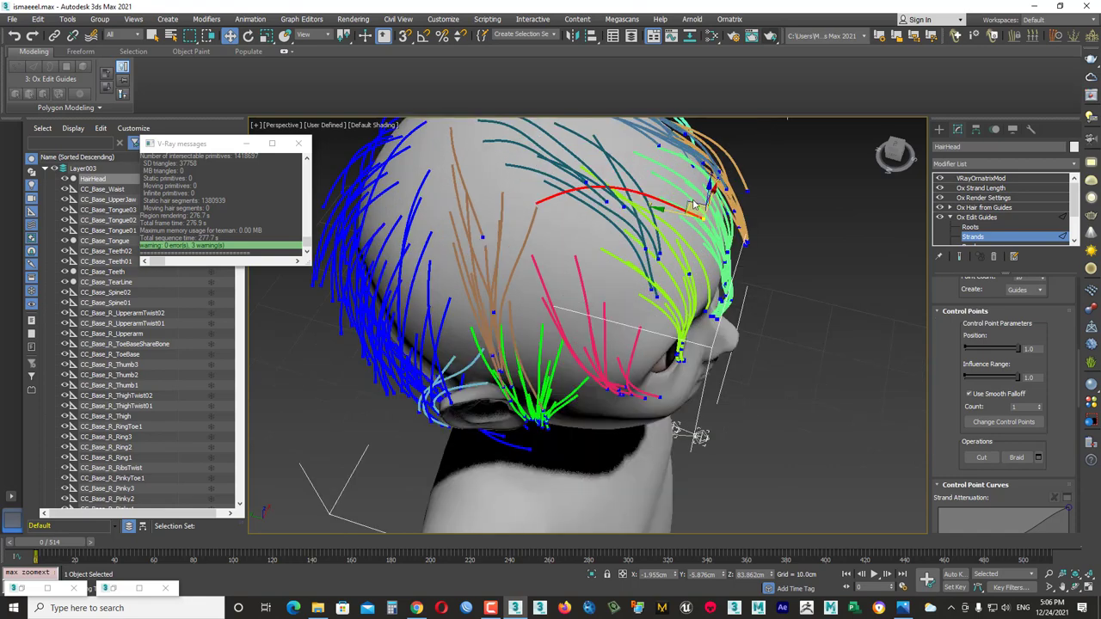
mouse_move(678, 249)
alt+middle_down()
mouse_move(719, 183)
mouse_move(632, 268)
alt+middle_up()
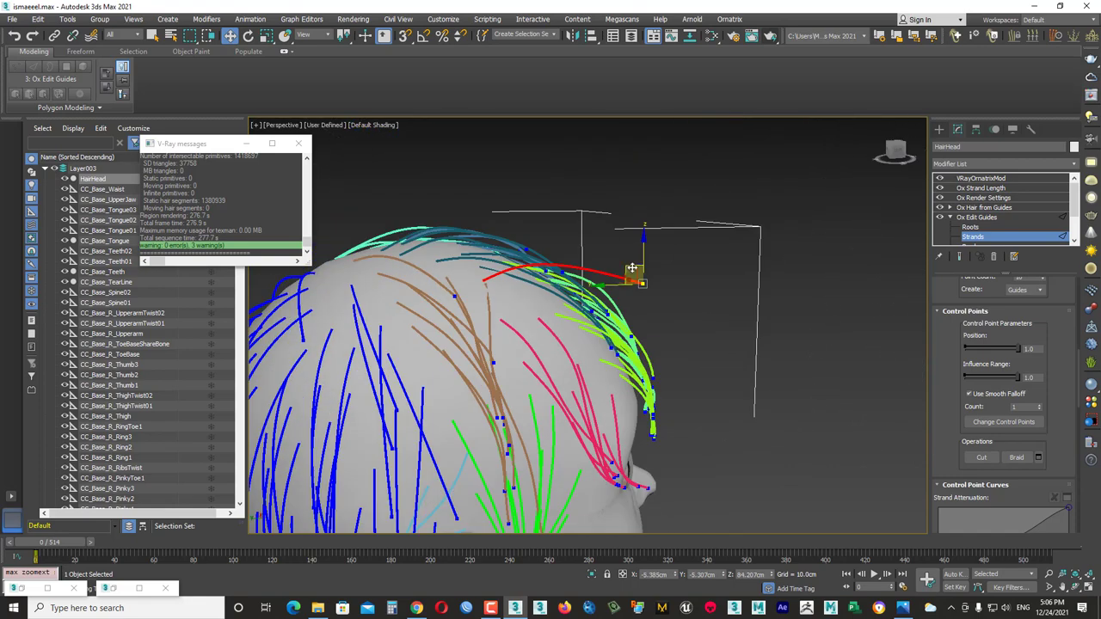
alt+middle_drag(627, 359, 605, 352)
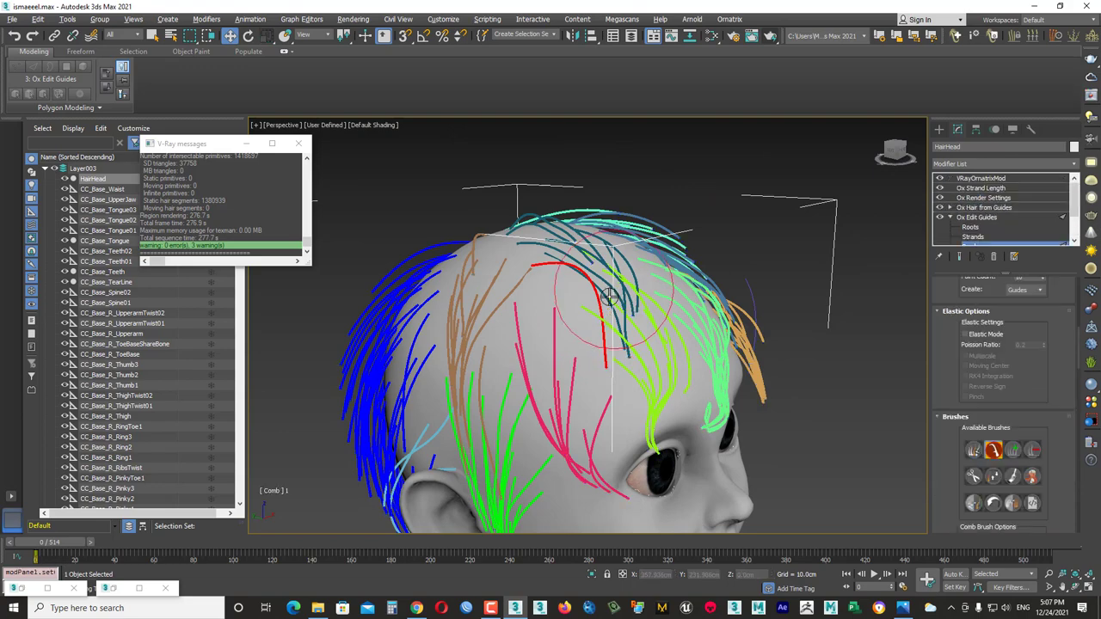
Switch between Roots and Strands levels to shape the front guides over the forehead.
mouse_move(635, 301)
alt+middle_down()
mouse_move(596, 342)
mouse_move(617, 310)
mouse_move(611, 280)
mouse_move(605, 369)
mouse_move(580, 387)
mouse_move(604, 299)
alt+middle_up()
mouse_move(516, 299)
alt+middle_down()
mouse_move(459, 332)
mouse_move(557, 271)
mouse_move(602, 284)
alt+middle_up()
click(970, 227)
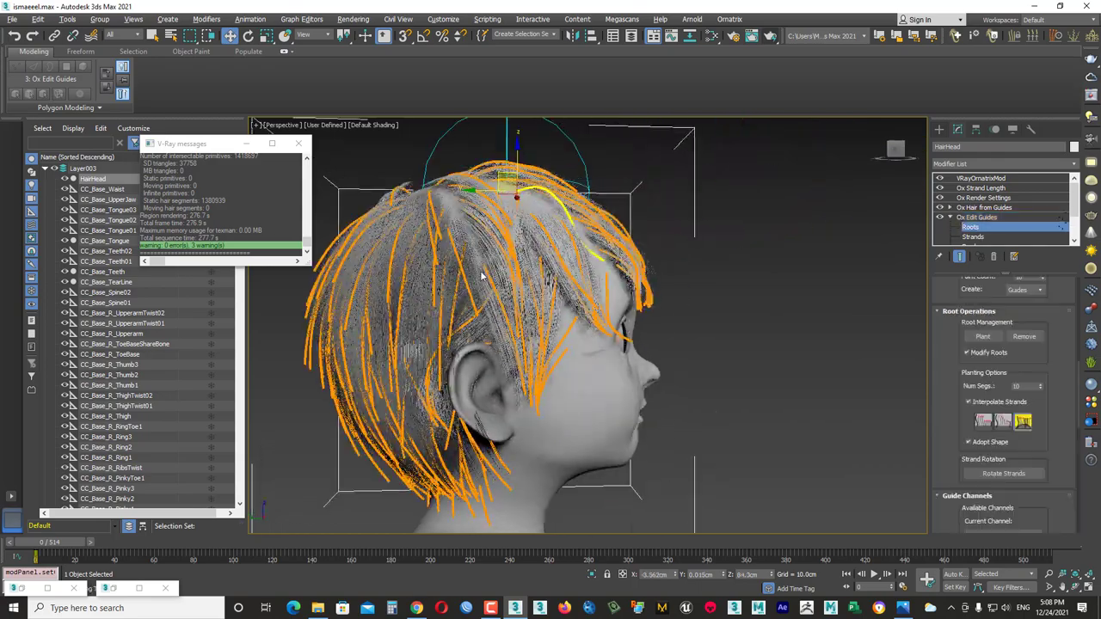
mouse_move(863, 442)
alt+middle_down()
mouse_move(499, 295)
mouse_move(560, 301)
alt+middle_up()
click(972, 237)
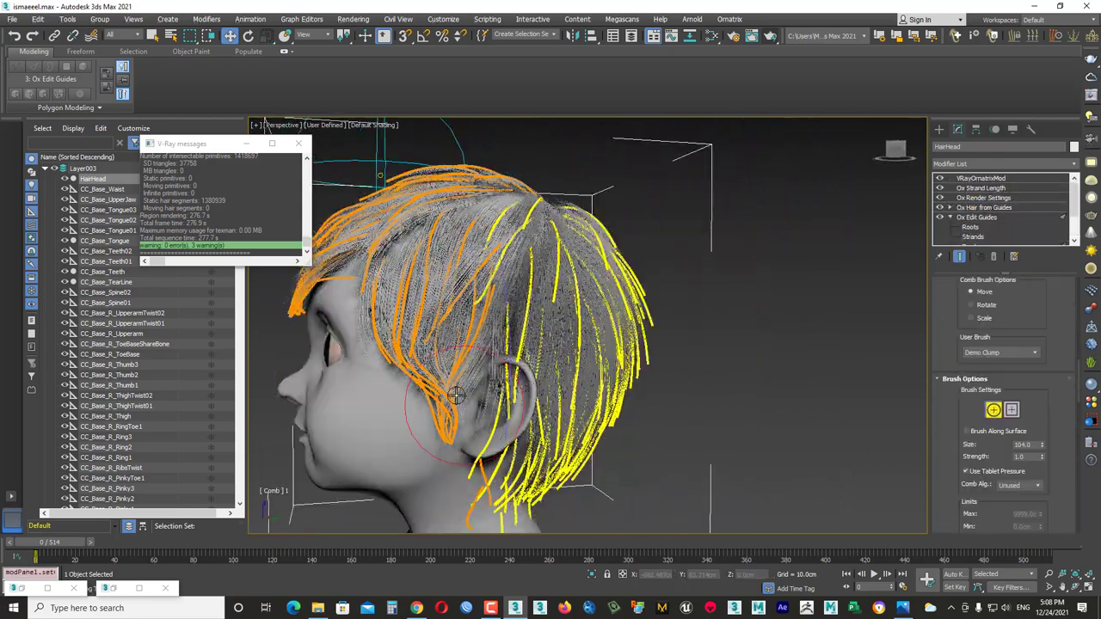
alt+middle_drag(550, 361, 588, 428)
mouse_move(379, 419)
alt+middle_down()
mouse_move(430, 455)
mouse_move(528, 418)
mouse_move(319, 302)
mouse_move(467, 160)
mouse_move(320, 422)
mouse_move(492, 469)
mouse_move(599, 392)
alt+middle_up()
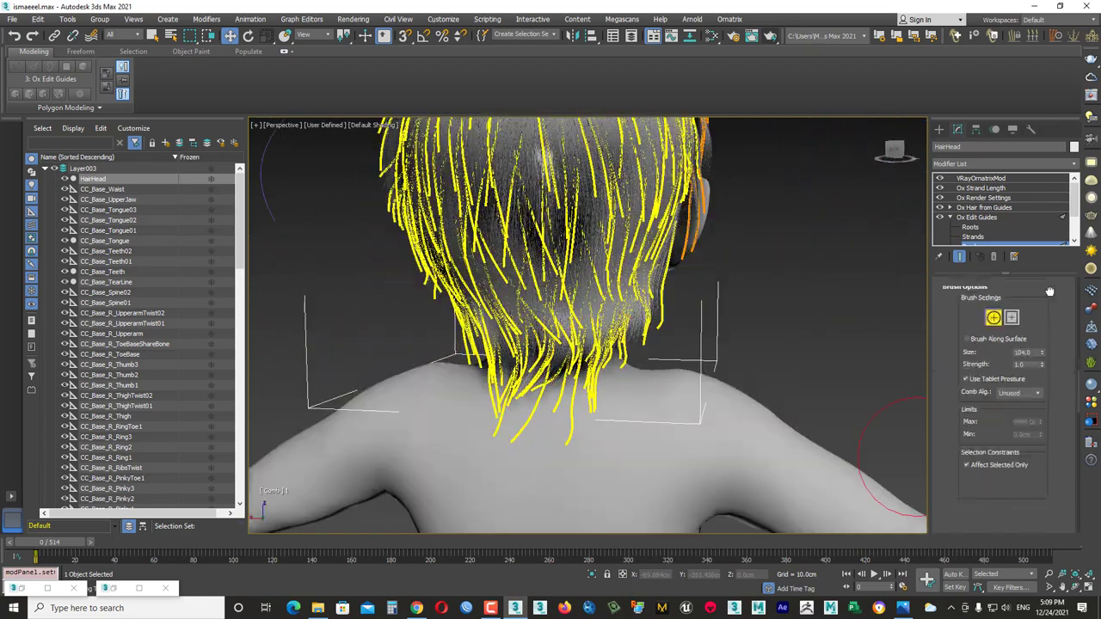
scroll(1049, 291, up, 5)
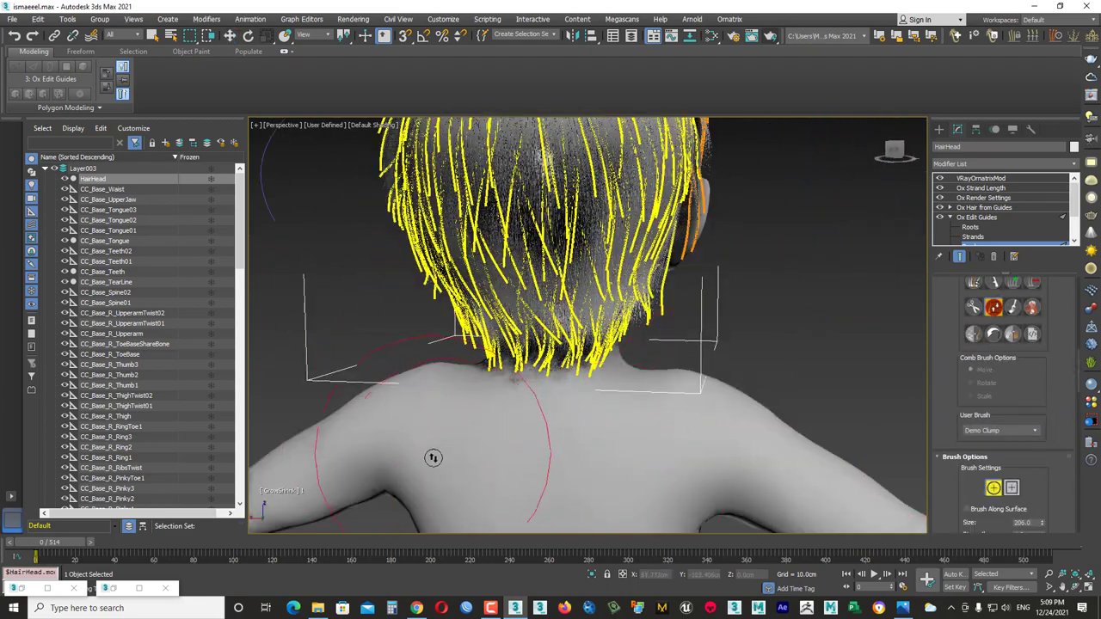
alt+middle_drag(711, 413, 535, 411)
key(1)
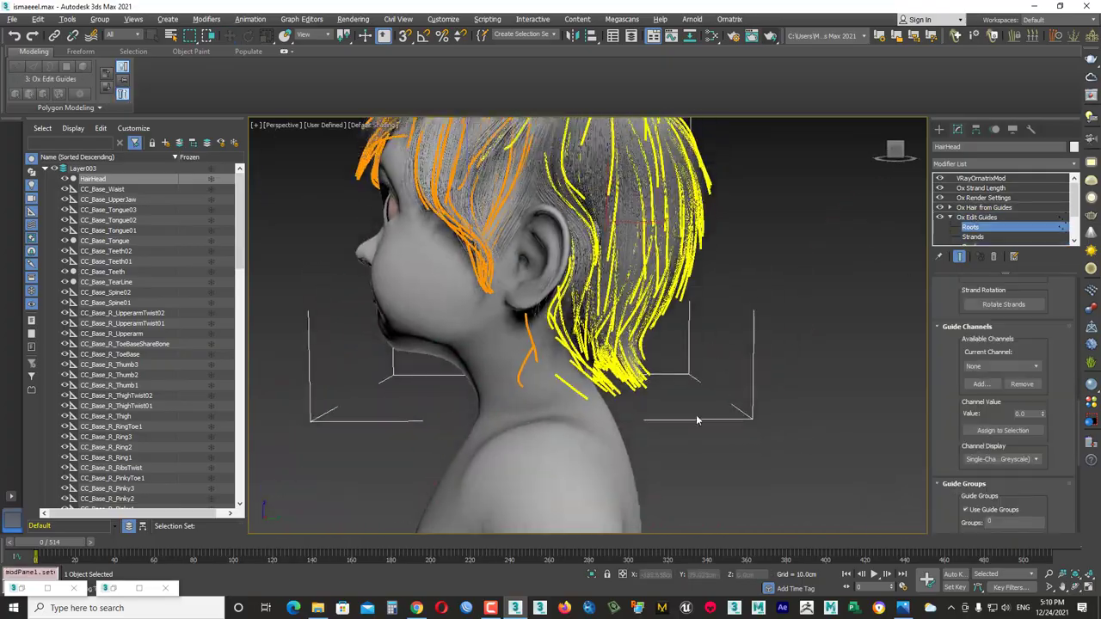
alt+middle_drag(696, 419, 626, 237)
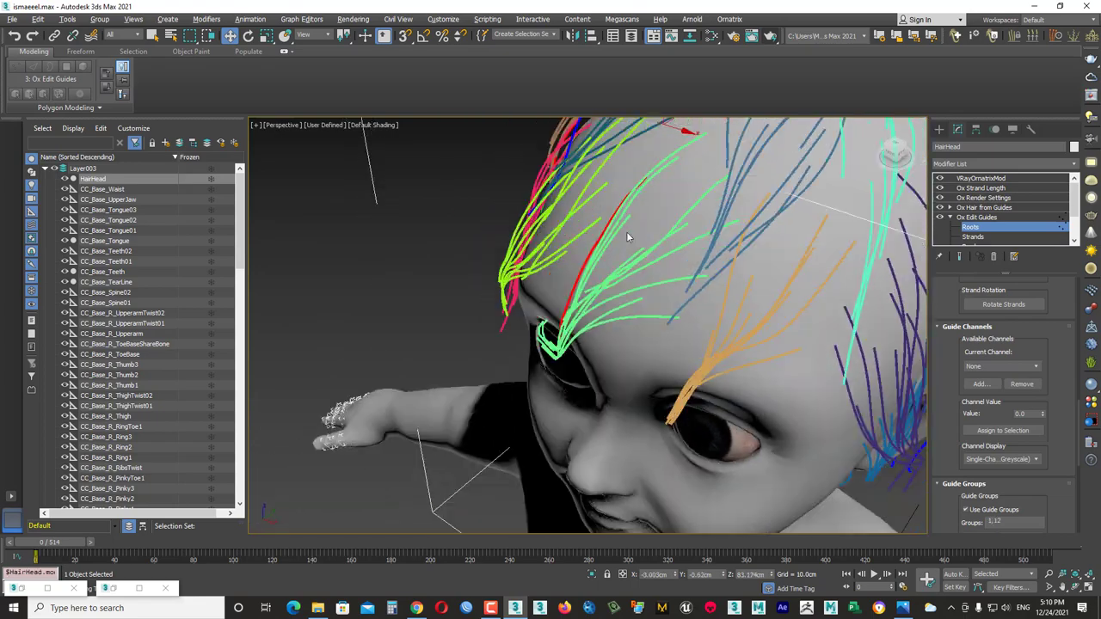
Undo several guide edits, reselect the red forehead guide, and return to the dense hair.
key(ctrl+z)
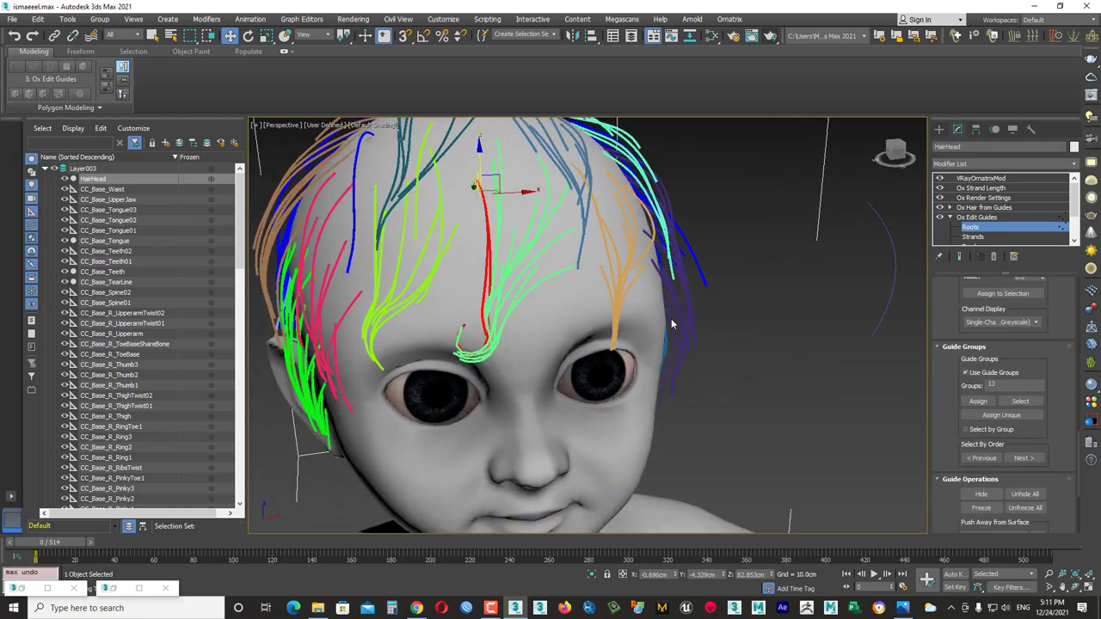
key(ctrl+z)
key(ctrl+z)
key(ctrl+z)
key(ctrl+z)
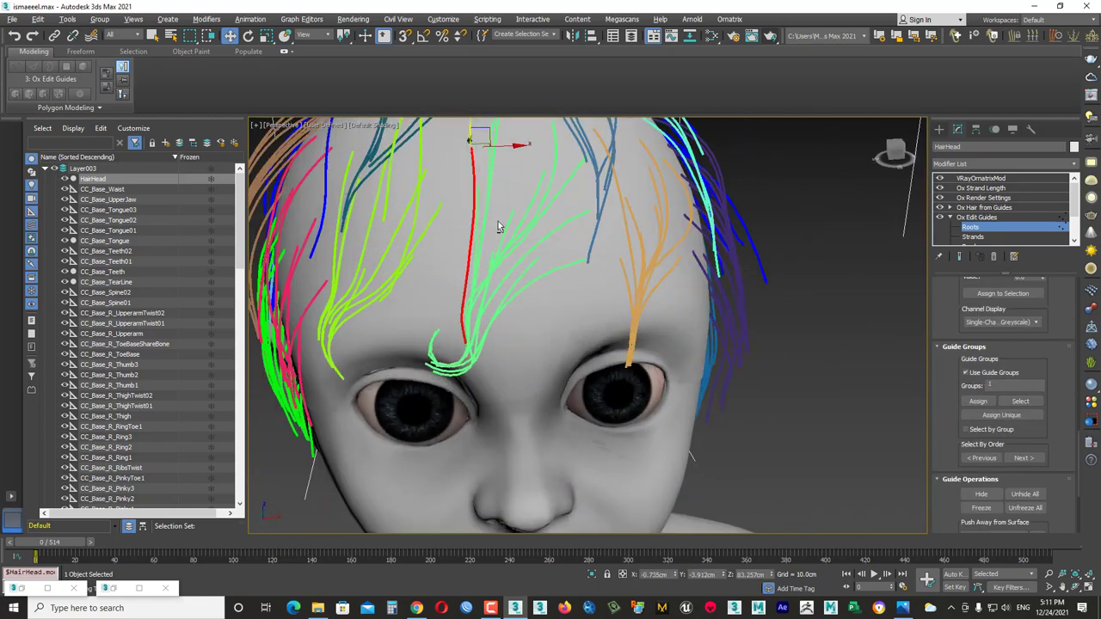
key(ctrl+z)
key(ctrl+z)
key(ctrl+z)
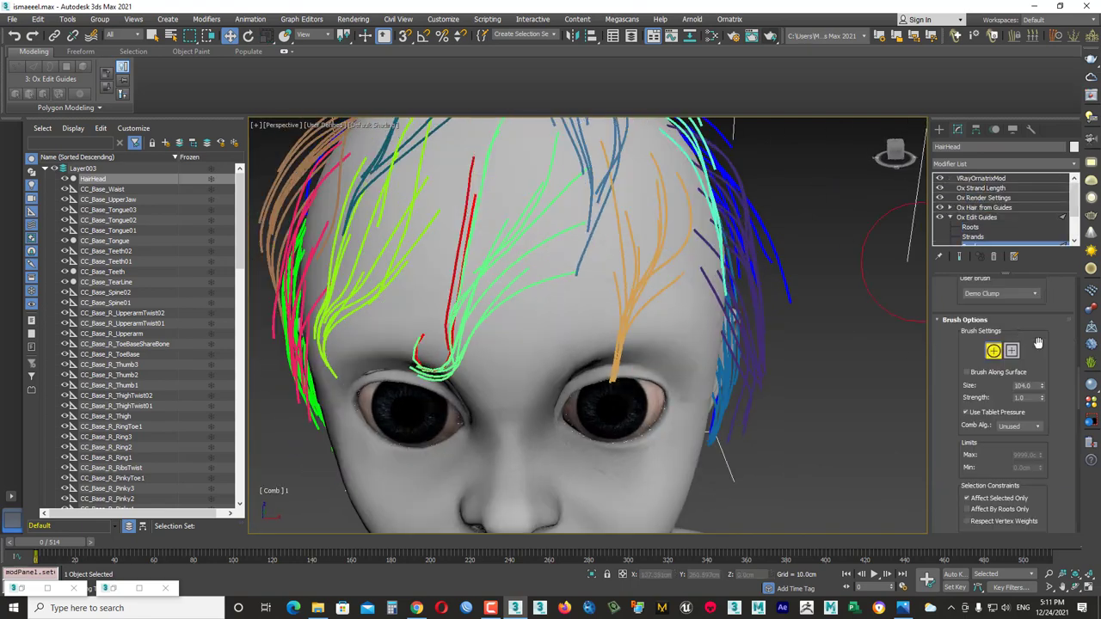
scroll(997, 387, down, 5)
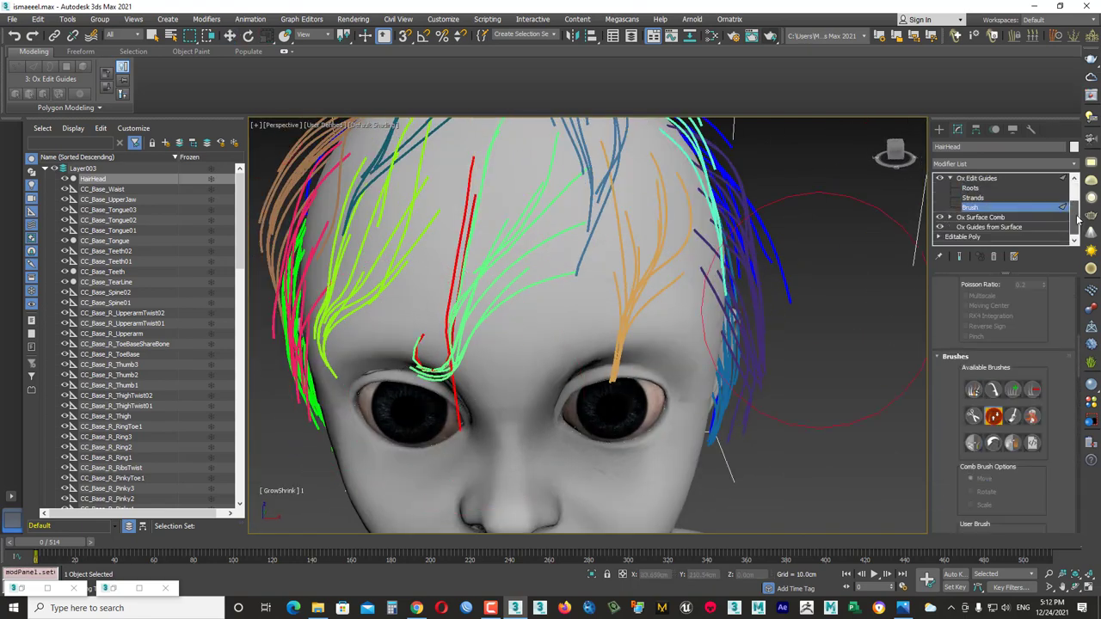
key(ctrl+z)
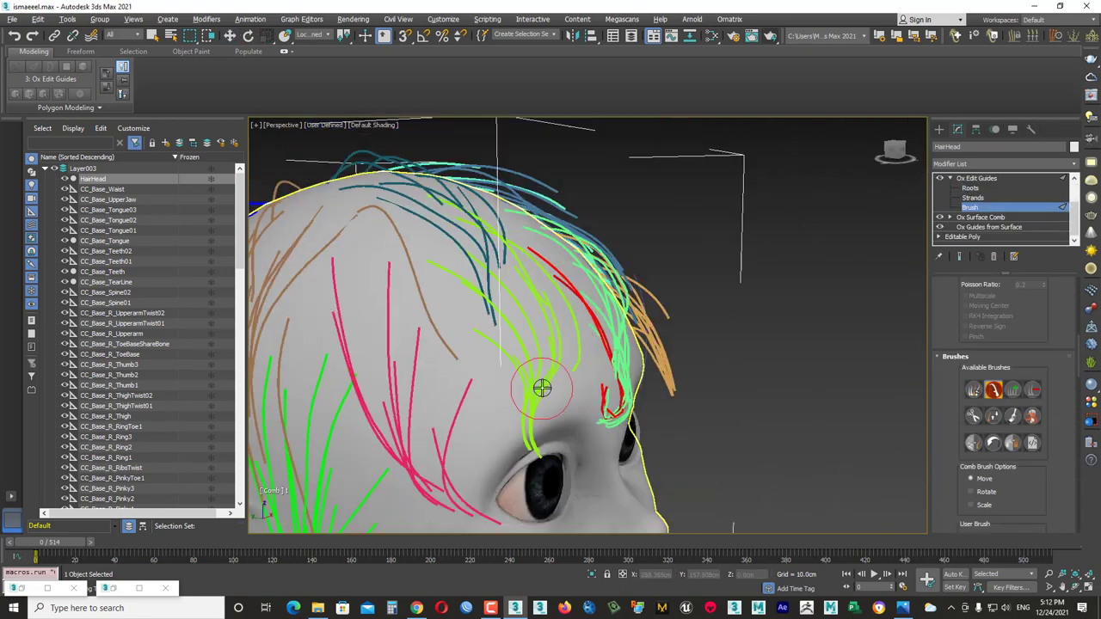
key(ctrl+z)
key(ctrl+z)
key(ctrl+z)
click(970, 189)
key(ctrl+z)
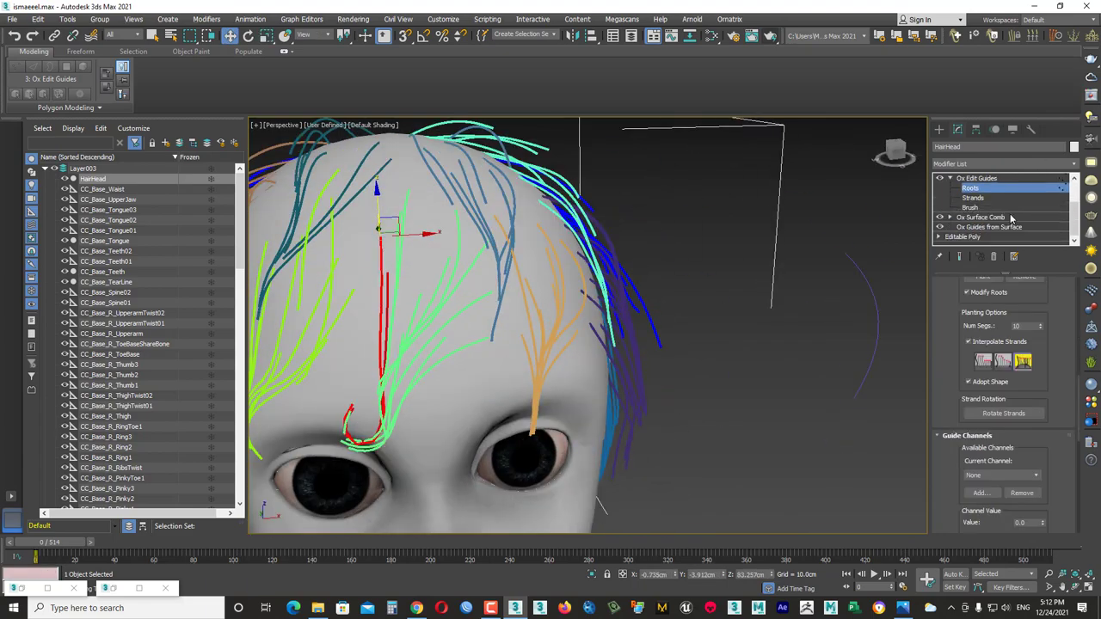
key(ctrl+z)
key(ctrl+z)
key(ctrl+z)
key(ctrl+z)
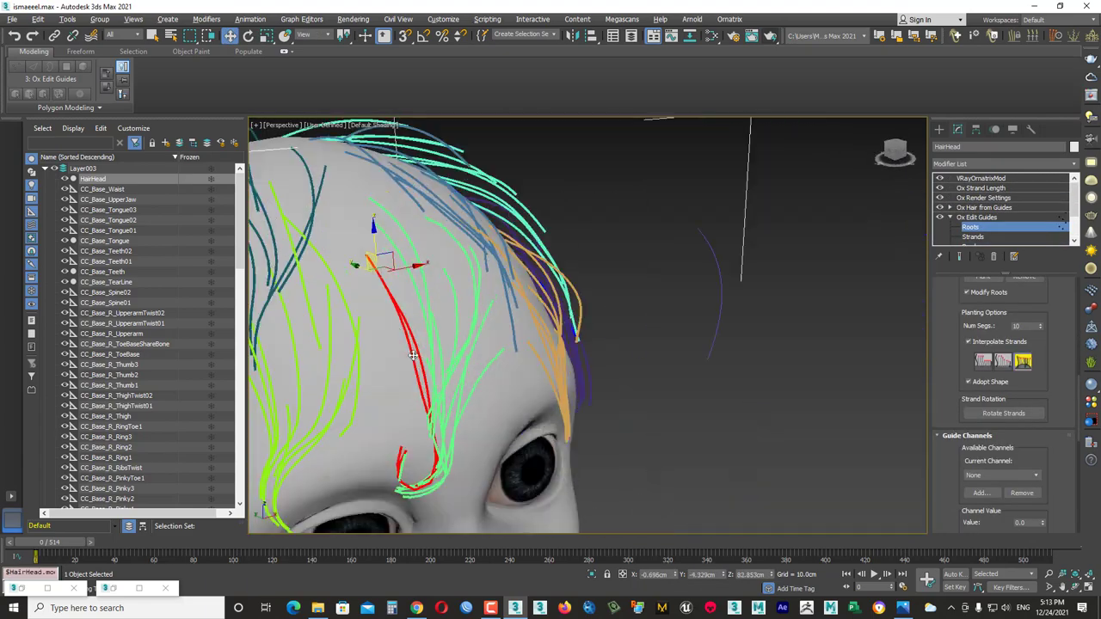
key(ctrl+z)
key(ctrl+z)
key(ctrl+z)
key(ctrl+z)
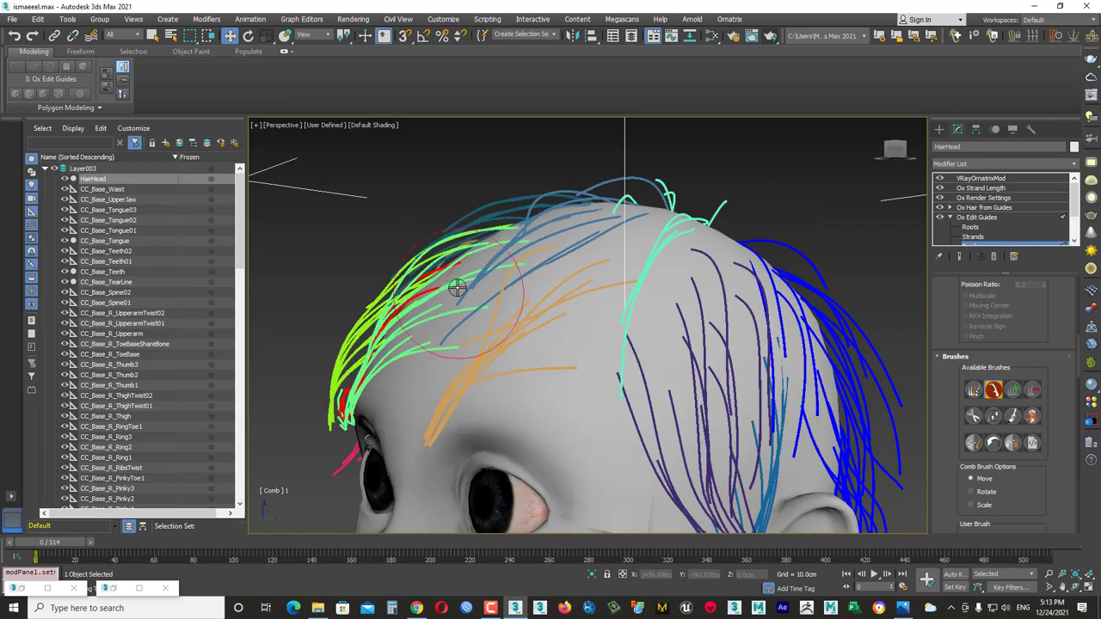
key(ctrl+z)
key(ctrl+z)
key(ctrl+z)
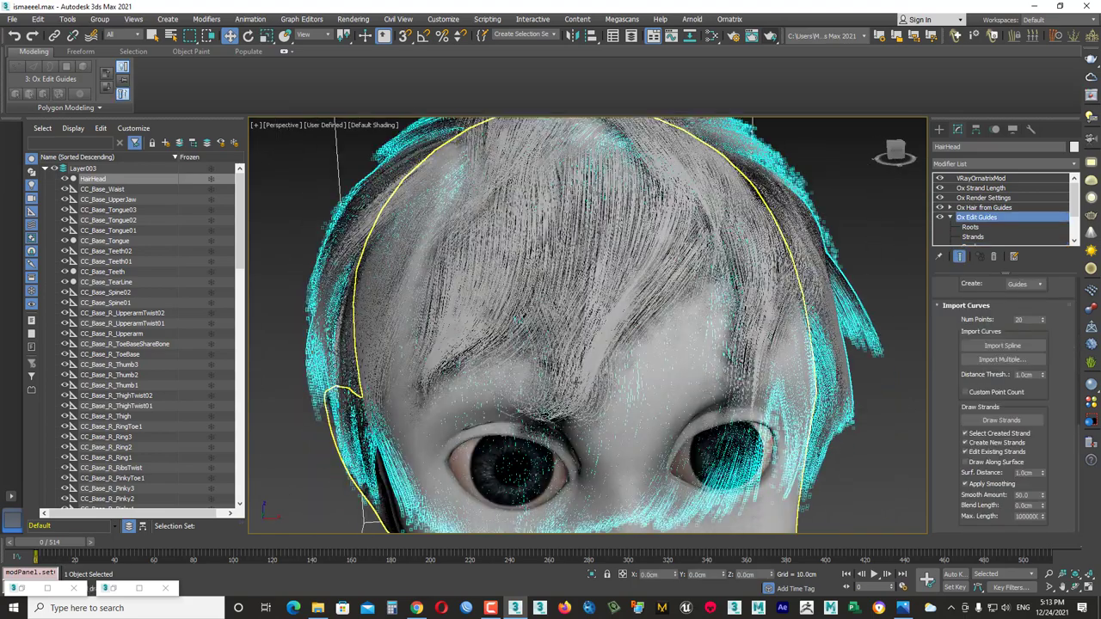
key(ctrl+z)
key(ctrl+z)
Add an Ox Strand Detail modifier above Ox Strand Length and render the head in V-Ray.
click(981, 188)
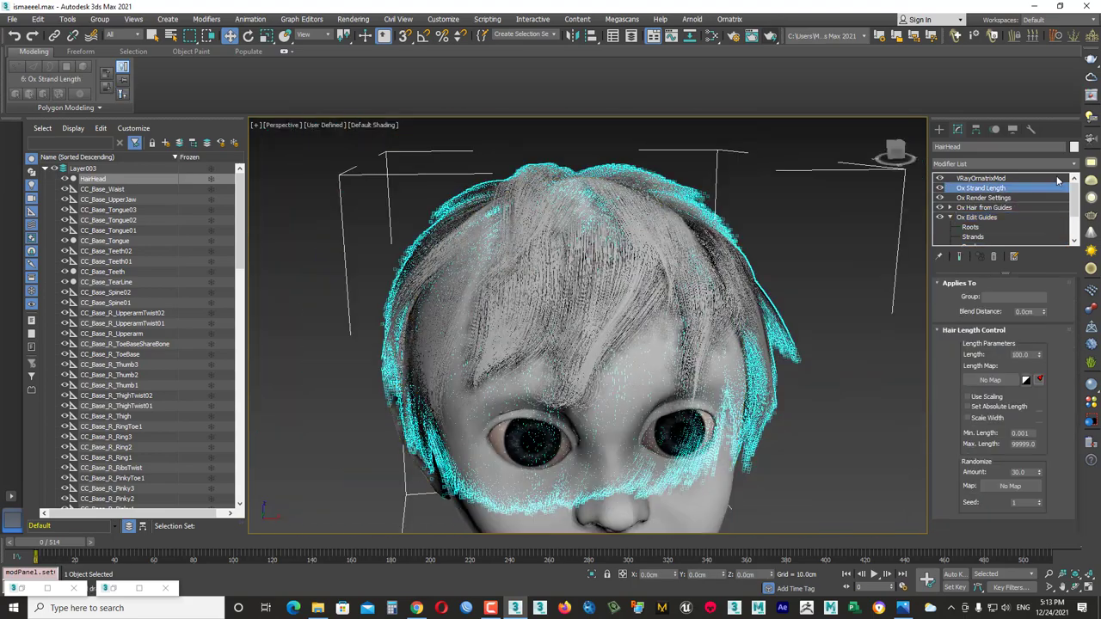
click(1007, 163)
scroll(1069, 291, down, 5)
scroll(1069, 291, down, 3)
scroll(1069, 291, down, 1)
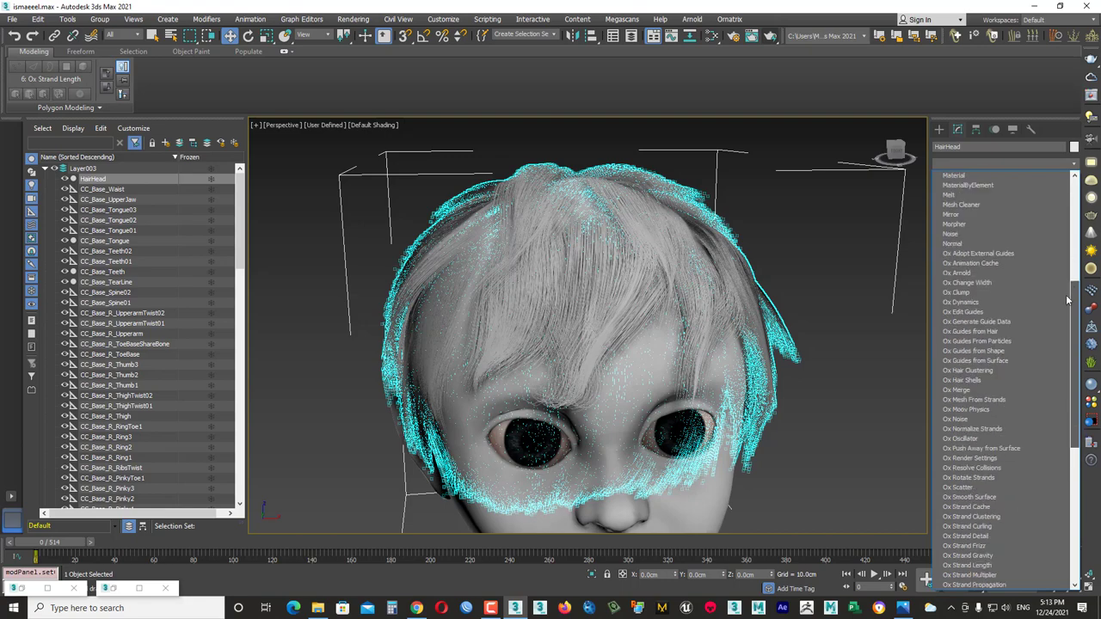
click(1023, 537)
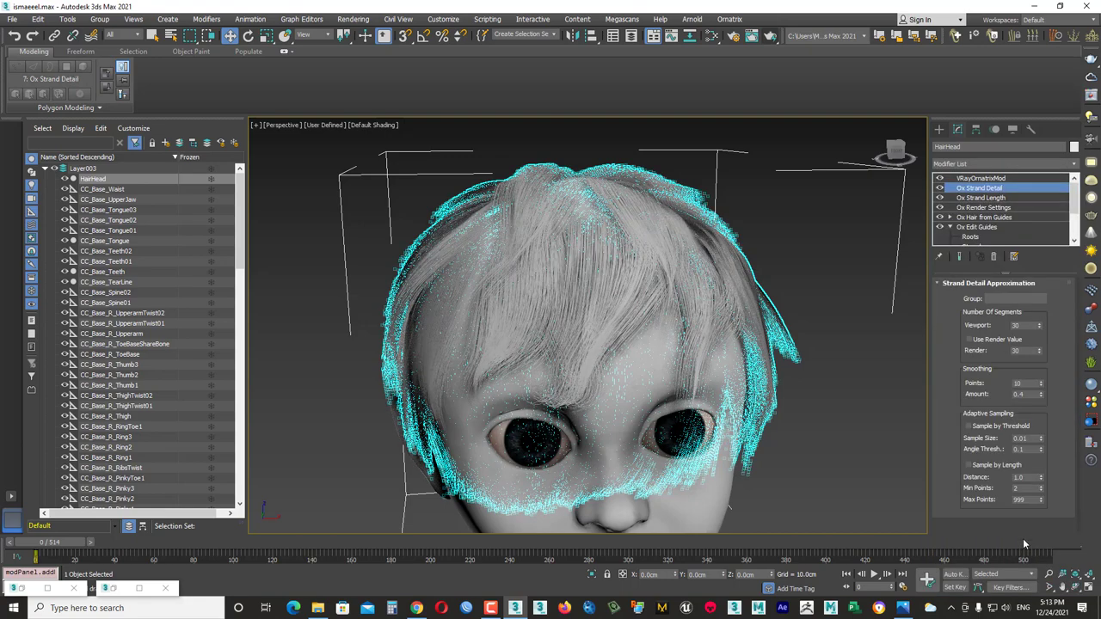
scroll(585, 325, up, 5)
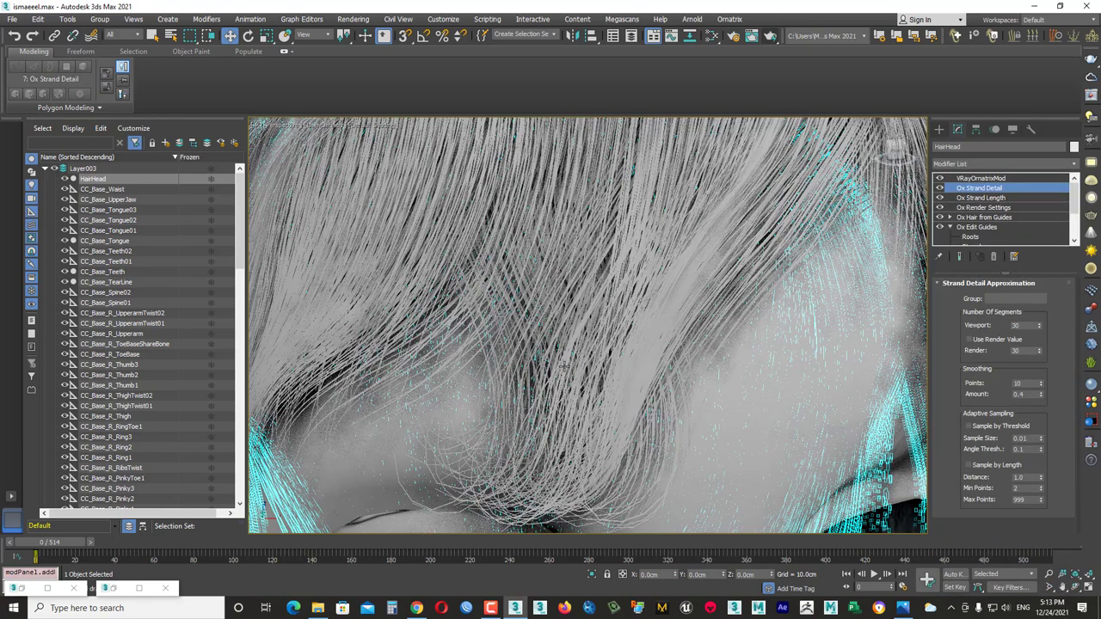
scroll(585, 325, down, 5)
mouse_move(864, 288)
alt+middle_down()
mouse_move(728, 327)
mouse_move(651, 143)
alt+middle_up()
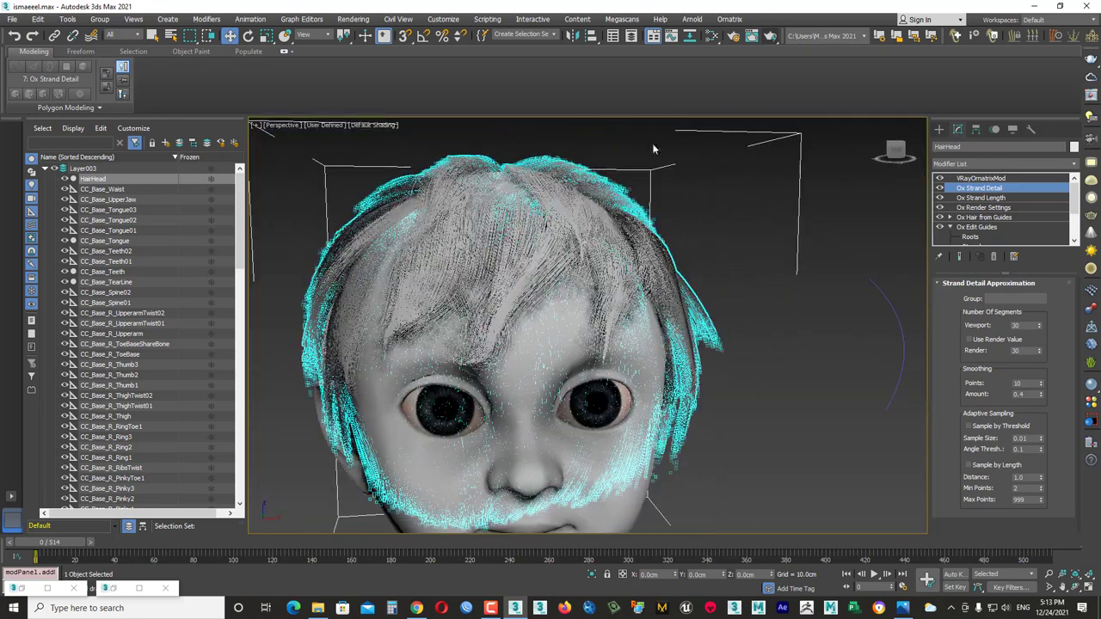
click(769, 35)
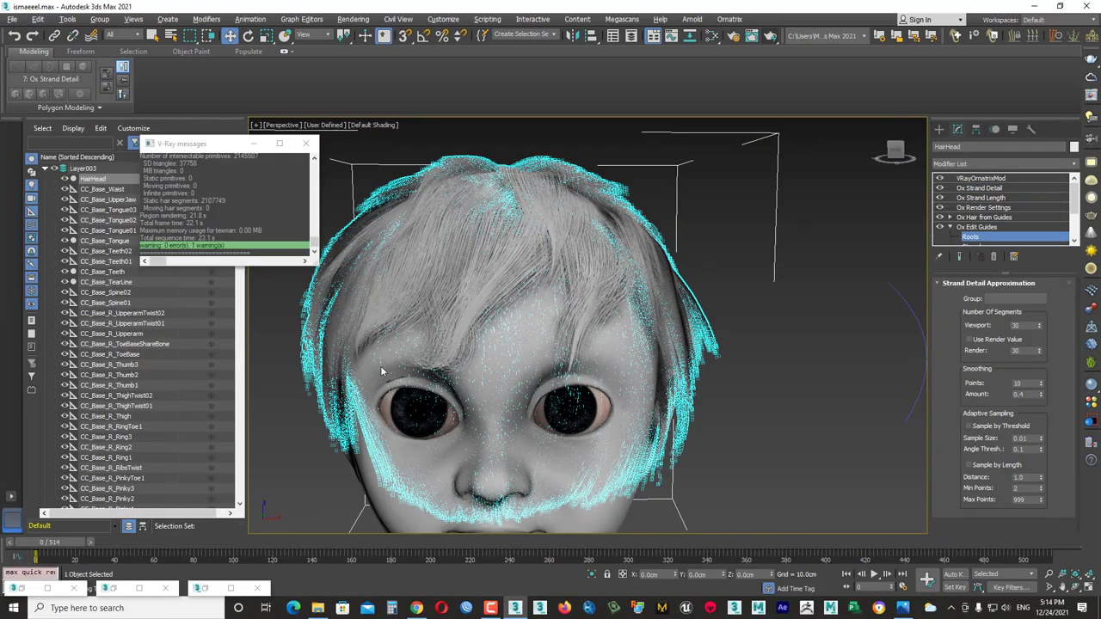
Comb the yellow front guides down across the forehead.
key(3)
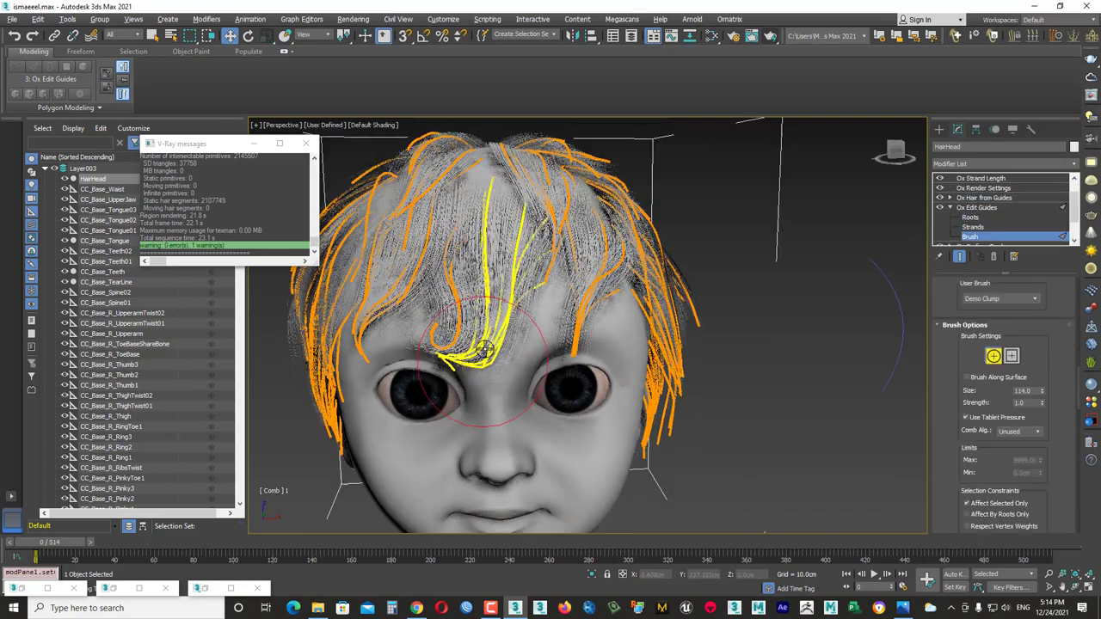
alt+middle_drag(860, 232, 757, 223)
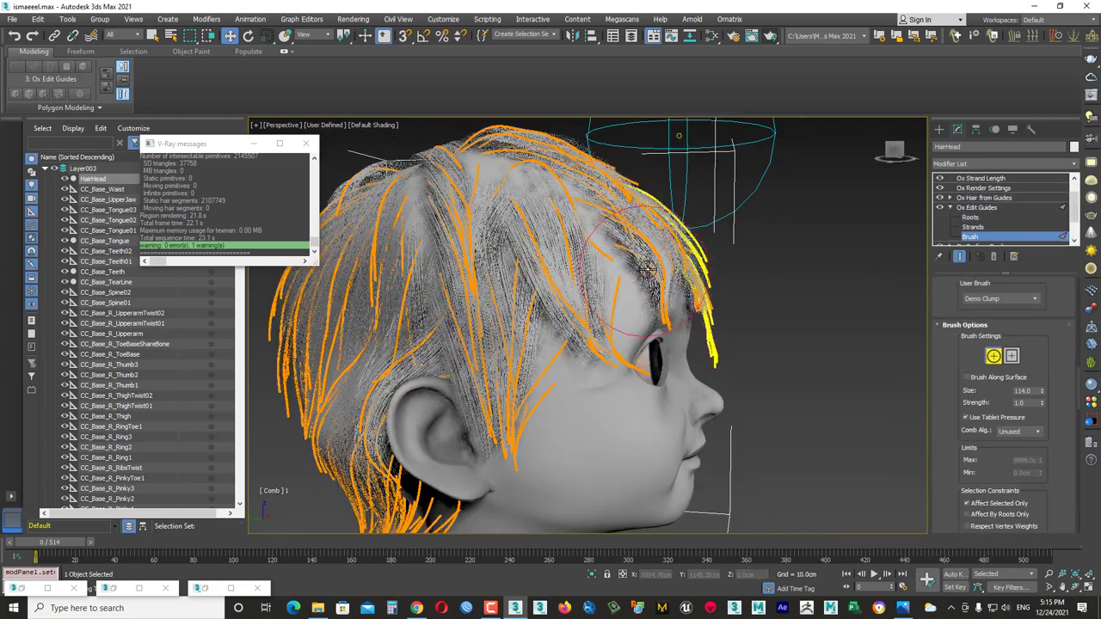
alt+middle_drag(607, 255, 869, 473)
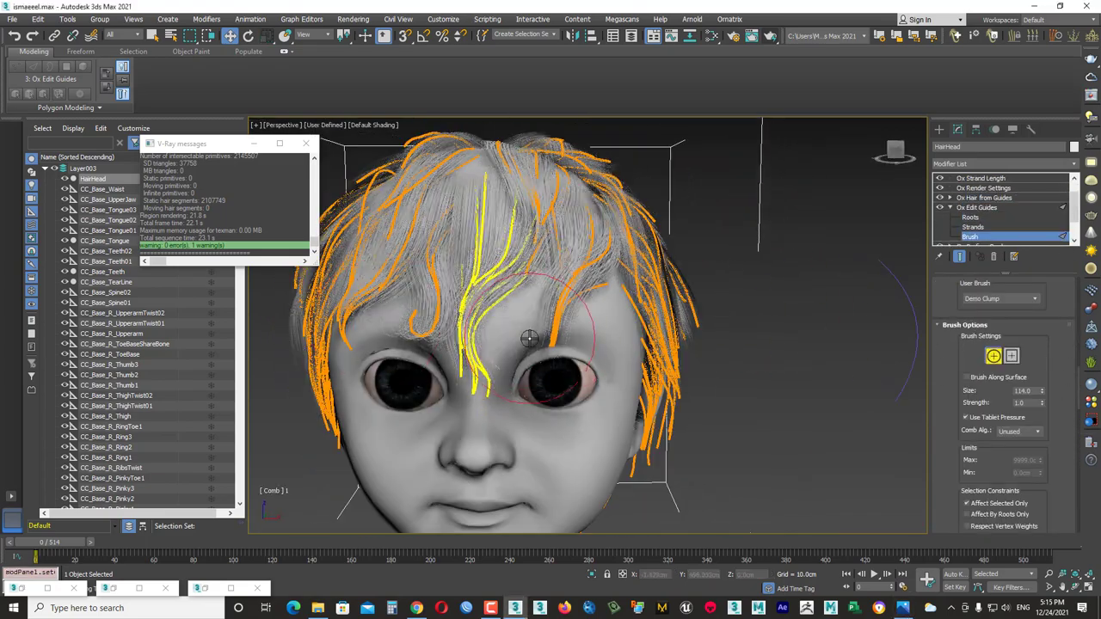
alt+middle_drag(535, 323, 627, 286)
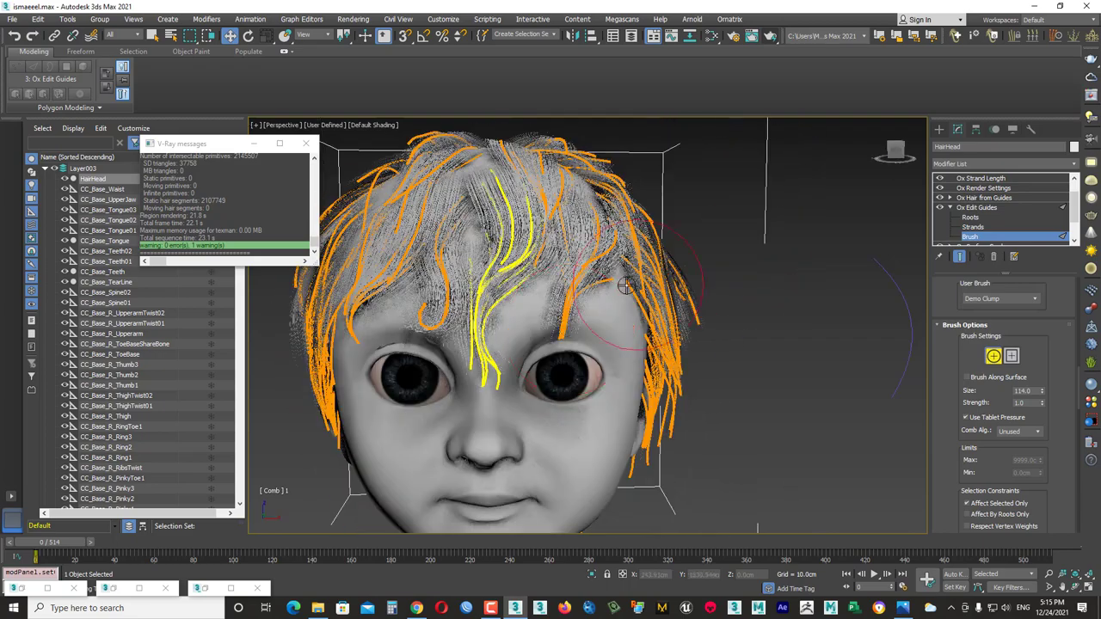
alt+middle_drag(538, 310, 610, 384)
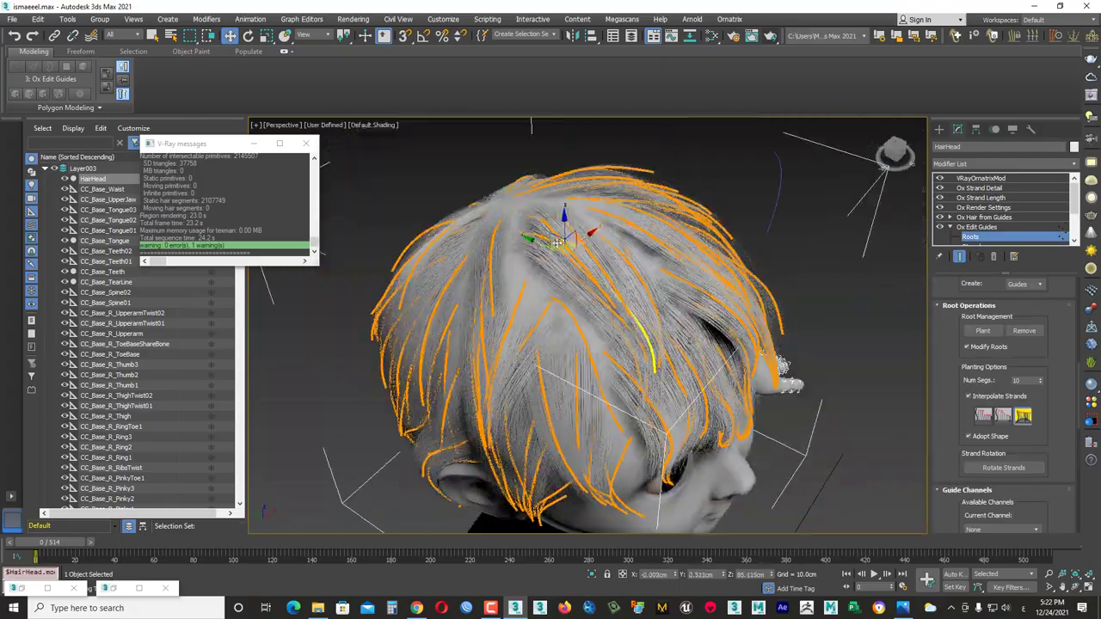
Refine the side and back guides, alternating between Roots and Brush modes.
alt+middle_drag(557, 244, 570, 292)
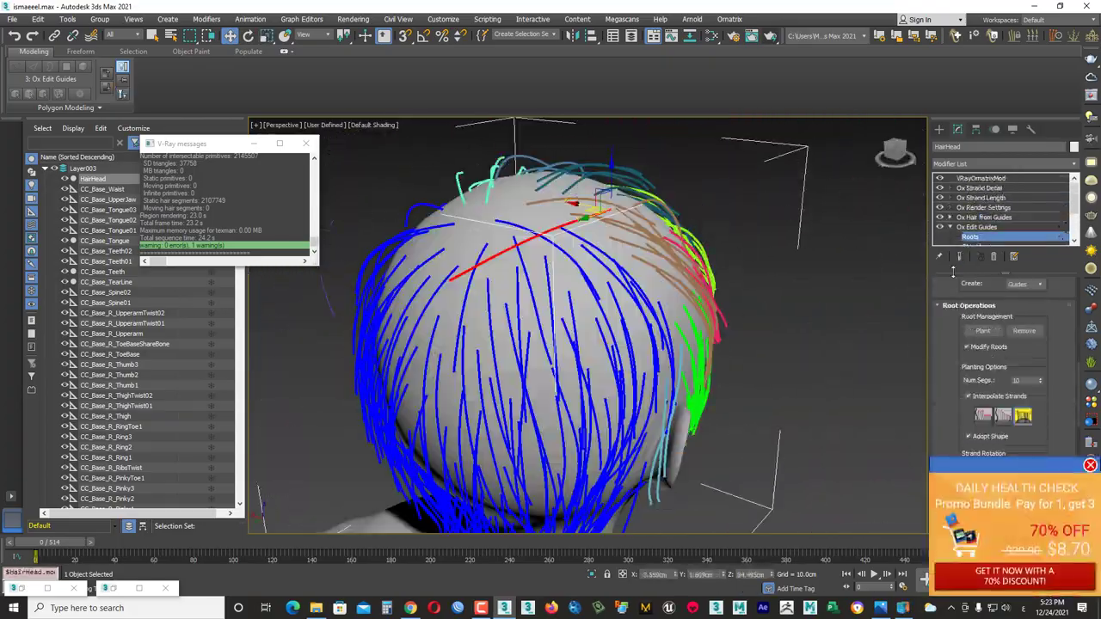
mouse_move(599, 253)
alt+middle_down()
mouse_move(629, 327)
mouse_move(512, 378)
alt+middle_up()
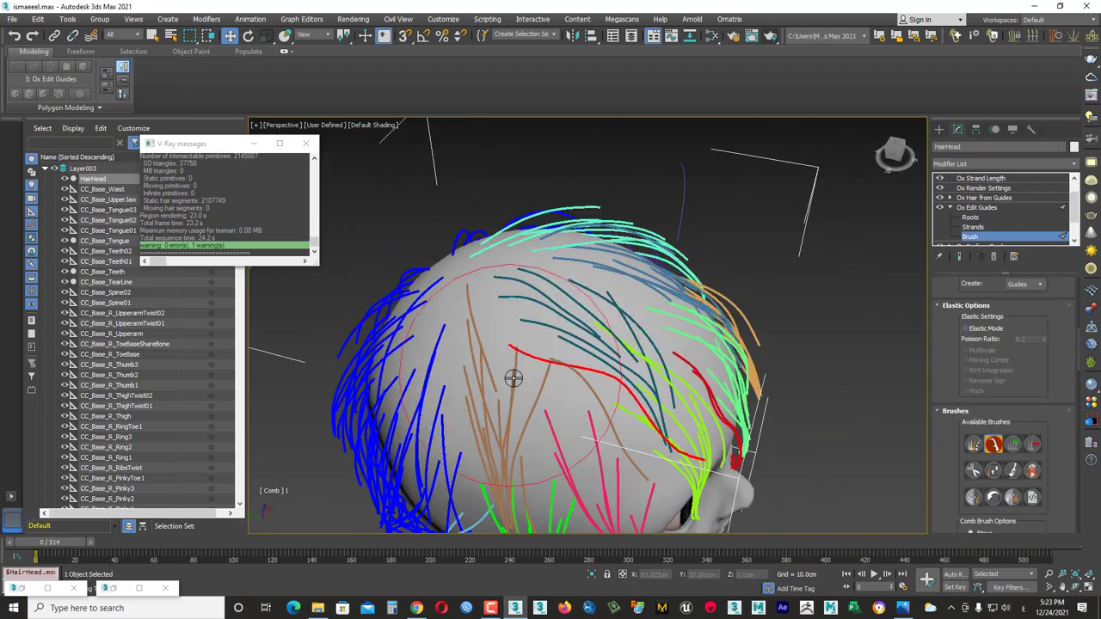
mouse_move(619, 354)
alt+middle_down()
mouse_move(676, 356)
mouse_move(628, 433)
mouse_move(411, 310)
mouse_move(663, 430)
alt+middle_up()
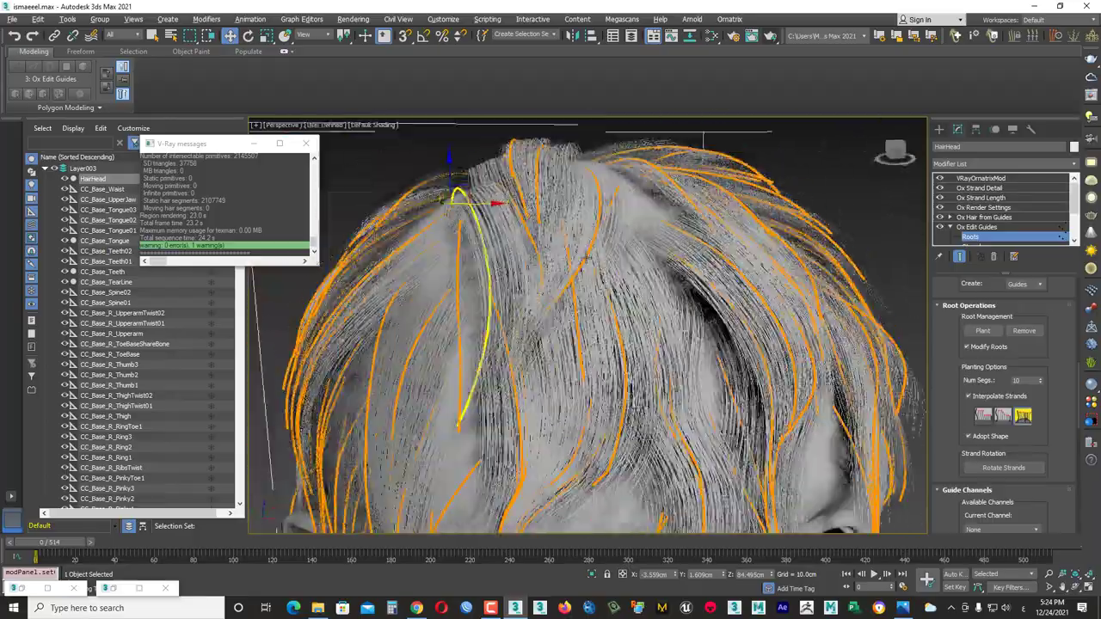
mouse_move(602, 327)
alt+middle_down()
mouse_move(482, 284)
mouse_move(374, 267)
mouse_move(568, 430)
mouse_move(638, 316)
mouse_move(732, 315)
mouse_move(817, 362)
mouse_move(688, 327)
mouse_move(779, 332)
mouse_move(521, 240)
alt+middle_up()
key(3)
key(1)
key(3)
key(1)
key(3)
alt+middle_drag(547, 196, 766, 230)
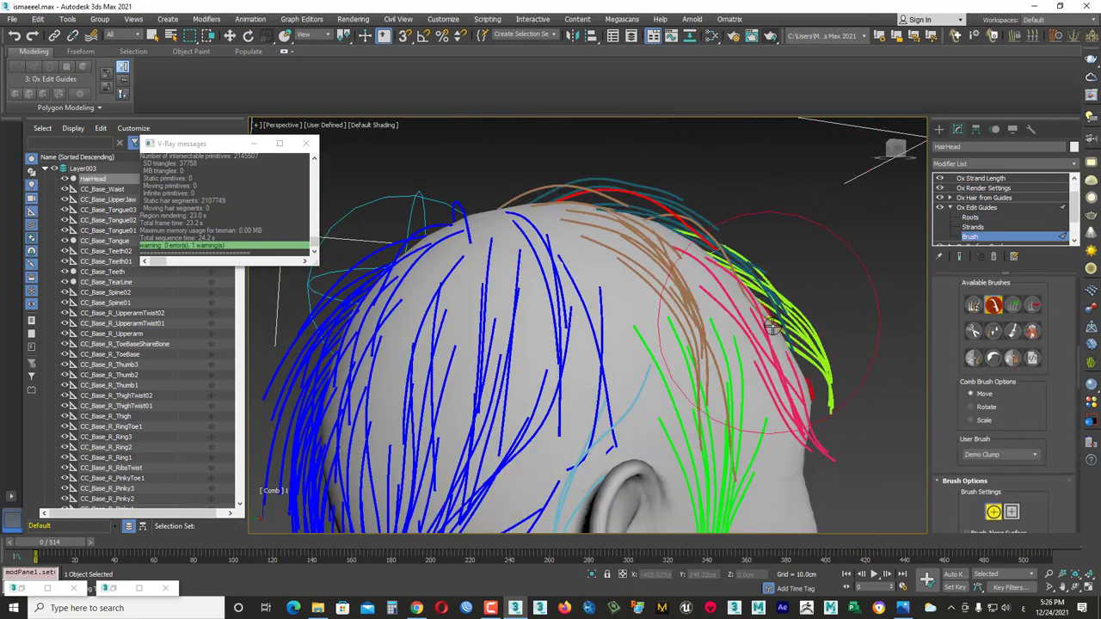
mouse_move(772, 327)
alt+middle_down()
mouse_move(602, 327)
mouse_move(516, 258)
alt+middle_up()
Render the head in V-Ray, then add and remove an Ox Generate Guide Data modifier.
click(751, 35)
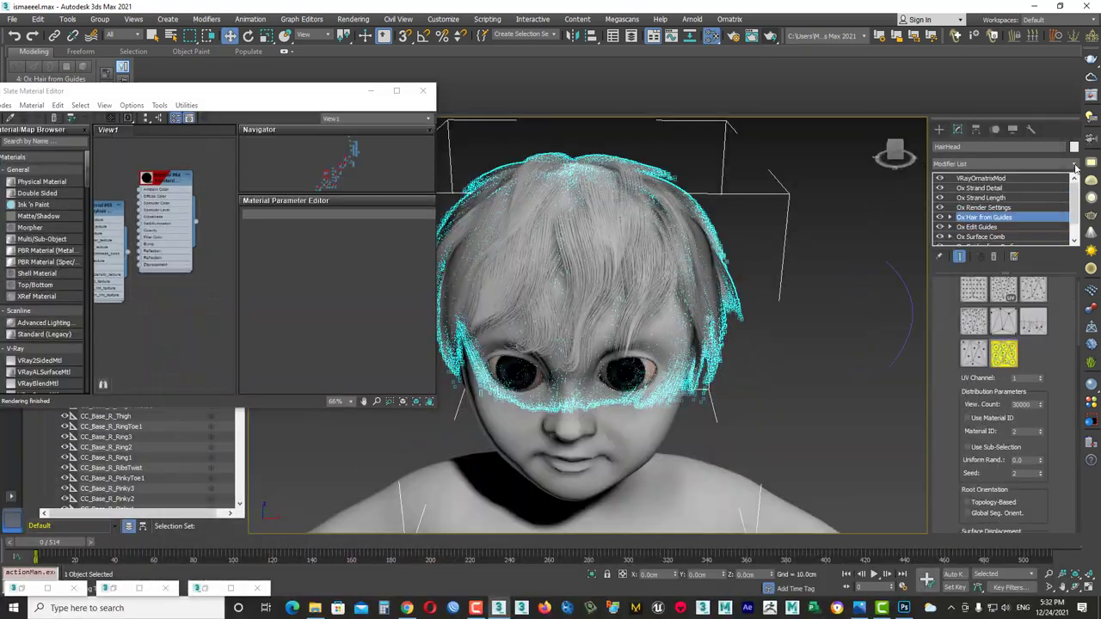
click(1074, 166)
scroll(1007, 344, down, 1)
click(1000, 257)
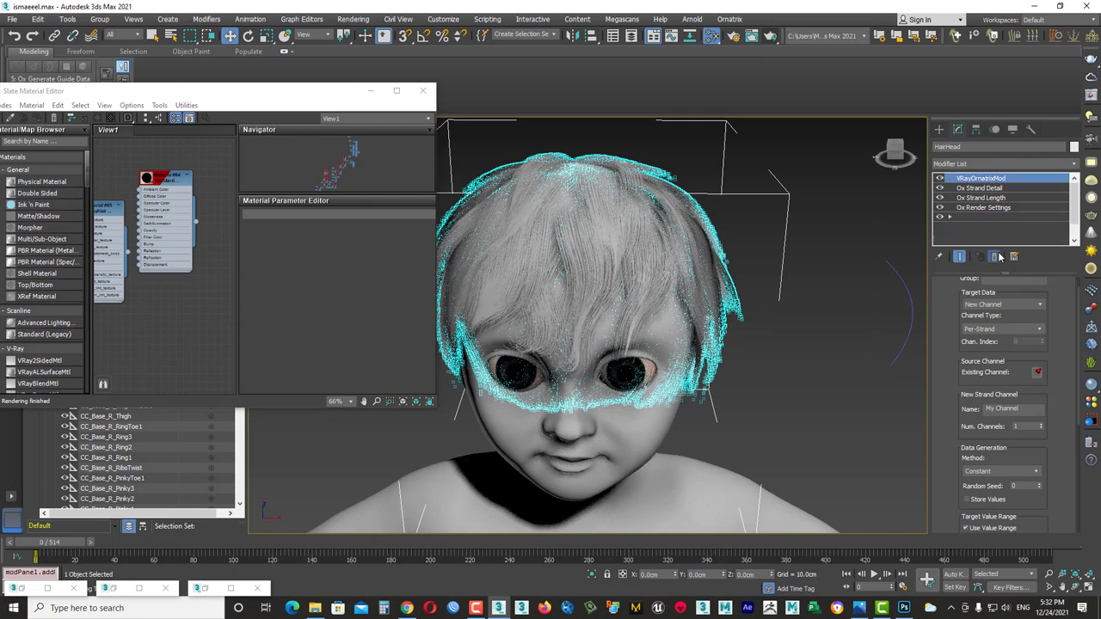
click(996, 256)
Add an Ox Strand Clustering modifier and render the clumped hair in V-Ray.
click(1075, 163)
scroll(1071, 316, down, 3)
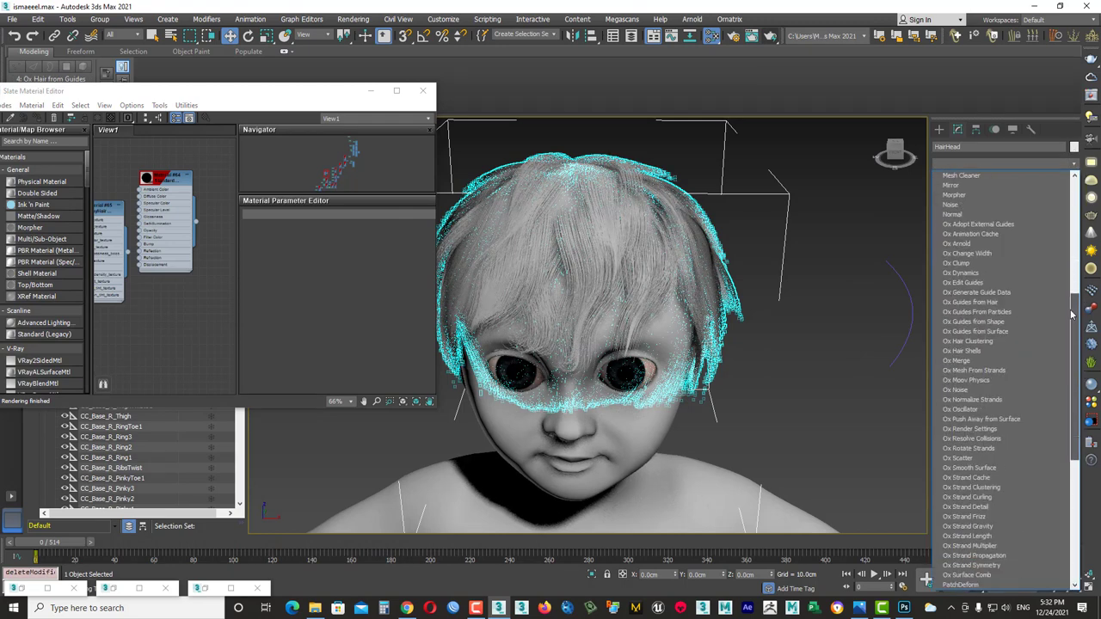
click(973, 487)
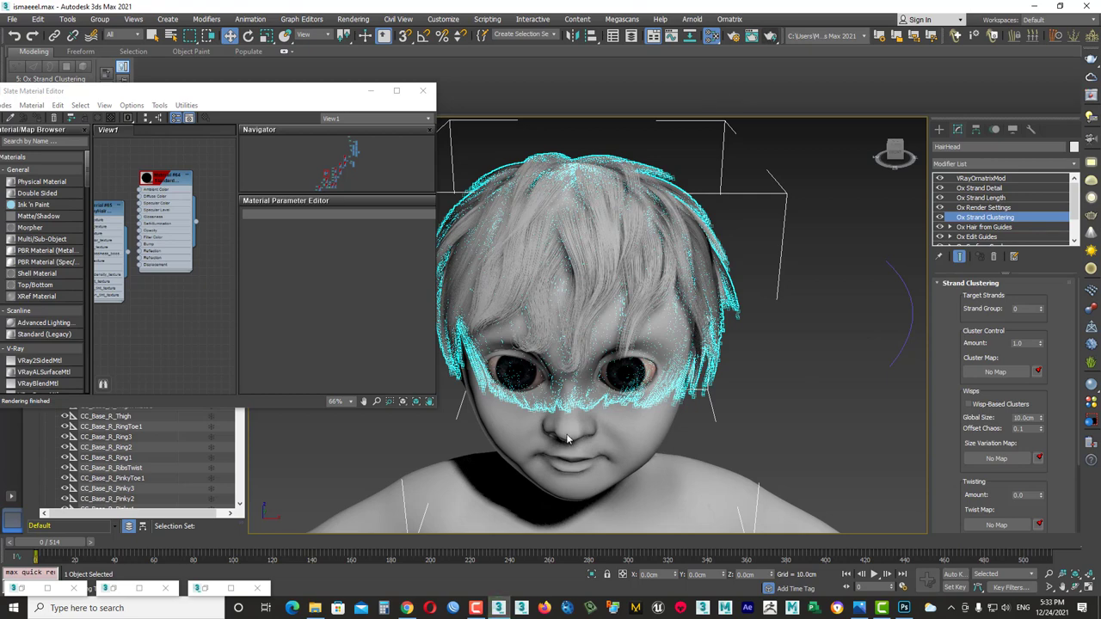
click(215, 590)
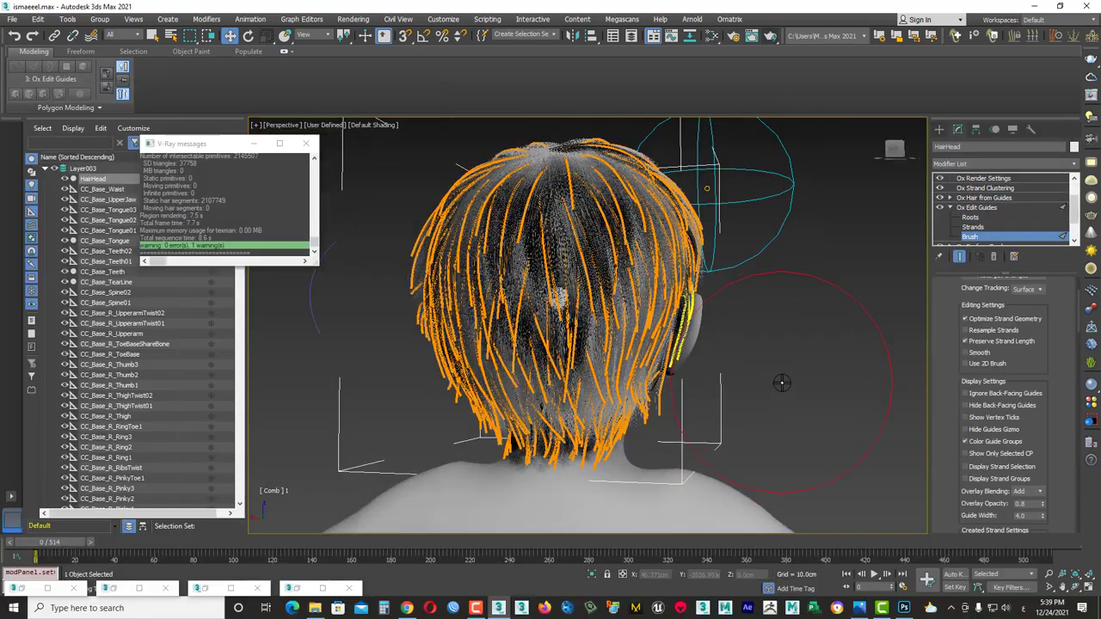
Put Ox Edit Guides on the Brush sub-level with move-brush options, orbiting around the head.
alt+middle_drag(733, 366, 720, 374)
alt+middle_drag(590, 369, 585, 368)
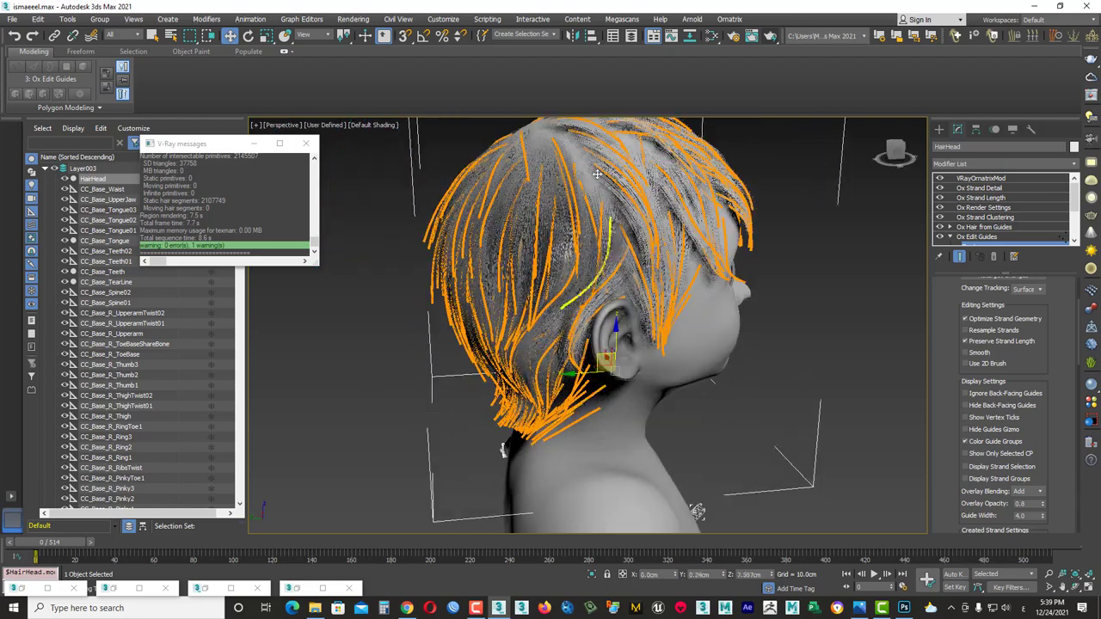
mouse_move(624, 242)
alt+middle_down()
mouse_move(615, 368)
mouse_move(634, 320)
alt+middle_up()
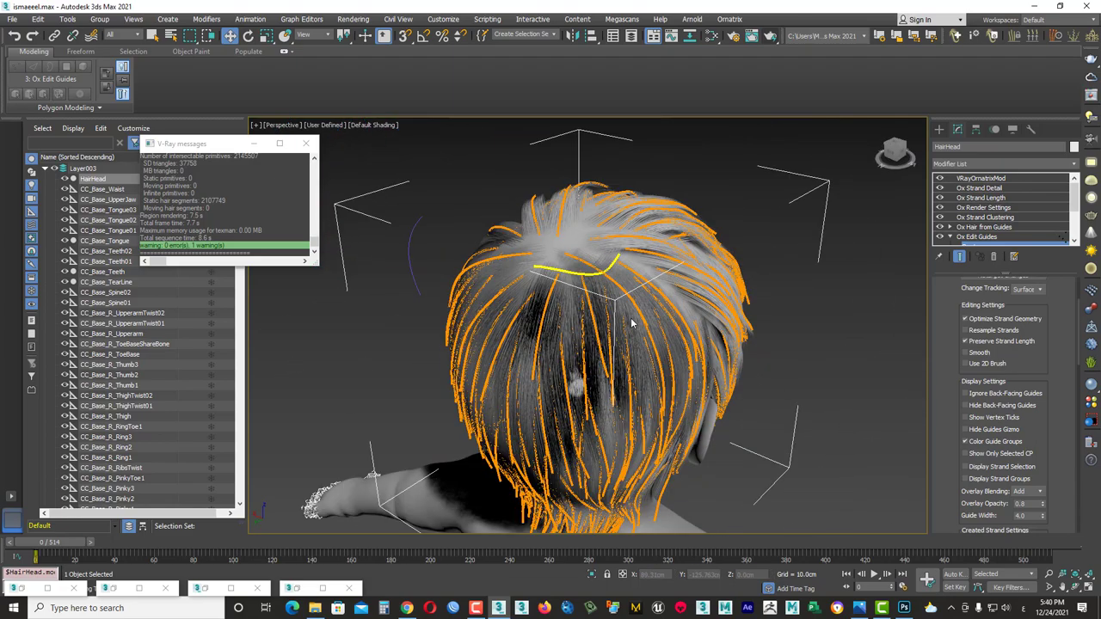
key(1)
mouse_move(677, 275)
alt+middle_down()
mouse_move(663, 251)
mouse_move(641, 284)
mouse_move(651, 263)
mouse_move(645, 327)
mouse_move(654, 275)
alt+middle_up()
click(972, 227)
mouse_move(657, 203)
alt+middle_down()
mouse_move(688, 270)
mouse_move(681, 346)
mouse_move(688, 310)
alt+middle_up()
click(977, 236)
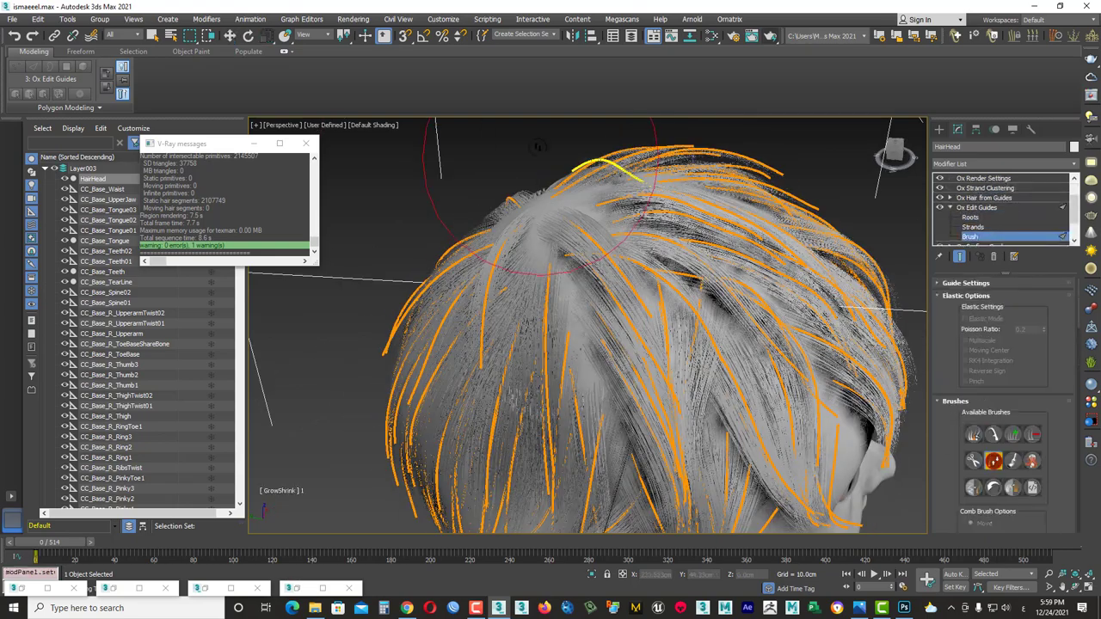
key(3)
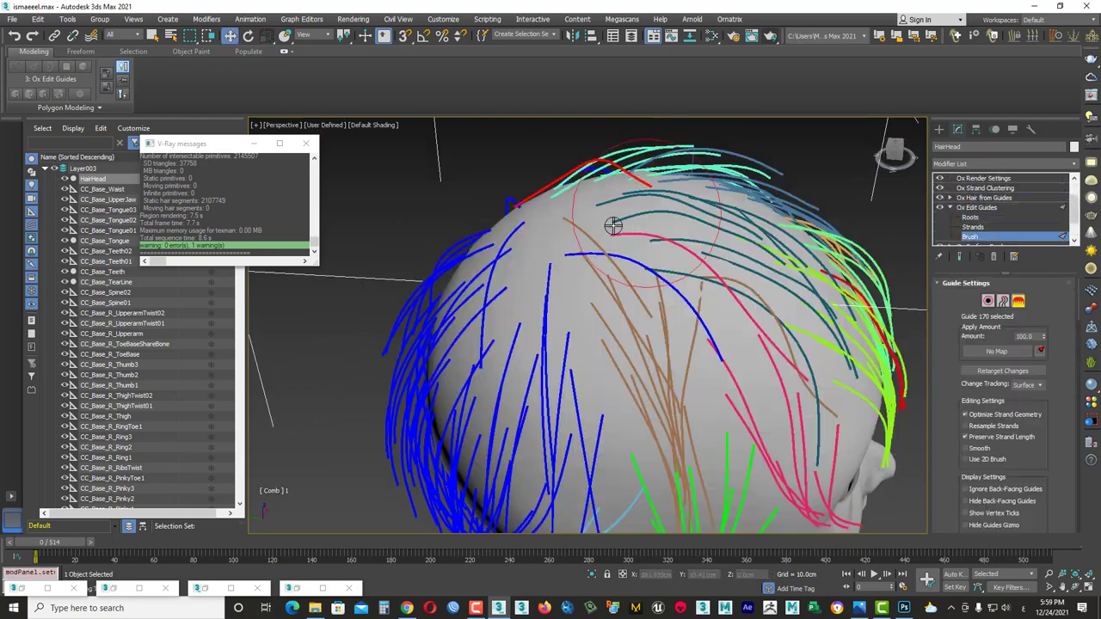
mouse_move(614, 225)
alt+middle_down()
mouse_move(718, 355)
mouse_move(663, 209)
alt+middle_up()
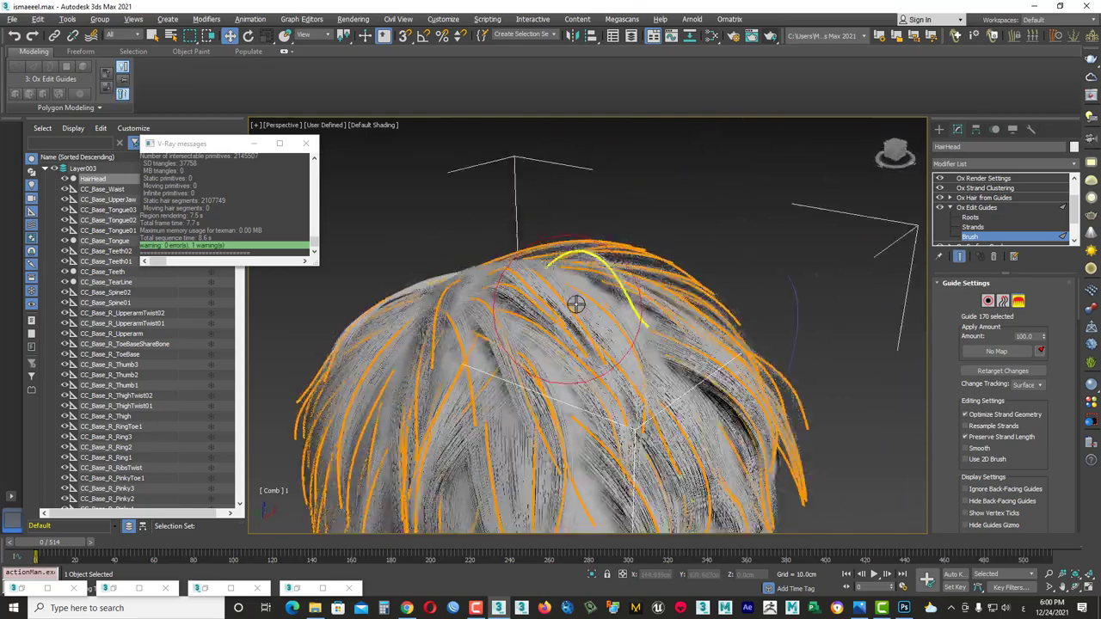
click(959, 256)
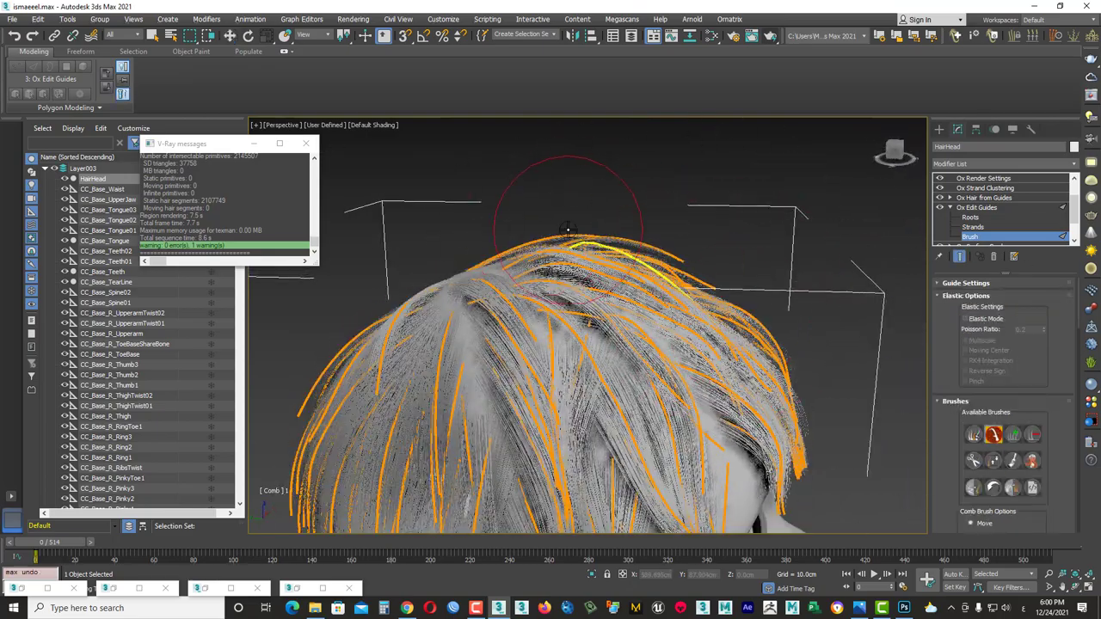
mouse_move(541, 216)
alt+middle_down()
mouse_move(390, 259)
mouse_move(578, 378)
mouse_move(369, 301)
mouse_move(584, 326)
mouse_move(569, 299)
alt+middle_up()
key(w)
key(1)
key(3)
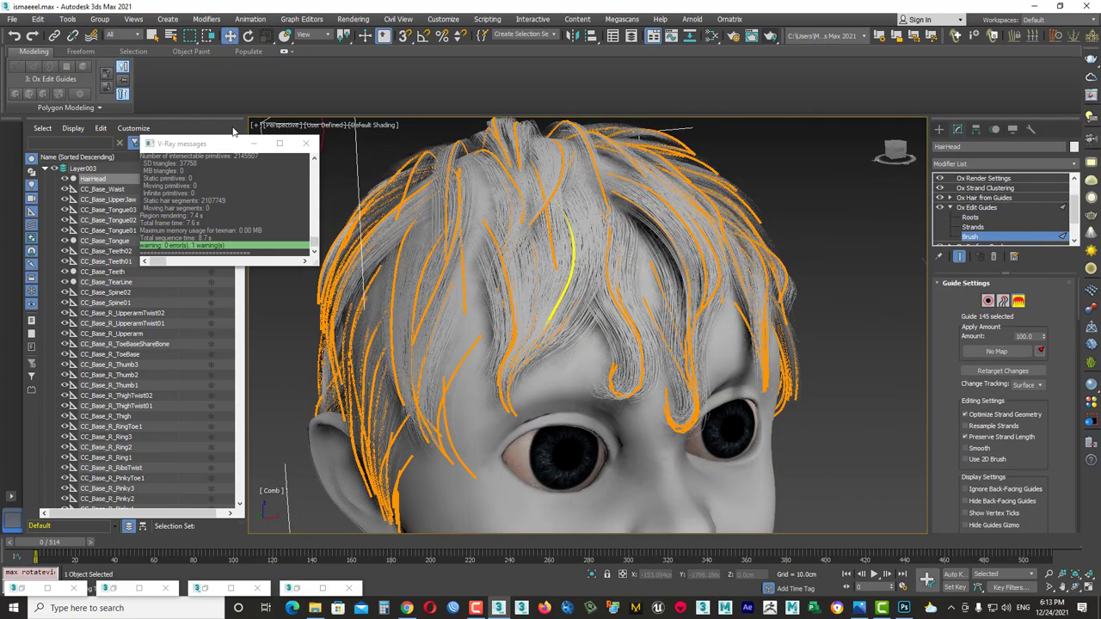
Look down onto the forehead fringe and render the hair in V-Ray to check it.
mouse_move(430, 327)
alt+middle_down()
mouse_move(550, 351)
mouse_move(504, 387)
mouse_move(619, 401)
mouse_move(505, 327)
alt+middle_up()
scroll(504, 386, down, 3)
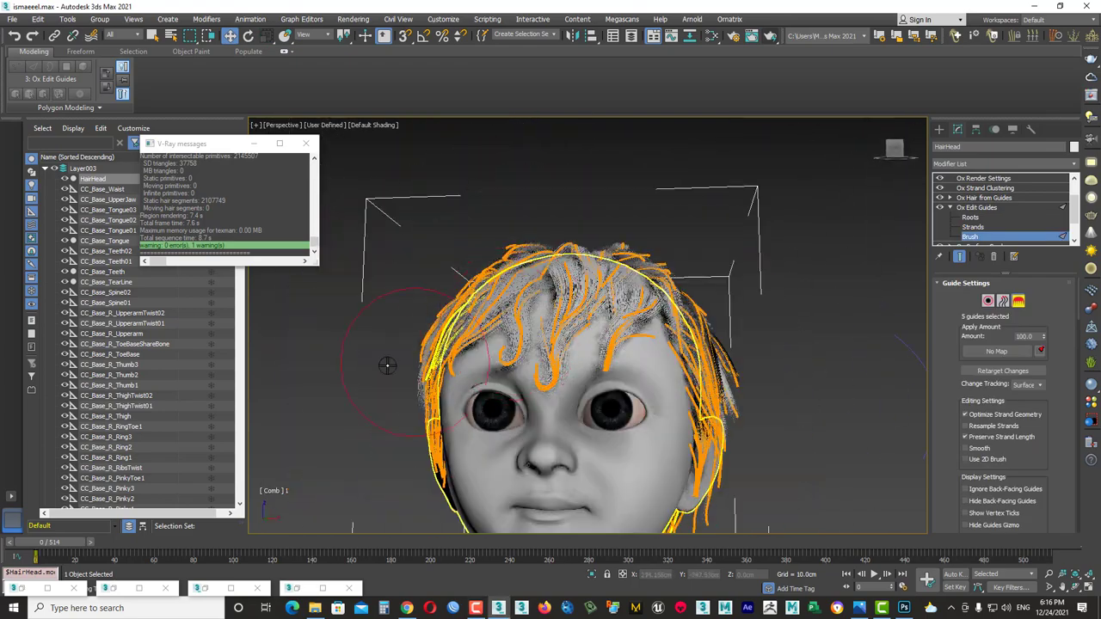
scroll(387, 366, up, 3)
alt+middle_drag(387, 365, 512, 334)
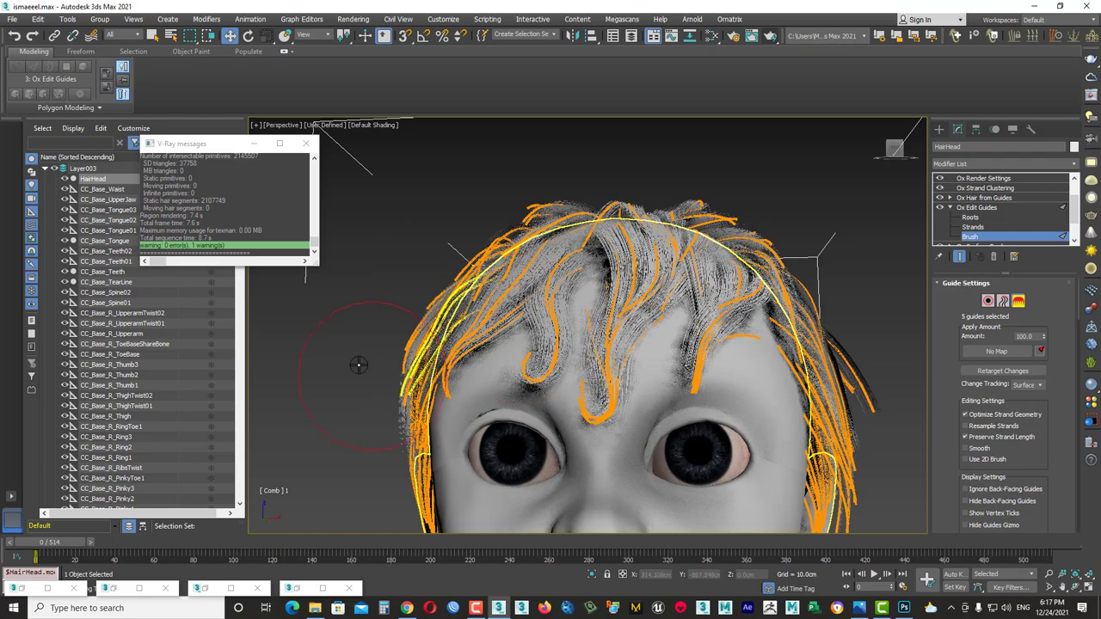
alt+middle_drag(358, 364, 454, 398)
alt+middle_drag(502, 367, 728, 85)
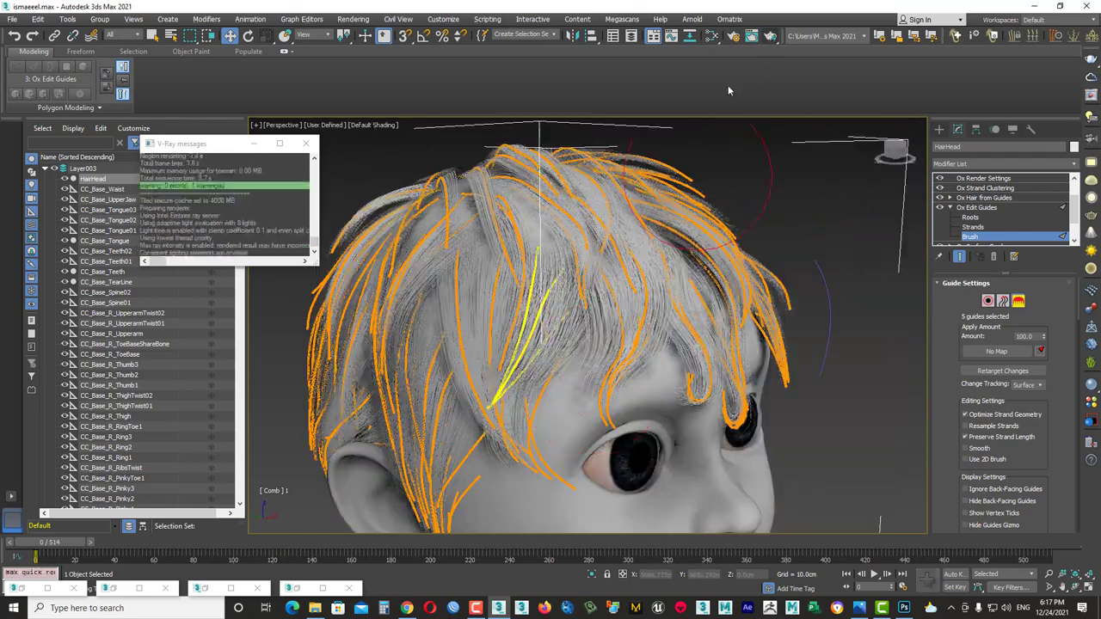
click(751, 35)
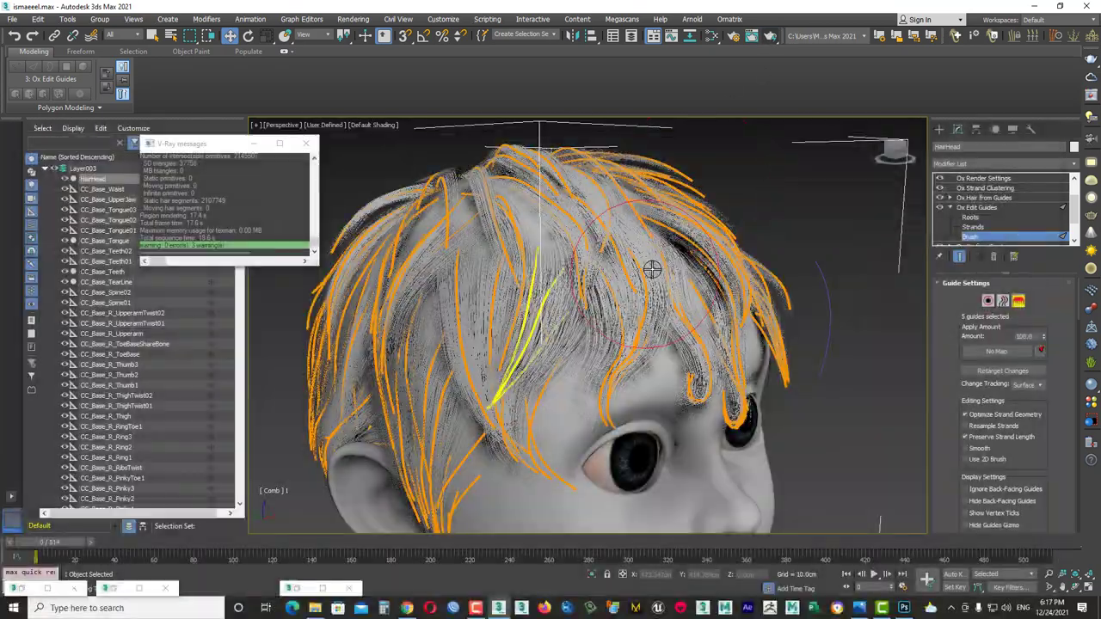
Return to brushing and inspect the face and back of the head for combing.
mouse_move(550, 283)
alt+middle_down()
mouse_move(568, 326)
mouse_move(572, 301)
mouse_move(619, 310)
mouse_move(550, 310)
alt+middle_up()
scroll(985, 219, down, 1)
click(985, 220)
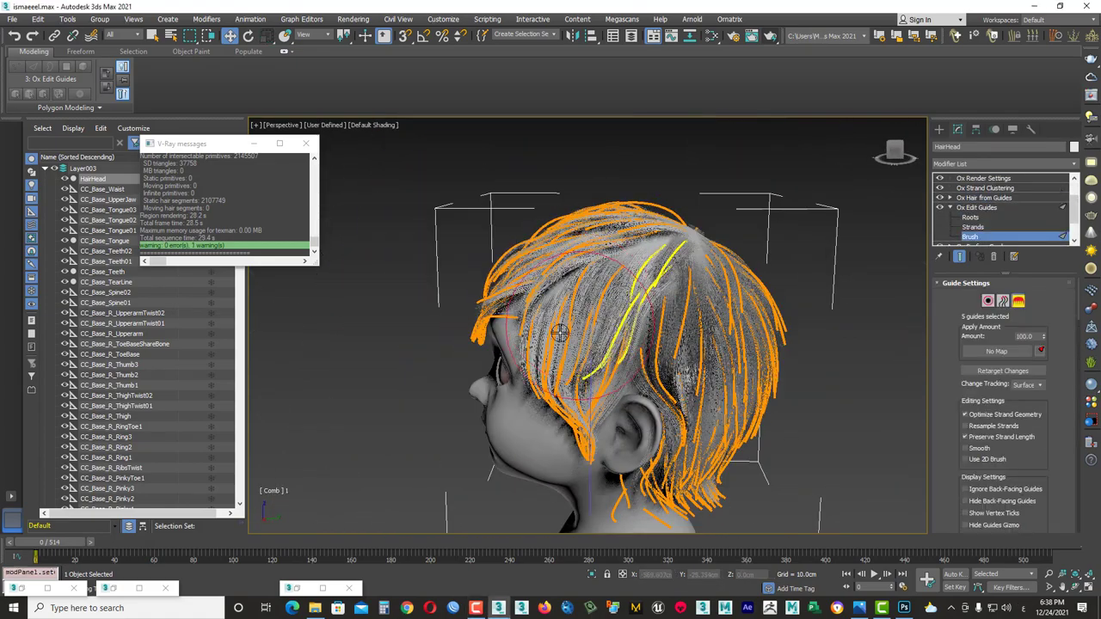
alt+middle_drag(774, 326, 800, 344)
scroll(749, 246, up, 3)
scroll(751, 283, down, 1)
scroll(750, 283, down, 3)
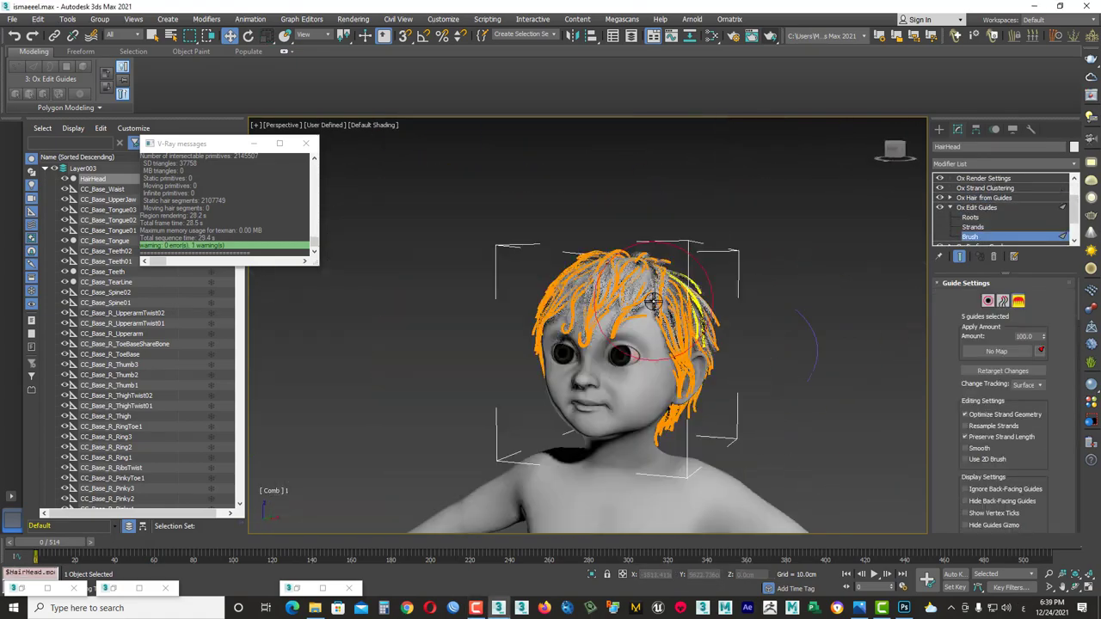
scroll(721, 273, up, 5)
alt+middle_drag(695, 294, 670, 249)
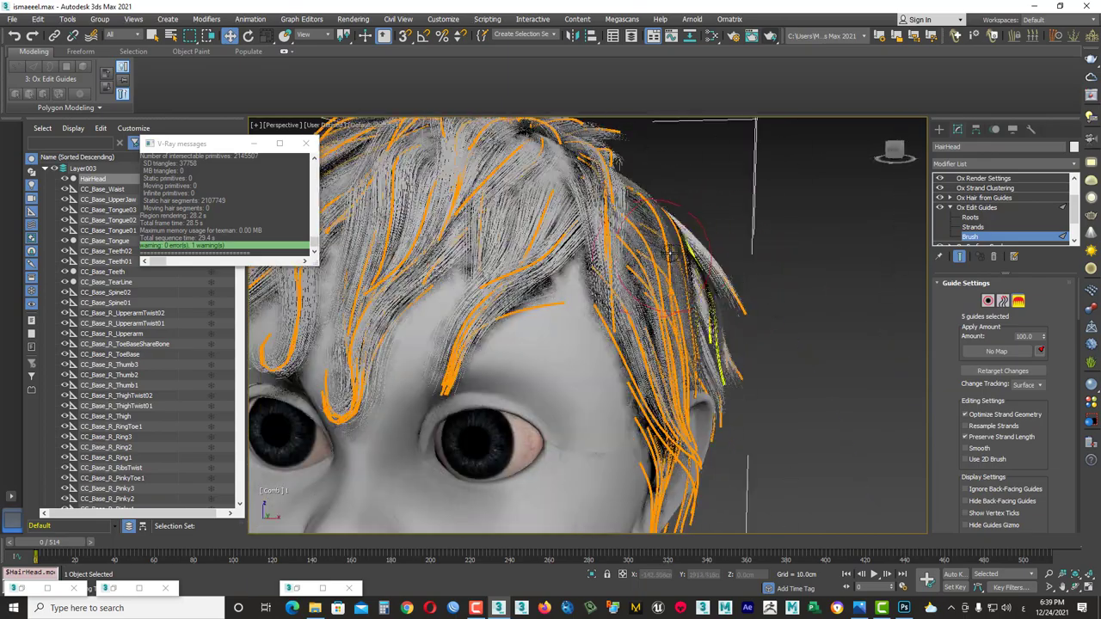
mouse_move(725, 370)
alt+middle_down()
mouse_move(654, 292)
mouse_move(471, 195)
mouse_move(609, 384)
alt+middle_up()
scroll(653, 293, down, 3)
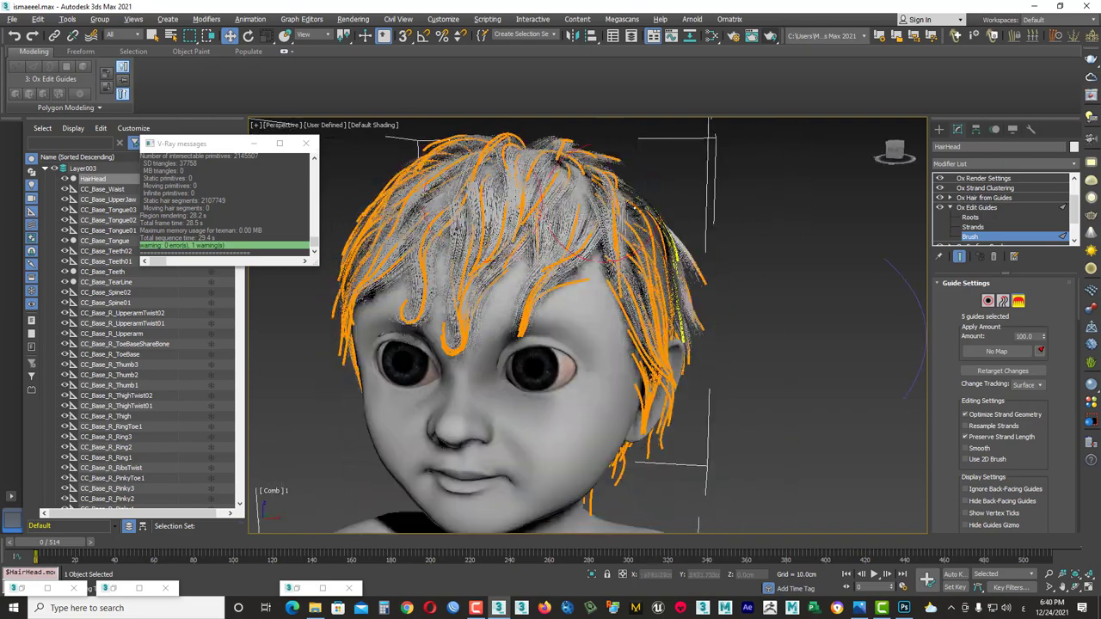
alt+middle_drag(608, 385, 658, 352)
scroll(658, 353, down, 3)
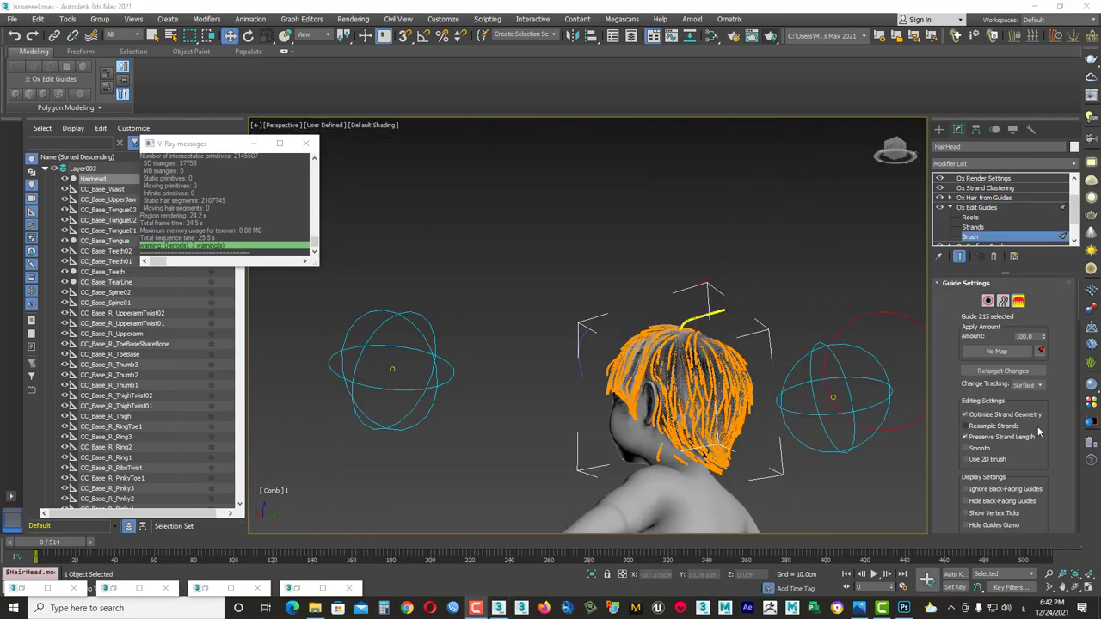
scroll(658, 351, up, 3)
scroll(750, 307, up, 1)
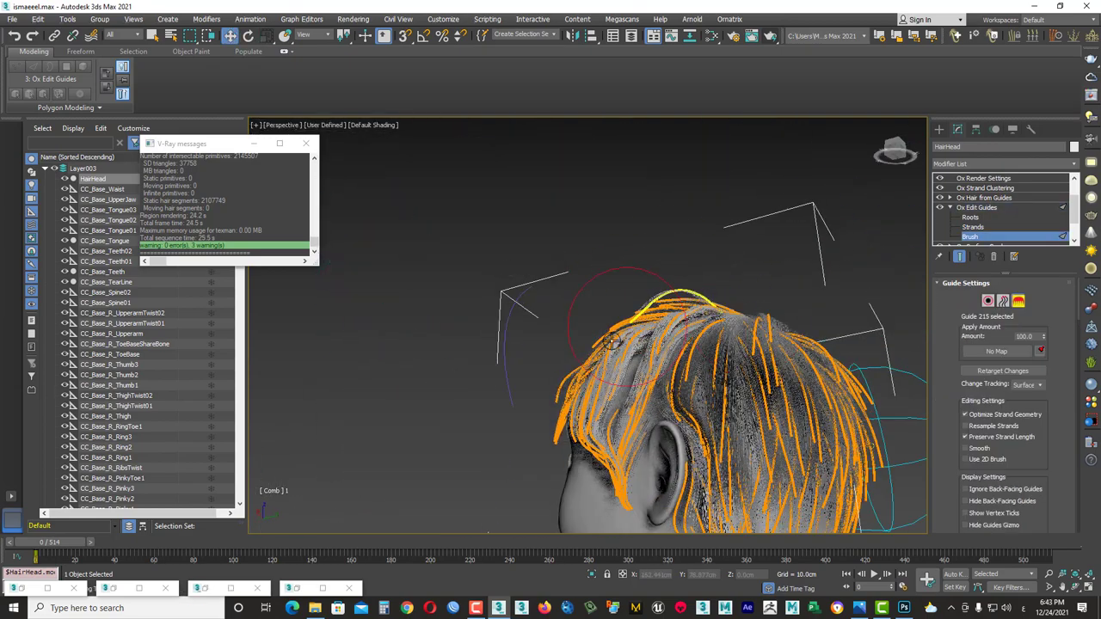
Comb the arched guides on top of the head flatter and select a single top guide.
drag(612, 342, 616, 341)
mouse_move(747, 310)
alt+middle_down()
mouse_move(742, 378)
mouse_move(689, 463)
mouse_move(698, 408)
alt+middle_up()
scroll(740, 344, down, 3)
scroll(742, 387, up, 3)
key(2)
click(689, 464)
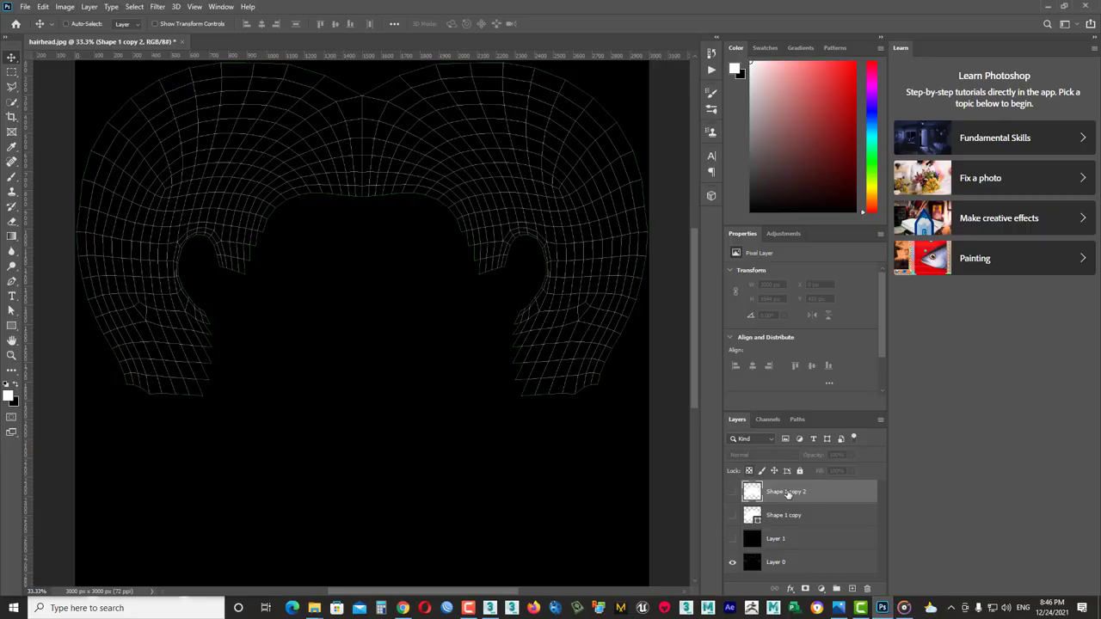
Merge the old shape layers down into Layer 1.
key(ctrl+e)
key(ctrl+e)
scroll(447, 401, up, 3)
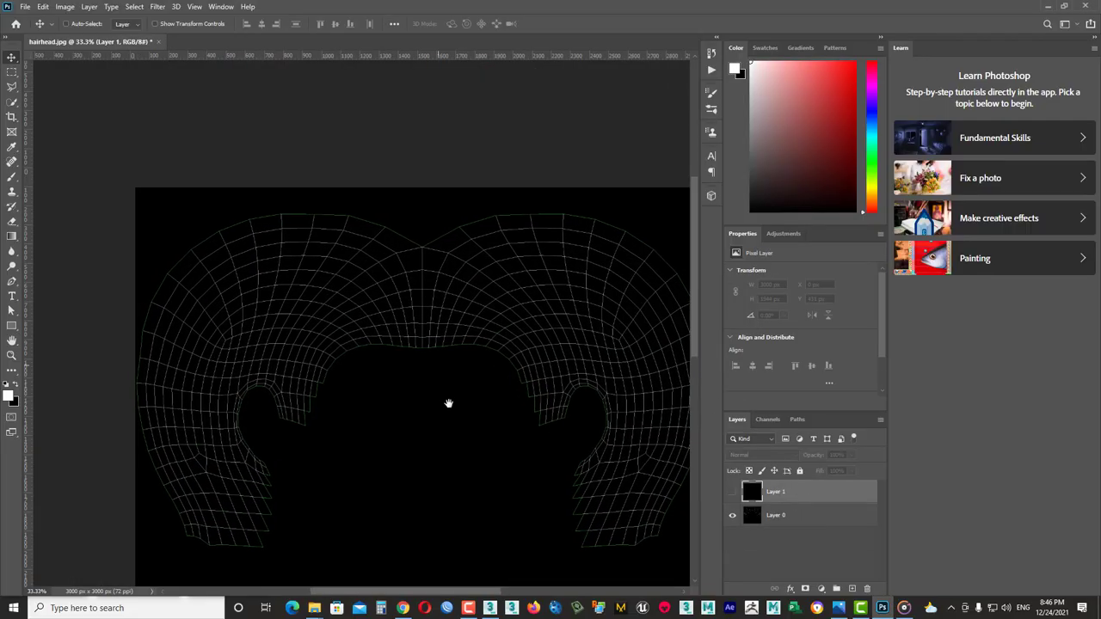
scroll(449, 370, up, 2)
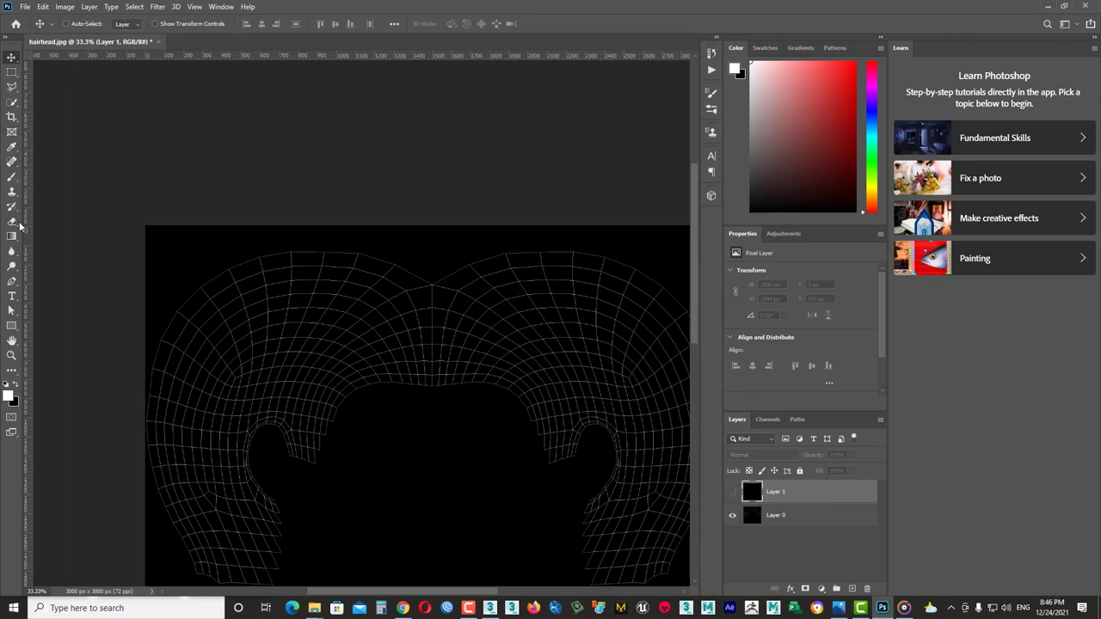
Draw a white pen shape covering the upper-left of the head UV layout.
key(p)
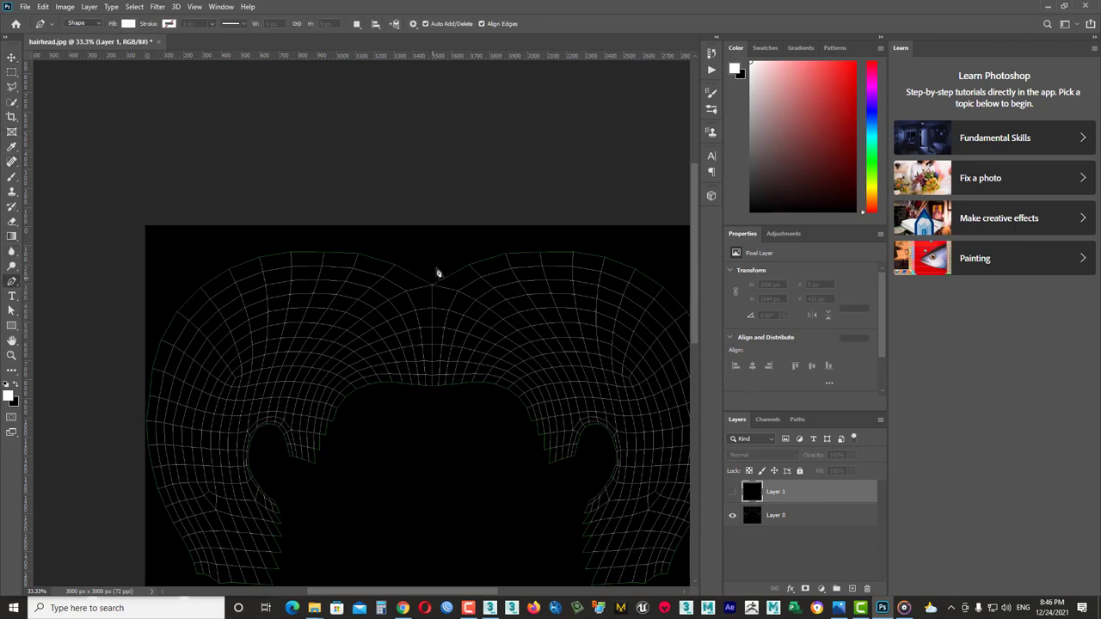
key(ctrl+plus)
click(466, 252)
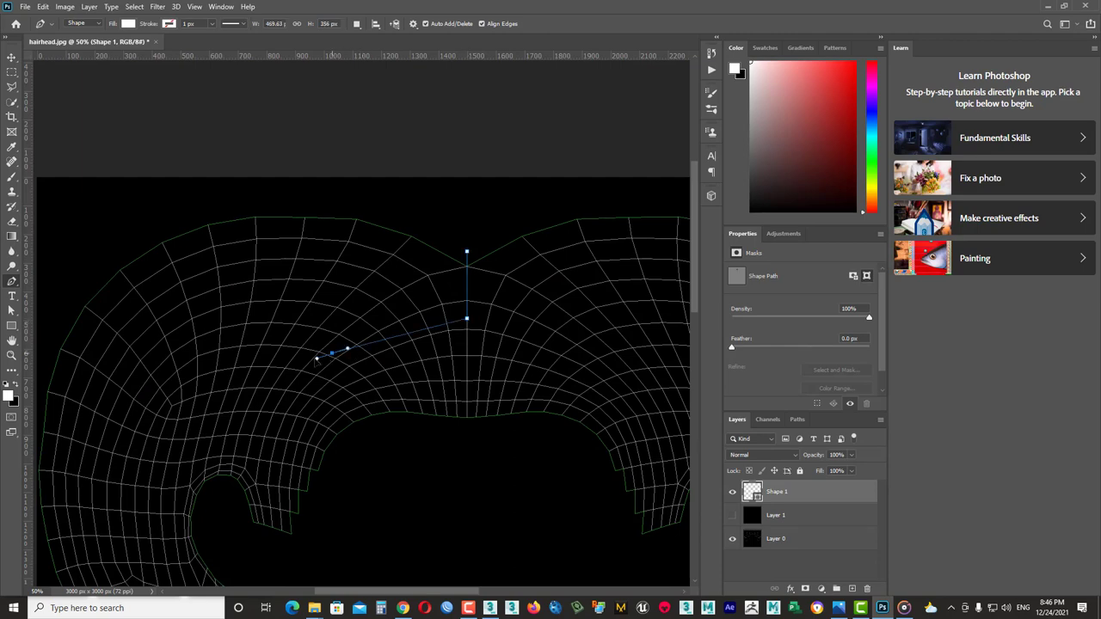
drag(316, 360, 285, 362)
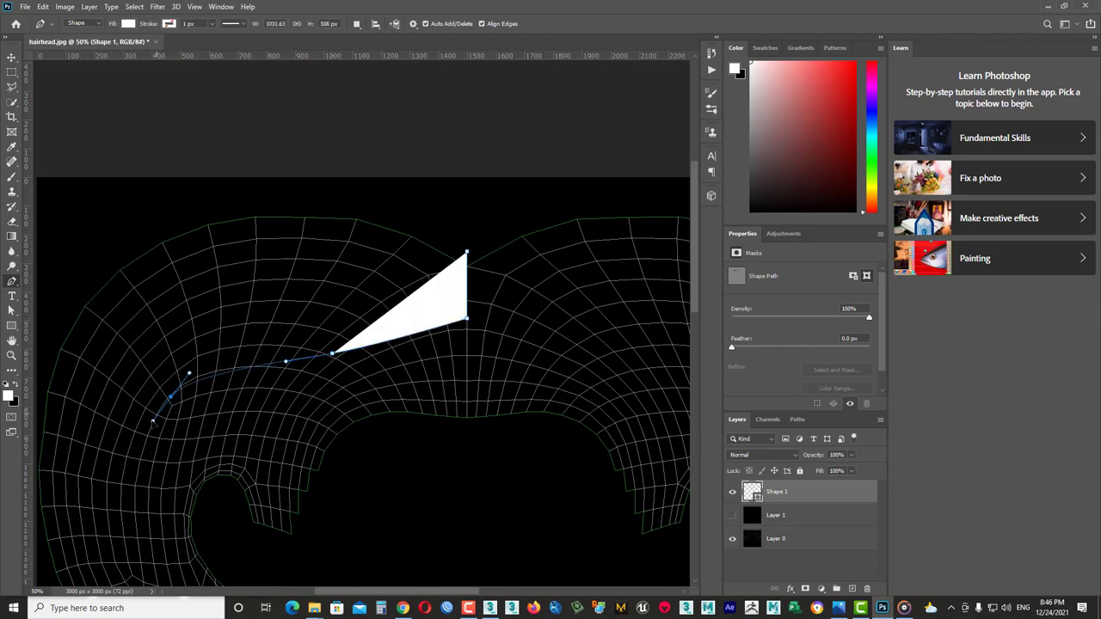
drag(152, 422, 142, 426)
scroll(242, 400, left, 5)
click(201, 396)
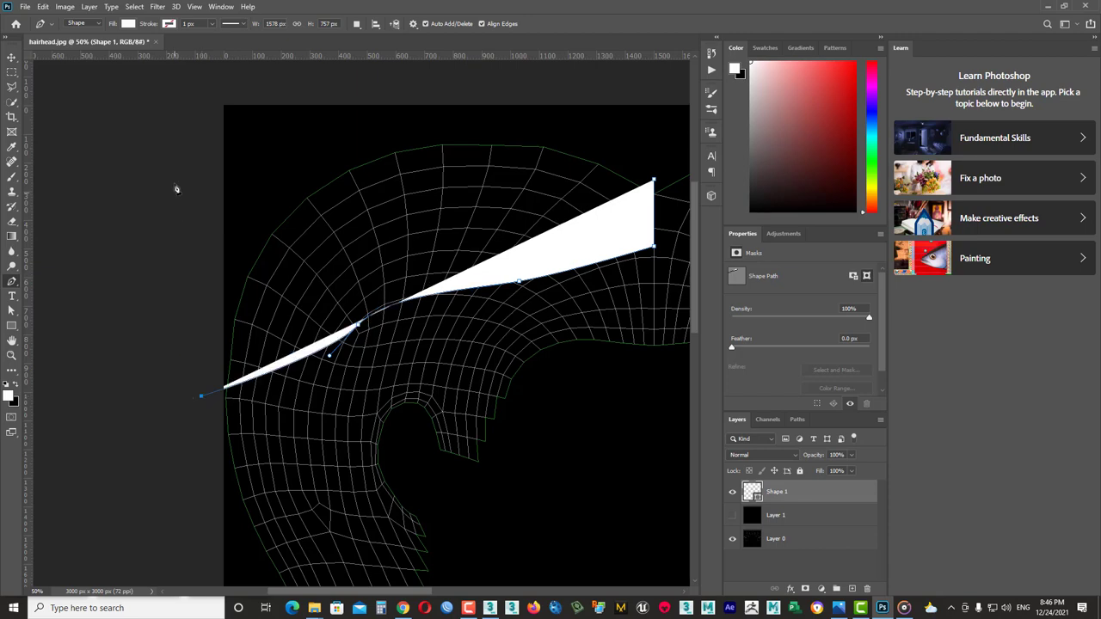
click(179, 87)
click(562, 70)
scroll(670, 248, right, 5)
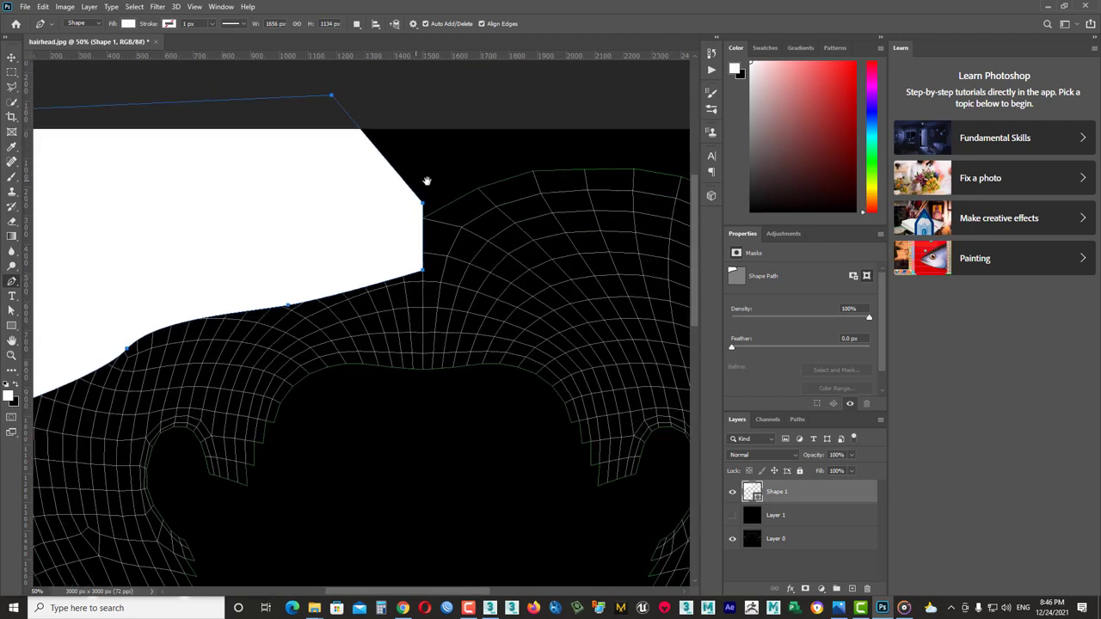
Adjust the shape's anchors so its curved edge follows the UV wireframe border.
click(12, 310)
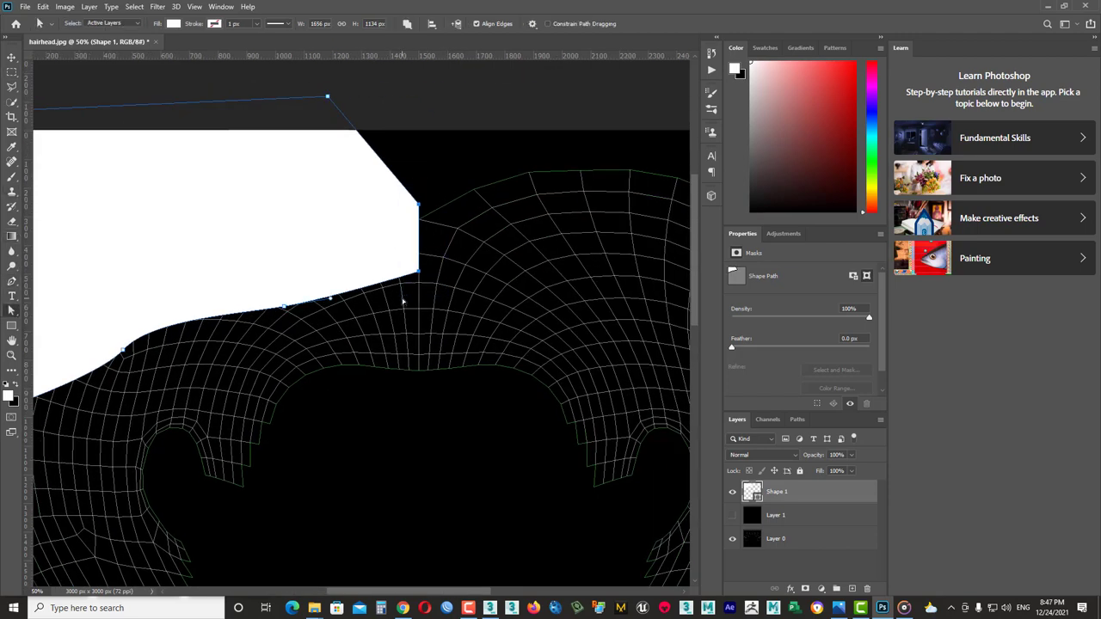
drag(302, 303, 304, 313)
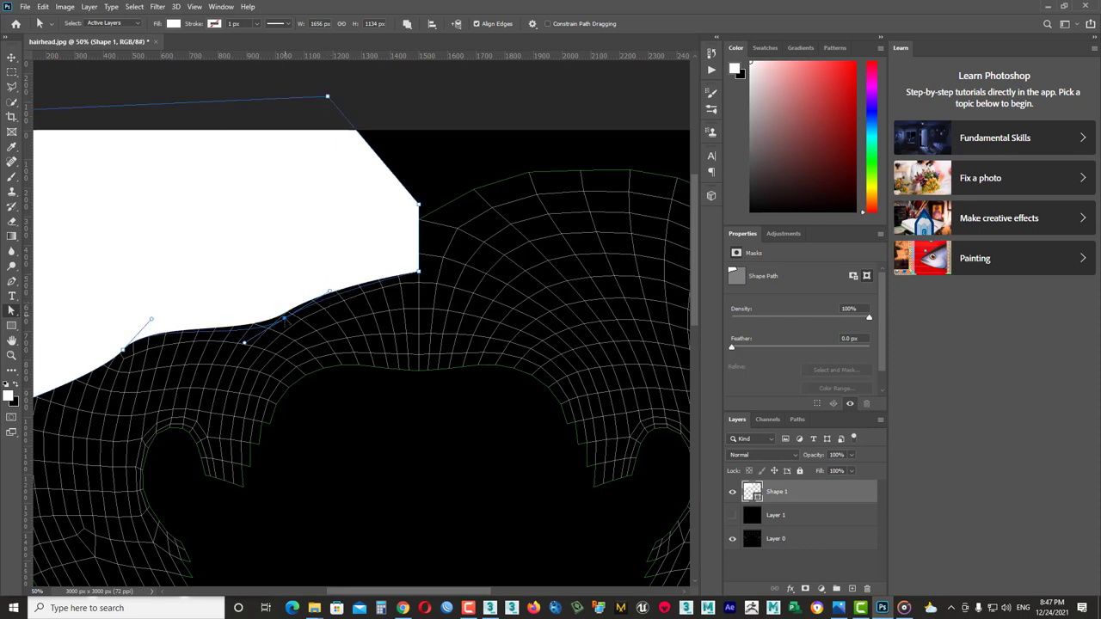
drag(161, 331, 393, 258)
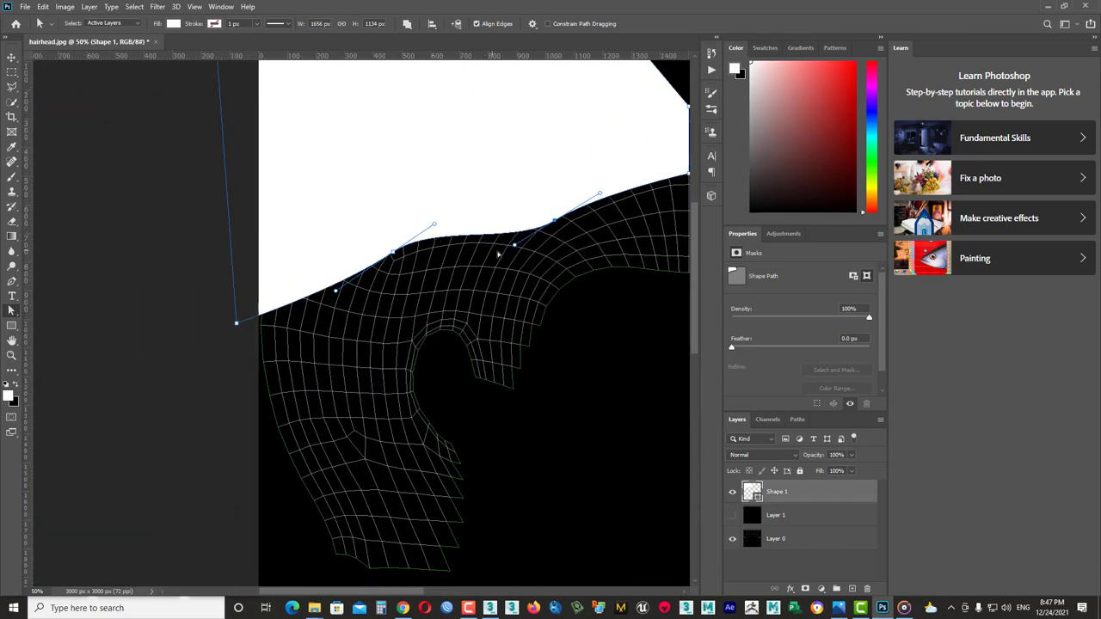
drag(439, 289, 197, 362)
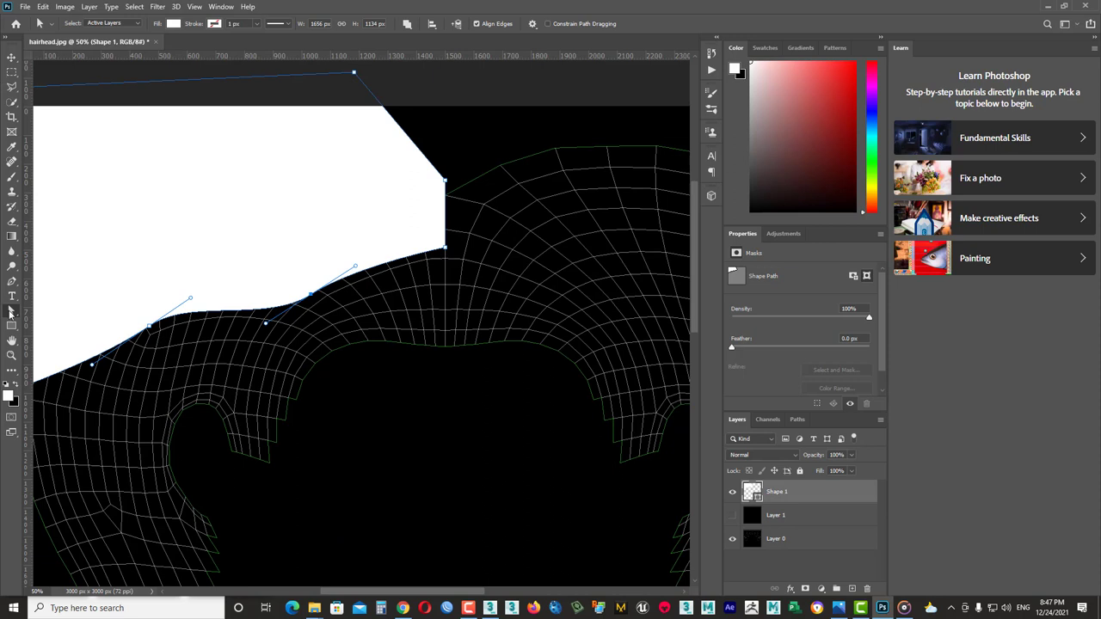
drag(388, 209, 805, 493)
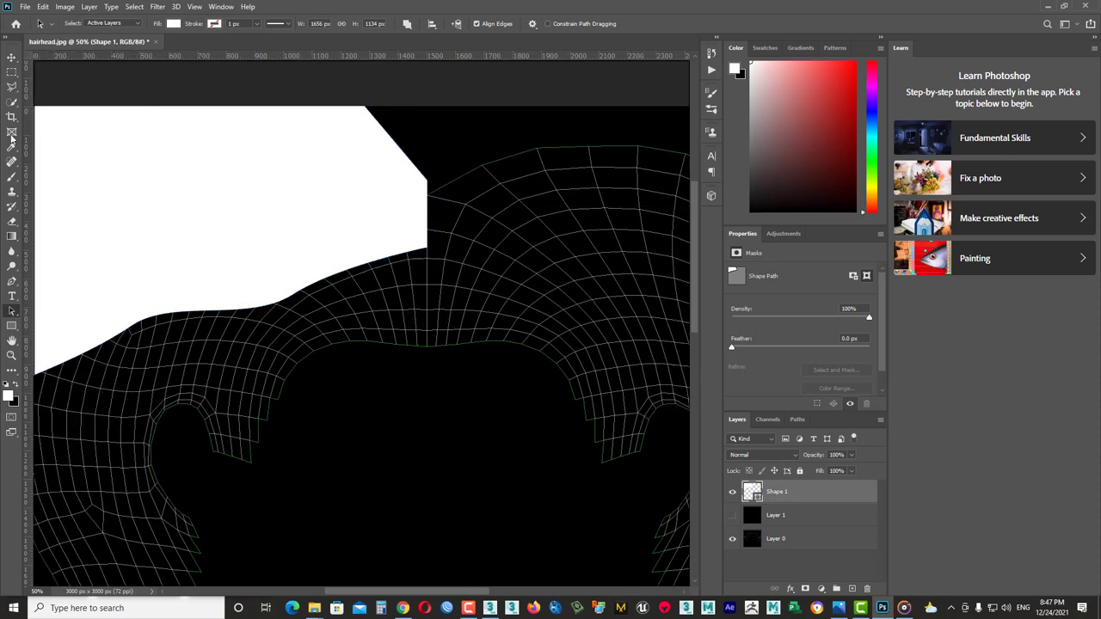
Duplicate the white shape, flip it horizontally and move it to the right side.
key(v)
key(ctrl+j)
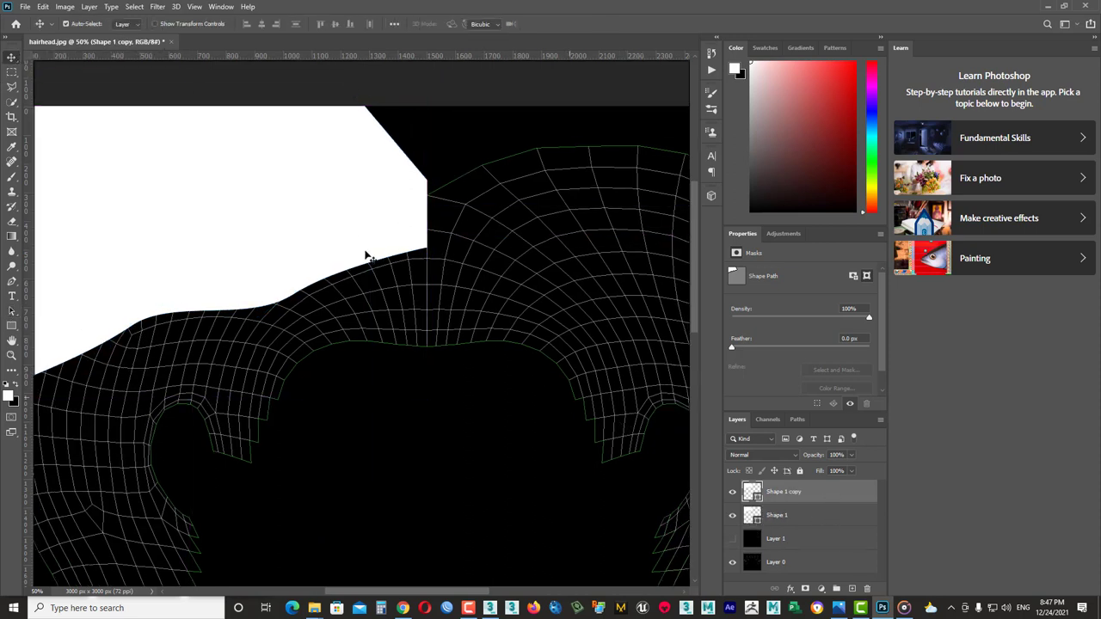
key(ctrl+t)
right_click(347, 215)
click(404, 429)
mouse_move(437, 267)
mouse_down()
mouse_move(456, 321)
mouse_move(439, 318)
mouse_up()
key(Return)
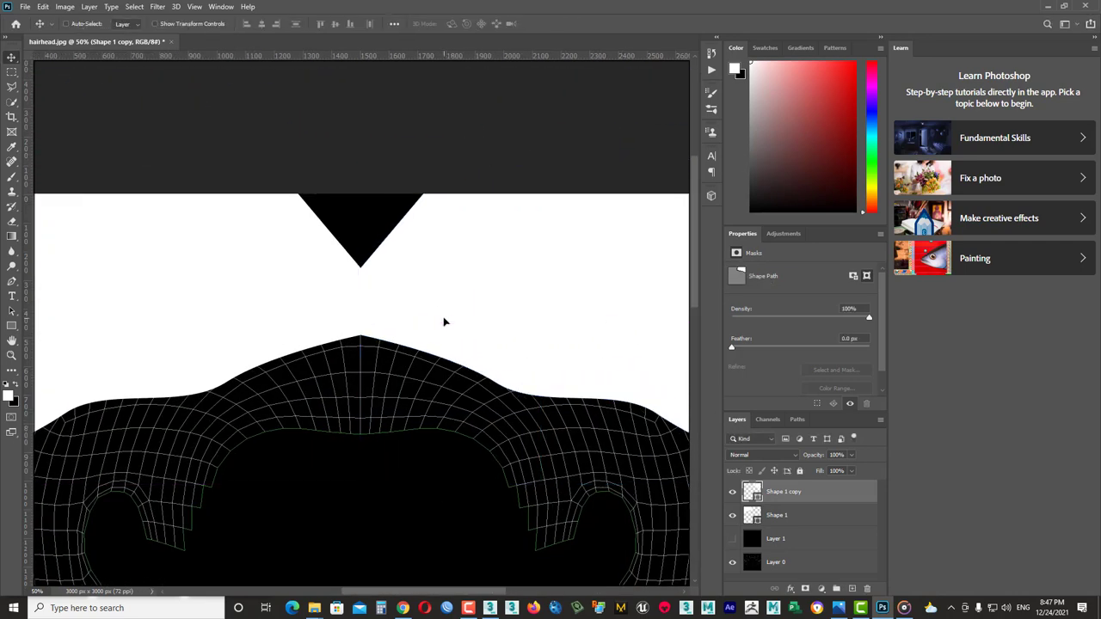
Merge both hairline shape layers, then duplicate and Gaussian-blur the merged shape.
key(ctrl+minus)
key(ctrl+minus)
shift+click(778, 516)
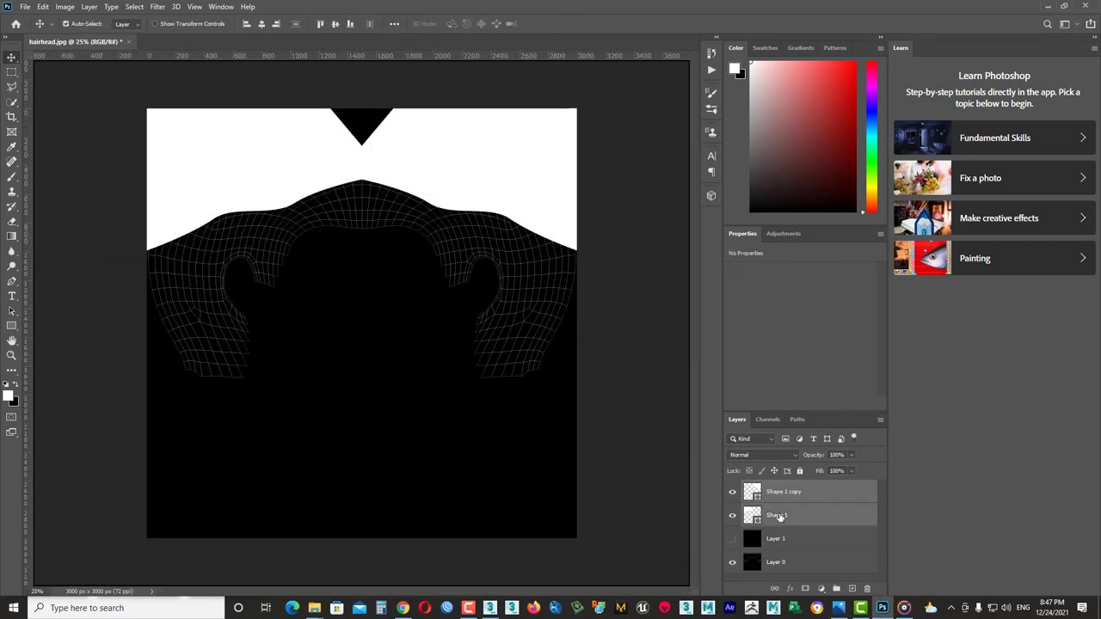
key(ctrl+e)
key(ctrl+j)
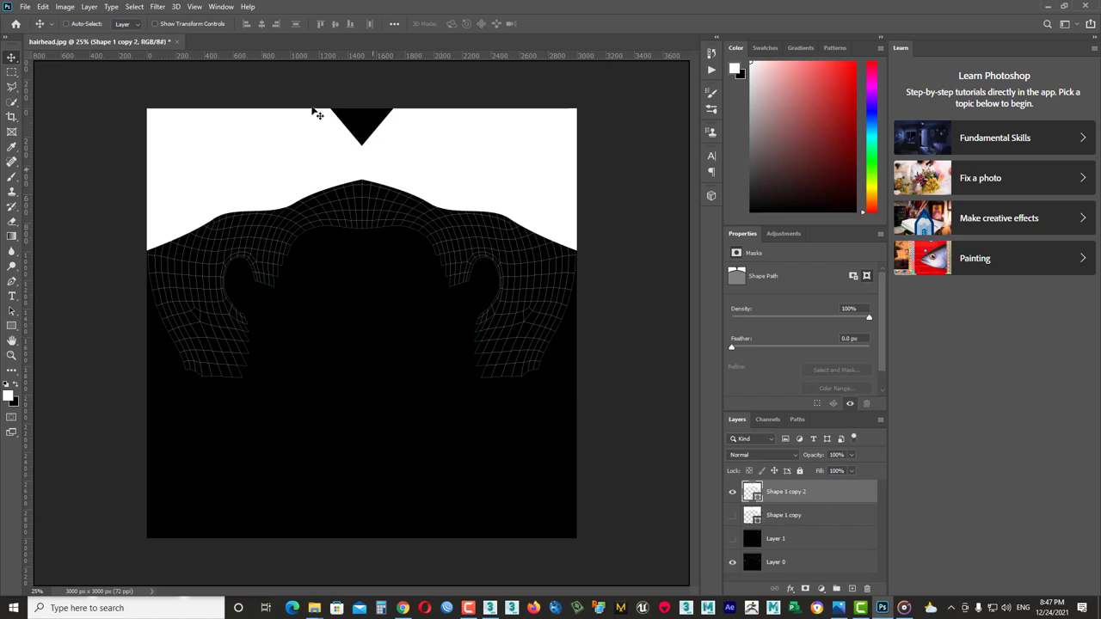
click(158, 6)
click(185, 16)
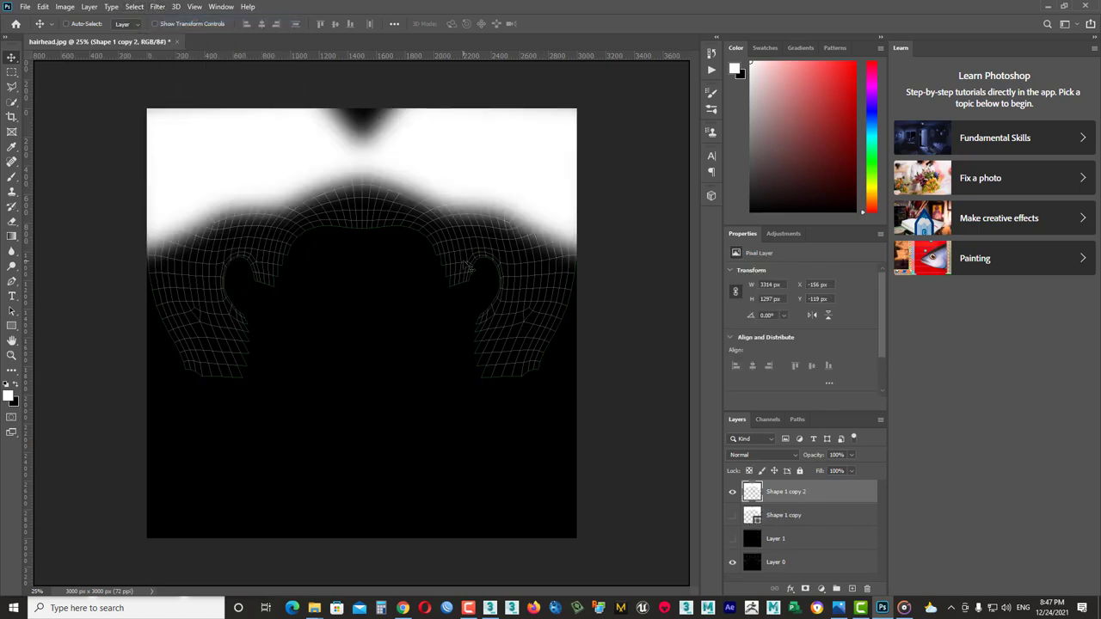
Show the black Layer 1 and save the image as JPEG 'hairMultiply'.
click(733, 538)
click(777, 538)
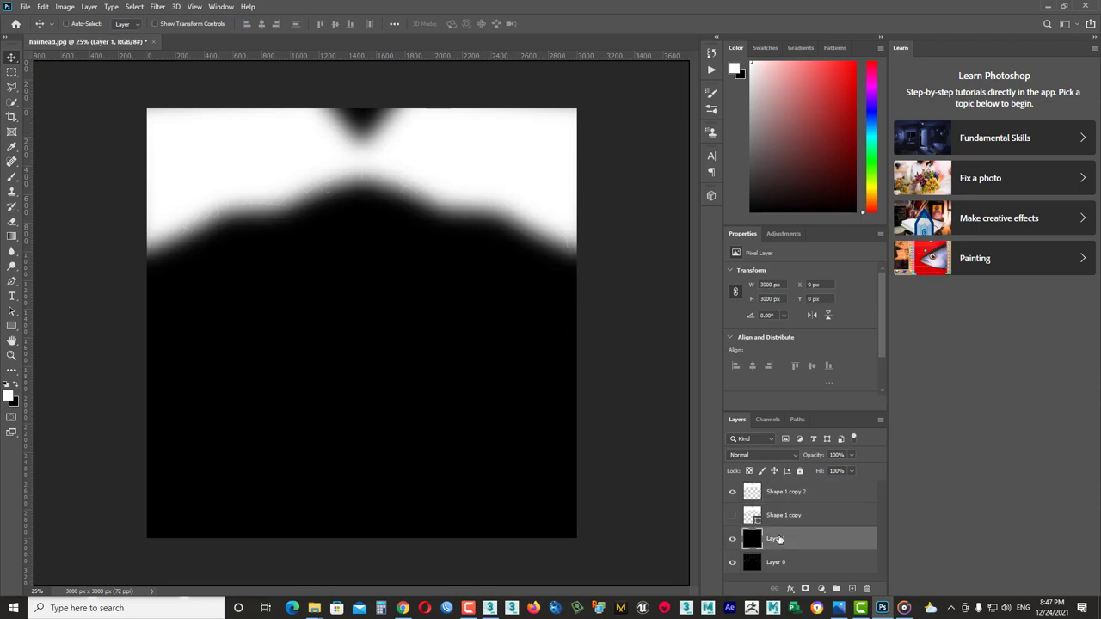
click(25, 6)
click(51, 139)
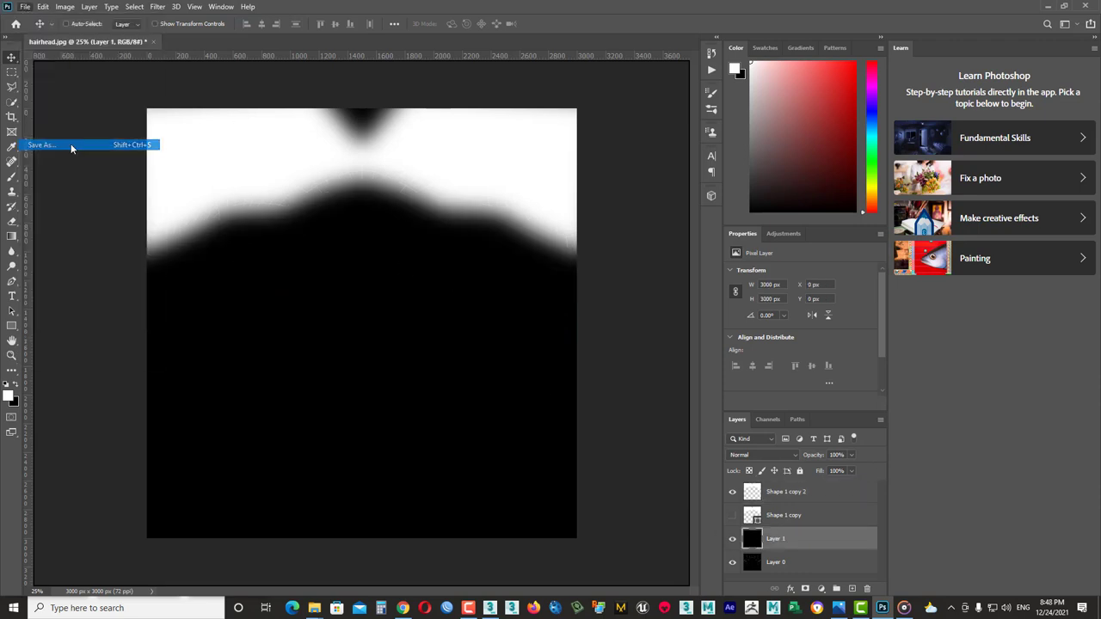
click(412, 347)
click(392, 435)
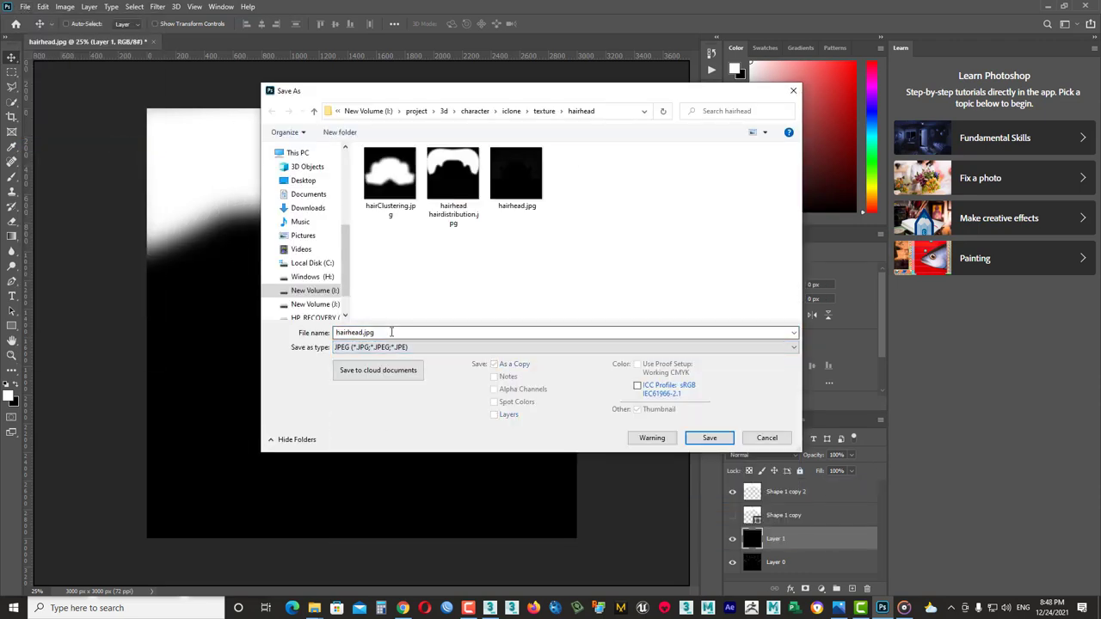
text(hair)
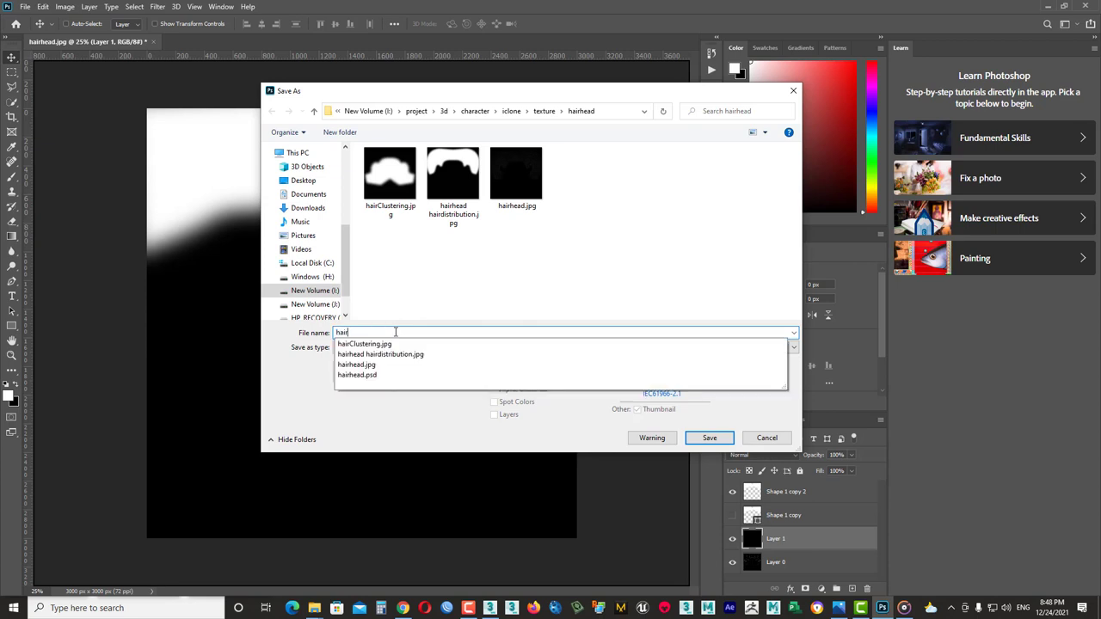
text(Multiply)
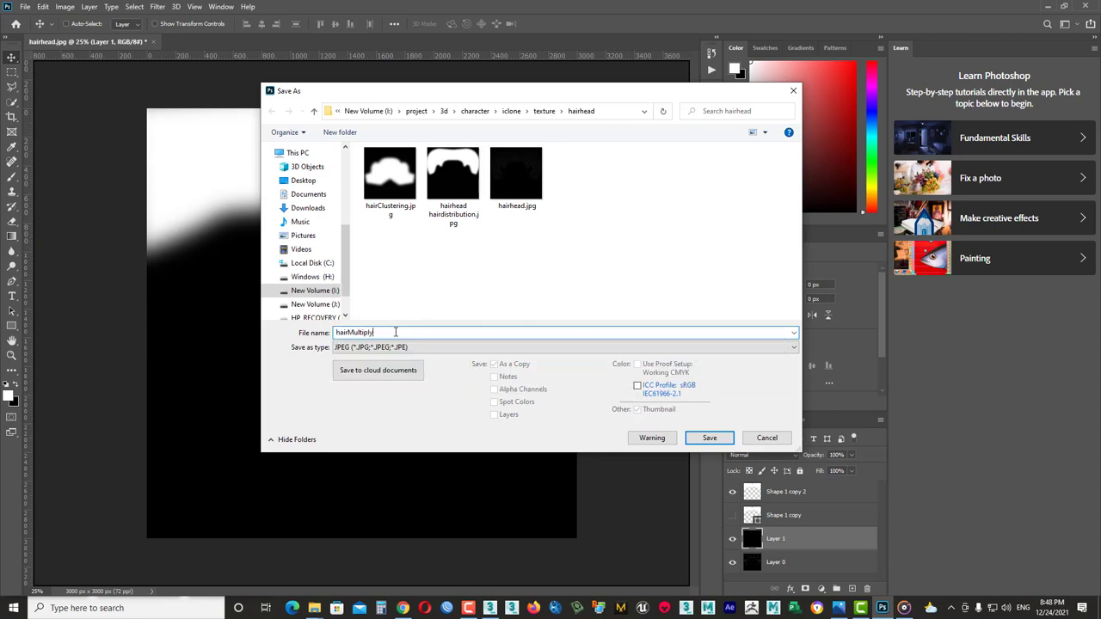
key(Return)
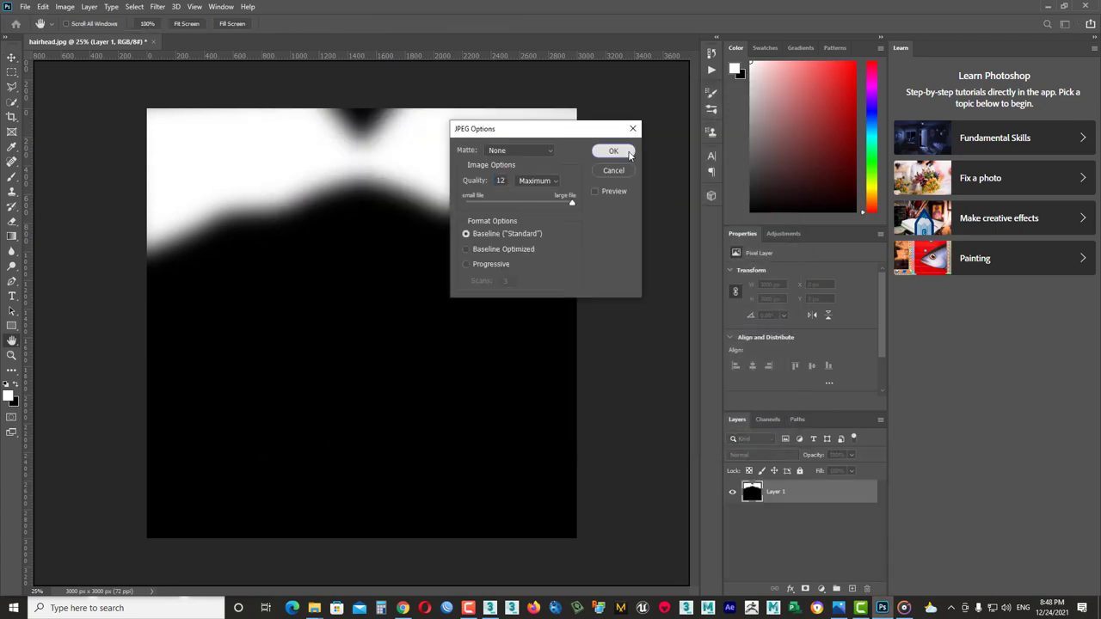
click(615, 151)
click(497, 607)
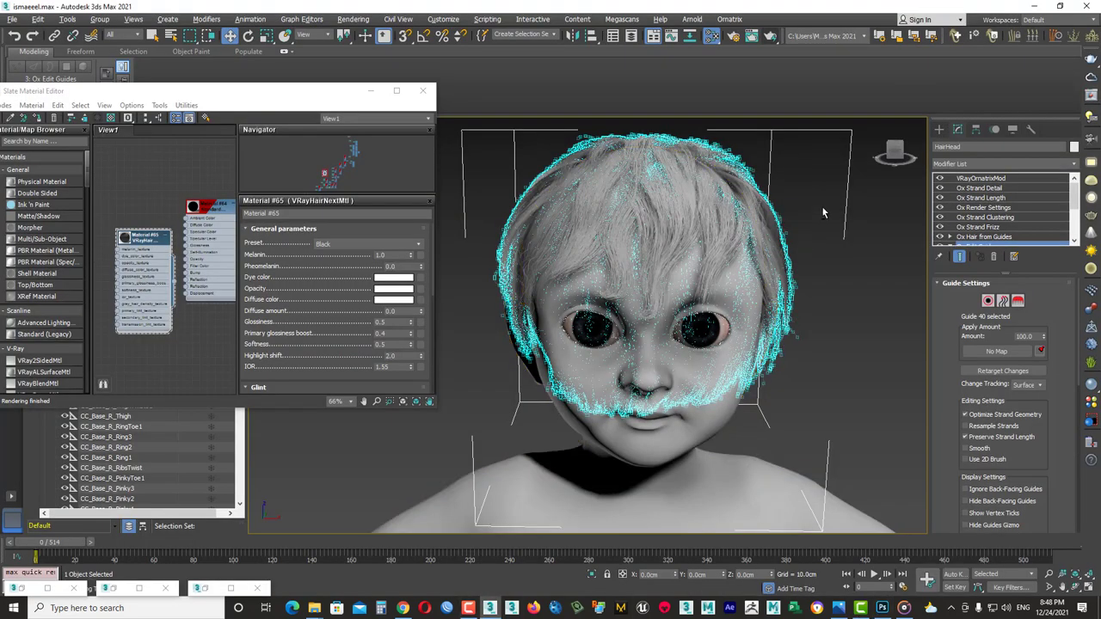
Select Ox Hair from Guides on HairHead's stack and add Ox Strand Multiplier above it.
scroll(1049, 216, down, 2)
click(950, 198)
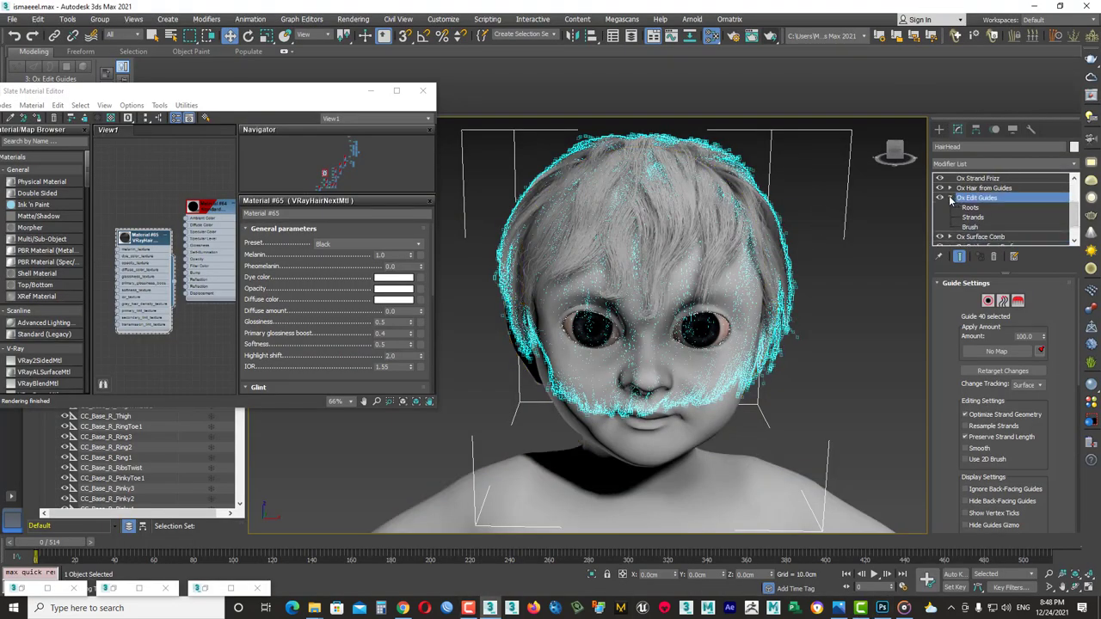
scroll(998, 219, up, 2)
click(1003, 238)
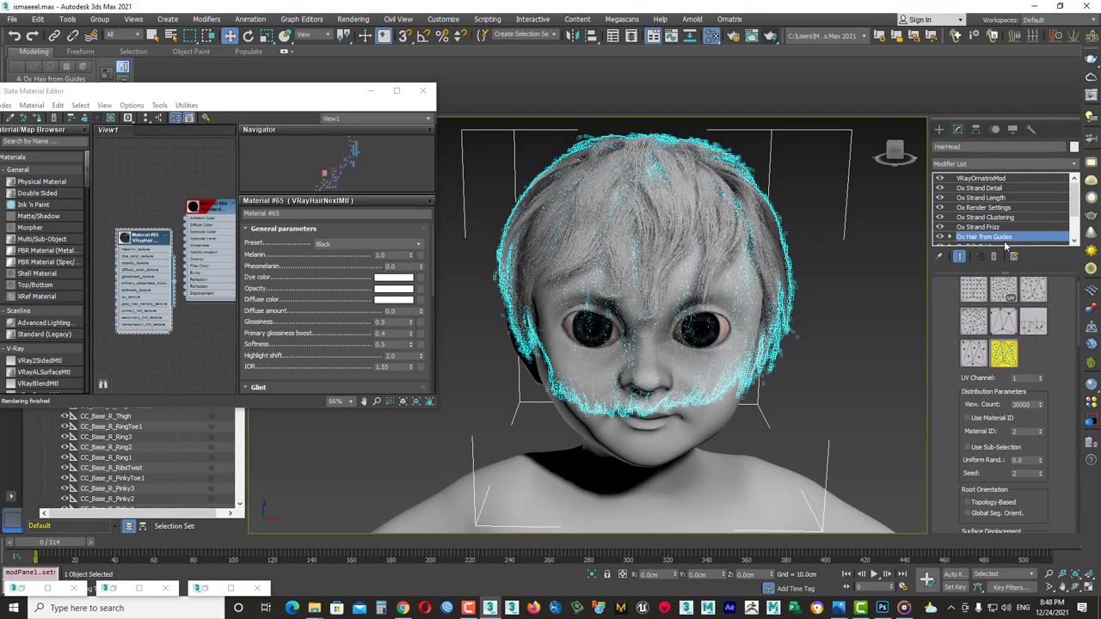
click(1010, 162)
scroll(1010, 162, down, 2)
scroll(1010, 162, up, 2)
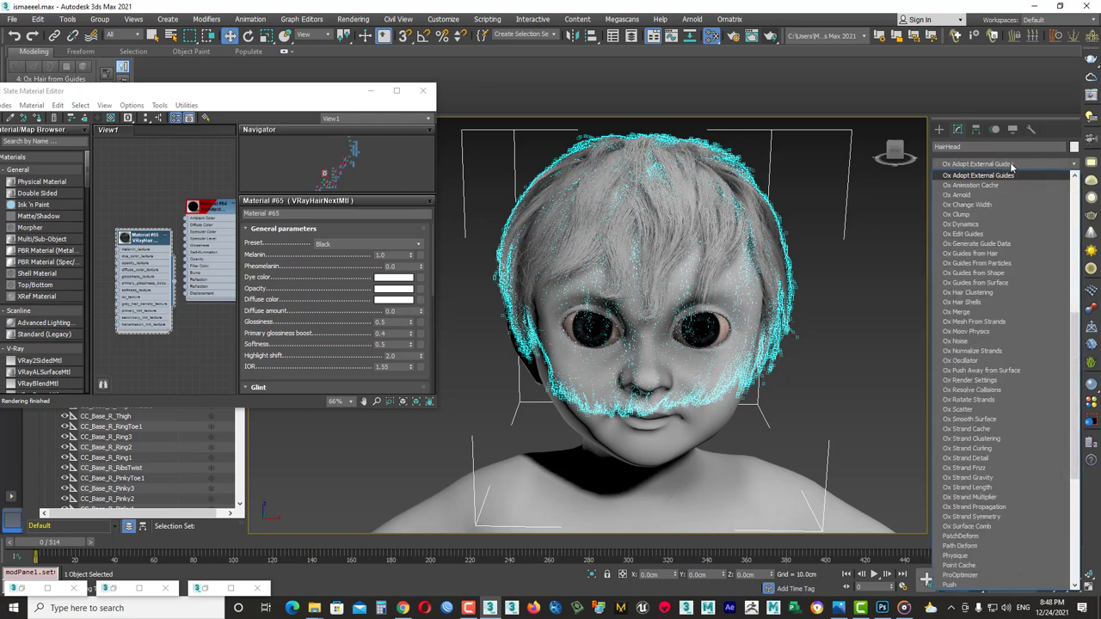
click(969, 497)
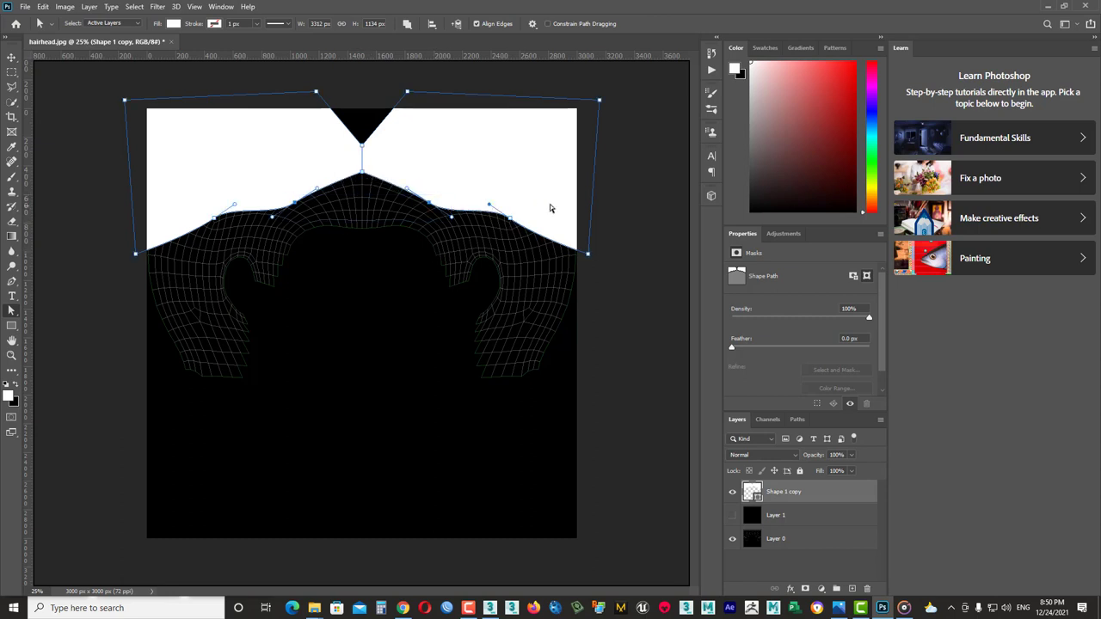
Nudge the mask's side anchors upward, then duplicate and re-blur the shape layer.
key(shift+Up)
key(shift+Up)
key(shift+Up)
key(shift+Up)
key(shift+Up)
key(shift+Up)
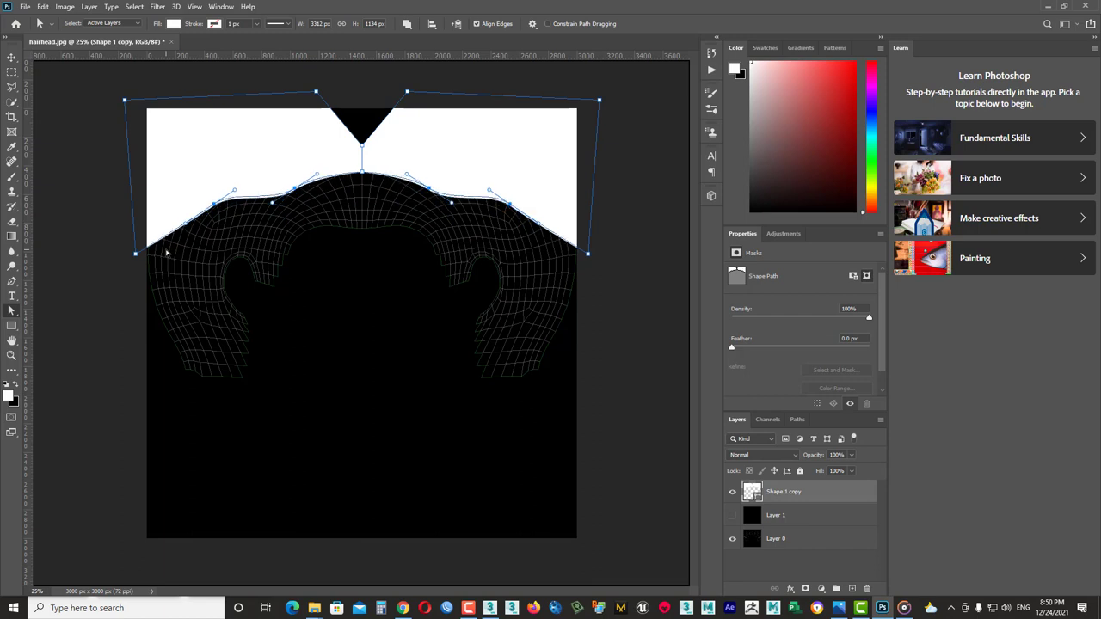
key(shift+Up)
key(shift+Up)
key(shift+Up)
key(shift+Up)
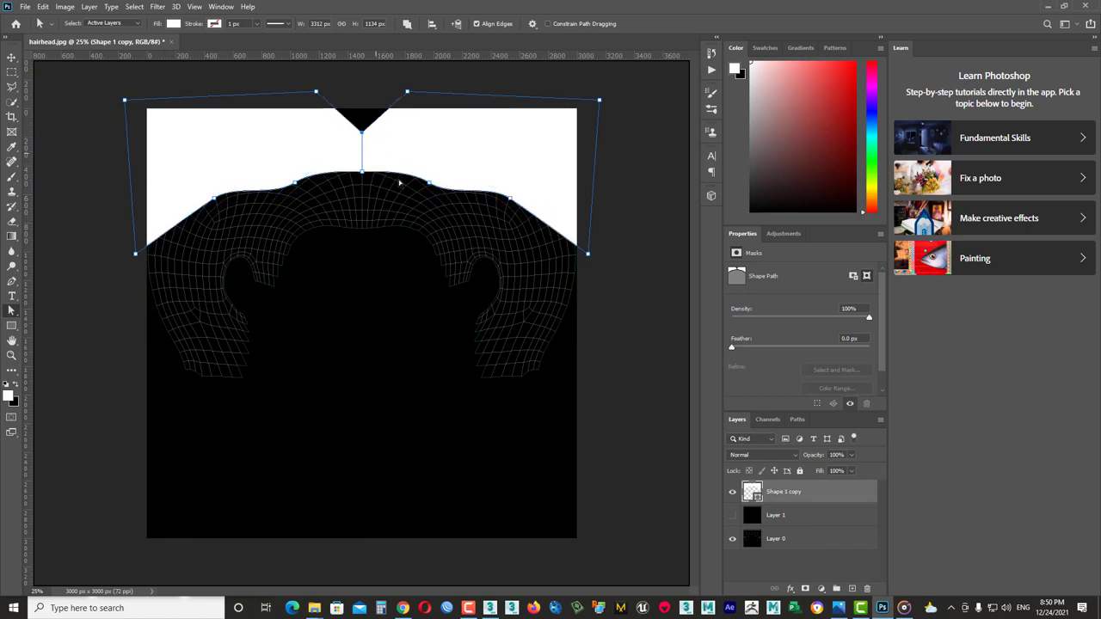
key(Return)
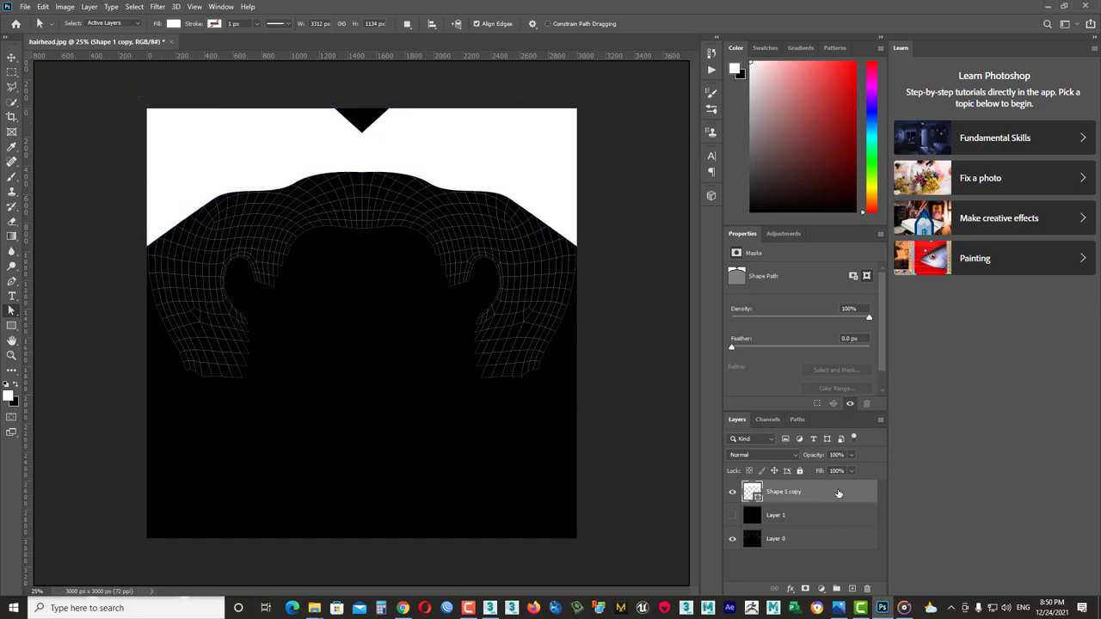
key(ctrl+j)
click(155, 7)
click(176, 19)
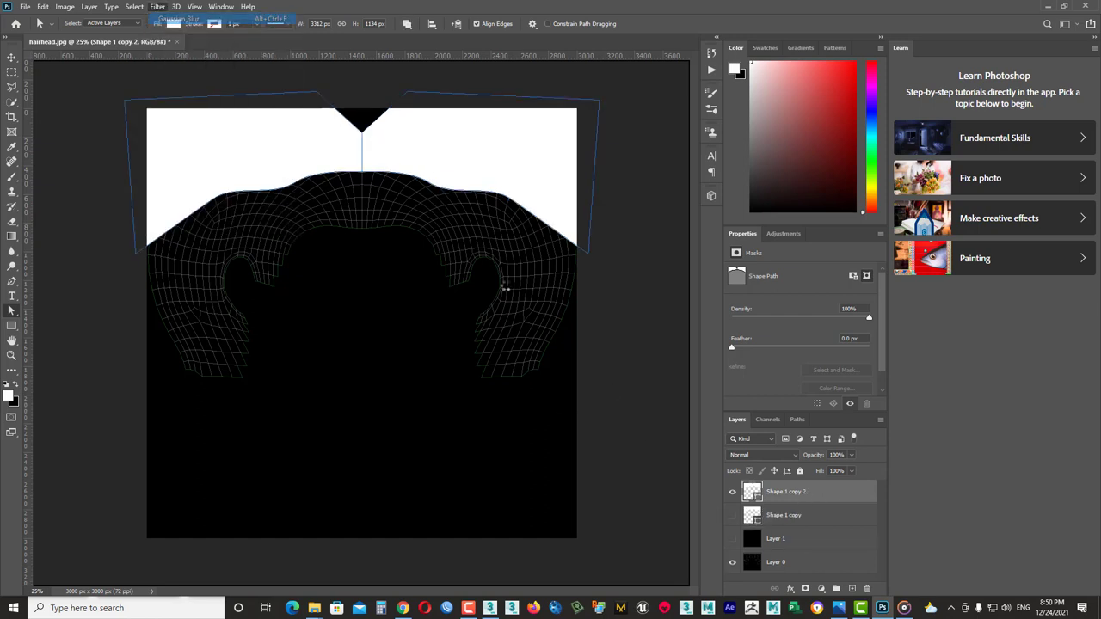
Show the black Layer 1 and overwrite hairMultiply.jpg as a JPEG.
click(732, 538)
key(ctrl+shift+s)
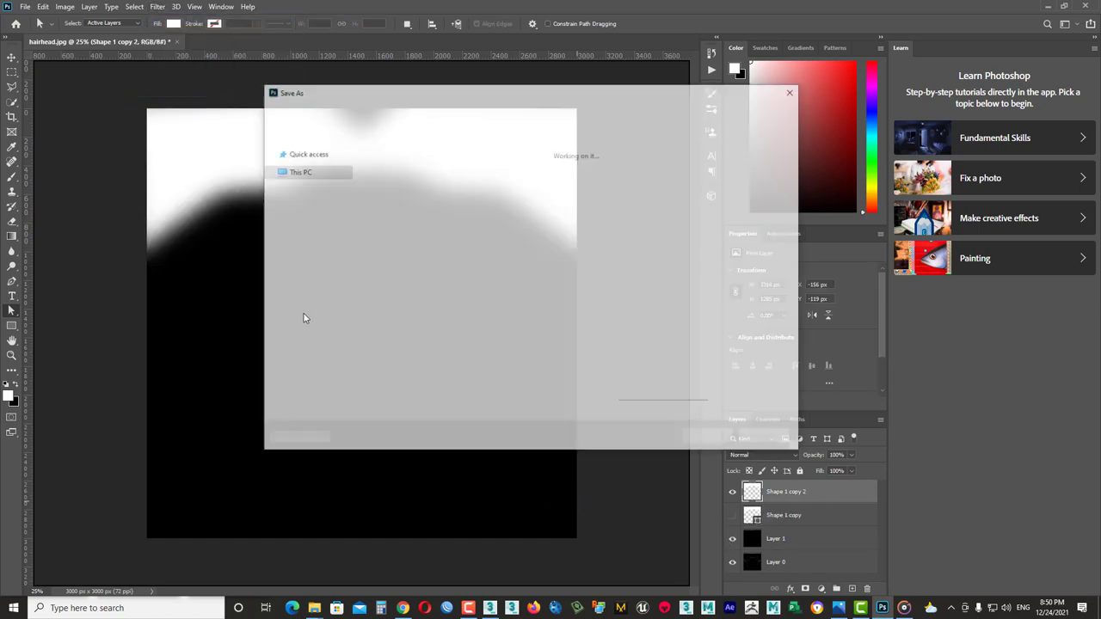
click(564, 346)
click(362, 437)
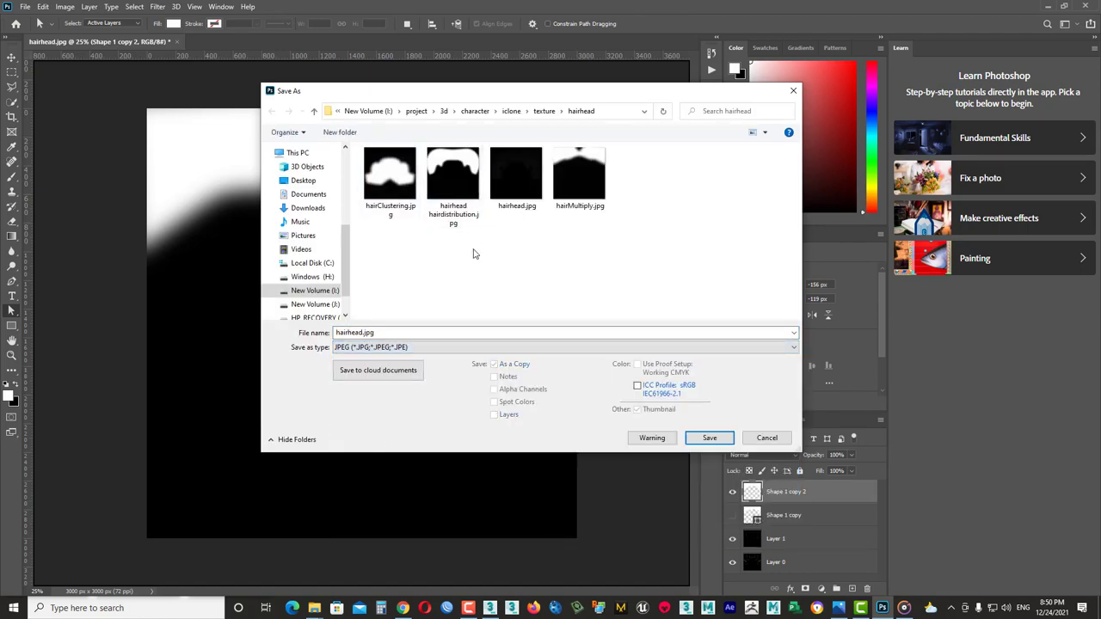
double_click(578, 177)
click(585, 304)
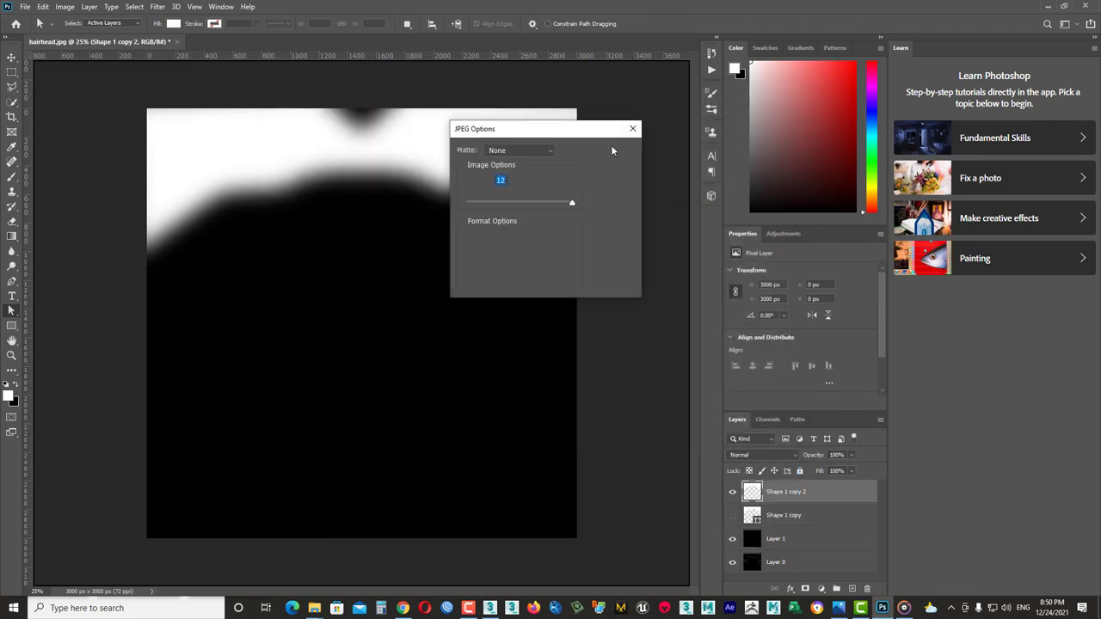
key(Return)
Load hairClustering.jpg as a Bitmap into the Multiplier's Probability slot and orbit to check.
scroll(1057, 413, up, 5)
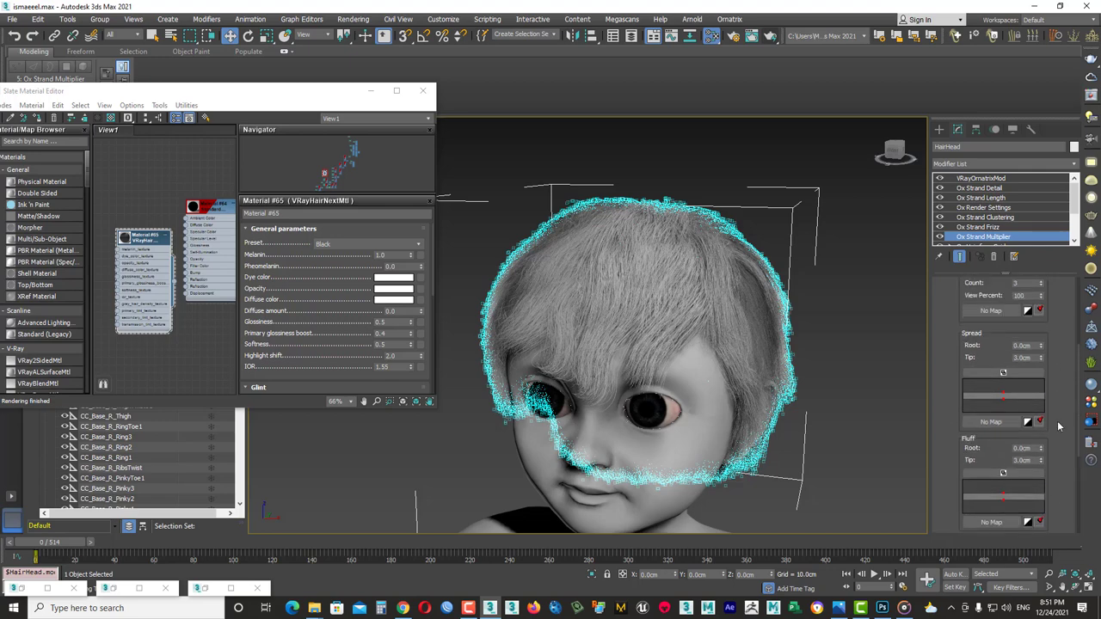
scroll(1059, 396, up, 5)
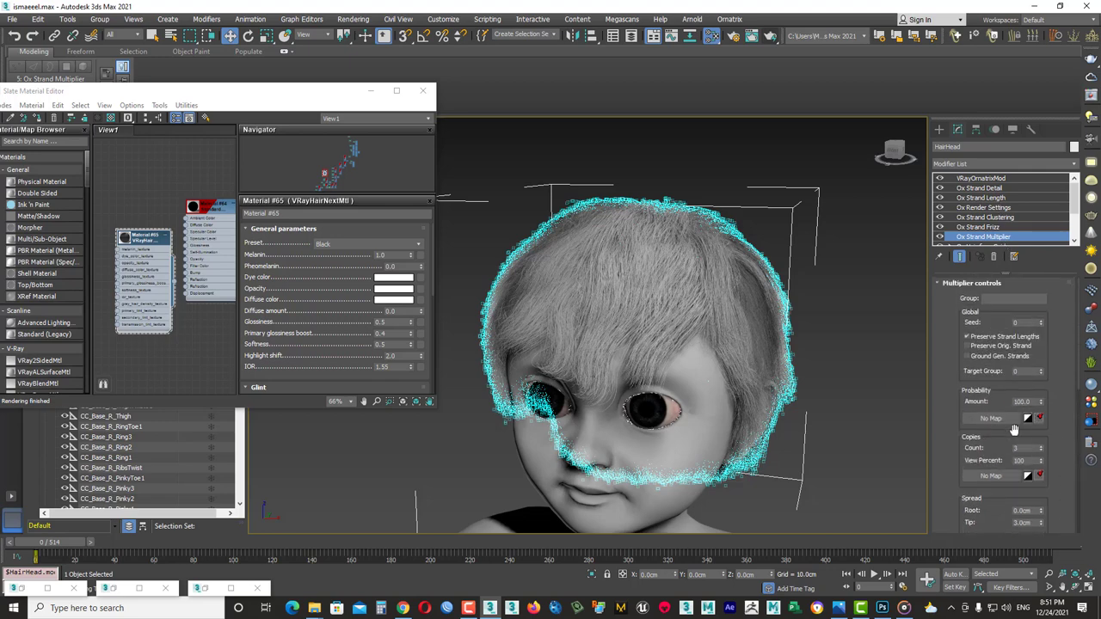
click(1009, 420)
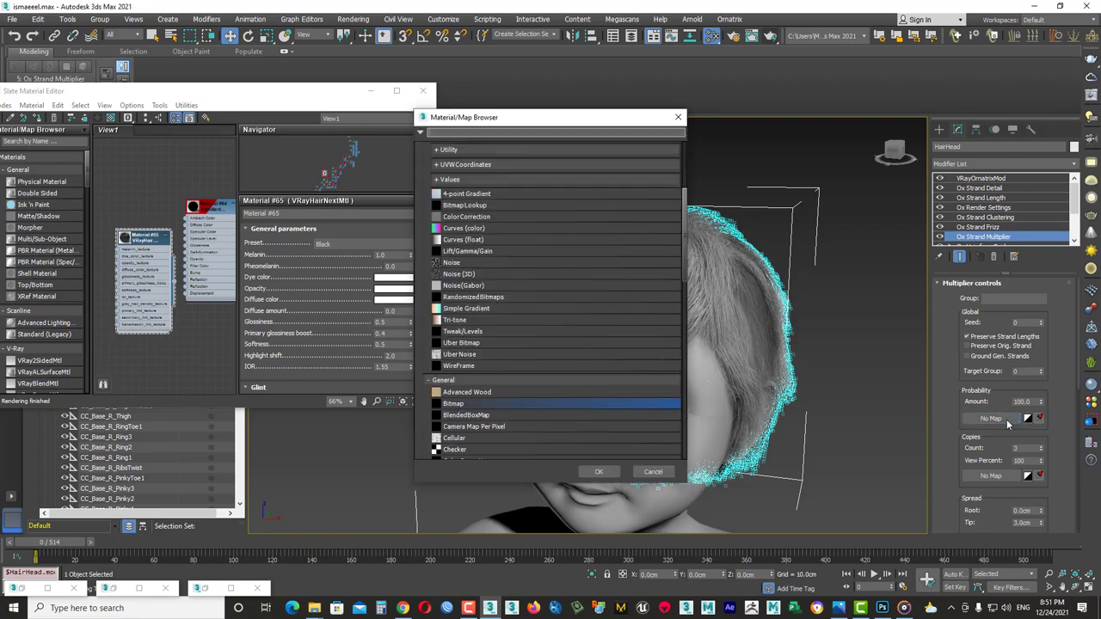
double_click(455, 405)
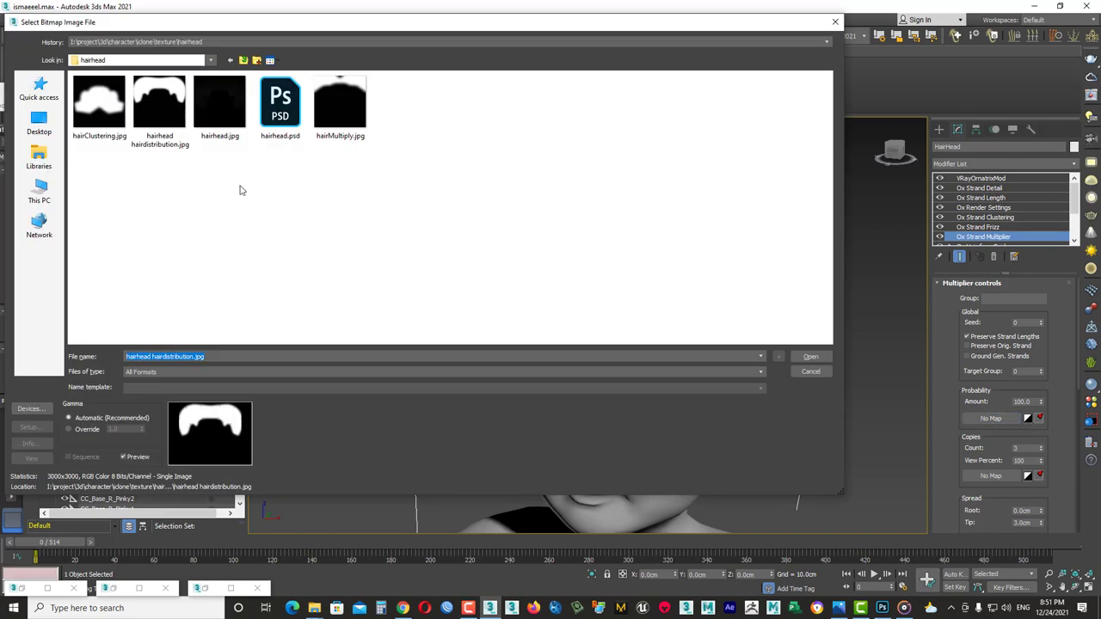
double_click(101, 116)
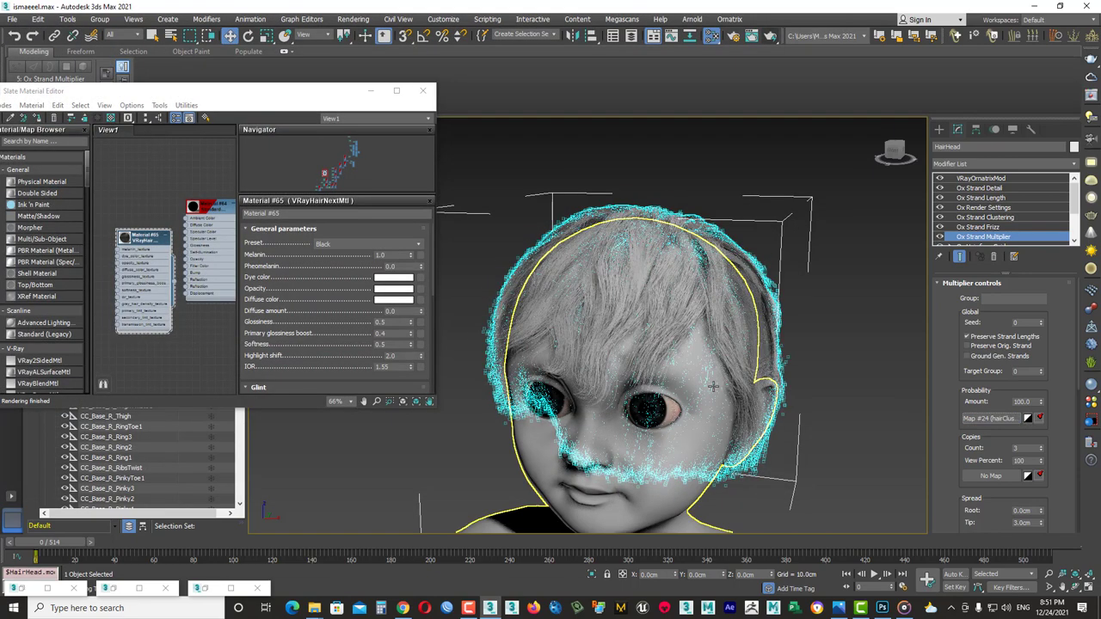
mouse_move(713, 384)
alt+middle_down()
mouse_move(635, 300)
mouse_move(943, 237)
alt+middle_up()
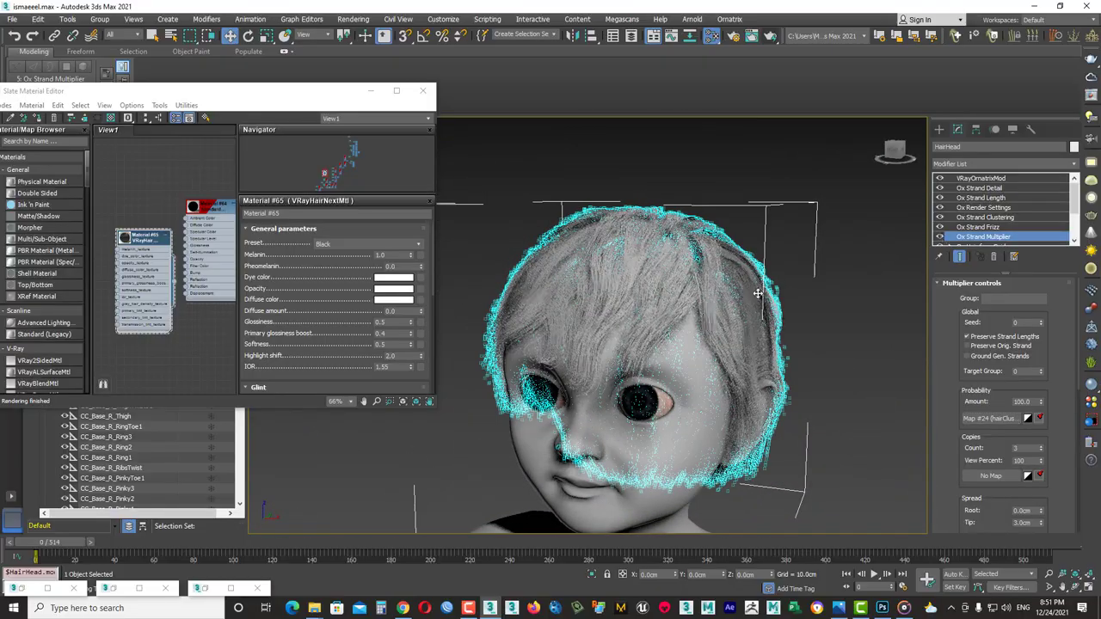
mouse_move(757, 278)
alt+middle_down()
mouse_move(821, 300)
mouse_move(705, 329)
alt+middle_up()
scroll(706, 330, up, 5)
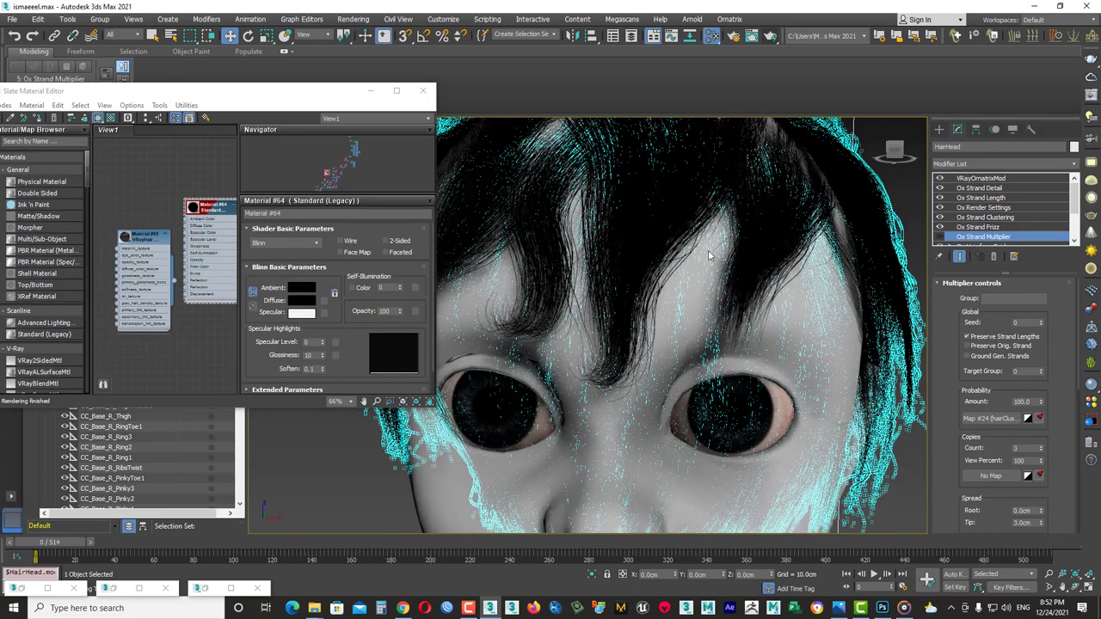
scroll(710, 256, down, 5)
alt+middle_drag(710, 255, 774, 284)
Replace the Probability map with the hairMultiply mask bitmap and orbit to inspect the hair.
click(1002, 421)
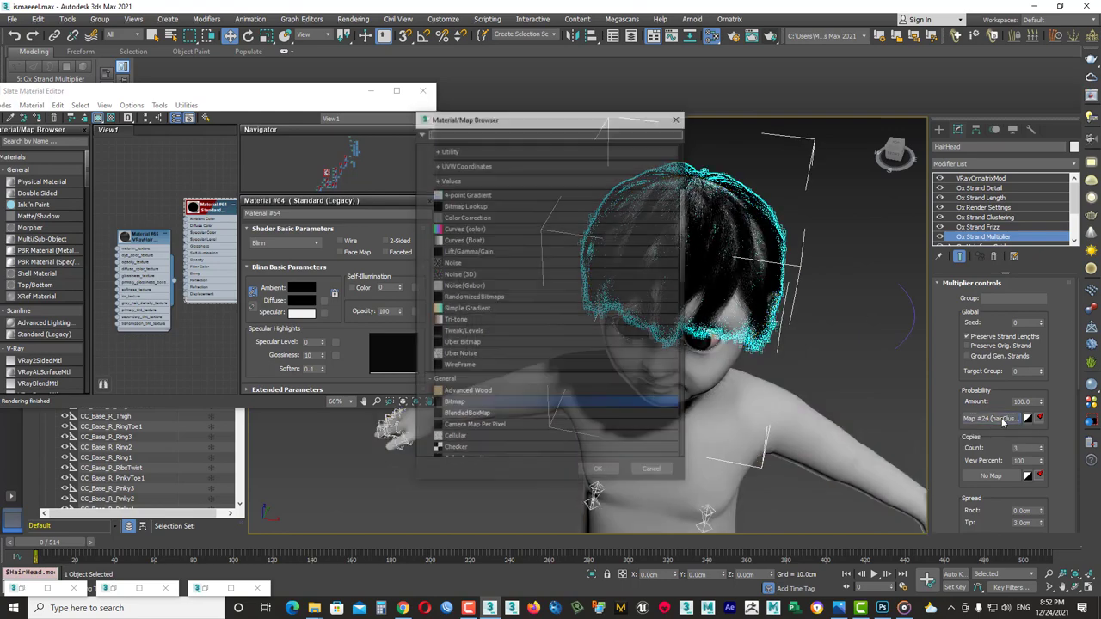
double_click(464, 405)
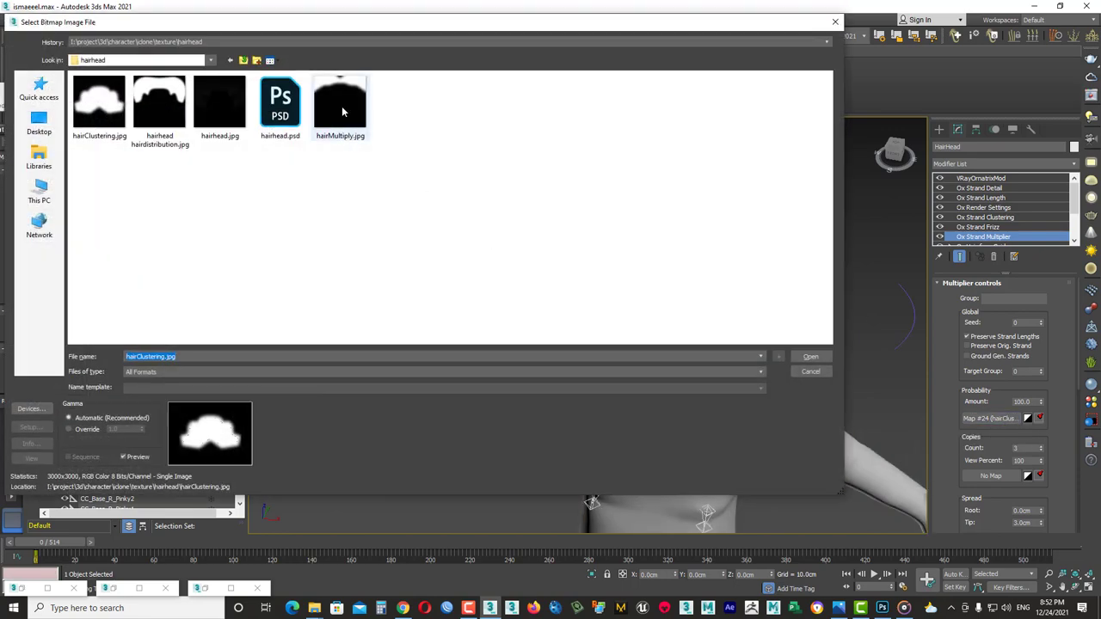
double_click(343, 112)
alt+middle_drag(705, 283, 774, 267)
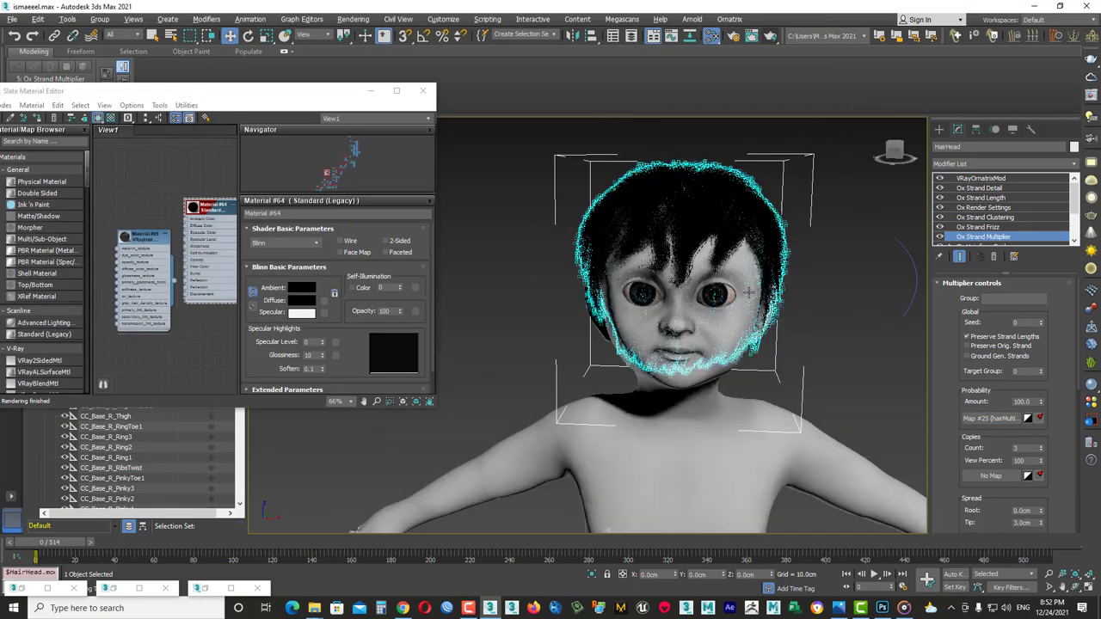
scroll(796, 265, up, 4)
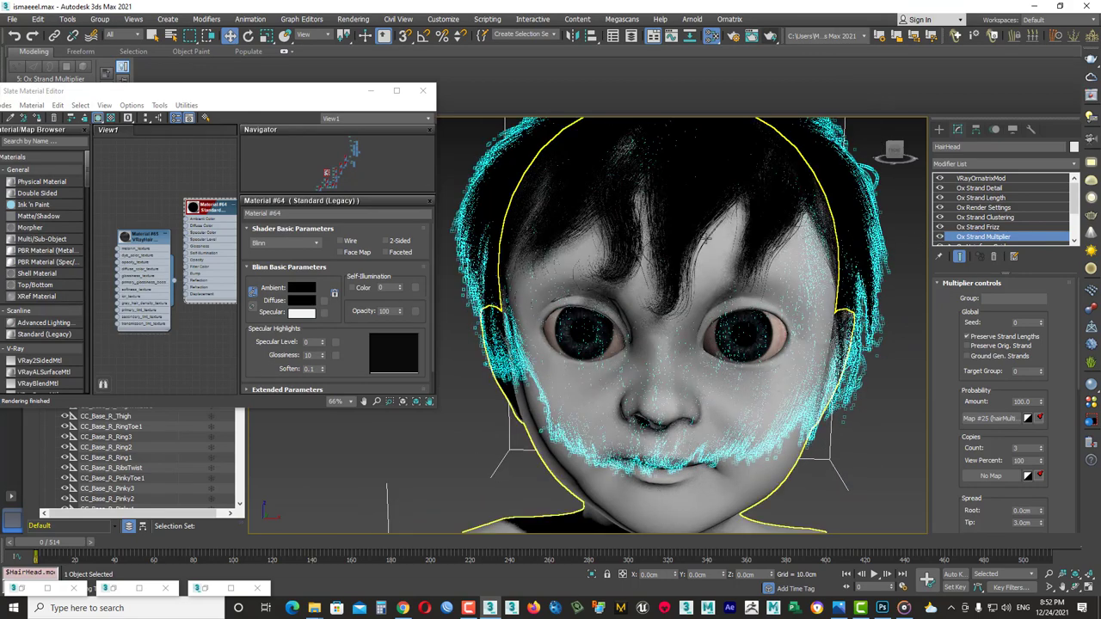
mouse_move(787, 226)
alt+middle_down()
mouse_move(685, 296)
mouse_move(690, 238)
alt+middle_up()
scroll(732, 282, down, 5)
scroll(697, 246, up, 5)
scroll(659, 302, up, 3)
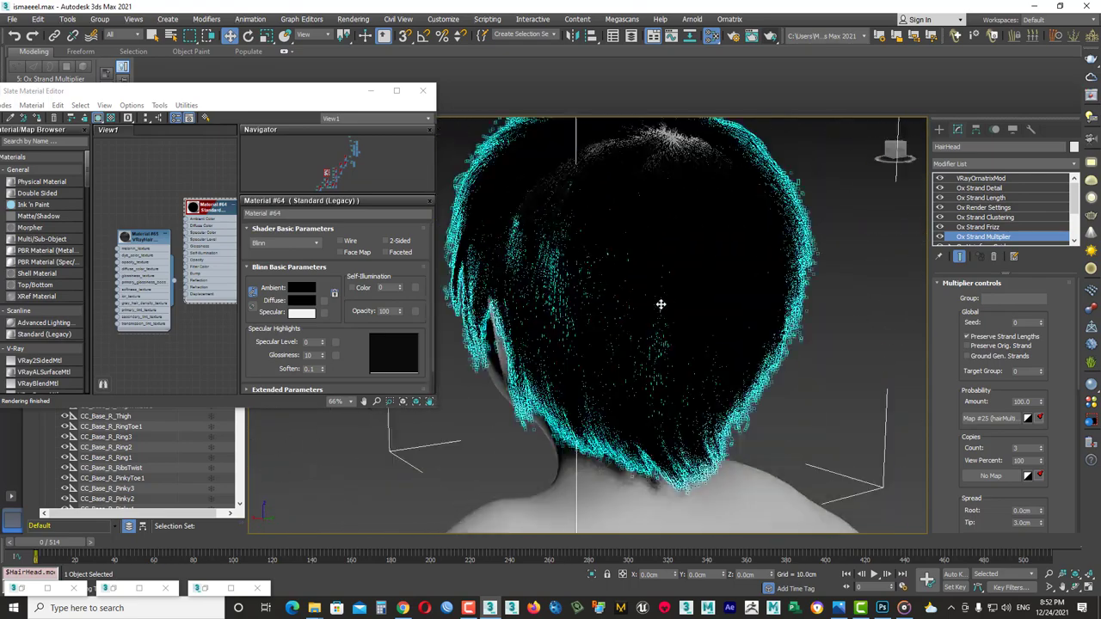
mouse_move(658, 302)
alt+middle_down()
mouse_move(654, 258)
mouse_move(774, 266)
alt+middle_up()
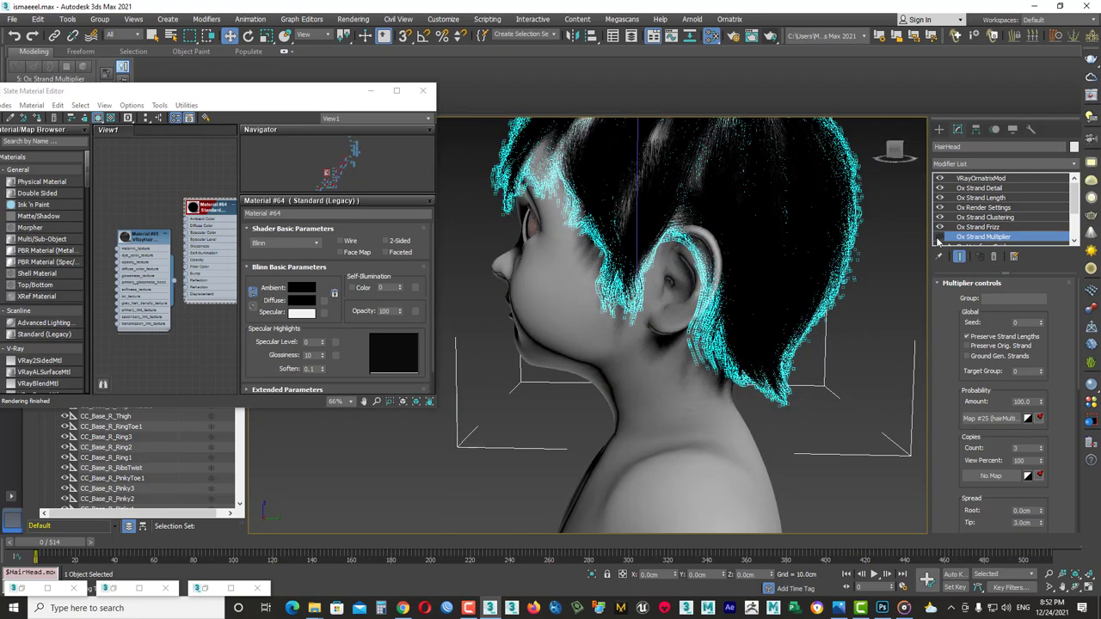
mouse_move(671, 250)
middle_down()
mouse_move(676, 297)
mouse_move(776, 273)
middle_up()
scroll(776, 273, down, 3)
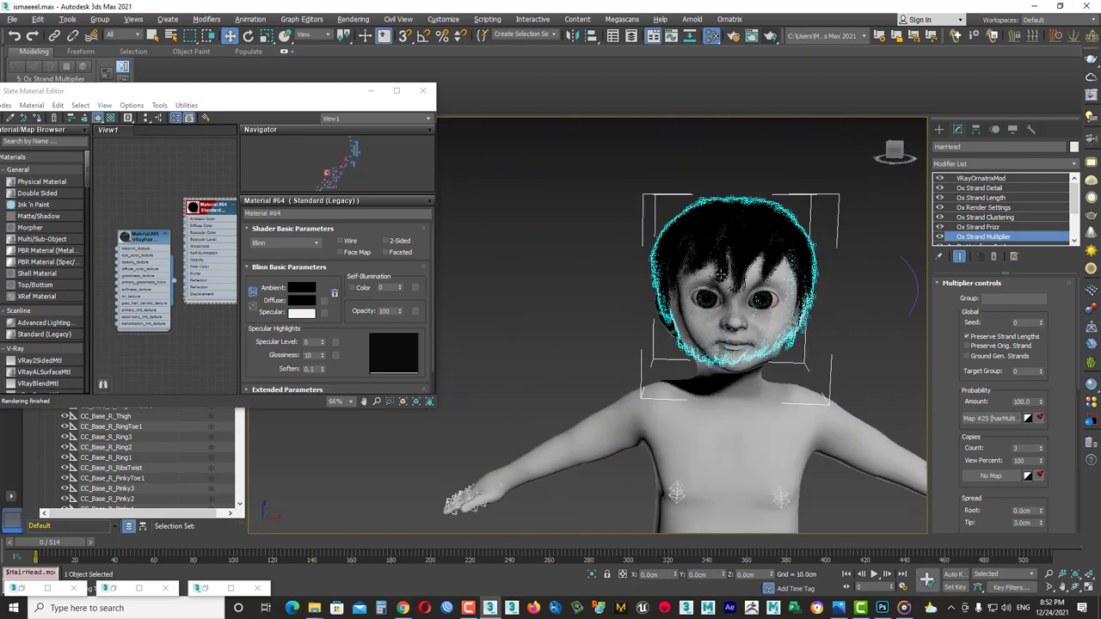
scroll(803, 260, up, 4)
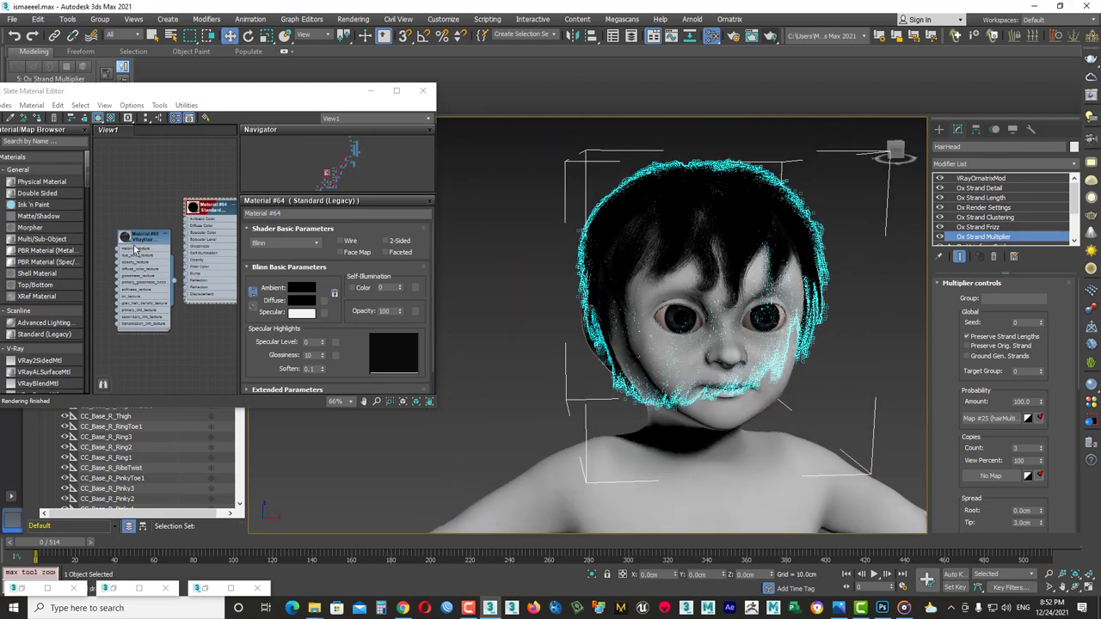
alt+middle_drag(761, 150, 736, 157)
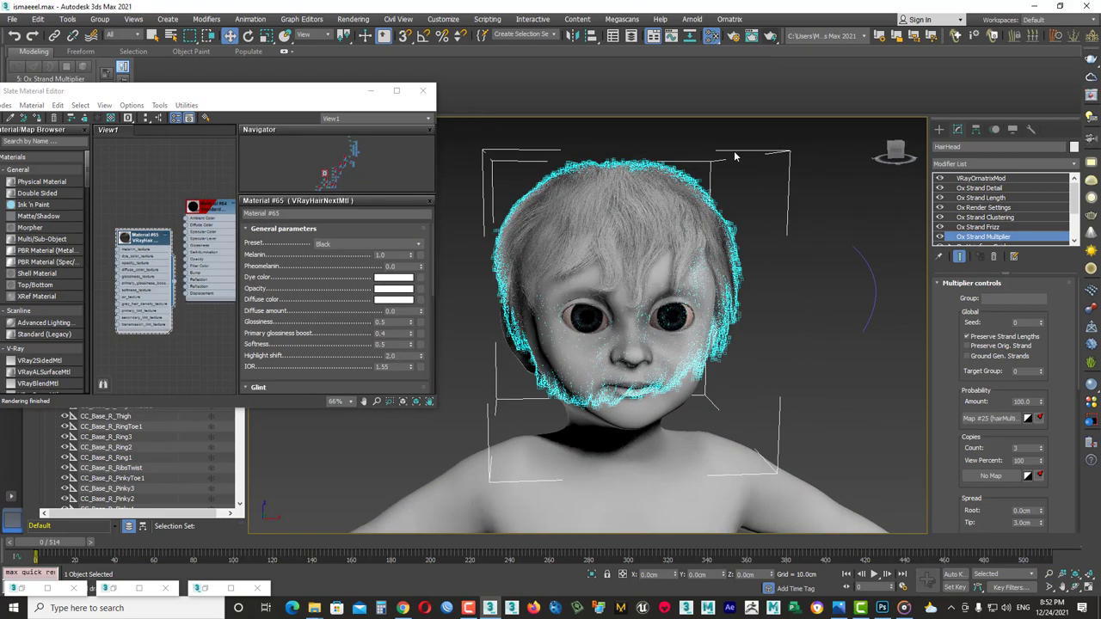
Remove the V notch from the hairline mask, re-blur a duplicate and save it as JPEG.
click(198, 590)
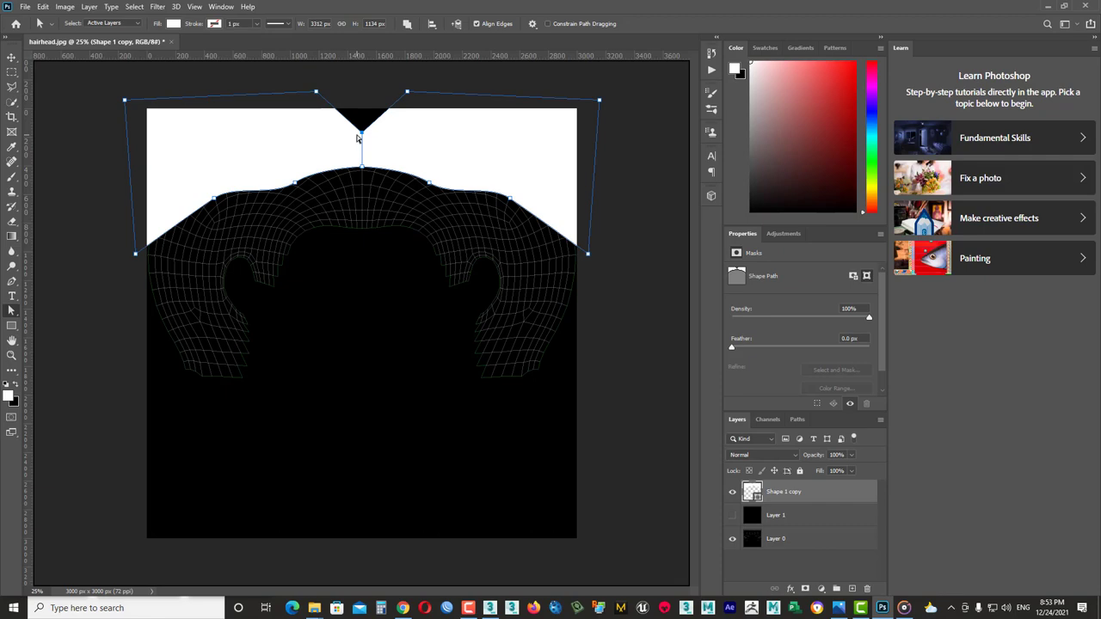
drag(362, 131, 361, 93)
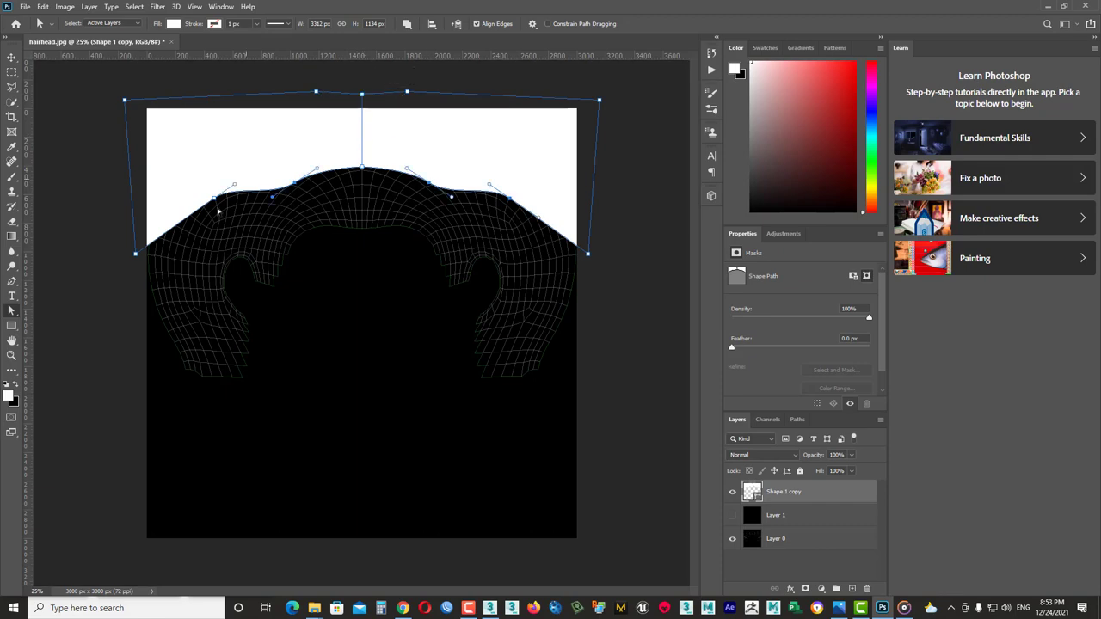
key(ctrl+j)
click(158, 6)
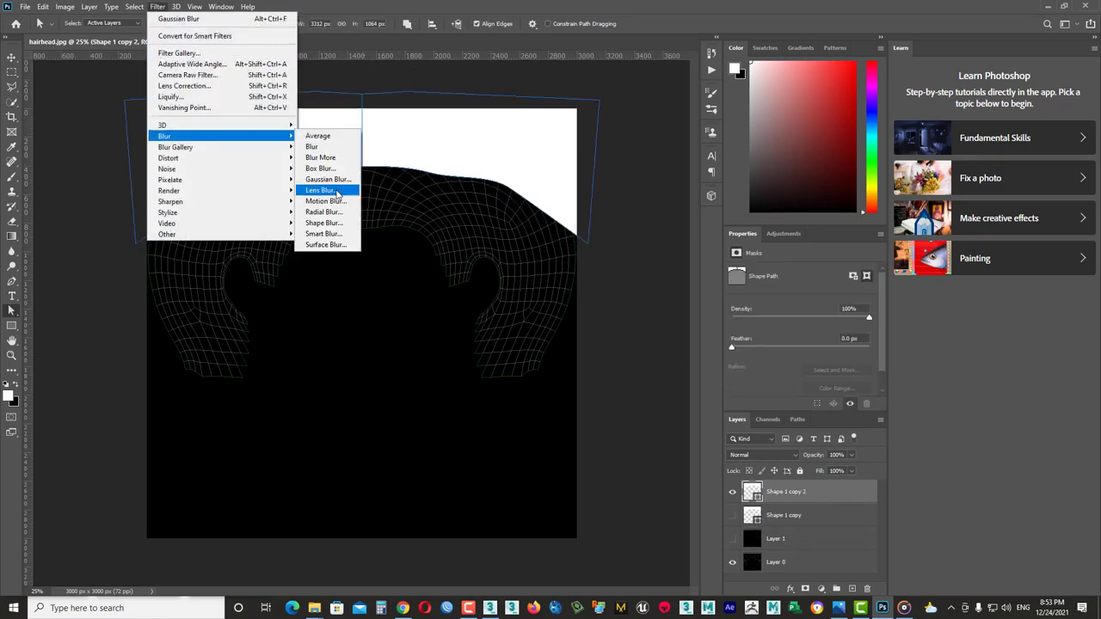
click(413, 186)
key(ctrl+shift+s)
key(Return)
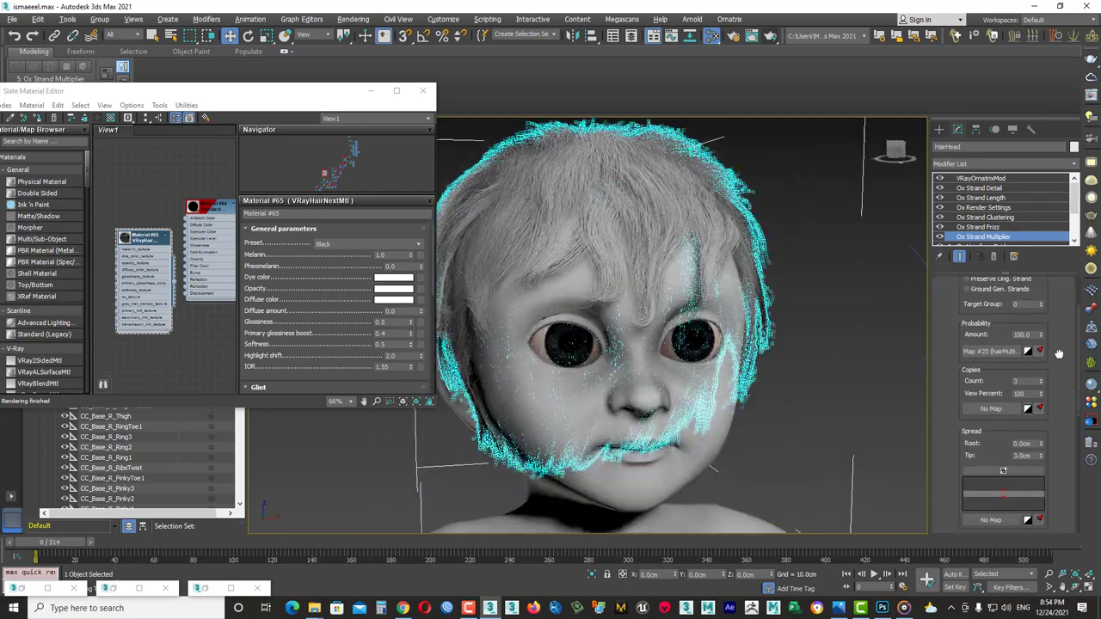
Set the Ox Strand Multiplier Twist to 5 from a close front view of the face.
drag(1051, 421, 1051, 294)
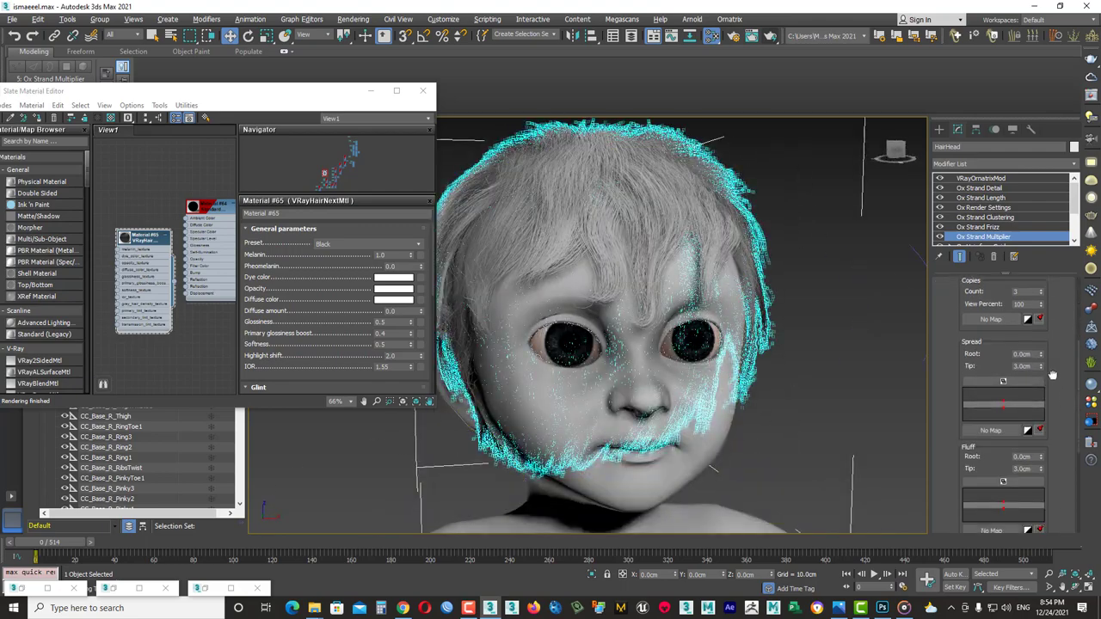
scroll(1040, 495, down, 3)
click(1017, 471)
text(5)
key(Return)
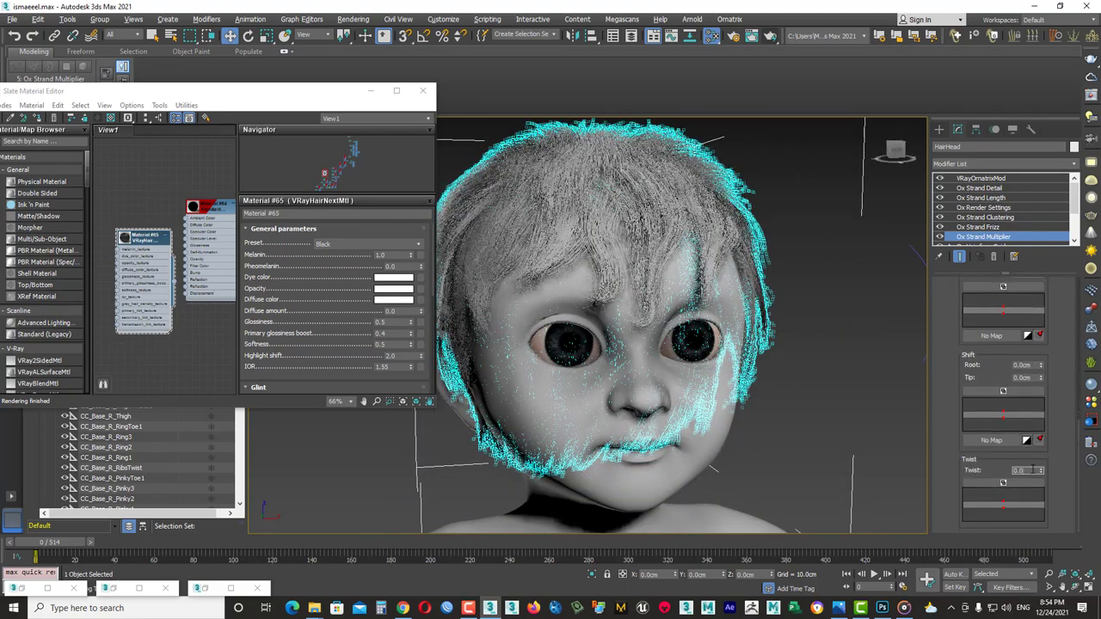
Raise the Twist to 20 and render the front view of the head in V-Ray.
alt+middle_drag(653, 327, 716, 332)
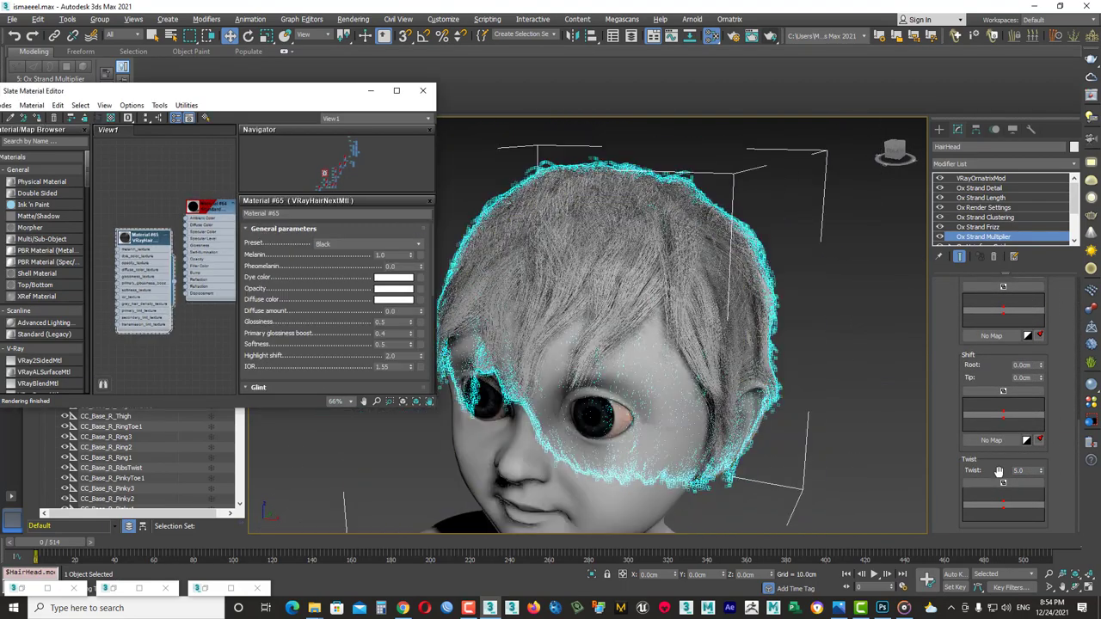
text(20)
key(Return)
alt+middle_drag(781, 391, 766, 45)
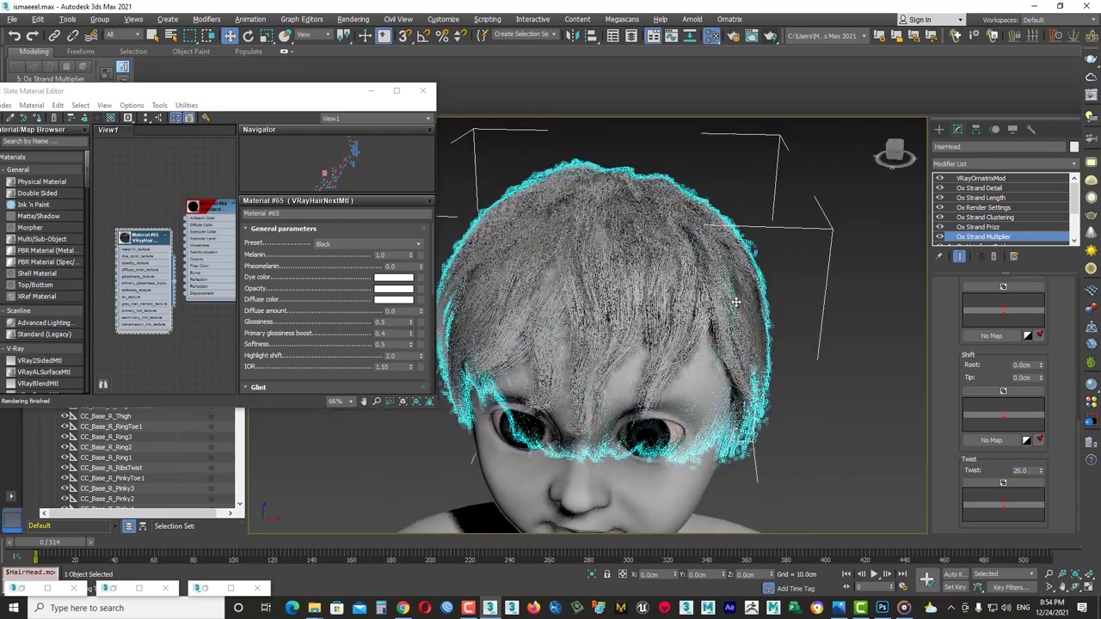
key(shift+q)
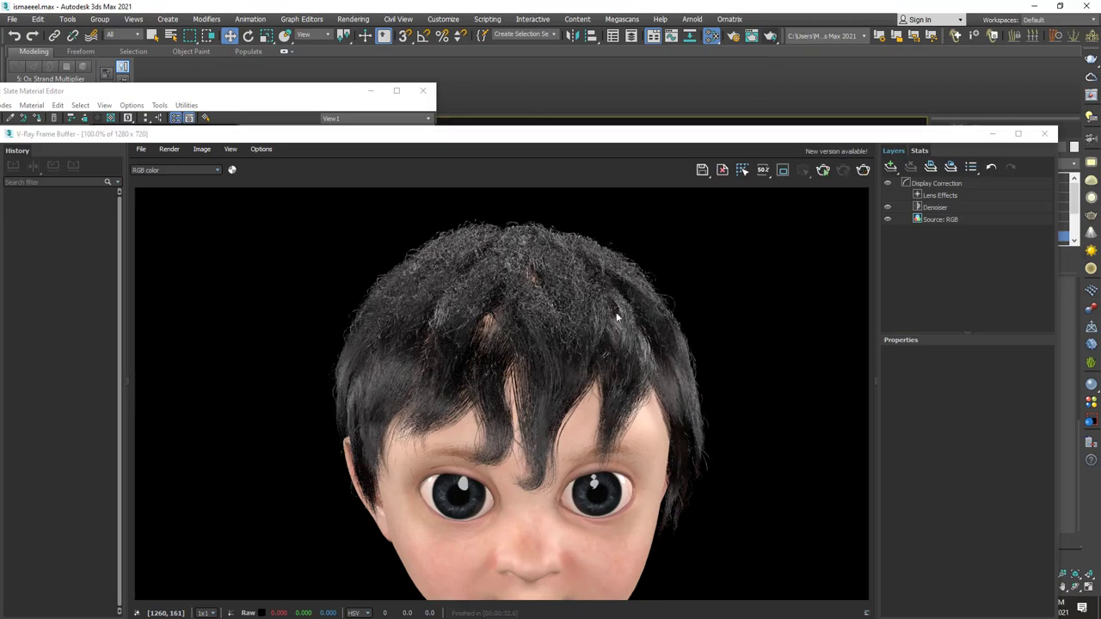
Compare the render, then orbit to a side view of the face and render it.
click(775, 36)
click(775, 36)
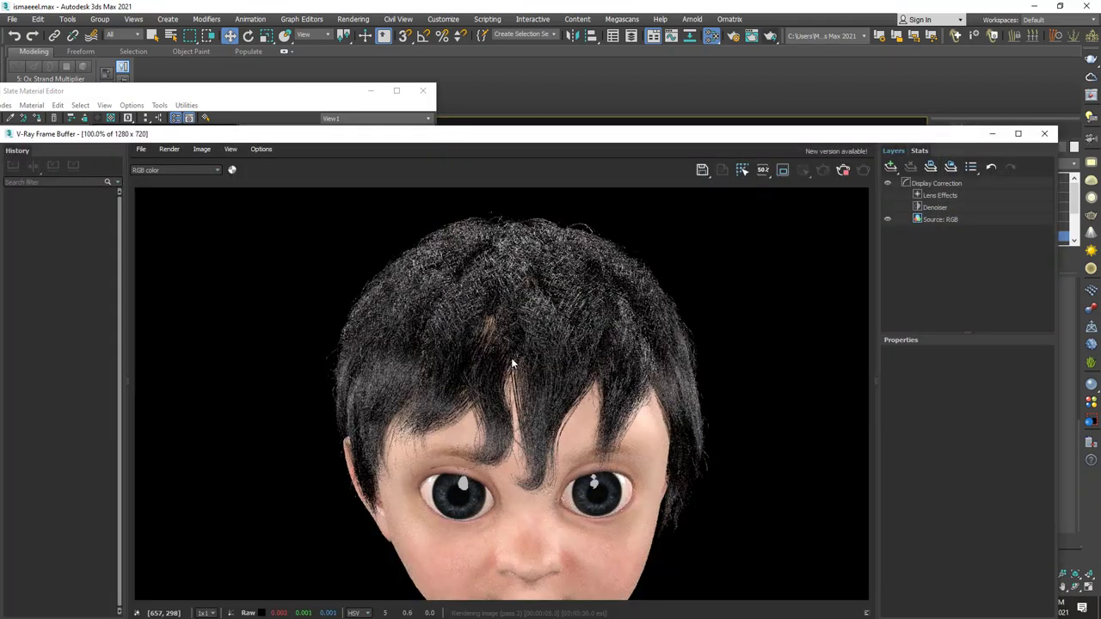
click(775, 36)
alt+middle_drag(602, 326, 602, 258)
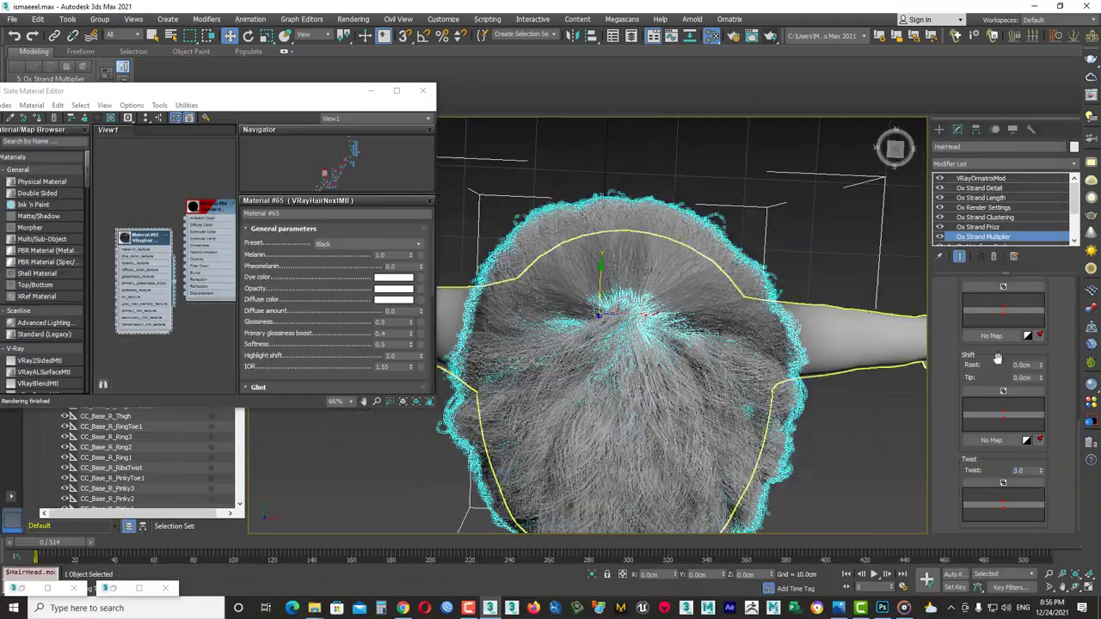
scroll(1003, 387, up, 2)
alt+middle_drag(602, 344, 482, 344)
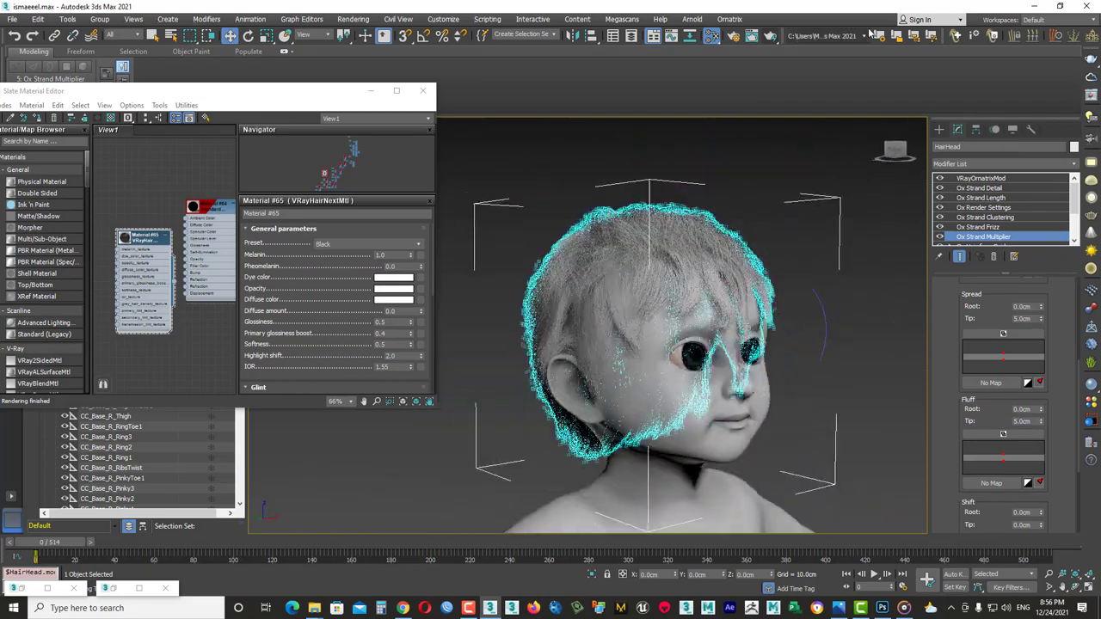
click(770, 36)
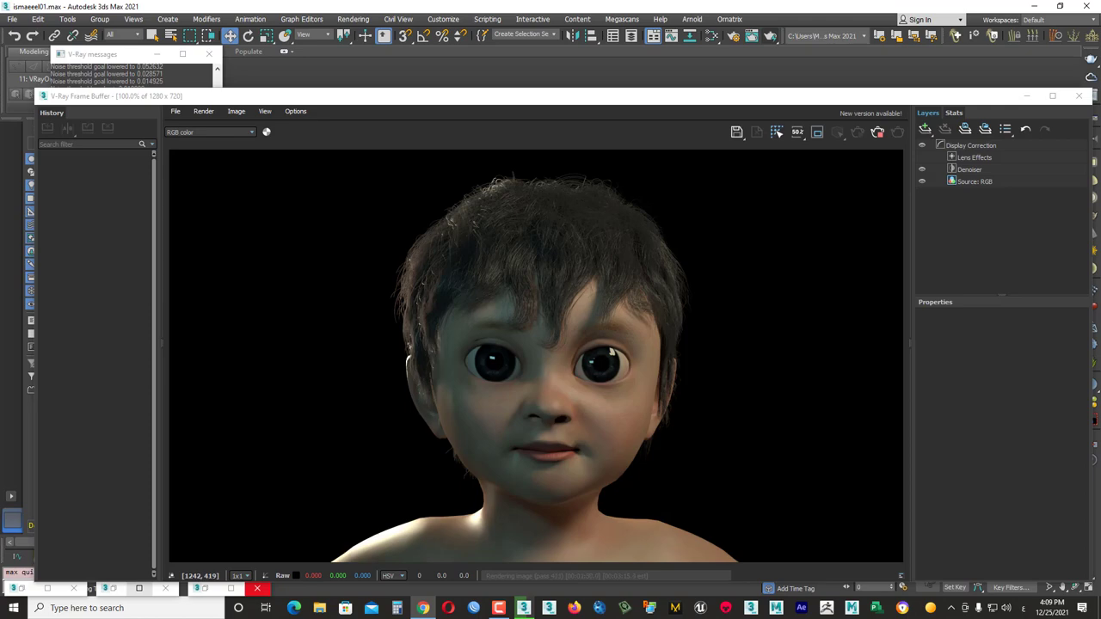
Minimize the frame buffer and orbit to a left-profile view to inspect the guides.
click(1030, 96)
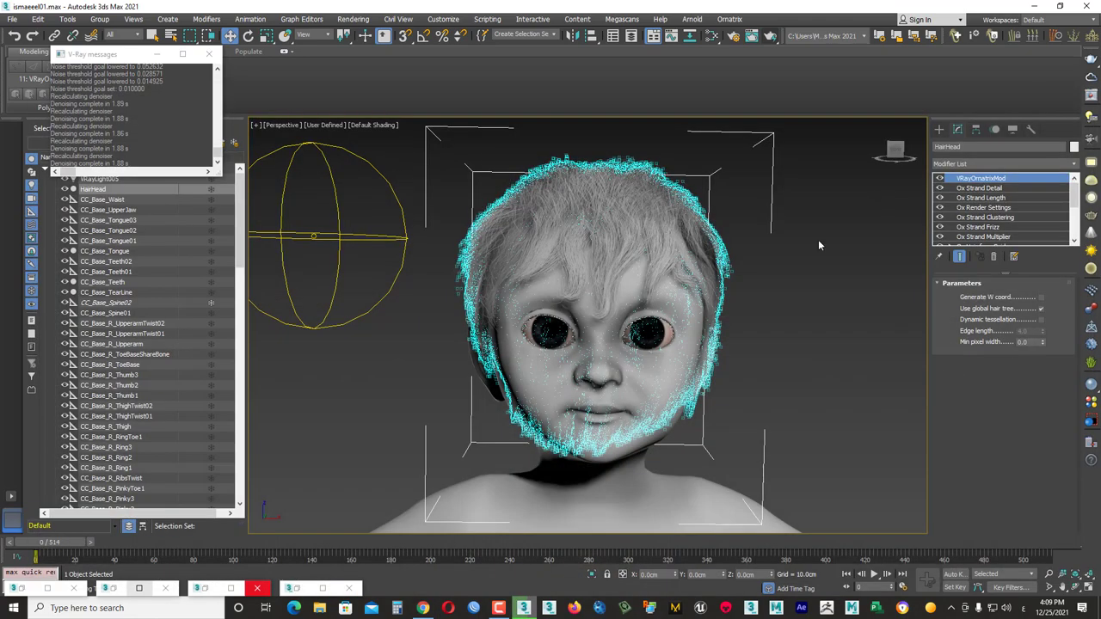
click(1079, 588)
mouse_move(740, 481)
mouse_down()
mouse_move(488, 502)
mouse_move(732, 352)
mouse_move(582, 369)
mouse_move(654, 362)
mouse_up()
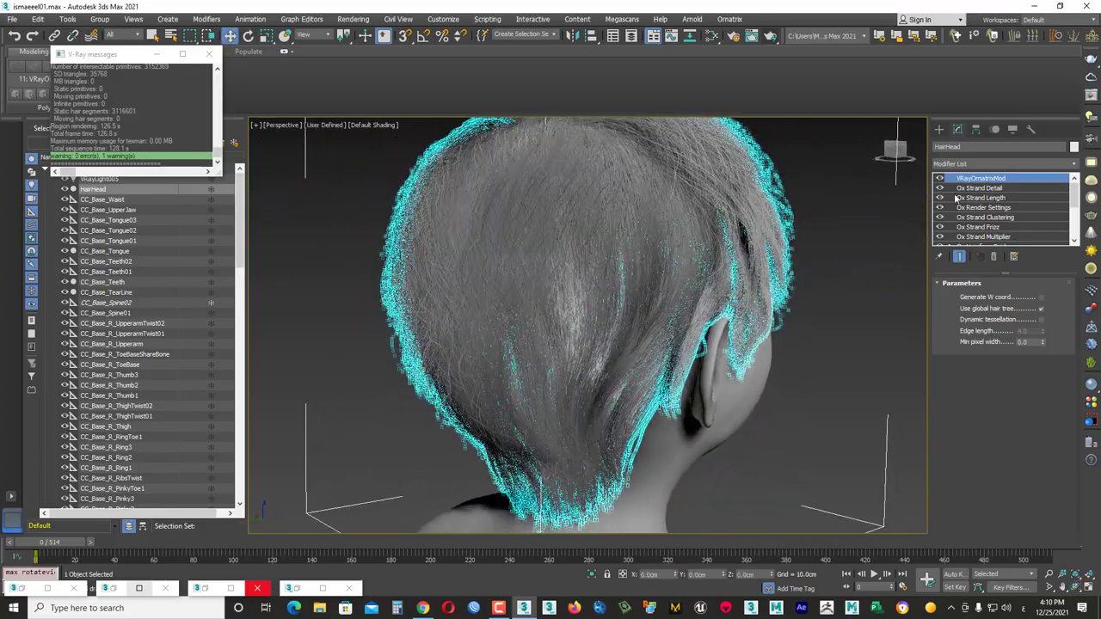
scroll(698, 266, down, 5)
scroll(970, 231, down, 2)
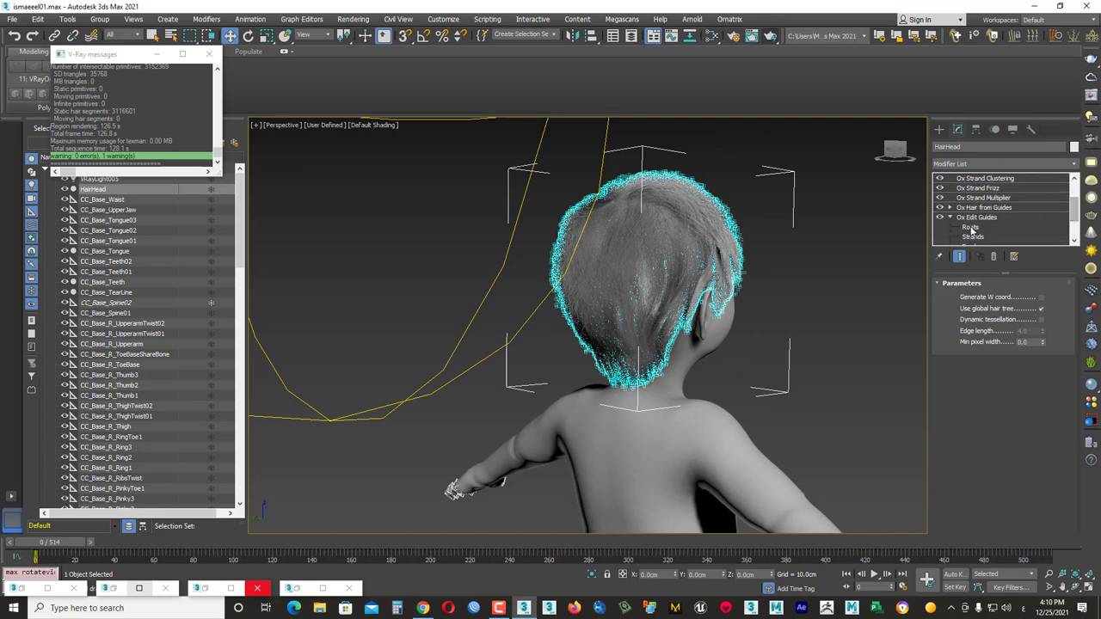
scroll(659, 294, up, 2)
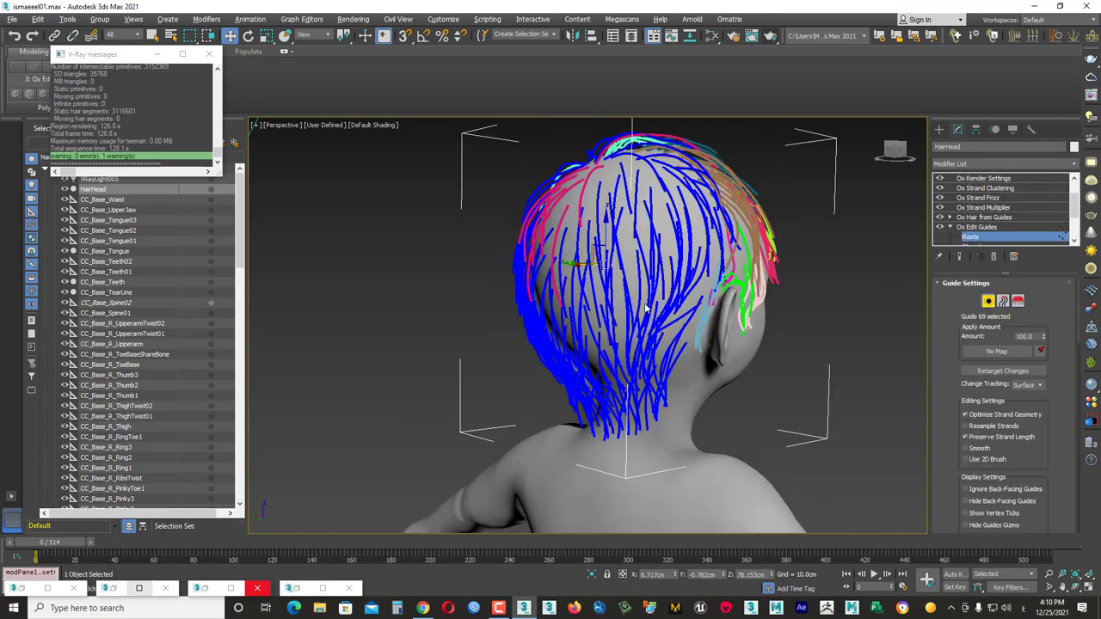
mouse_move(654, 360)
alt+middle_down()
mouse_move(705, 347)
mouse_move(684, 331)
mouse_move(505, 366)
mouse_move(584, 273)
mouse_move(662, 274)
mouse_move(632, 275)
alt+middle_up()
Enable Show End Result on Ox Edit Guides and render the head twice.
click(959, 257)
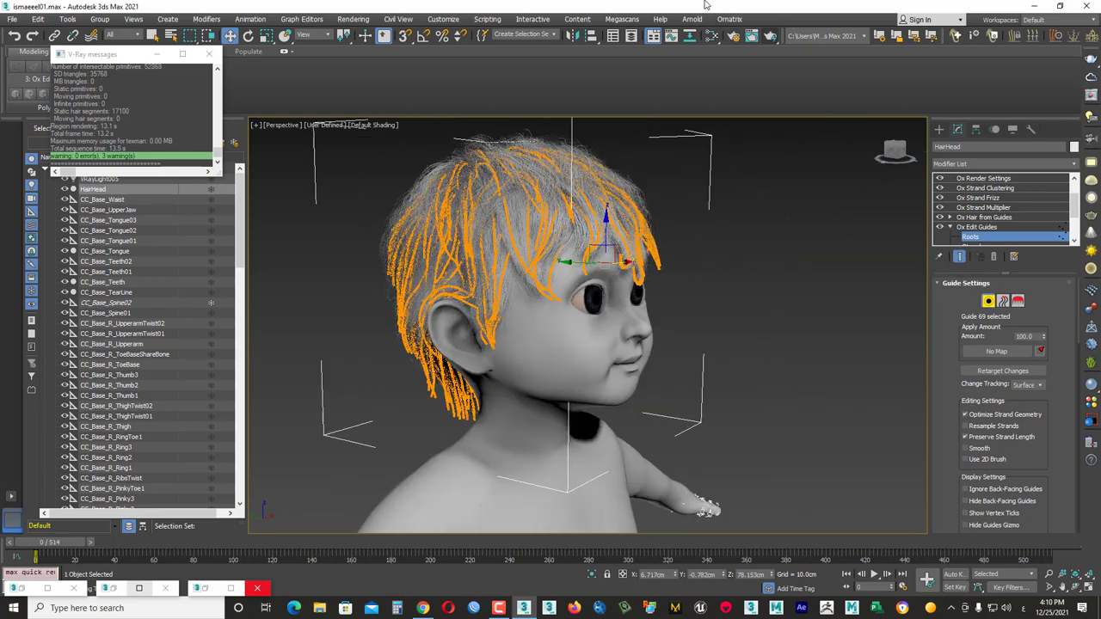
key(shift+q)
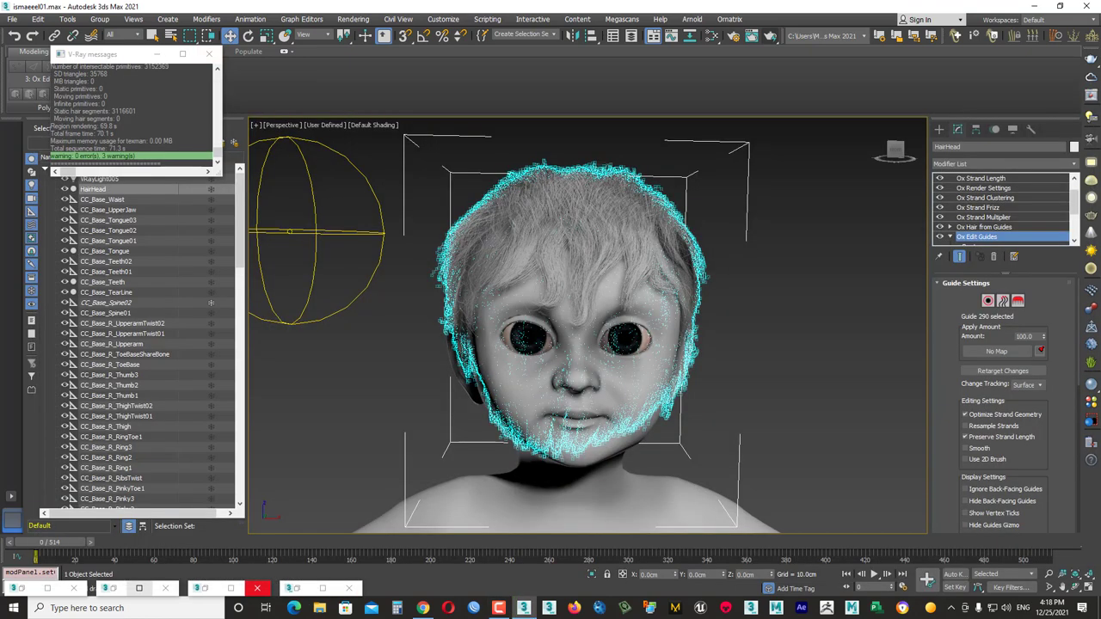
key(shift+q)
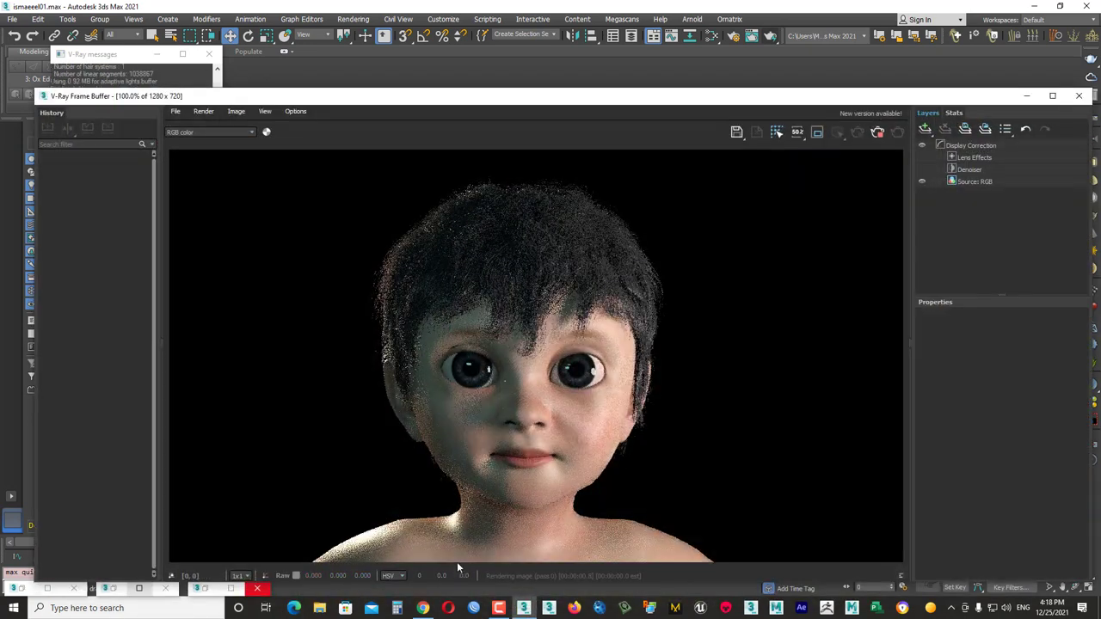